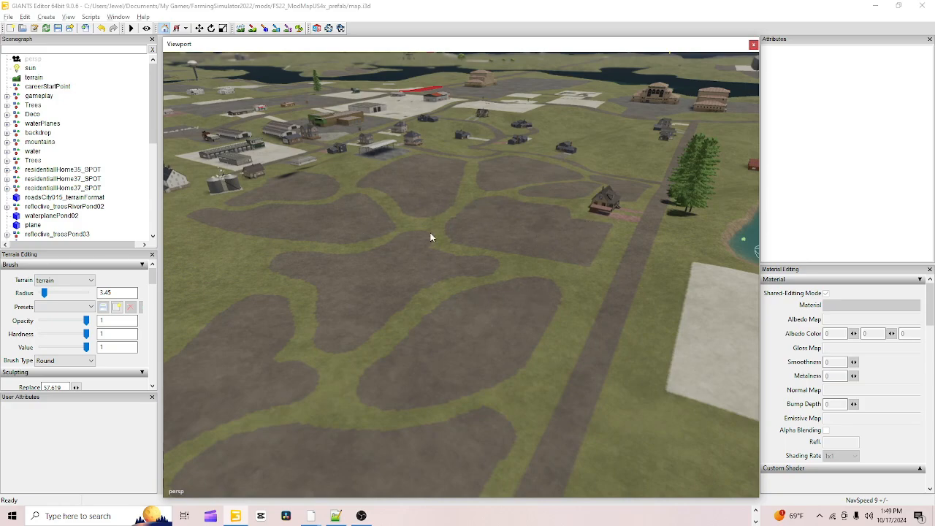
Step: Survey the brown painted field patches and the dirt road running between them and the pale lot
alt+drag(583, 291, 320, 239)
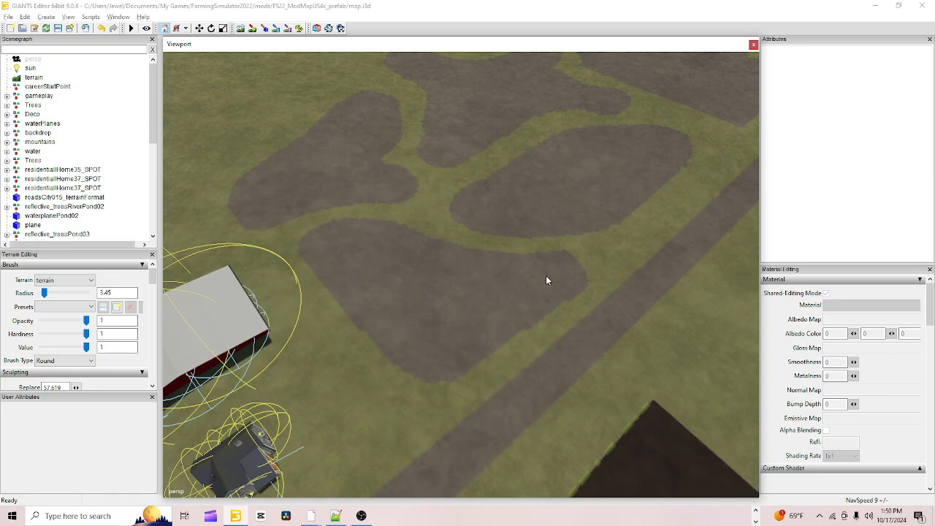
scroll(503, 260, up, 3)
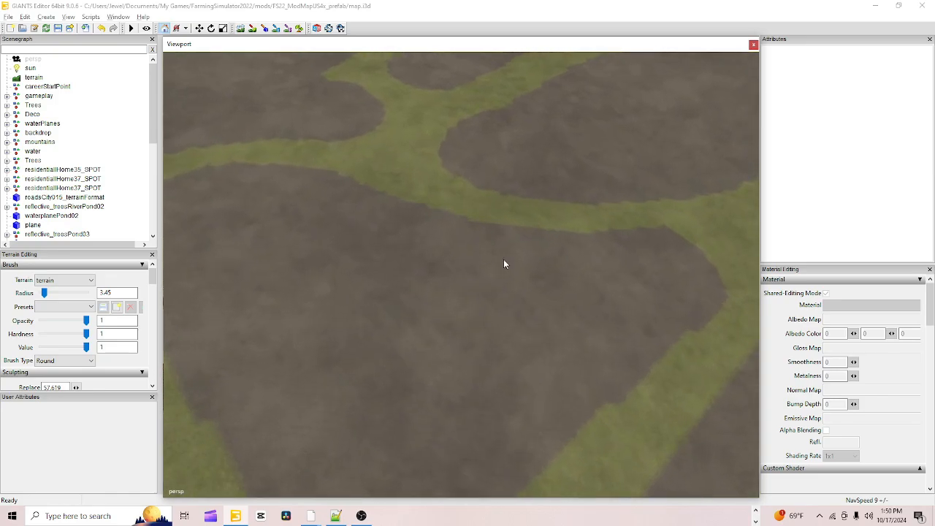
alt+drag(503, 260, 318, 374)
alt+drag(471, 319, 632, 310)
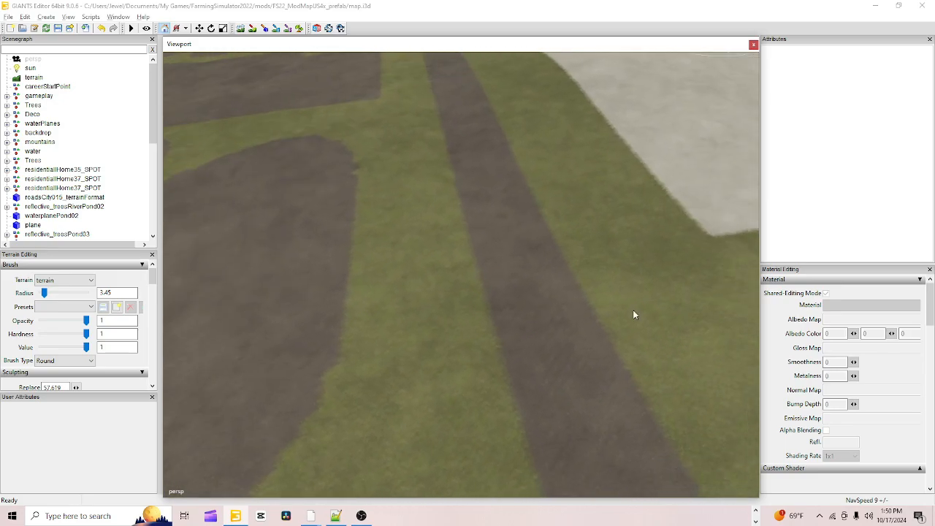
alt+drag(535, 333, 665, 287)
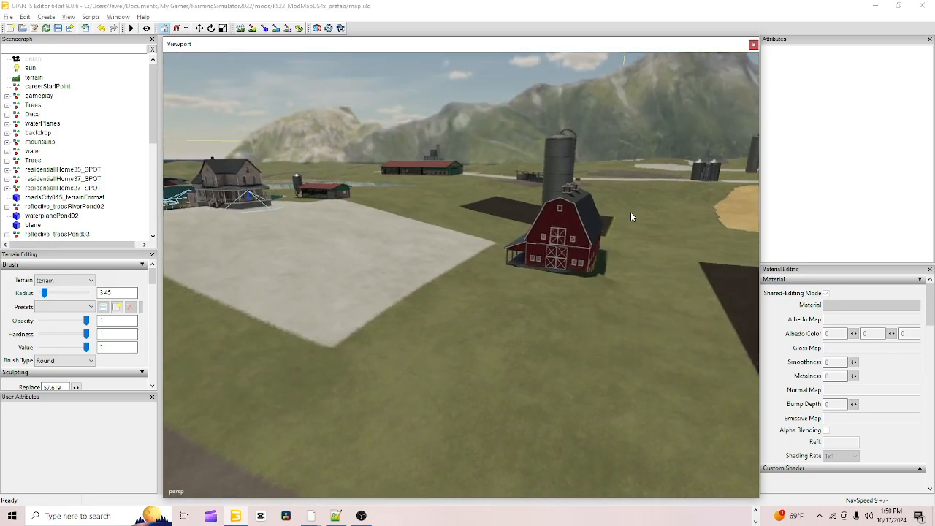
alt+drag(496, 314, 394, 343)
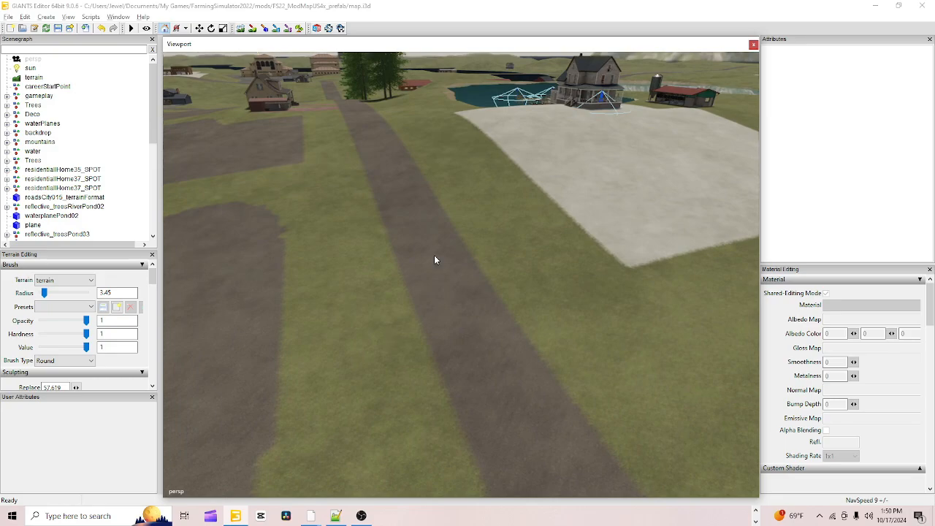
alt+drag(474, 351, 296, 332)
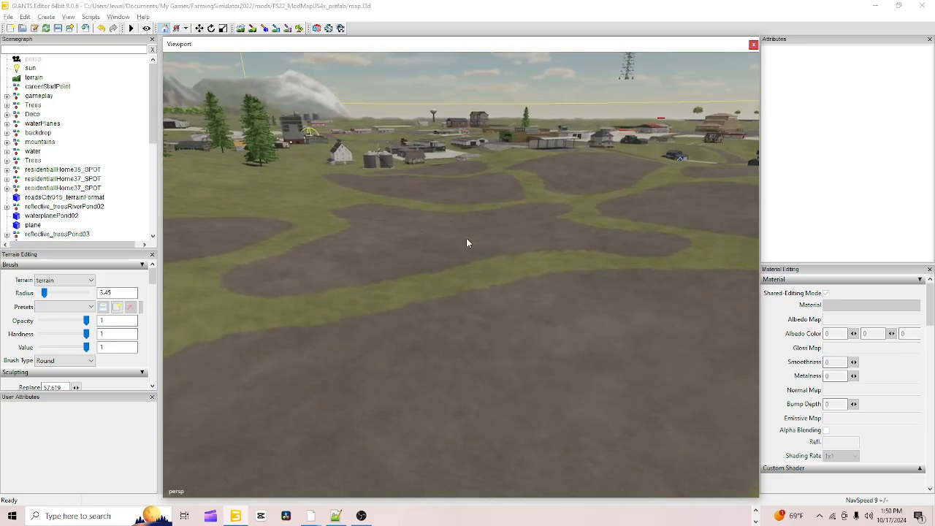
alt+drag(591, 244, 462, 244)
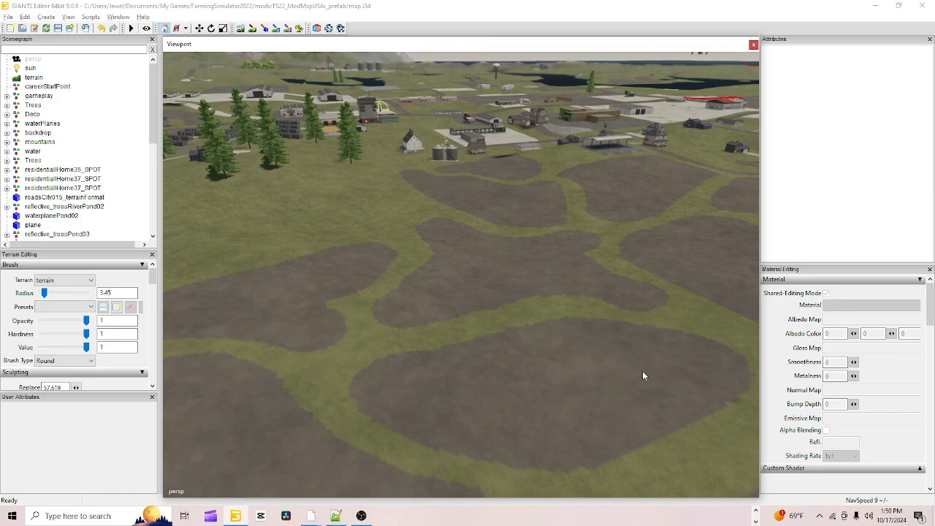
alt+drag(547, 377, 590, 313)
Step: Inspect the layout of the fields around the roadside house with the brick driveways
scroll(451, 362, up, 4)
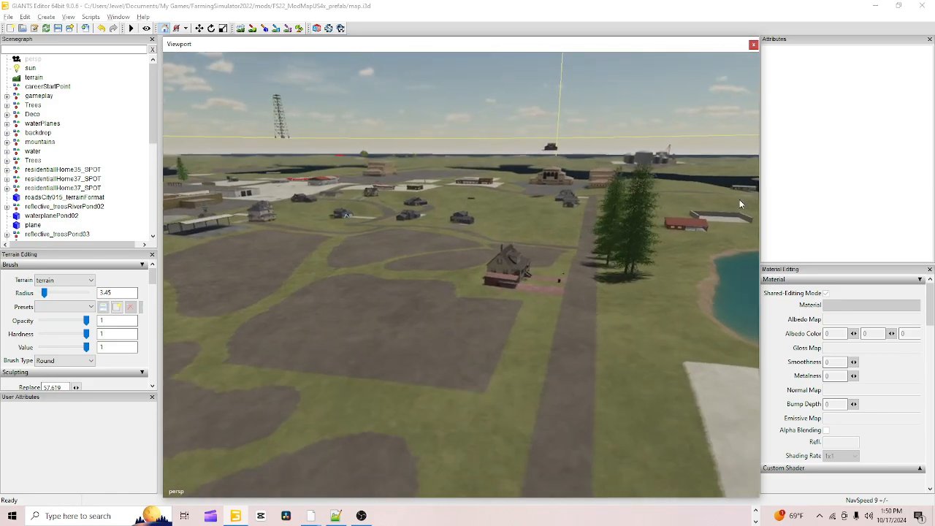
alt+drag(338, 413, 406, 324)
alt+drag(381, 264, 403, 234)
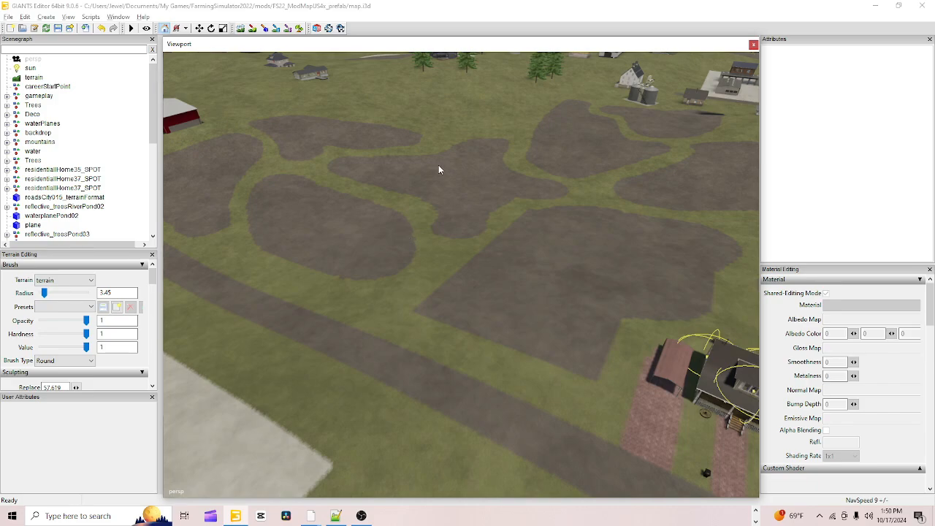
alt+drag(518, 263, 477, 261)
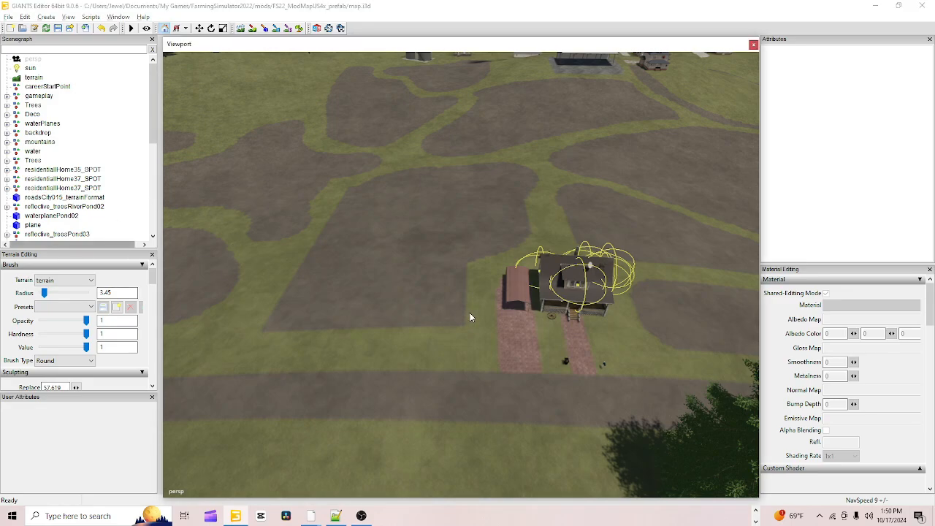
alt+drag(470, 316, 427, 228)
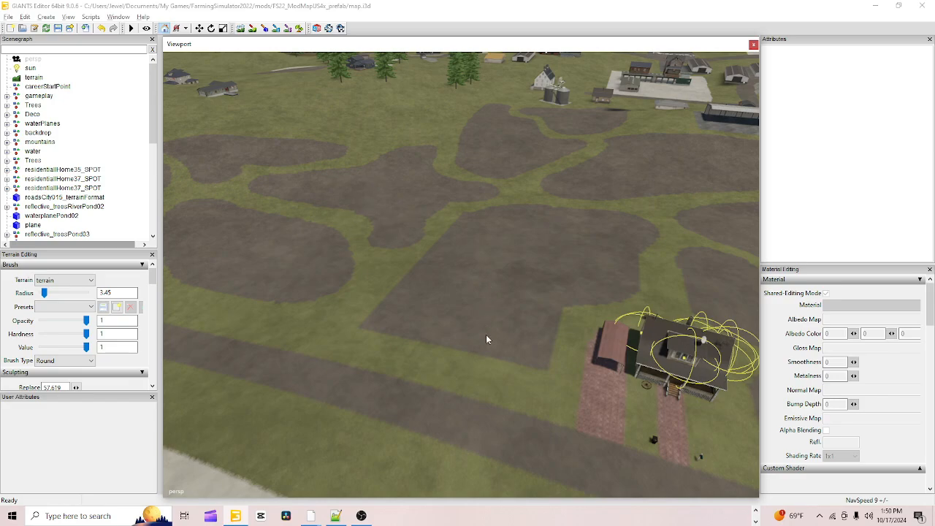
alt+drag(465, 300, 411, 316)
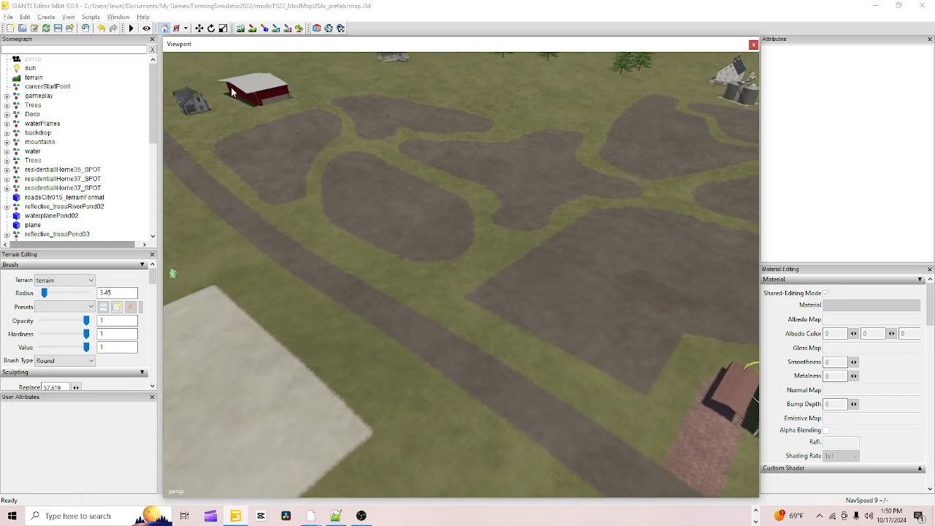
alt+drag(438, 274, 554, 306)
alt+drag(503, 273, 457, 317)
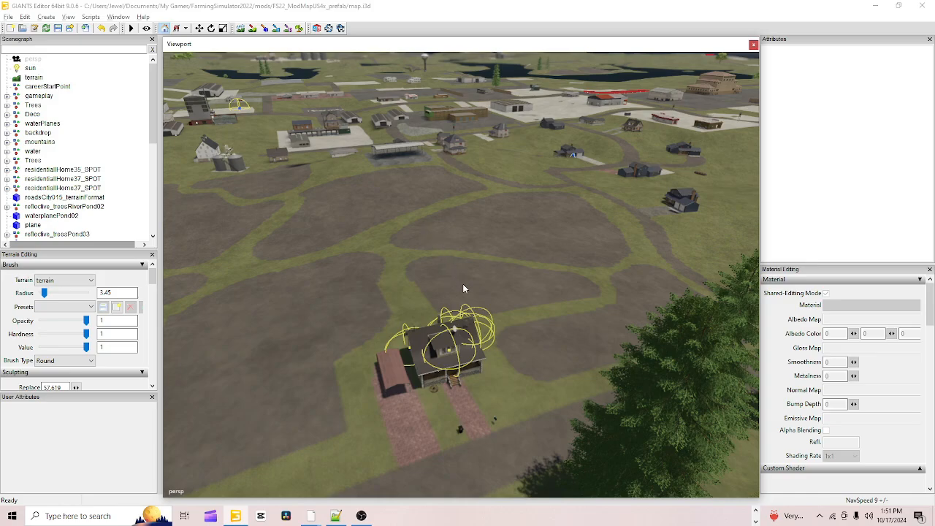
Step: Inspect the fields behind the brick-driveway house from near ground level, across to the neighbouring homes and dirt roads
scroll(462, 284, up, 5)
alt+drag(462, 283, 643, 201)
scroll(643, 202, up, 4)
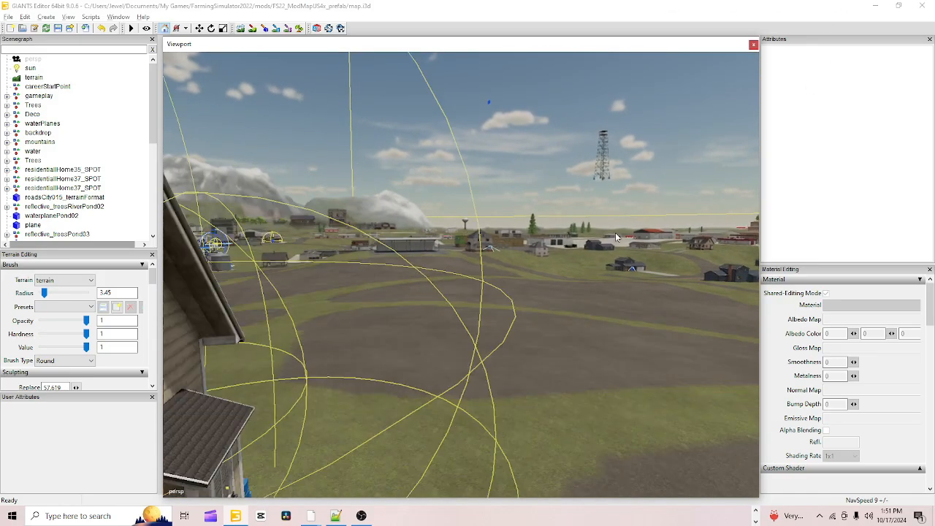
alt+drag(557, 324, 435, 273)
scroll(435, 267, up, 3)
alt+drag(525, 297, 437, 364)
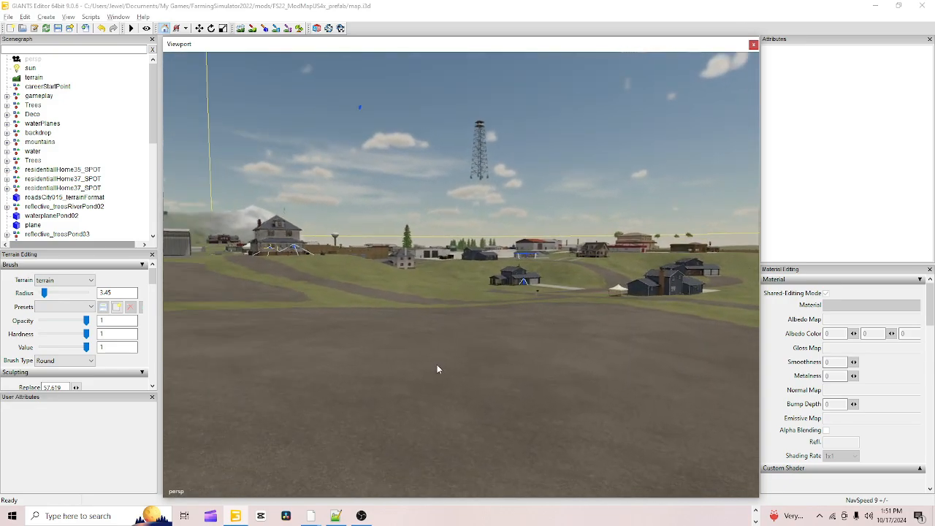
scroll(437, 365, up, 4)
scroll(505, 263, up, 3)
alt+drag(505, 267, 415, 223)
scroll(396, 333, down, 5)
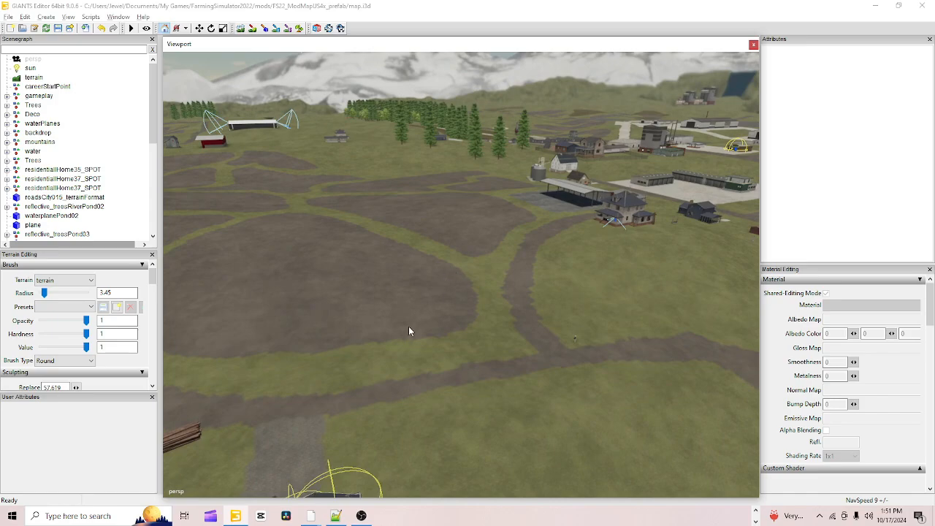
Step: Examine the fields and grass strips around the open-sided shed on the gravel pad
alt+drag(445, 230, 502, 347)
scroll(502, 348, up, 4)
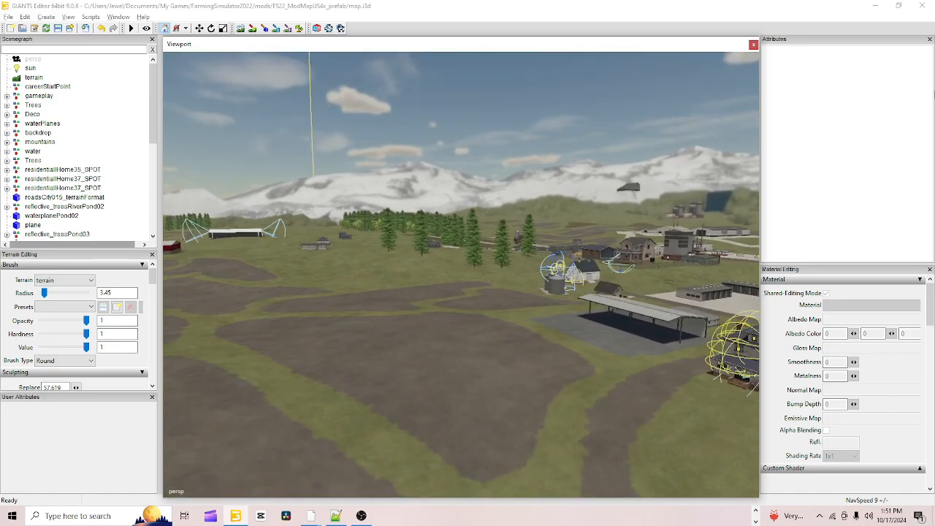
scroll(592, 254, up, 4)
alt+drag(565, 288, 855, 300)
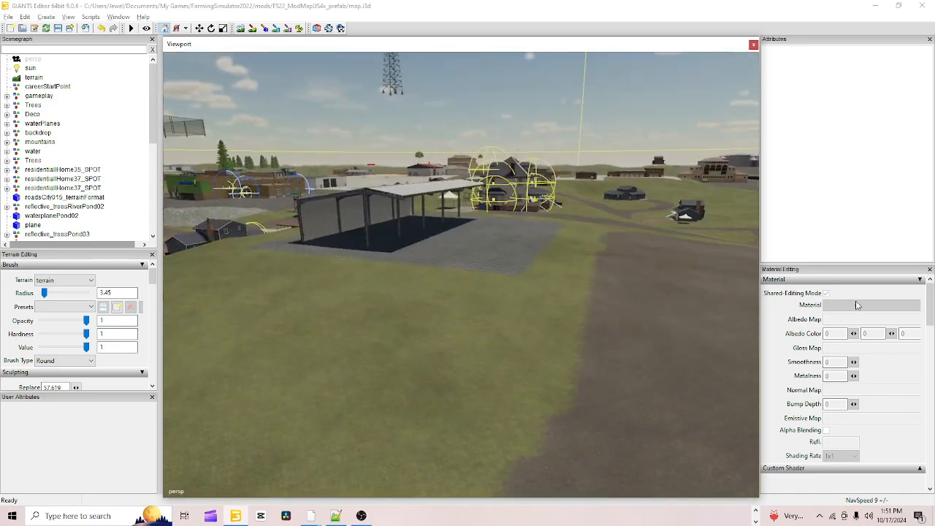
alt+drag(501, 274, 457, 442)
scroll(309, 463, down, 5)
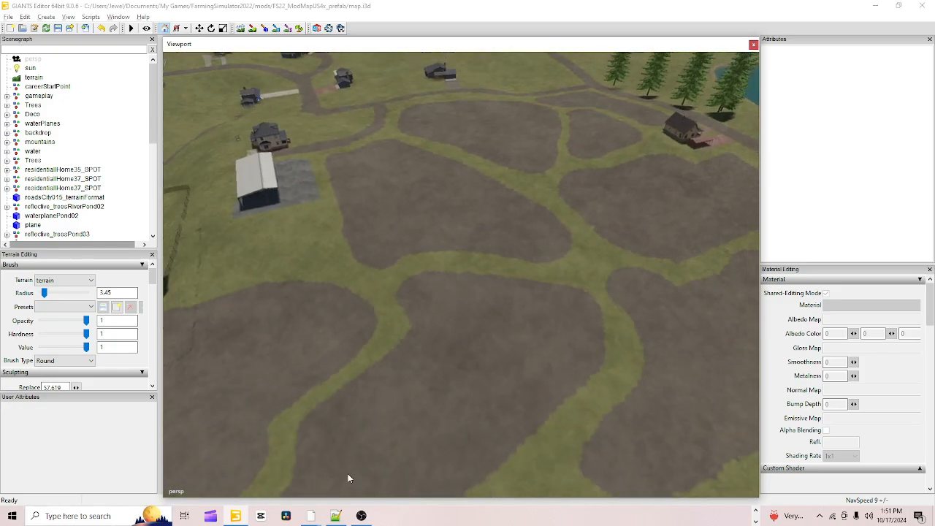
alt+drag(413, 263, 439, 292)
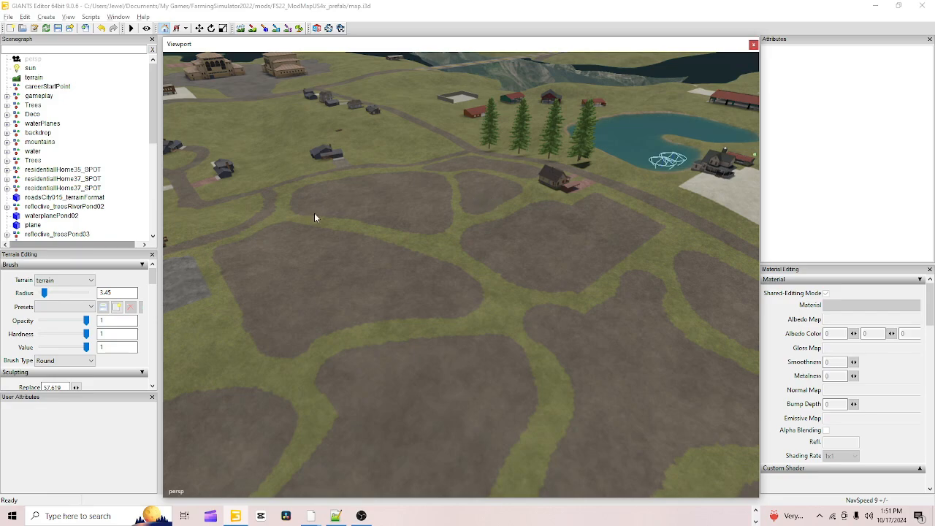
Step: Examine the outer fields and open grassland between the twin grain silos and the red shed with the white roof
alt+drag(292, 286, 210, 306)
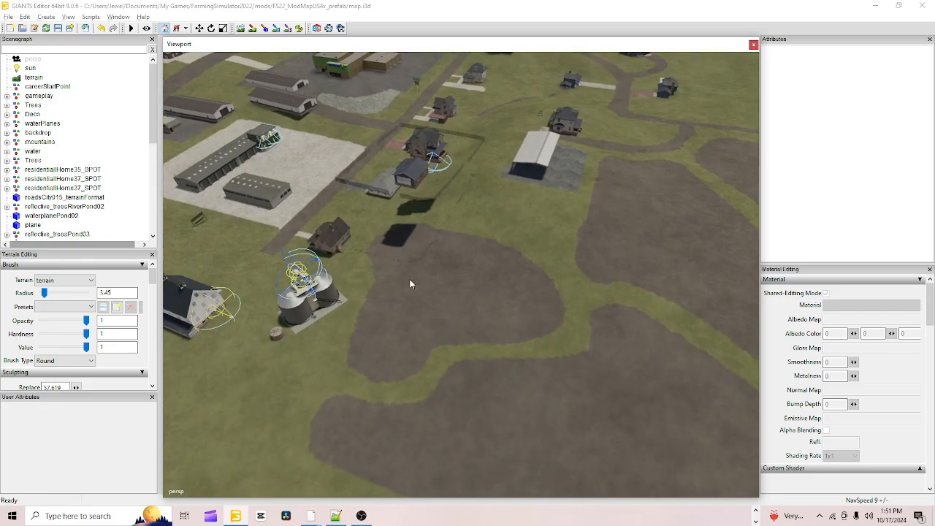
alt+drag(470, 436, 621, 300)
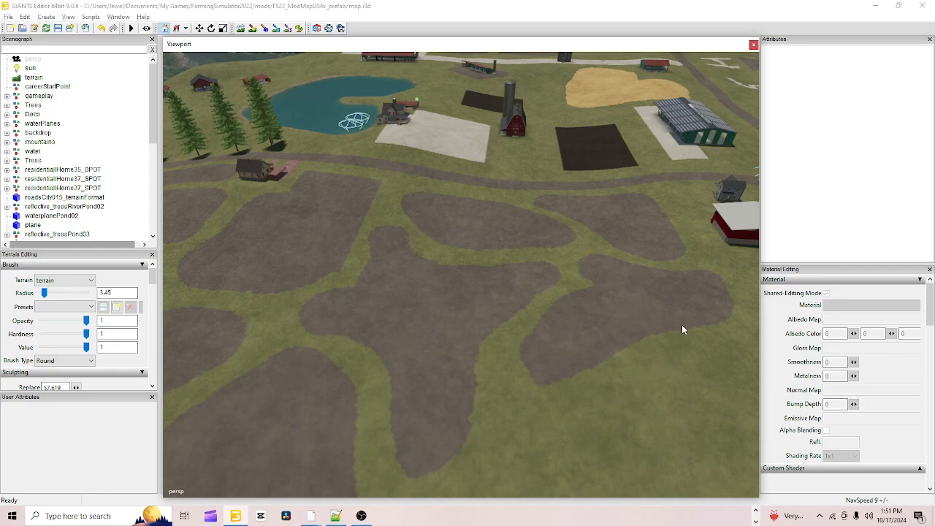
alt+drag(614, 295, 492, 351)
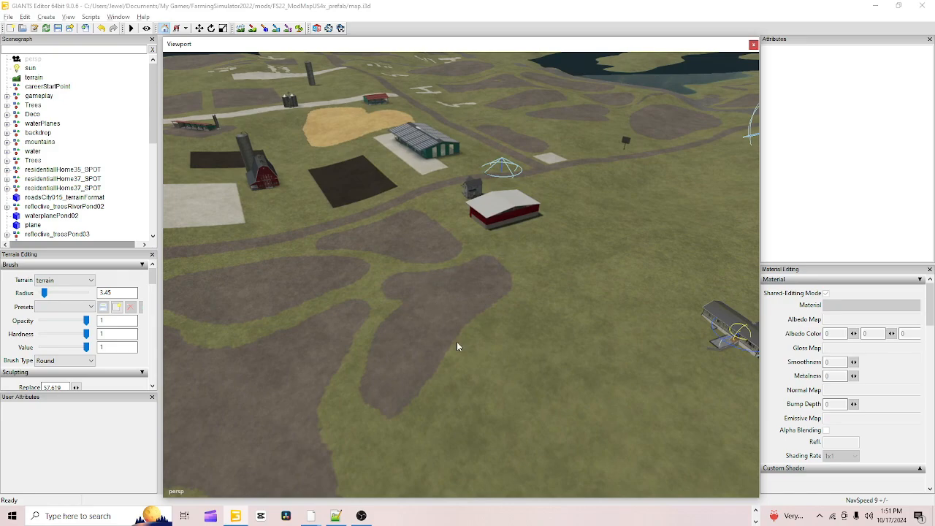
alt+drag(441, 339, 360, 261)
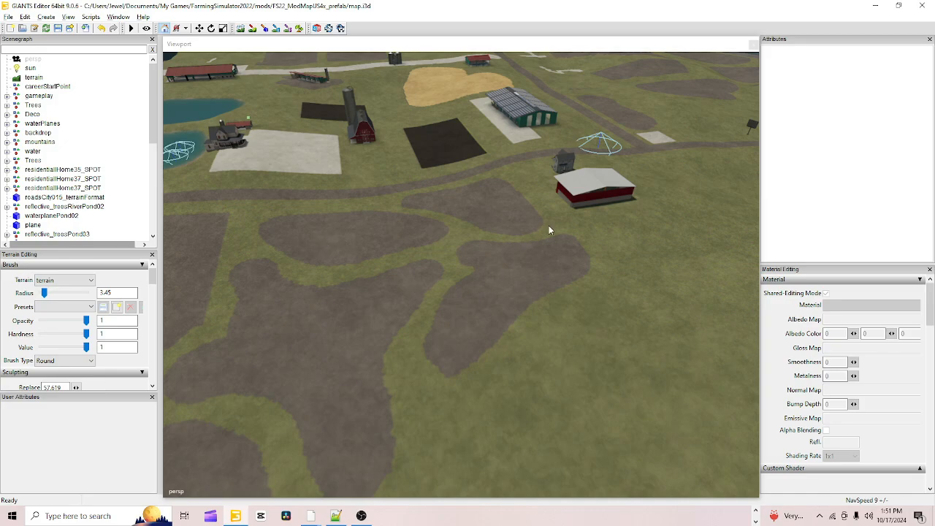
alt+drag(548, 230, 594, 257)
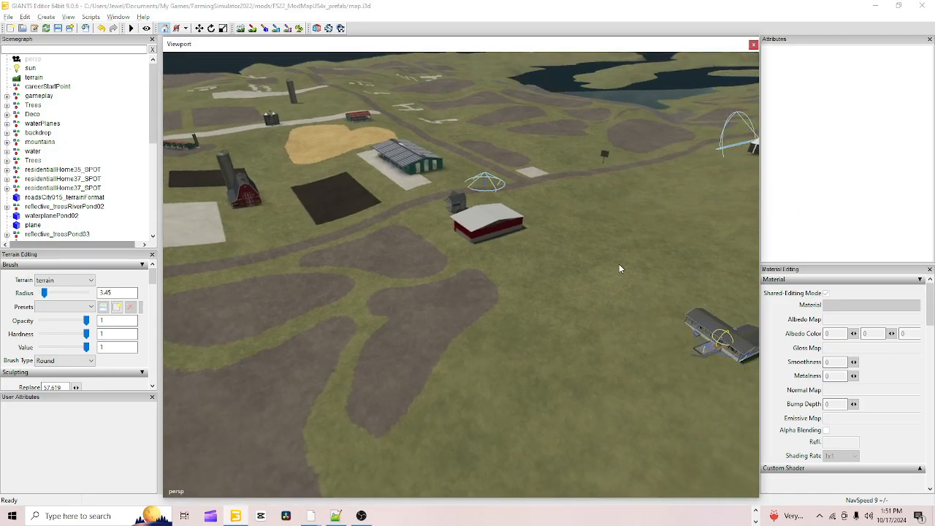
alt+drag(564, 293, 549, 286)
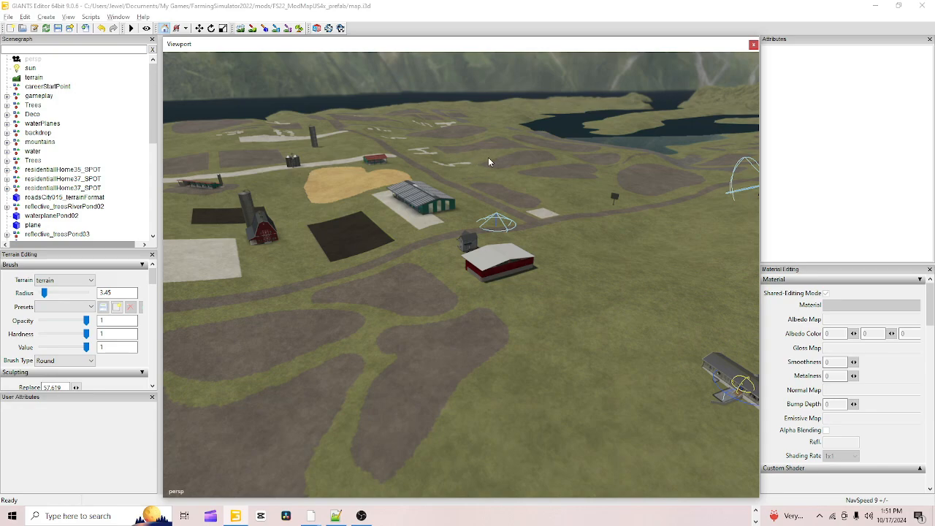
alt+drag(603, 287, 200, 328)
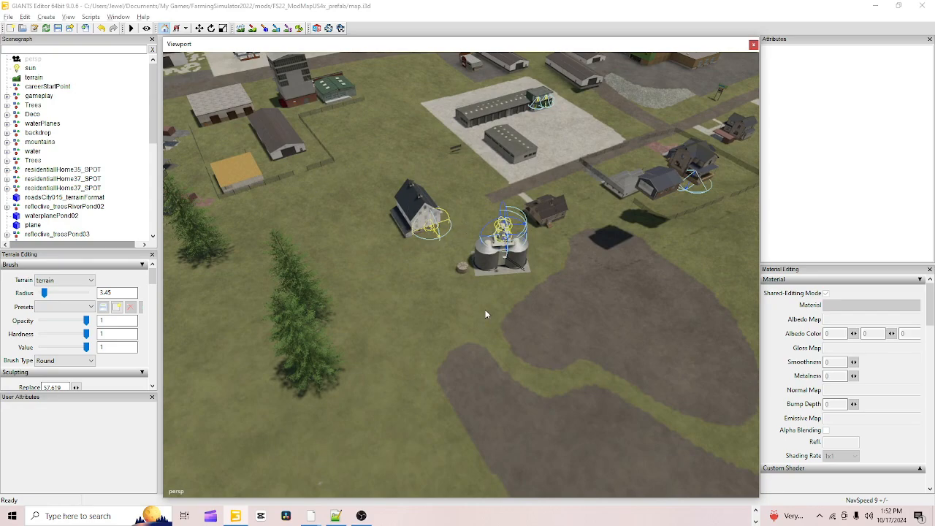
alt+drag(490, 318, 538, 298)
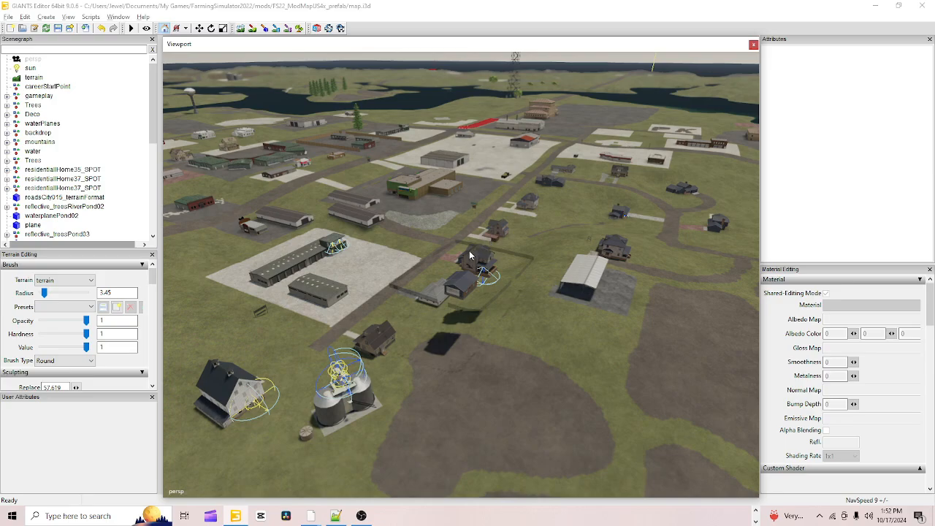
alt+drag(514, 329, 481, 339)
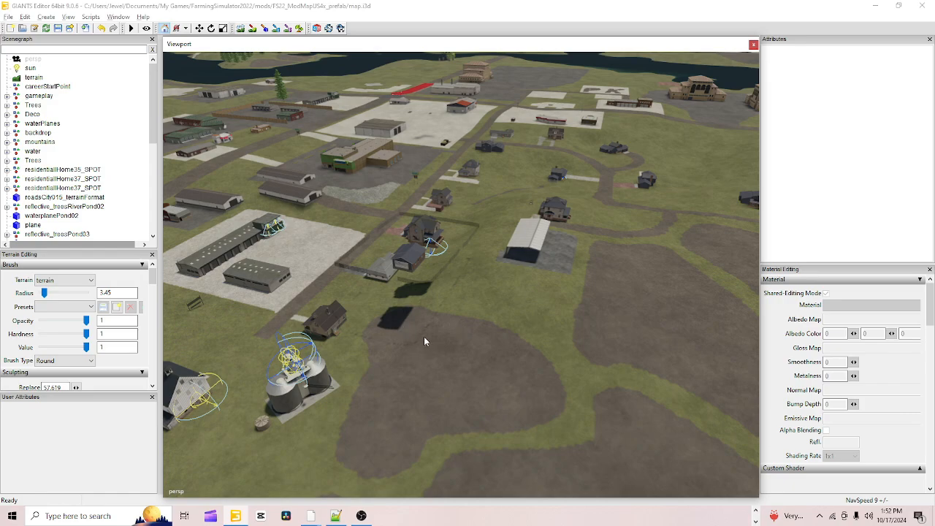
Step: Inspect the farm area across the road, covering the red barn, the farmhouse lot, the pond and its surrounding buildings
alt+drag(402, 358, 694, 375)
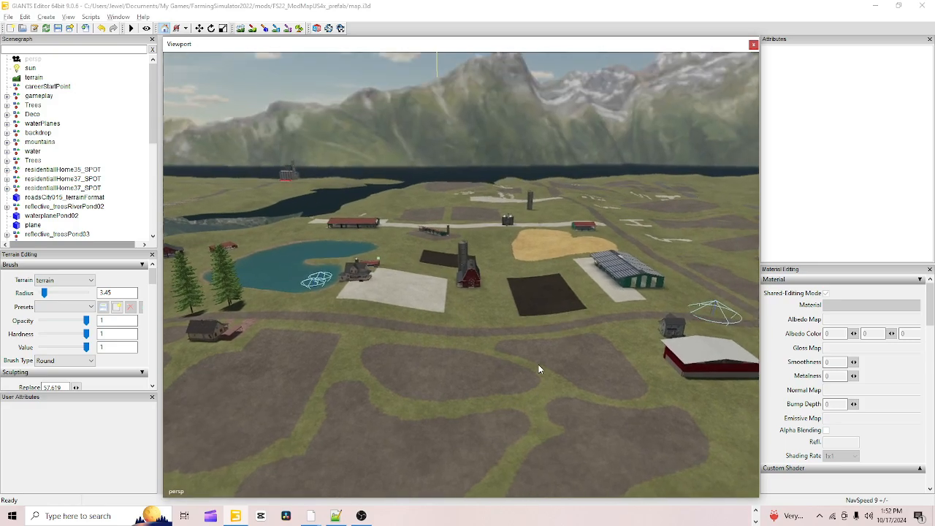
scroll(411, 436, up, 4)
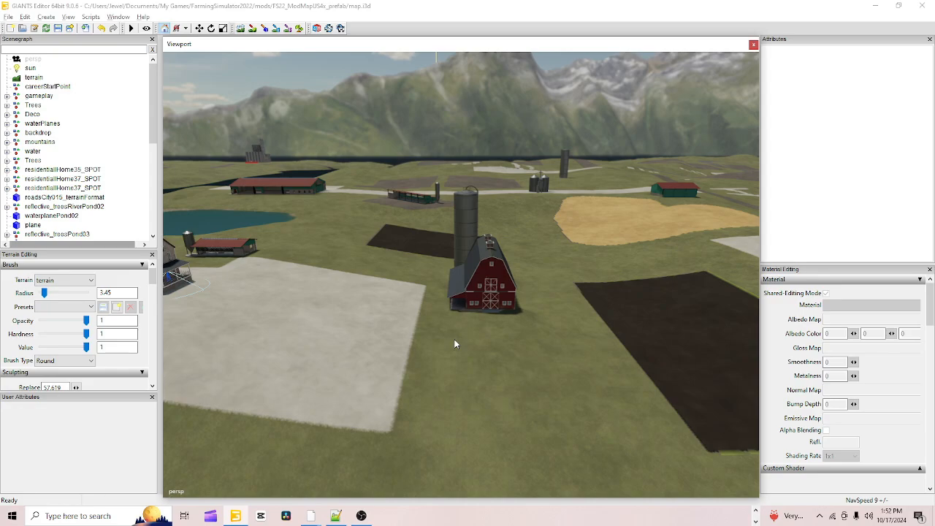
alt+drag(442, 358, 533, 368)
alt+drag(524, 271, 389, 336)
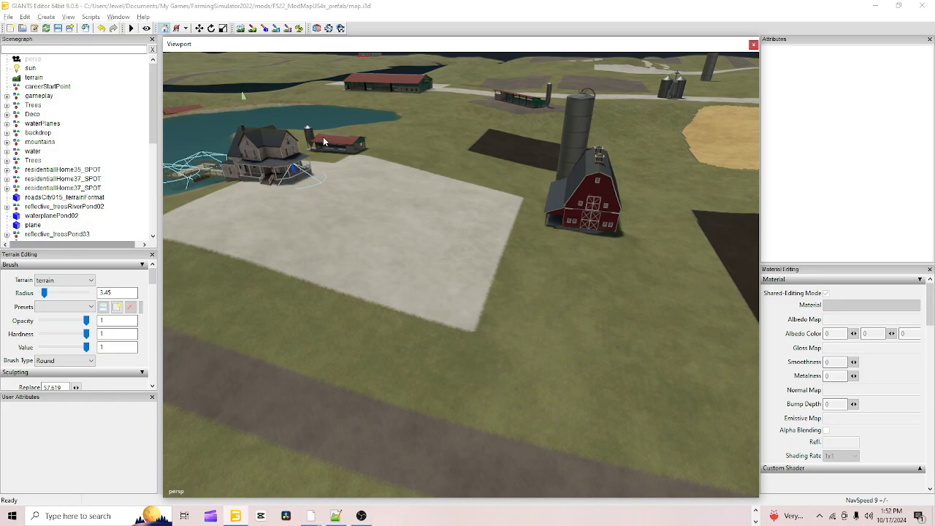
alt+drag(324, 139, 550, 258)
alt+right_drag(475, 382, 560, 277)
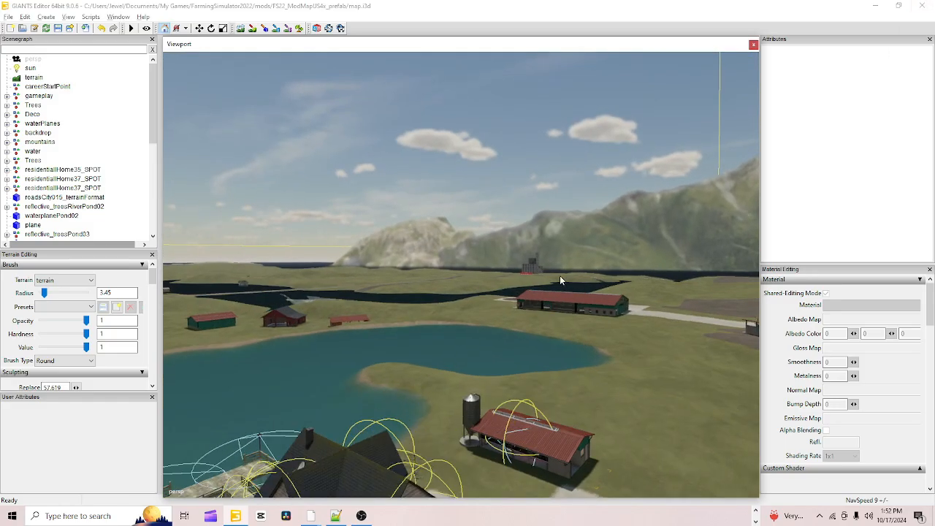
alt+drag(559, 275, 583, 323)
scroll(610, 153, down, 5)
alt+drag(484, 280, 474, 260)
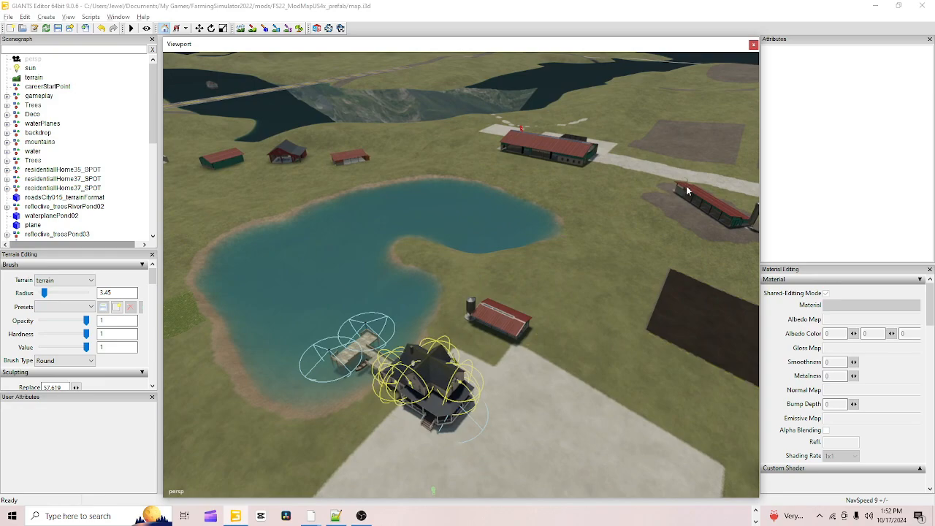
alt+drag(606, 233, 628, 234)
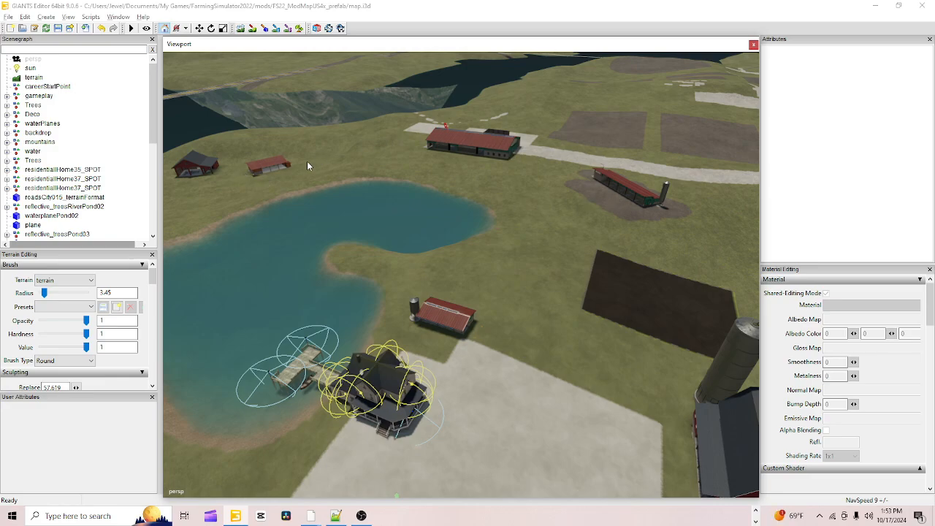
Step: Inspect the grassland beyond the pond, from the scattered red-roofed sheds to the green-walled shed beside the meadow
alt+drag(277, 166, 351, 196)
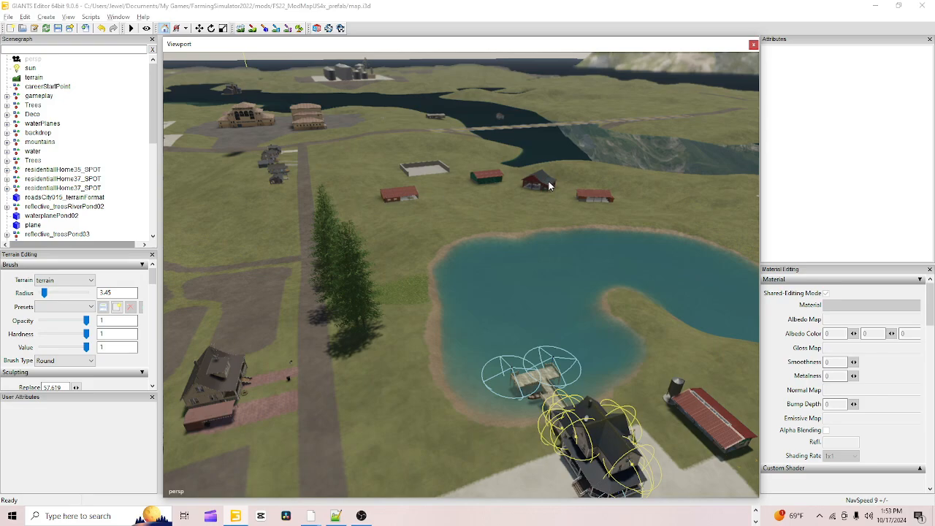
alt+drag(563, 299, 559, 259)
scroll(690, 128, up, 2)
scroll(511, 285, up, 3)
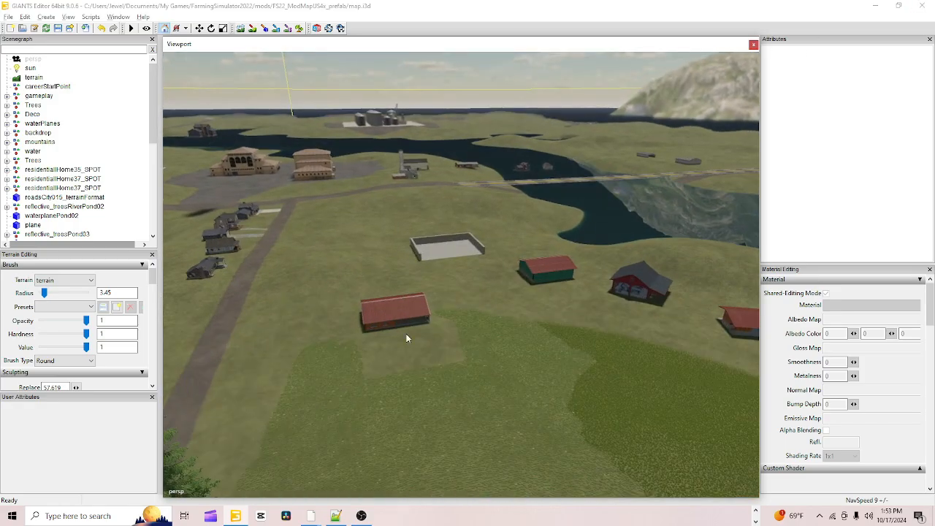
alt+right_drag(307, 372, 876, 39)
alt+drag(511, 260, 477, 287)
scroll(463, 268, up, 3)
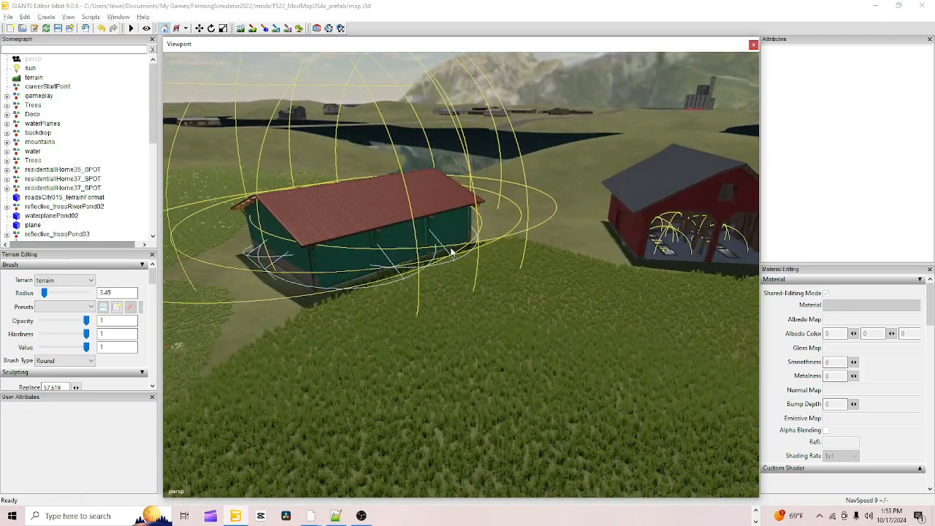
mouse_move(472, 252)
alt+mouse_down()
mouse_move(487, 254)
mouse_move(479, 263)
alt+mouse_up()
Step: Examine how the red barn with the dark roof meets the terrain along its side wall and open front
scroll(623, 183, up, 2)
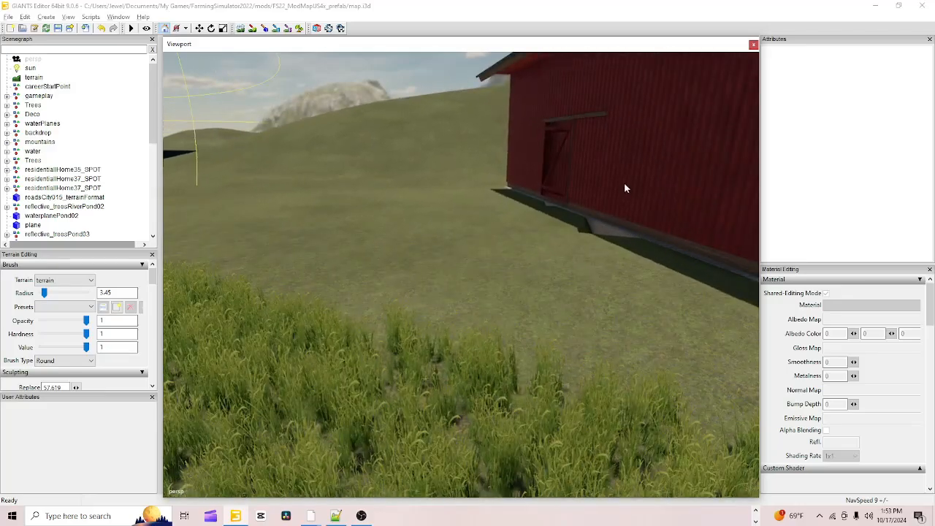
alt+drag(546, 222, 440, 294)
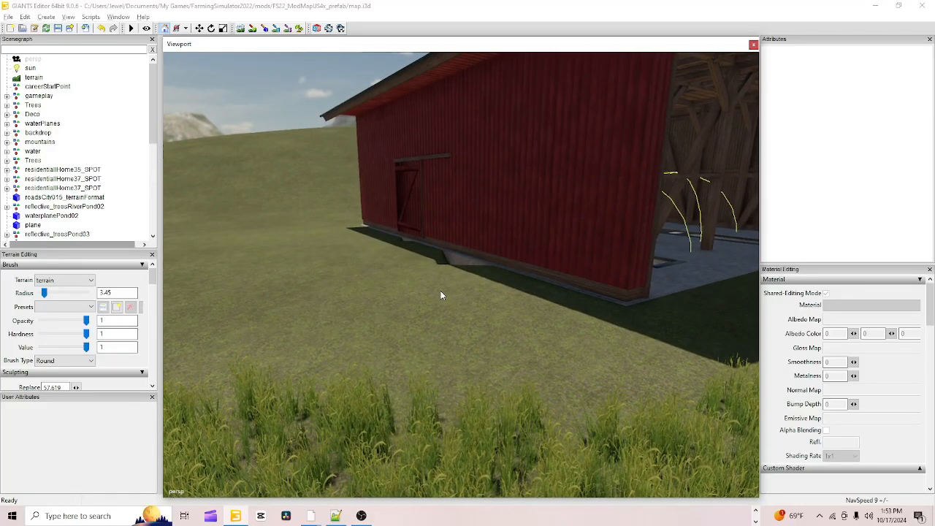
scroll(490, 242, up, 5)
alt+drag(506, 272, 422, 244)
alt+middle_drag(423, 243, 491, 215)
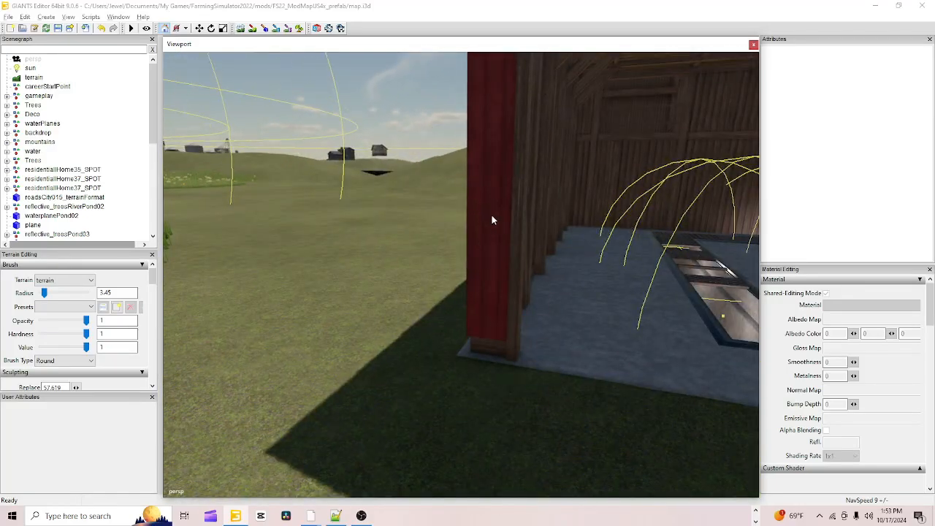
alt+drag(492, 215, 441, 244)
scroll(467, 196, up, 3)
alt+drag(466, 195, 553, 204)
scroll(492, 187, down, 5)
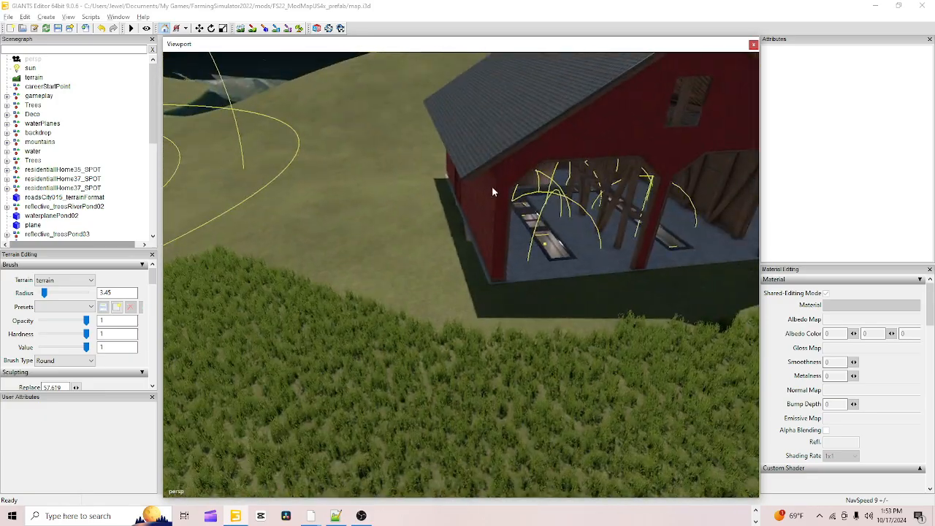
scroll(460, 341, down, 5)
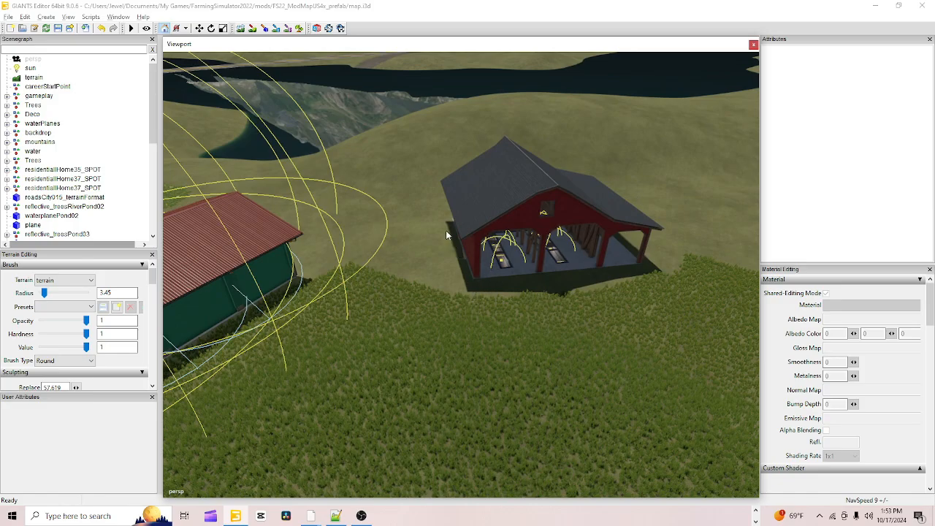
Step: Switch to terrain sculpting and set the brush type to Square
click(240, 29)
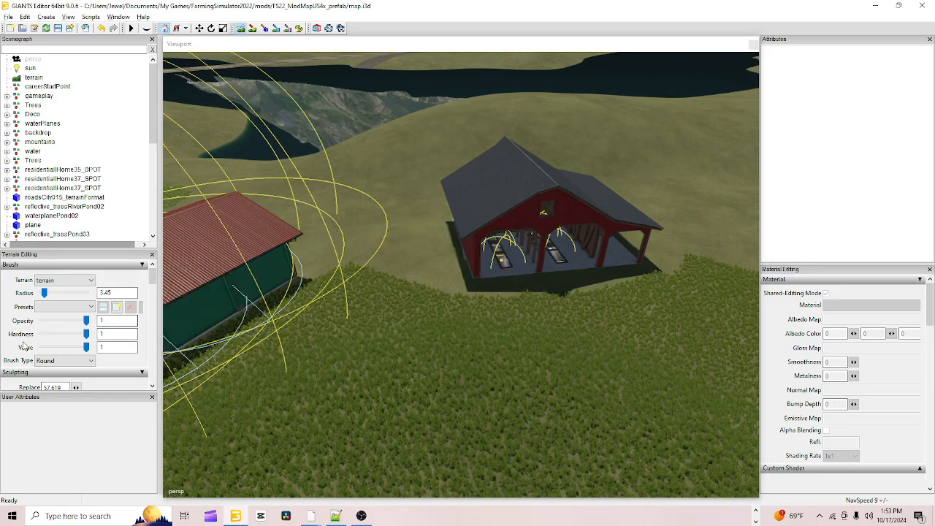
click(69, 361)
click(62, 377)
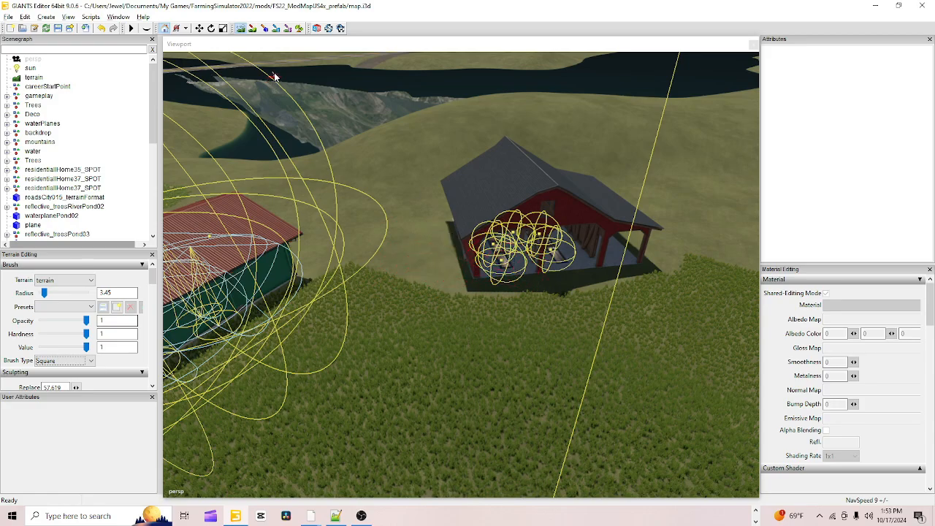
Step: Examine the red barn's open bays, concrete floor and front corner against the surrounding ground at close range
alt+drag(394, 326, 431, 361)
alt+right_drag(431, 361, 505, 194)
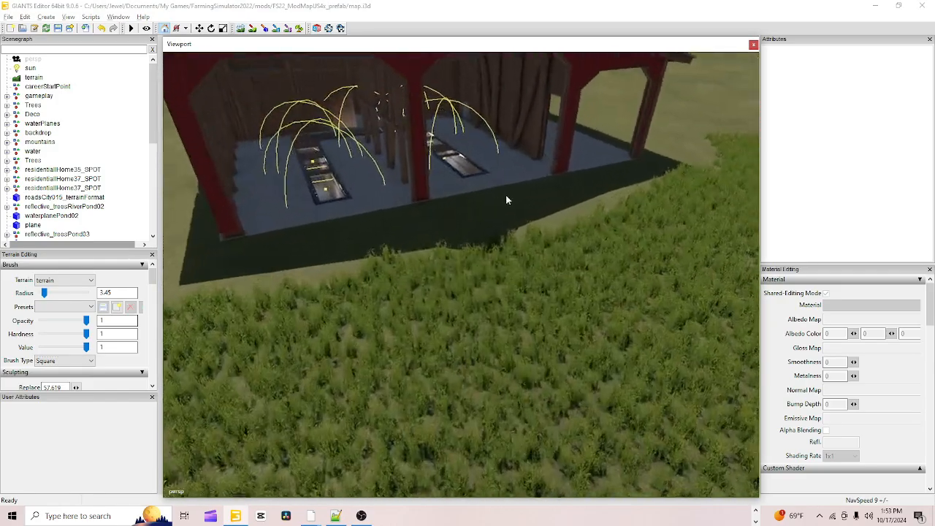
alt+drag(438, 394, 408, 372)
scroll(407, 372, up, 3)
alt+drag(388, 289, 372, 367)
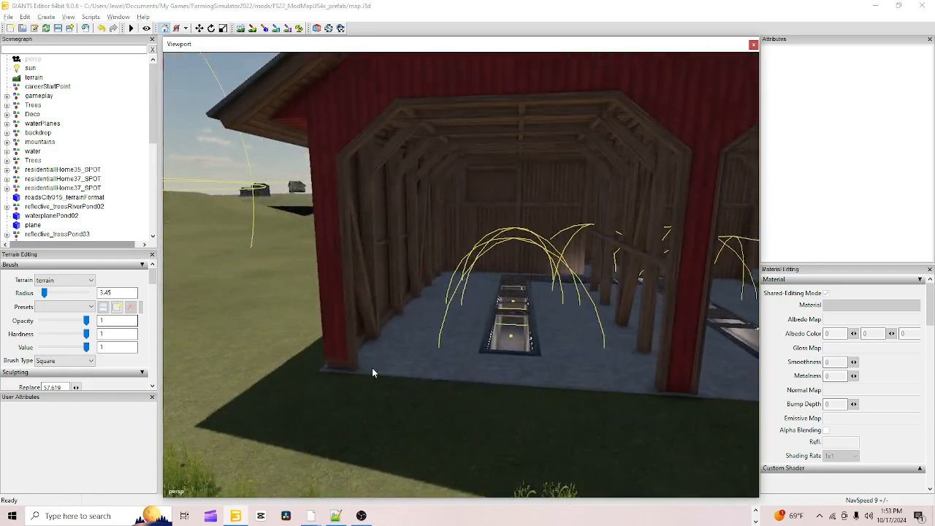
scroll(465, 400, up, 5)
alt+drag(465, 400, 515, 407)
alt+right_drag(516, 407, 493, 456)
alt+drag(493, 457, 435, 427)
alt+right_drag(436, 427, 463, 371)
alt+middle_drag(463, 370, 496, 337)
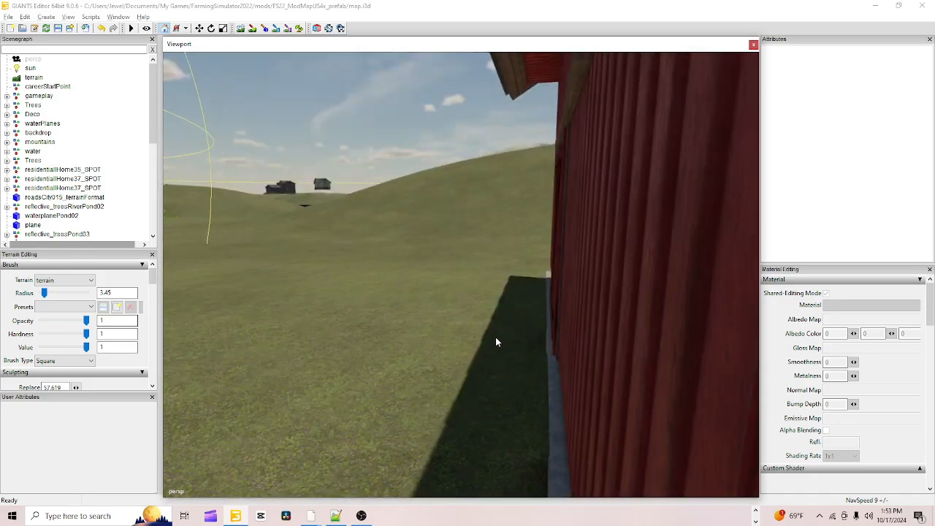
alt+drag(495, 338, 498, 424)
alt+right_drag(519, 245, 346, 459)
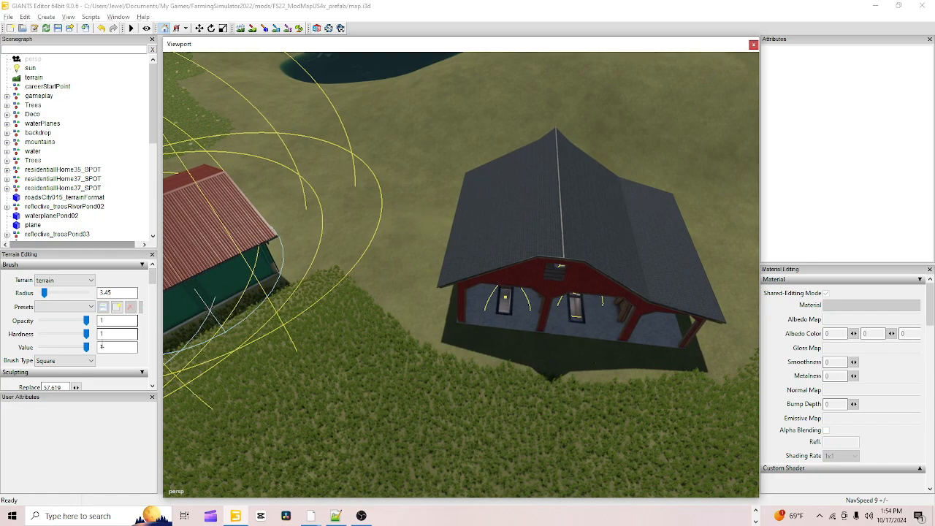
Step: Look over the meadow around the barn and neighbouring sheds, across the pond to the farmhouse and its dock
key(Tab)
alt+right_drag(467, 269, 346, 360)
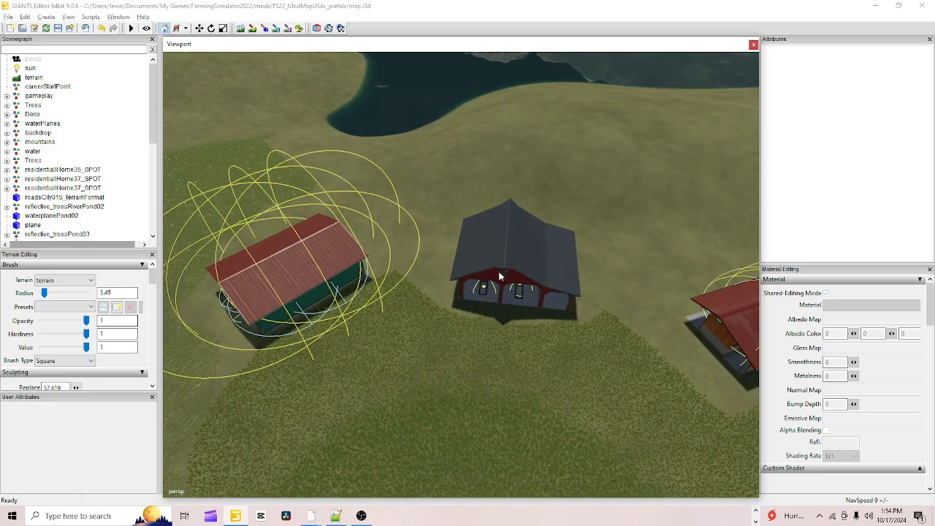
right_drag(433, 302, 494, 333)
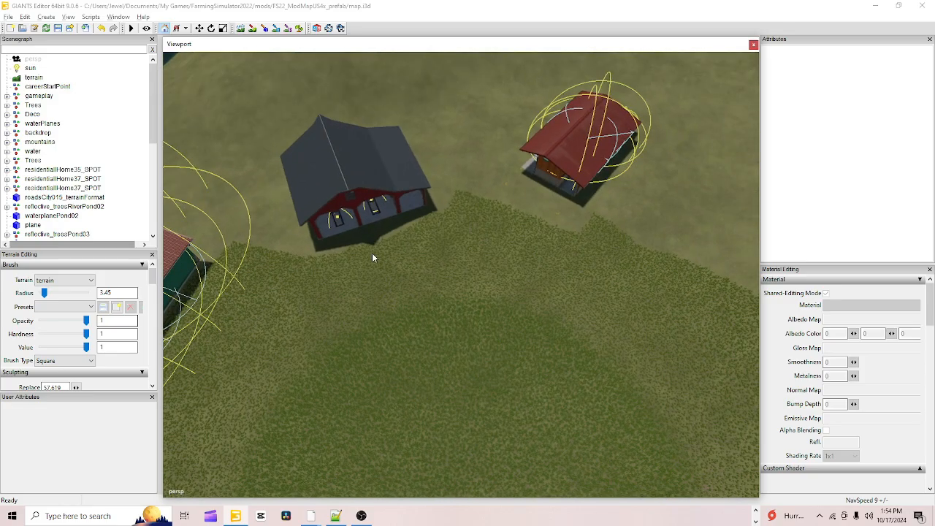
right_drag(371, 255, 478, 334)
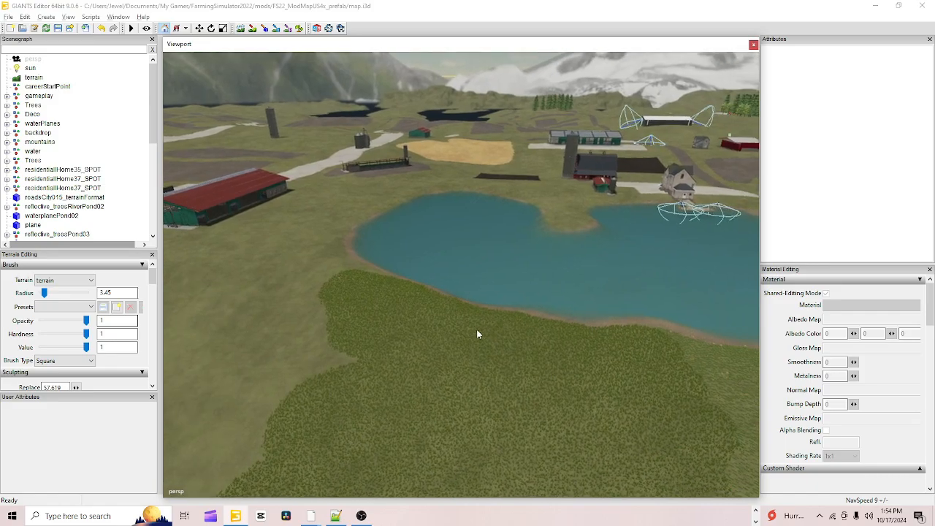
alt+drag(583, 306, 634, 194)
scroll(375, 328, up, 5)
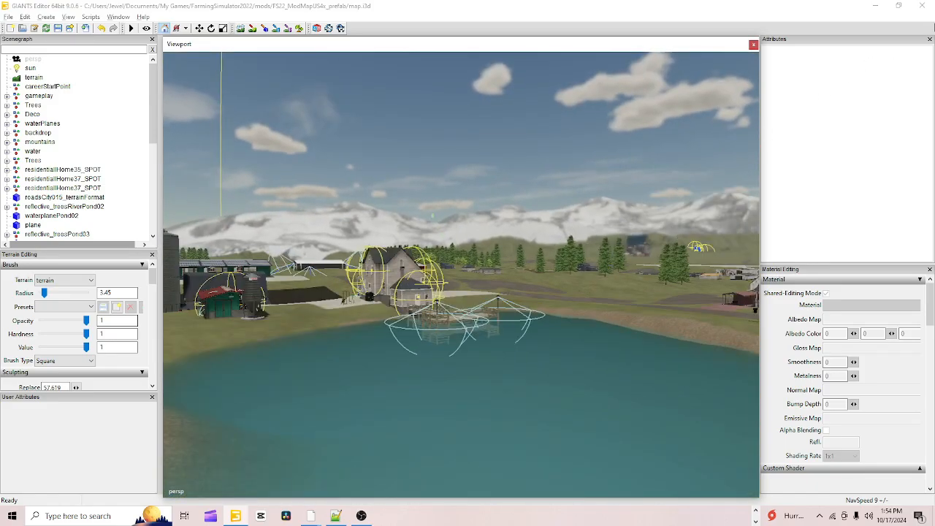
alt+drag(344, 337, 787, 116)
scroll(467, 207, up, 4)
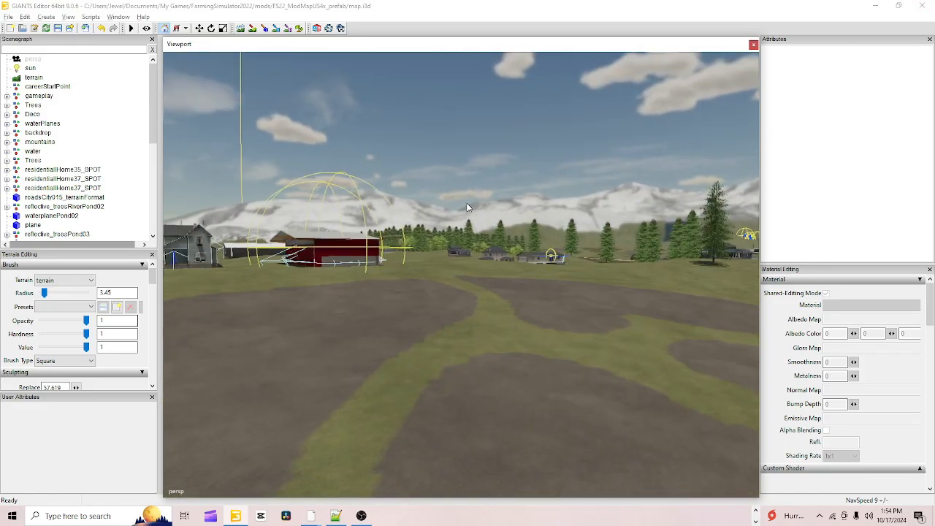
Step: Inspect the bare soil fields and grass strips across the road from the red barn with the tall silo
alt+drag(468, 207, 268, 146)
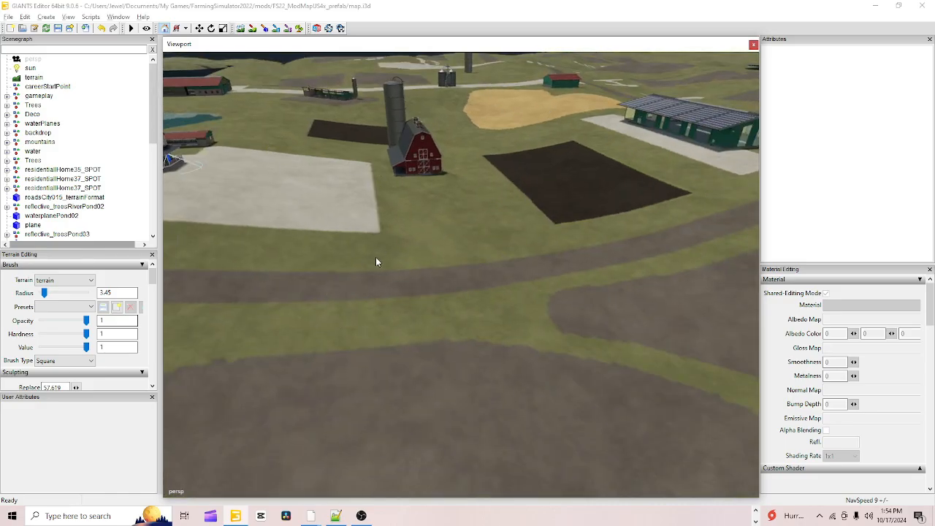
alt+drag(344, 274, 483, 277)
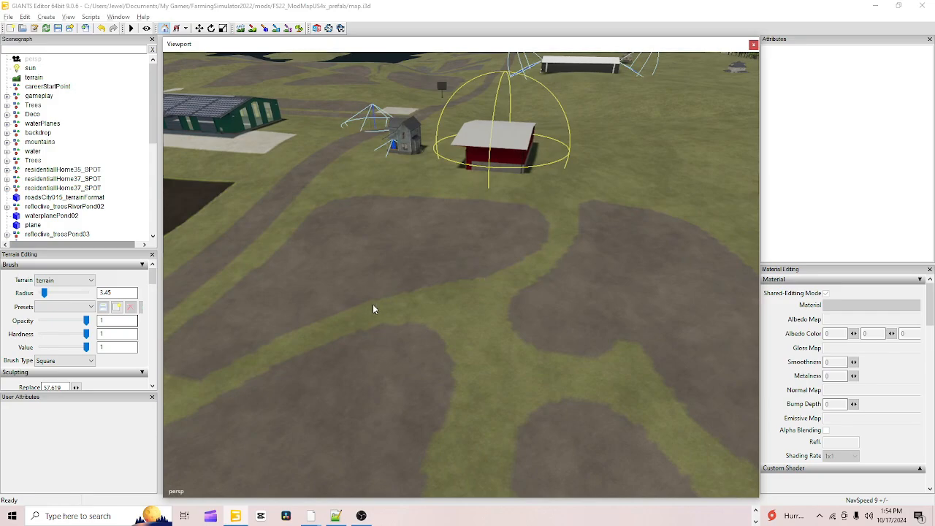
alt+right_drag(372, 304, 523, 165)
alt+right_drag(373, 300, 464, 197)
alt+drag(353, 278, 597, 239)
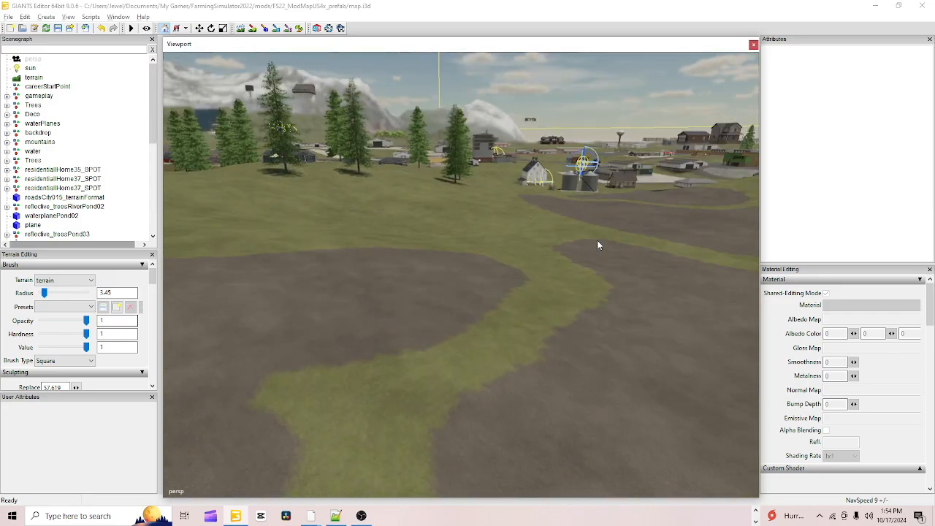
alt+right_drag(596, 240, 414, 313)
alt+drag(415, 313, 411, 397)
alt+right_drag(412, 397, 582, 284)
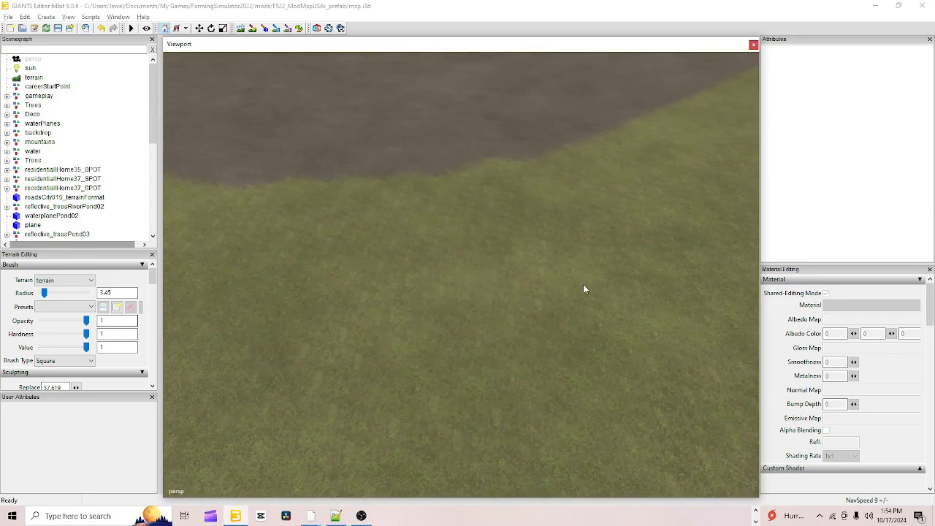
alt+drag(583, 284, 696, 247)
alt+drag(583, 261, 212, 438)
alt+right_drag(526, 192, 317, 455)
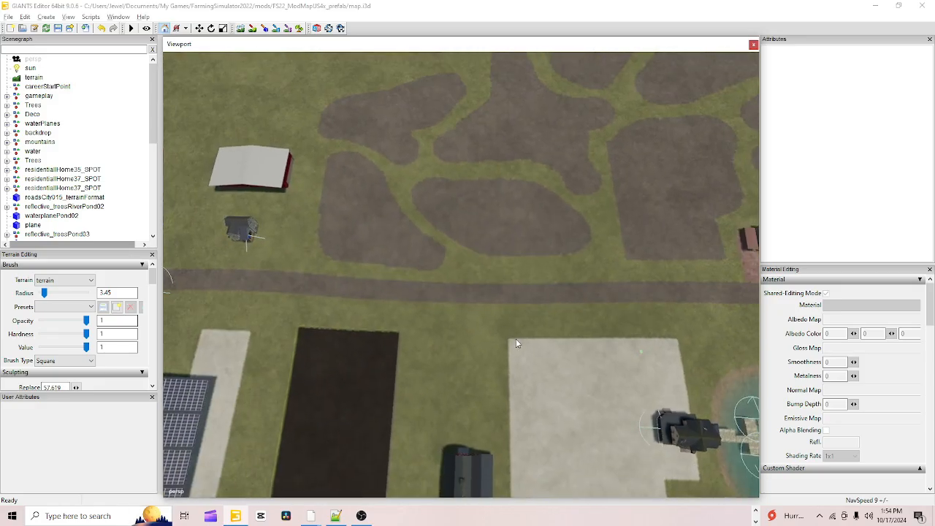
Step: Examine the scattered houses on the open grassland near the forest and the blue house enclosed by a white fence
alt+drag(515, 338, 436, 214)
scroll(435, 214, up, 2)
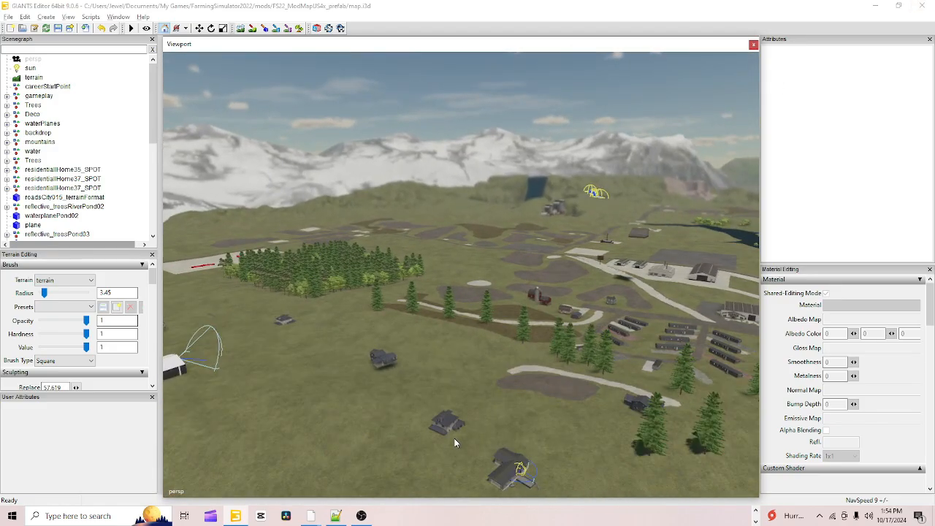
alt+right_drag(455, 440, 918, 11)
alt+drag(438, 227, 247, 336)
alt+drag(252, 375, 438, 400)
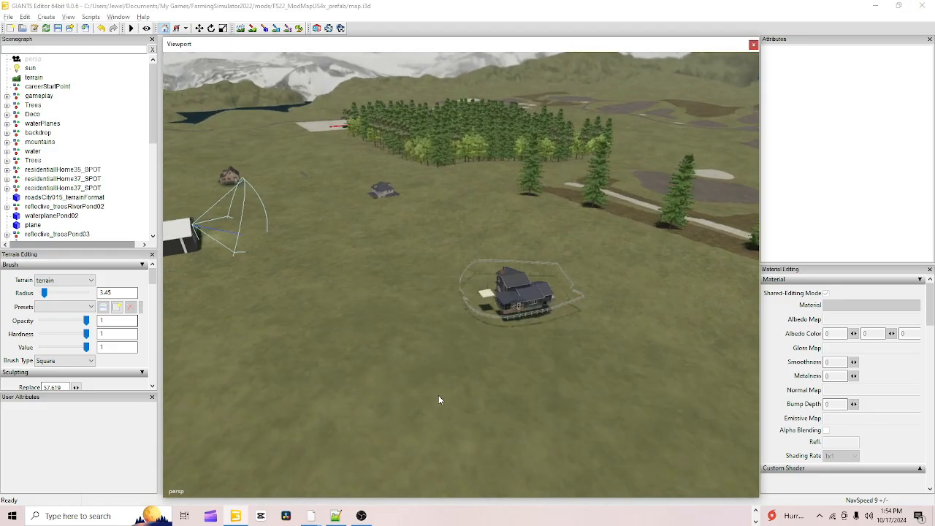
alt+right_drag(385, 404, 659, 138)
alt+right_drag(381, 314, 622, 222)
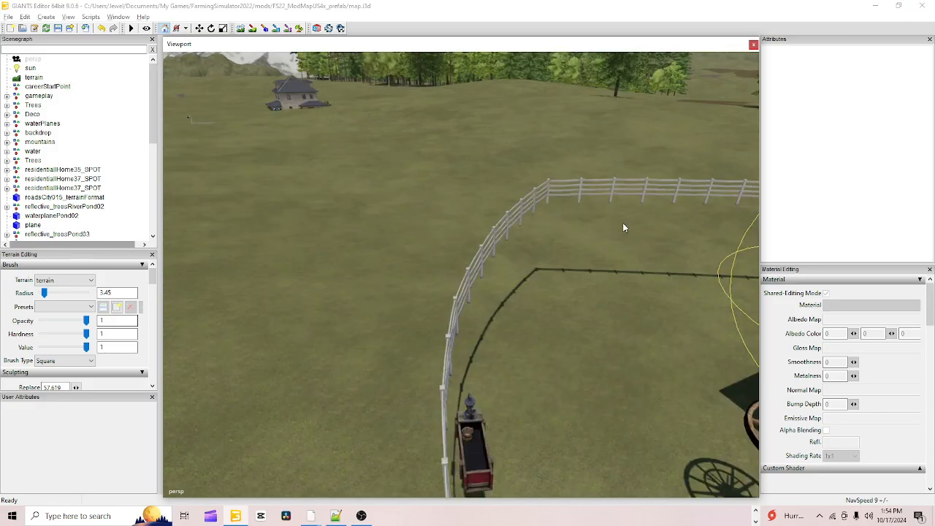
alt+drag(622, 223, 723, 232)
alt+drag(535, 290, 548, 256)
alt+right_drag(549, 257, 784, 137)
alt+drag(514, 223, 612, 242)
alt+drag(558, 160, 515, 226)
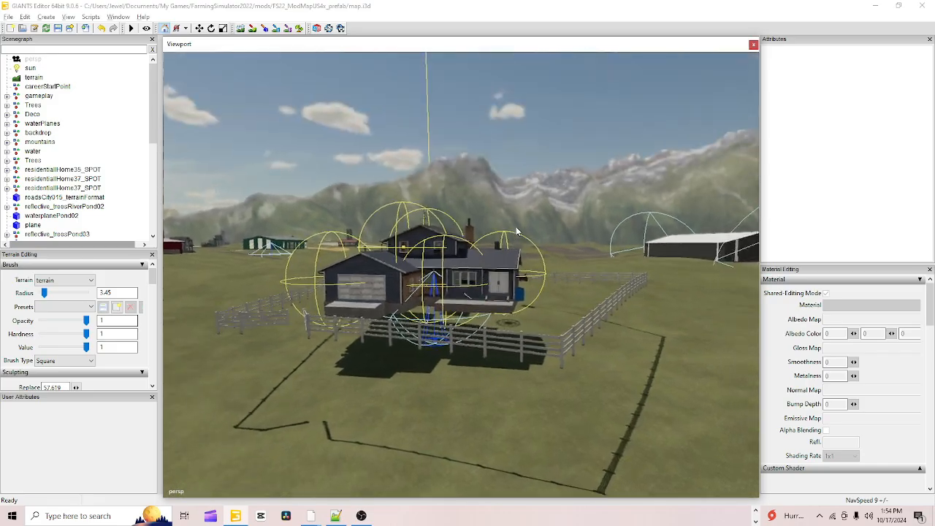
Step: Inspect the blue house's fenced yard, covering the wagon wheels, brick chimney, canopy tent and glazed veranda
alt+right_drag(516, 227, 711, 129)
alt+drag(610, 235, 382, 234)
alt+right_drag(382, 234, 496, 269)
alt+drag(496, 269, 532, 290)
alt+right_drag(532, 289, 598, 211)
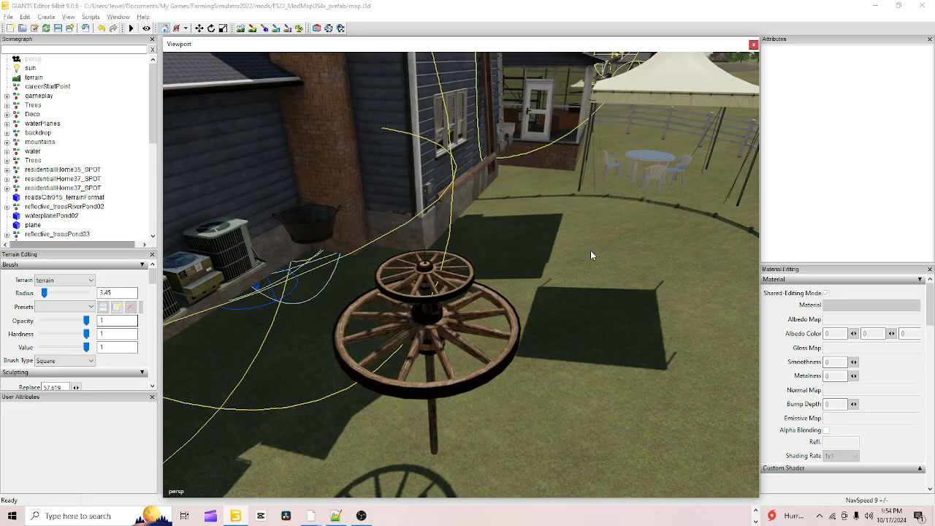
alt+drag(590, 249, 460, 310)
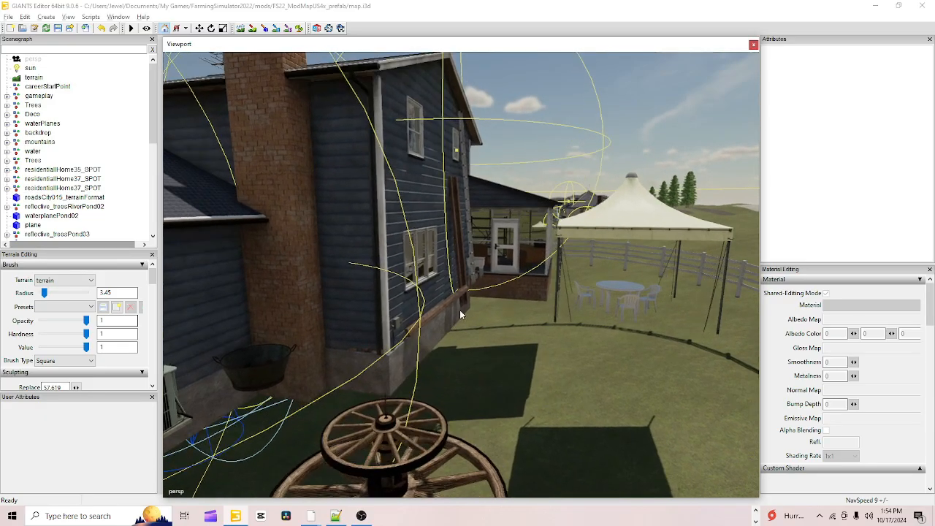
alt+right_drag(460, 309, 488, 233)
alt+drag(487, 233, 296, 270)
alt+right_drag(297, 271, 391, 292)
Step: Select the blue house's resHouse01Veranda and lower it to a Translate Y of -0.37
click(499, 244)
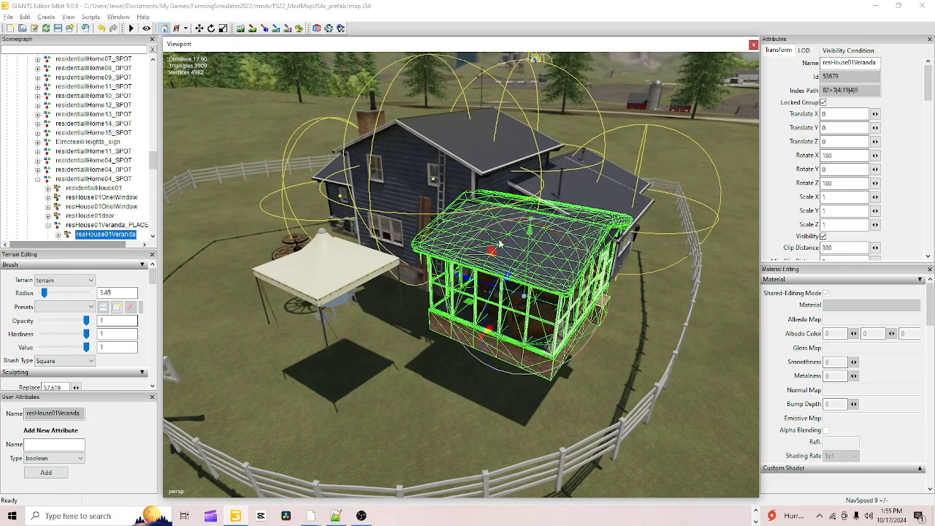
alt+drag(500, 265, 577, 285)
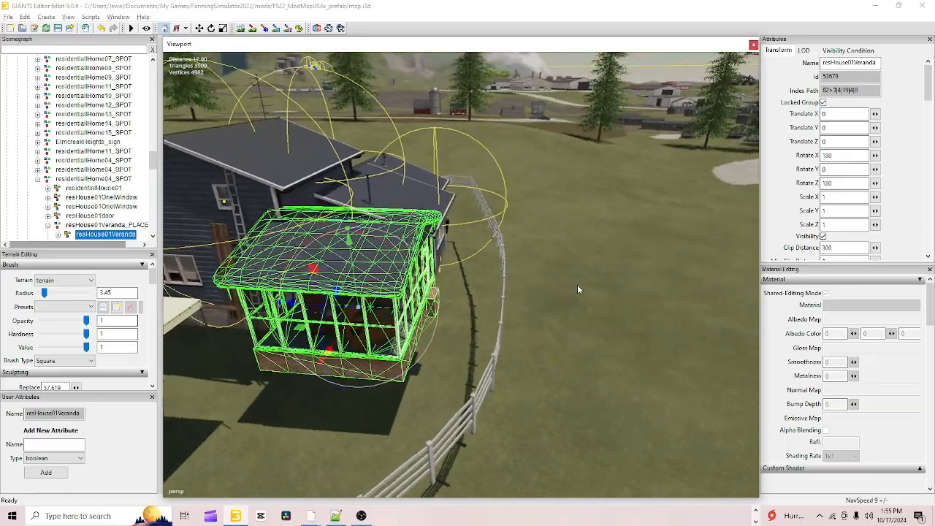
scroll(548, 276, up, 5)
alt+drag(560, 199, 314, 187)
scroll(350, 216, down, 3)
alt+drag(360, 225, 413, 199)
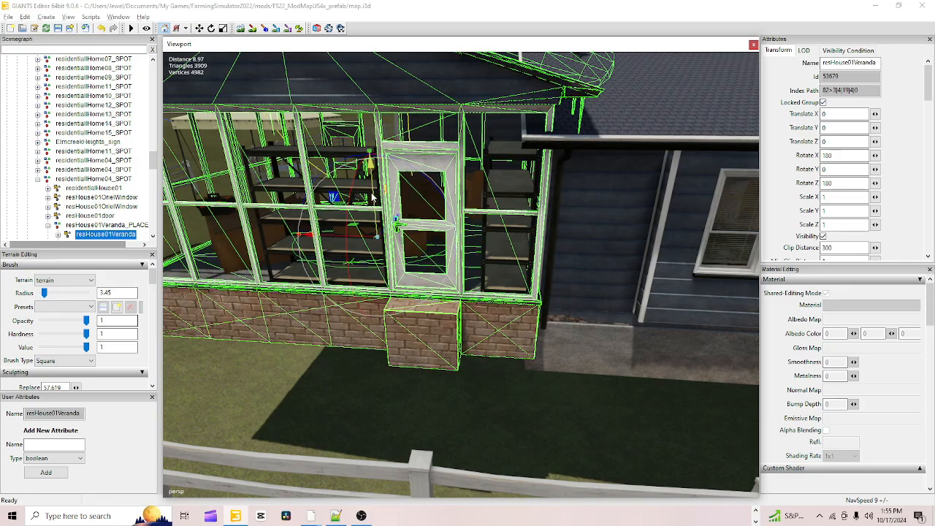
drag(373, 197, 371, 214)
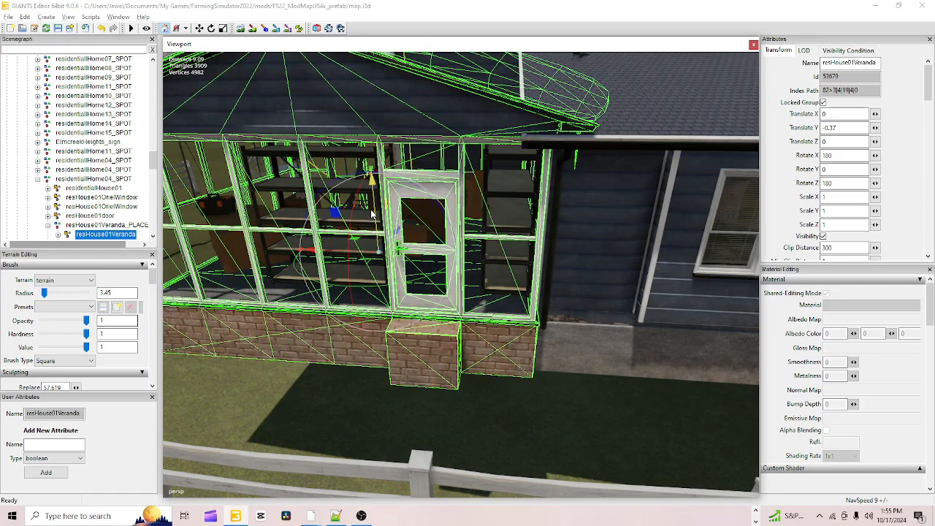
Step: Check the lowered veranda's height against the ground and house wall, including from beneath the canopy tent
alt+drag(512, 285, 597, 372)
scroll(511, 235, up, 4)
scroll(713, 320, down, 6)
alt+drag(557, 336, 550, 216)
scroll(563, 292, up, 6)
scroll(550, 213, down, 6)
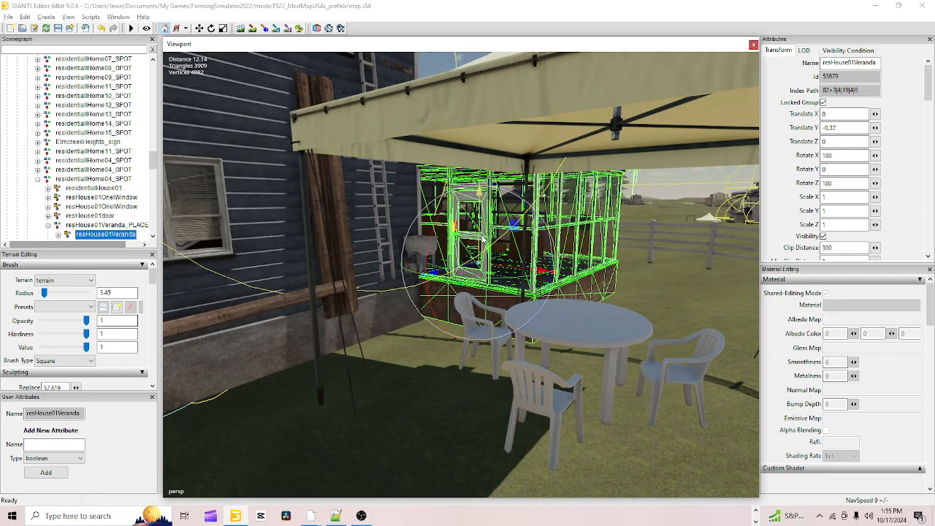
Step: Try lowering the blue house's veranda further to a Translate Y of -0.522 and compare it with the house wall
drag(482, 235, 480, 240)
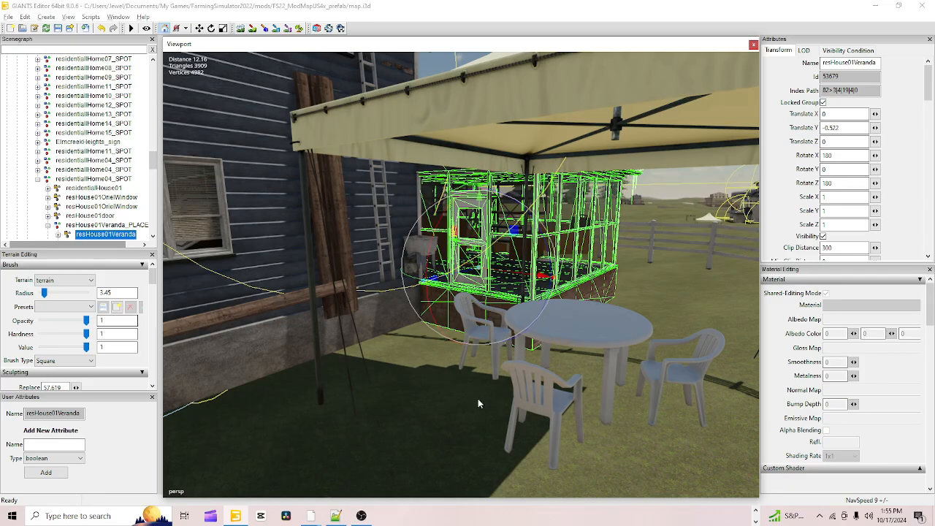
scroll(478, 398, up, 4)
scroll(581, 381, down, 9)
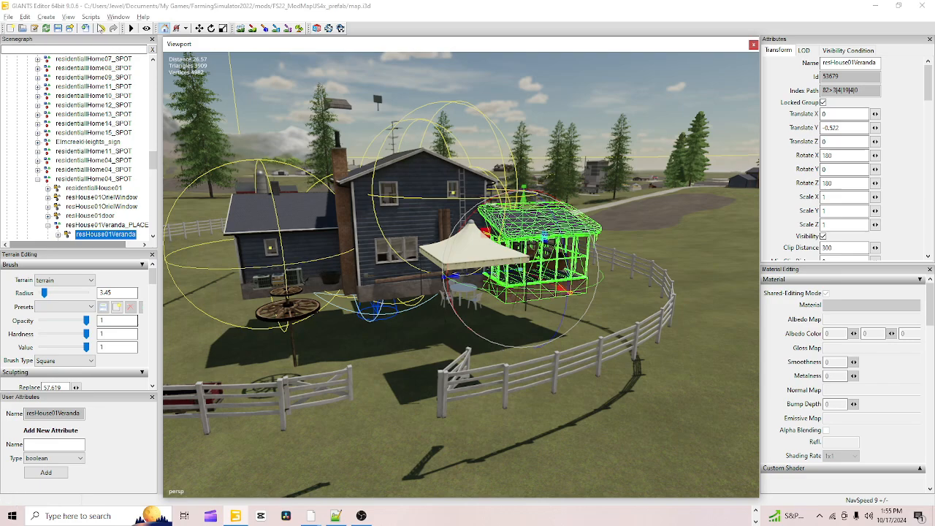
Step: Undo the recent height changes to the blue house's veranda
click(100, 28)
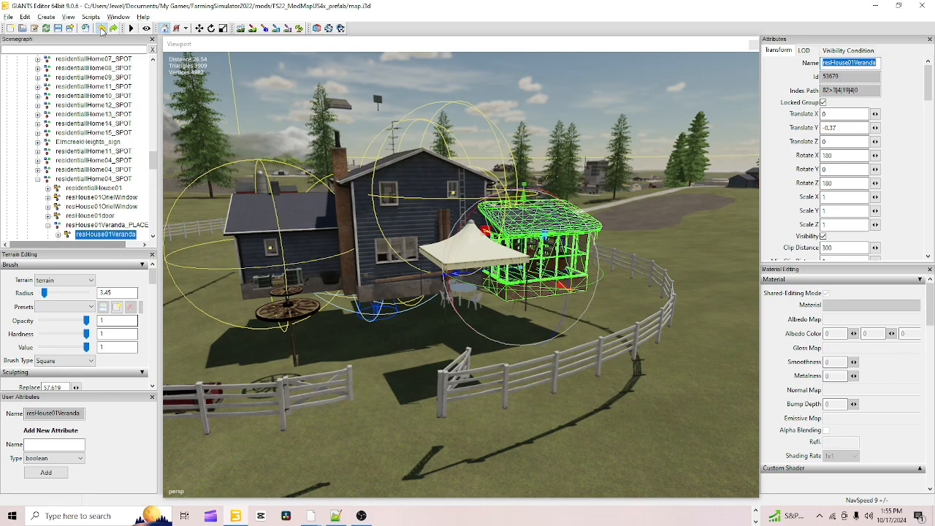
click(101, 28)
click(101, 28)
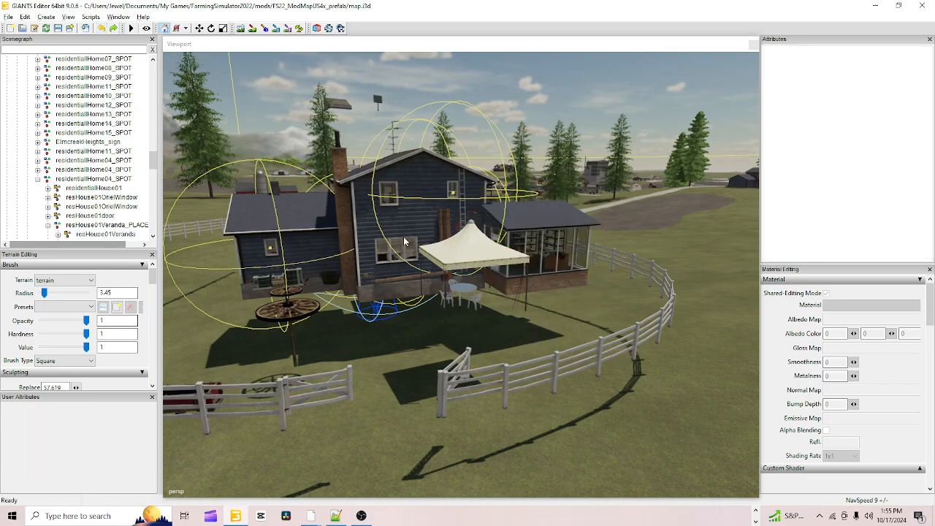
Step: Select the blue house's residentialHouse01 mesh and switch the selection to its whole parent group, residentialHome04_SPOT
click(316, 229)
click(355, 212)
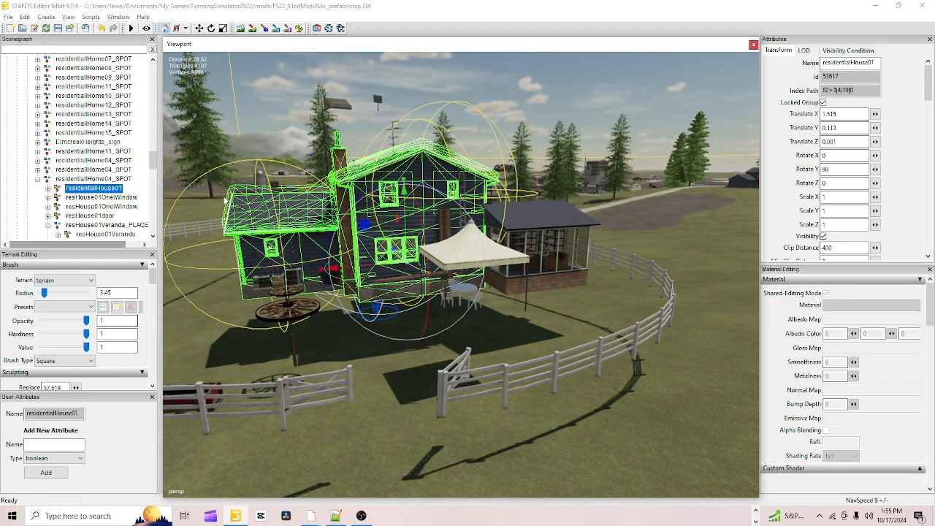
click(115, 187)
click(115, 180)
Step: Relocate residentialHome04_SPOT with interactive placement onto the dirt lot beside the road, at Translate X 711.974 and Z -740.008
alt+drag(511, 403, 481, 352)
alt+right_drag(481, 353, 292, 470)
alt+drag(291, 470, 504, 234)
alt+drag(396, 330, 513, 352)
alt+right_drag(393, 426, 431, 287)
alt+drag(430, 286, 509, 293)
alt+right_drag(509, 293, 698, 129)
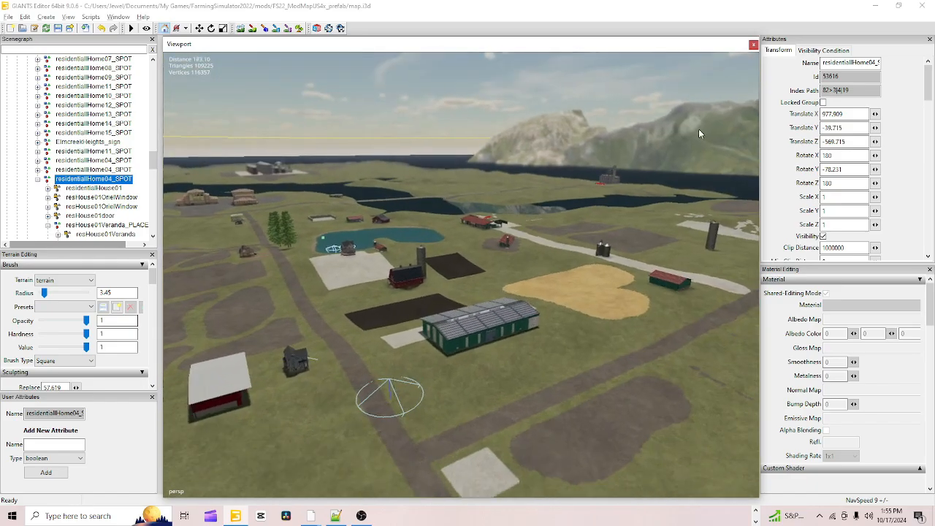
alt+drag(698, 128, 431, 205)
alt+right_drag(431, 204, 932, 14)
alt+right_drag(420, 271, 926, 6)
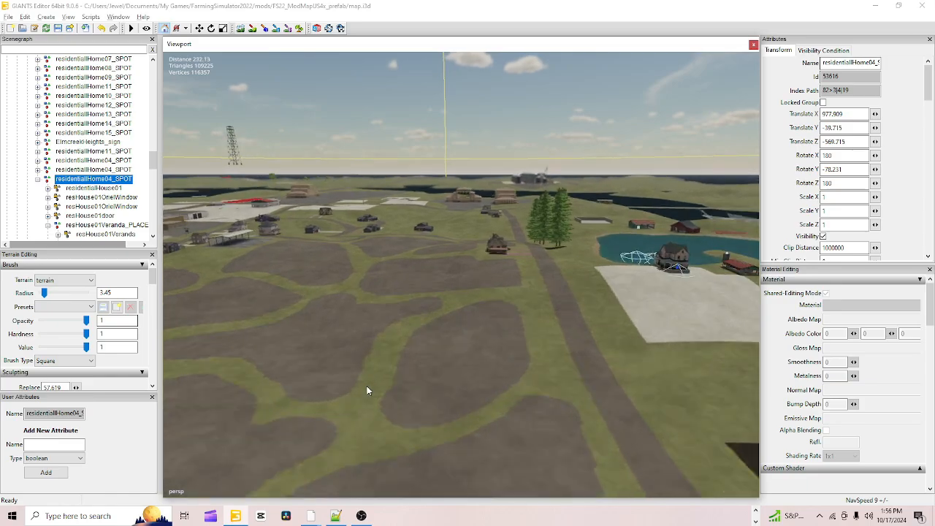
alt+right_drag(368, 390, 598, 157)
alt+drag(194, 229, 272, 280)
alt+right_drag(272, 280, 533, 72)
alt+drag(395, 226, 472, 206)
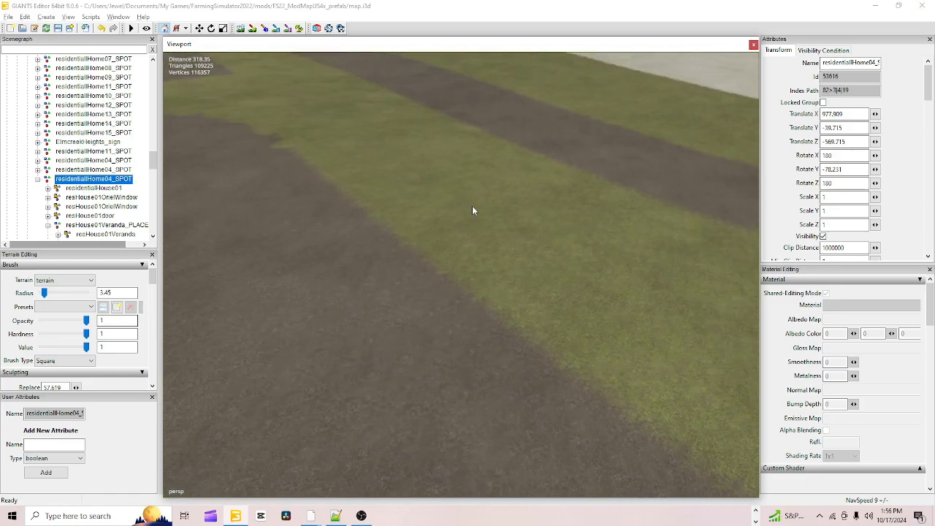
alt+right_drag(471, 206, 482, 151)
alt+drag(482, 150, 571, 133)
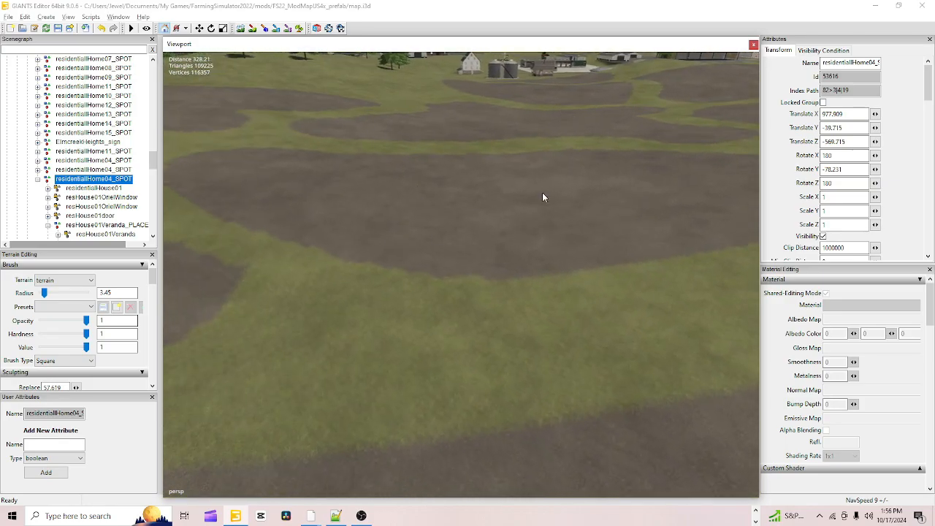
alt+drag(592, 224, 551, 229)
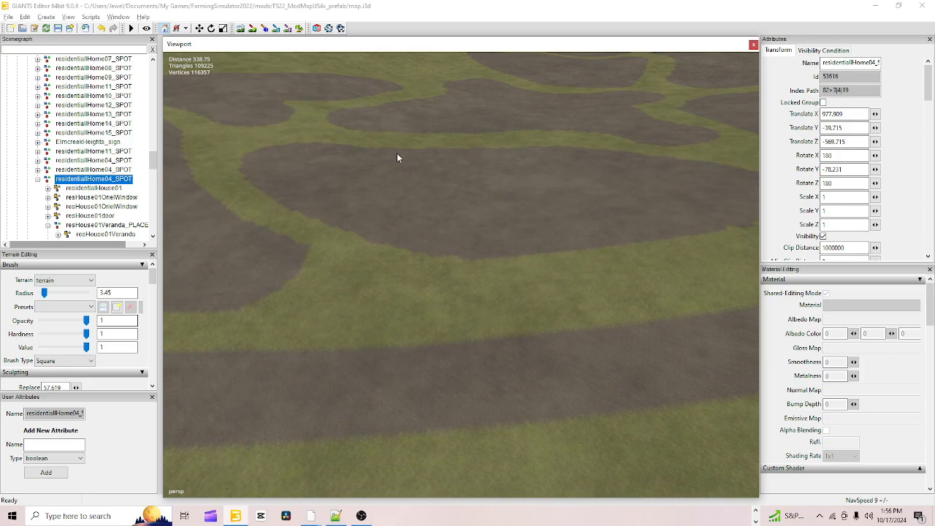
key(ctrl+b)
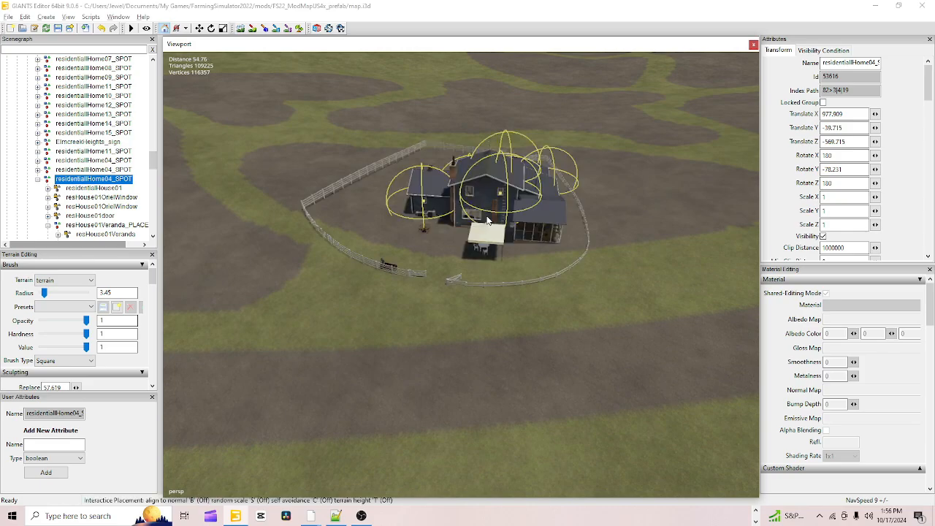
click(484, 218)
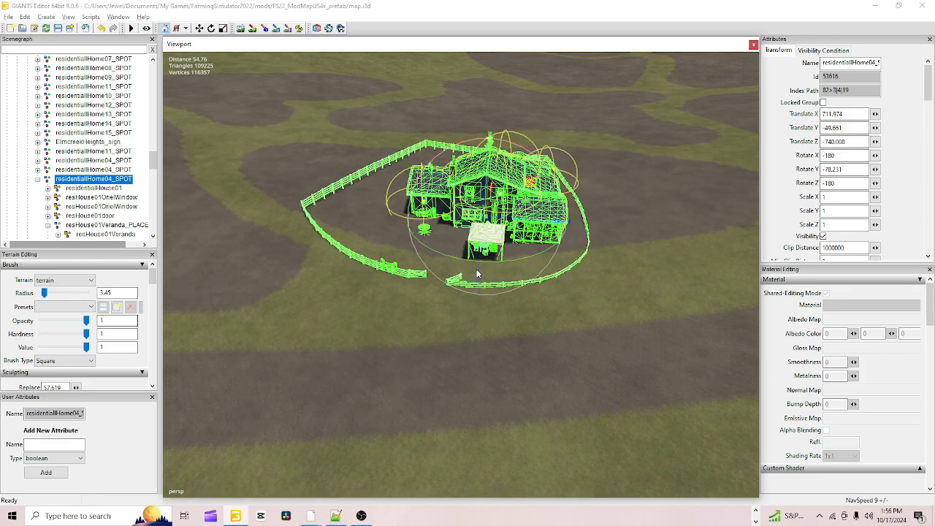
Step: Rotate the relocated house group so its garage faces the road, ending at a Rotate Y of 73.205
drag(501, 260, 422, 271)
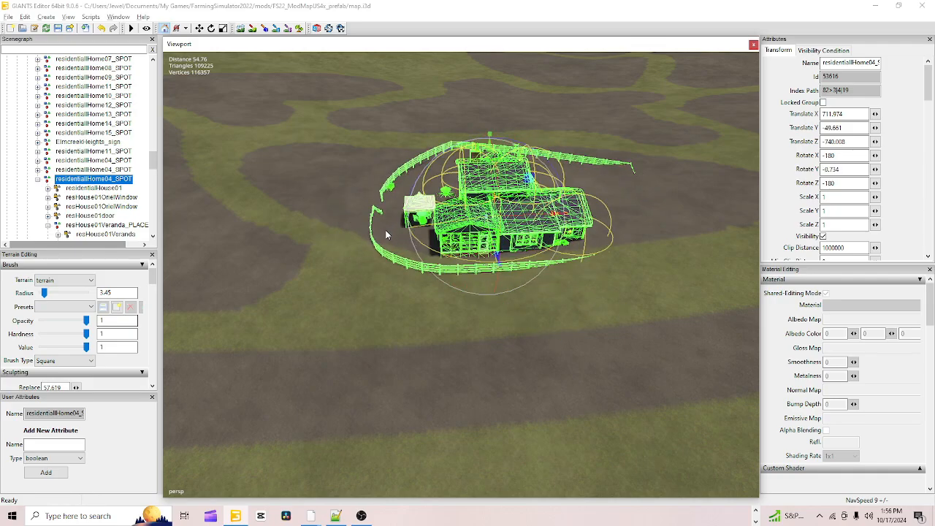
scroll(416, 319, up, 8)
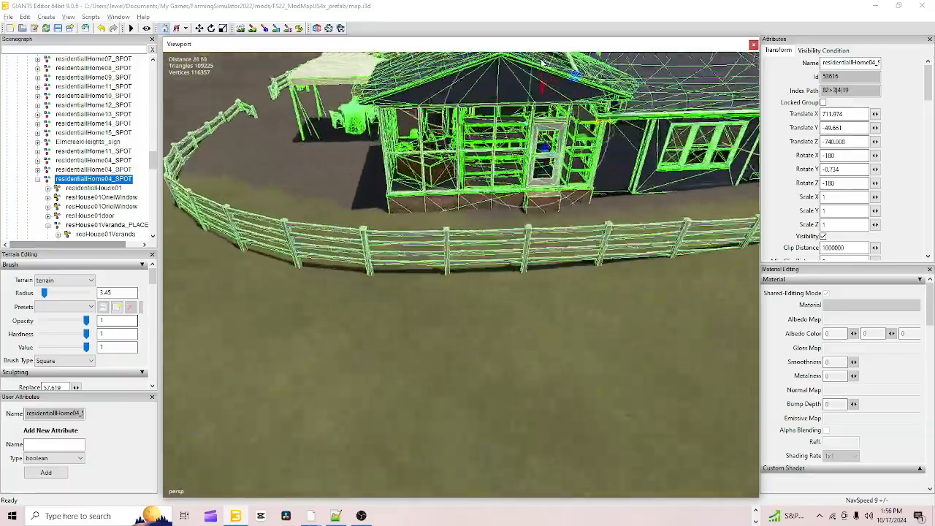
alt+drag(328, 264, 241, 228)
scroll(467, 196, up, 4)
scroll(241, 228, down, 5)
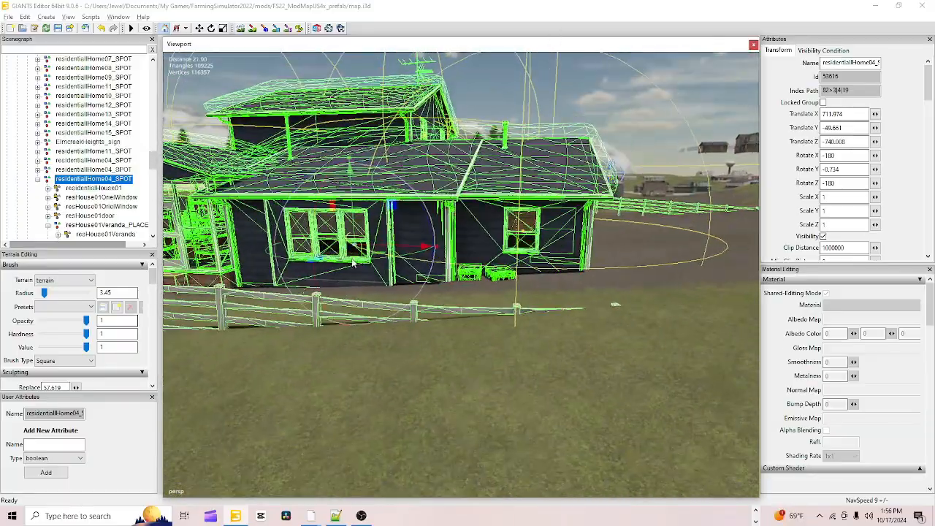
drag(400, 261, 230, 272)
drag(202, 263, 219, 264)
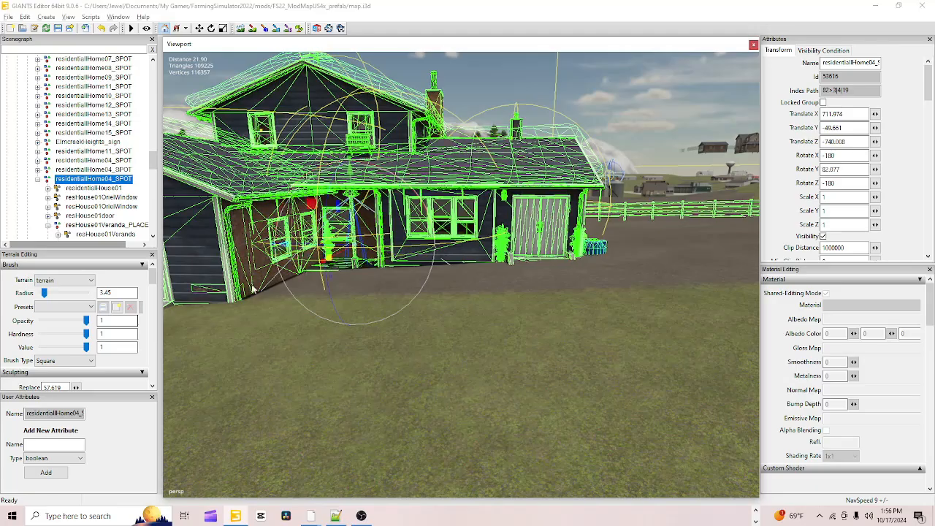
alt+drag(336, 261, 292, 327)
scroll(321, 343, down, 3)
alt+drag(348, 362, 468, 345)
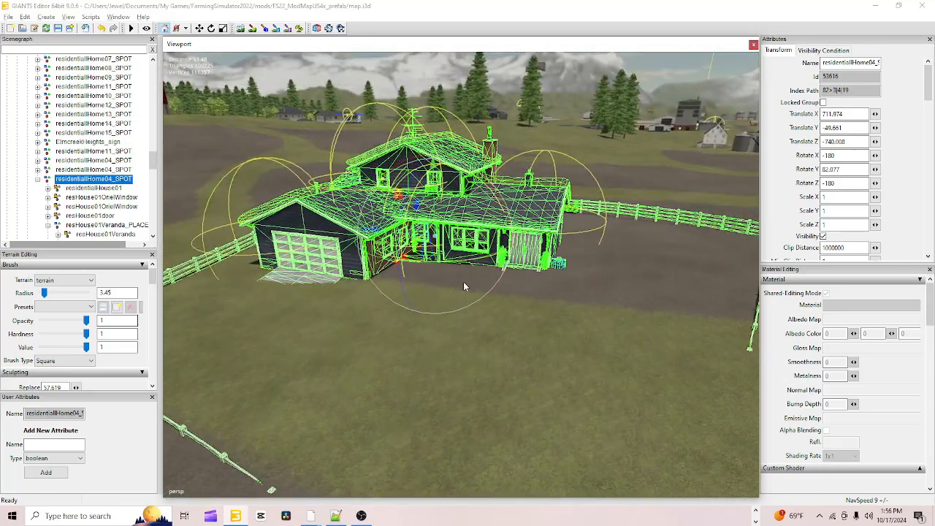
drag(465, 265, 388, 263)
Step: Examine how the garage, brick entrance and porch meet the ground at the house's new location
scroll(407, 355, up, 3)
alt+drag(408, 355, 465, 292)
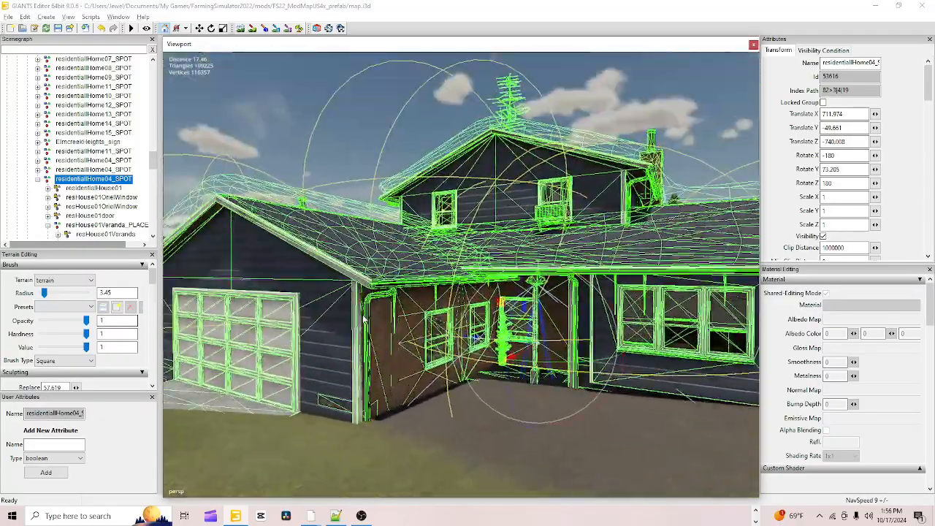
scroll(463, 338, up, 3)
alt+drag(463, 338, 511, 266)
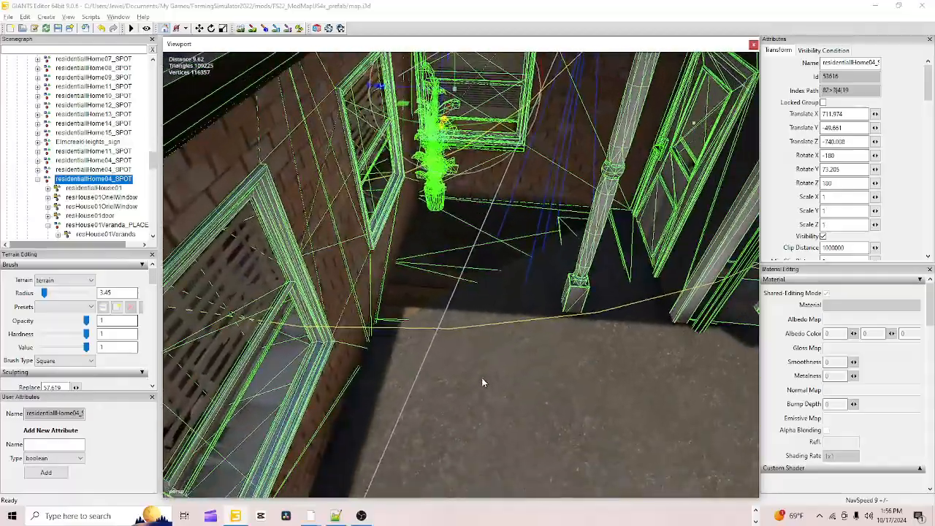
scroll(482, 382, up, 3)
scroll(398, 378, down, 6)
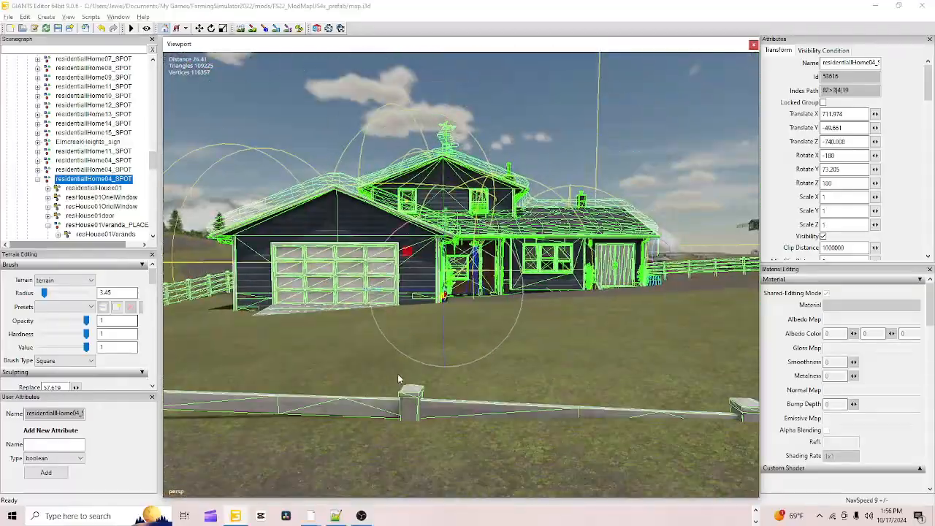
alt+drag(395, 369, 530, 357)
scroll(379, 374, down, 5)
scroll(457, 357, up, 3)
scroll(416, 373, down, 3)
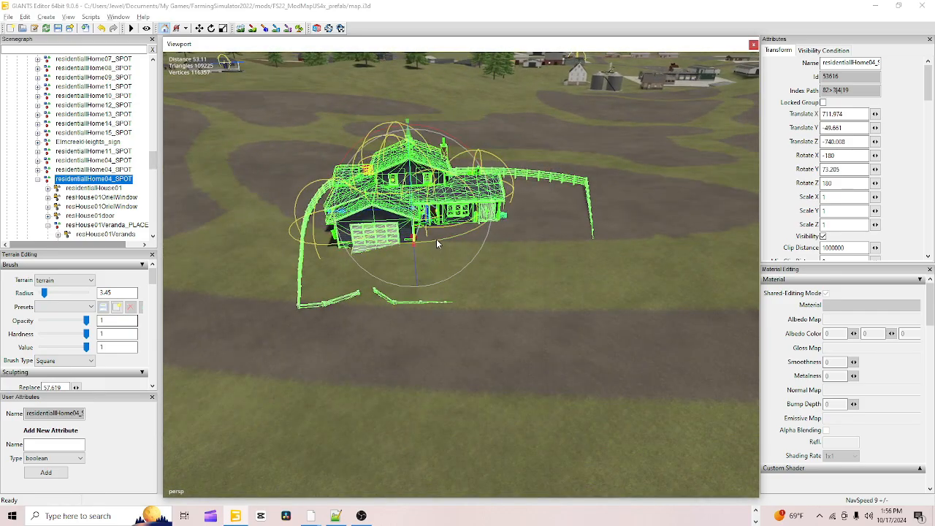
Step: Align the house group with the road at a Rotate Y of 88.744 and shift it to Translate X 718.163, Z -739.872
drag(449, 240, 441, 241)
alt+drag(446, 343, 401, 285)
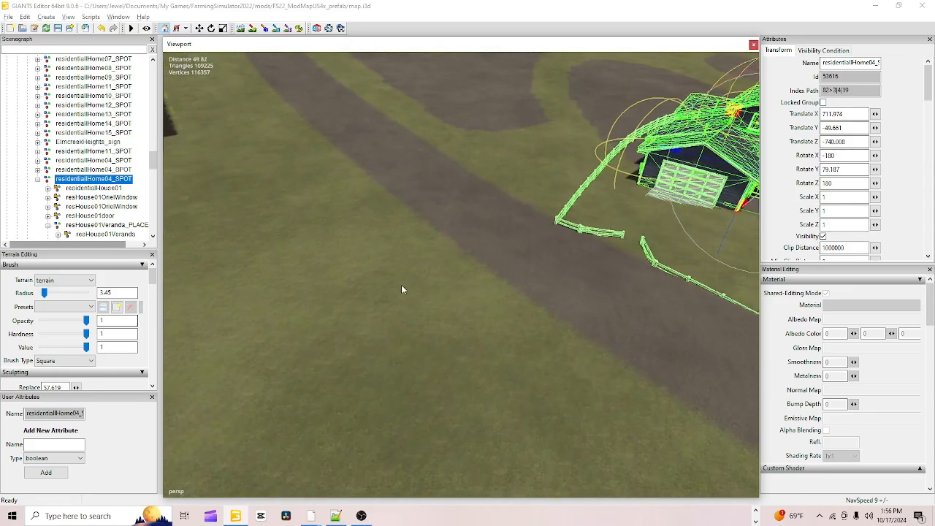
scroll(431, 365, up, 3)
alt+drag(431, 364, 497, 351)
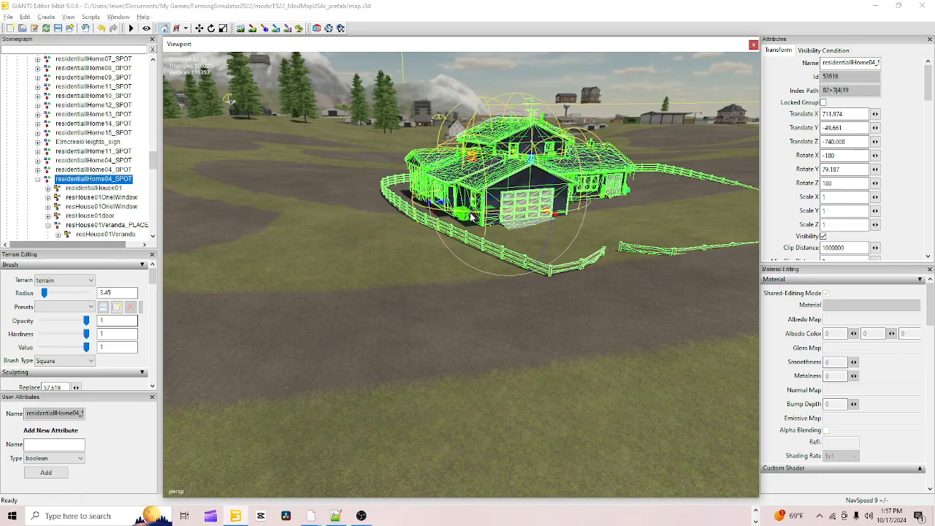
drag(469, 215, 447, 216)
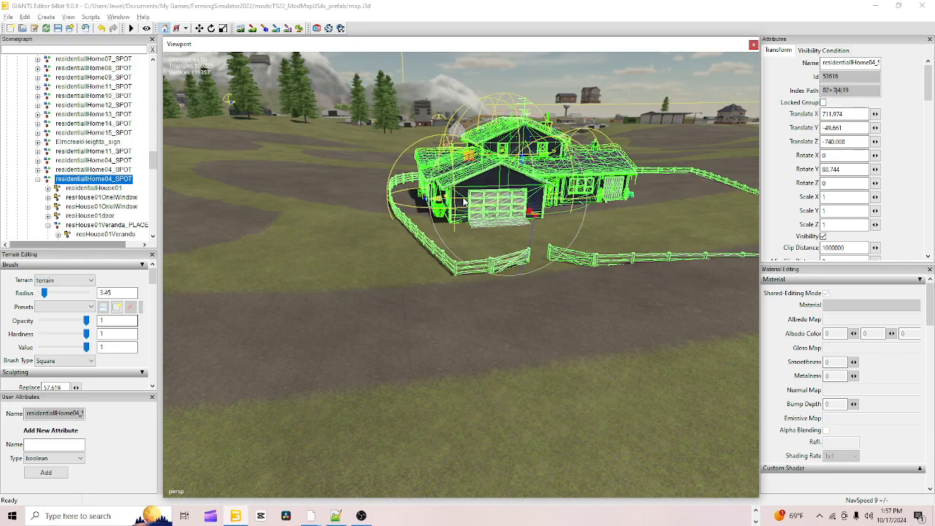
drag(465, 203, 407, 199)
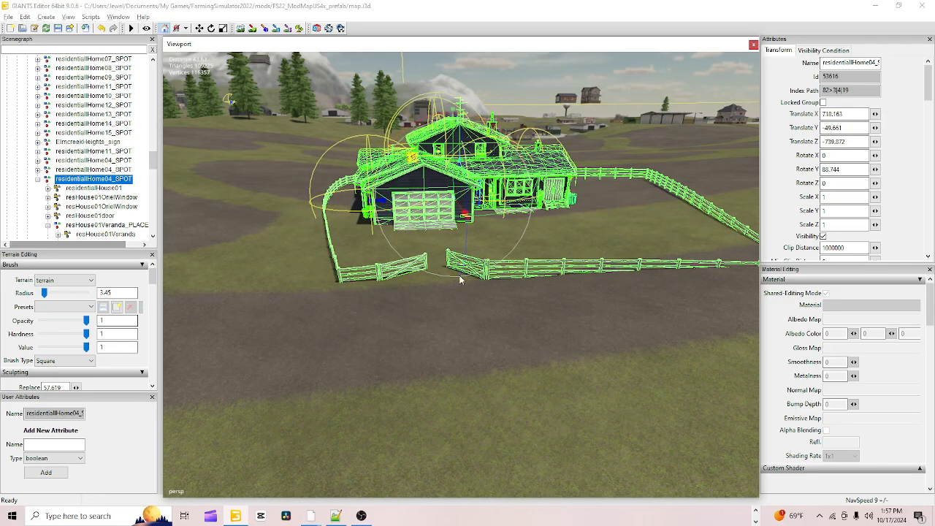
Step: Inspect the front fence gate and the ground around the house, continuing round to the glazed veranda
alt+right_drag(458, 360, 612, 246)
alt+drag(432, 379, 420, 389)
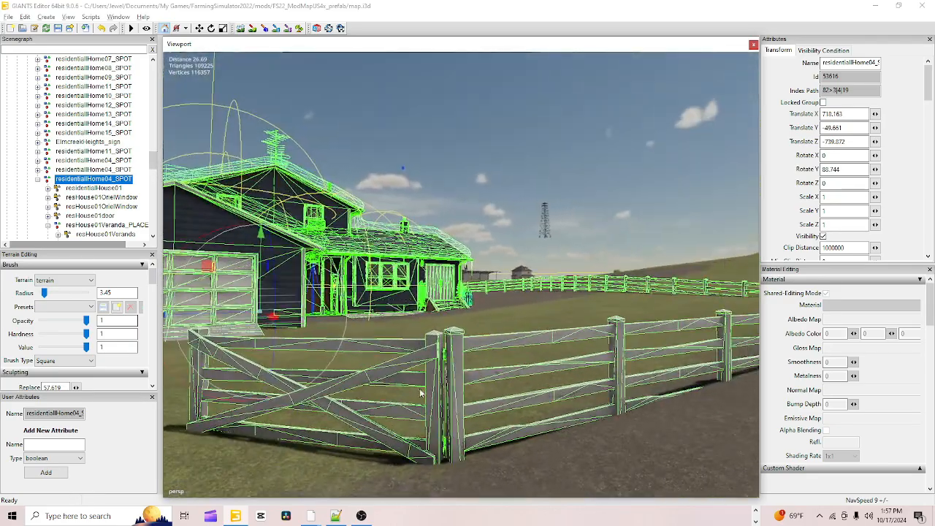
alt+right_drag(420, 393, 540, 322)
alt+drag(479, 365, 333, 381)
alt+right_drag(334, 382, 404, 334)
alt+drag(501, 332, 708, 331)
alt+right_drag(708, 331, 581, 317)
alt+drag(581, 317, 576, 325)
alt+right_drag(575, 325, 445, 395)
alt+drag(445, 395, 384, 368)
alt+right_drag(383, 368, 658, 215)
alt+drag(431, 343, 656, 352)
alt+drag(485, 348, 431, 318)
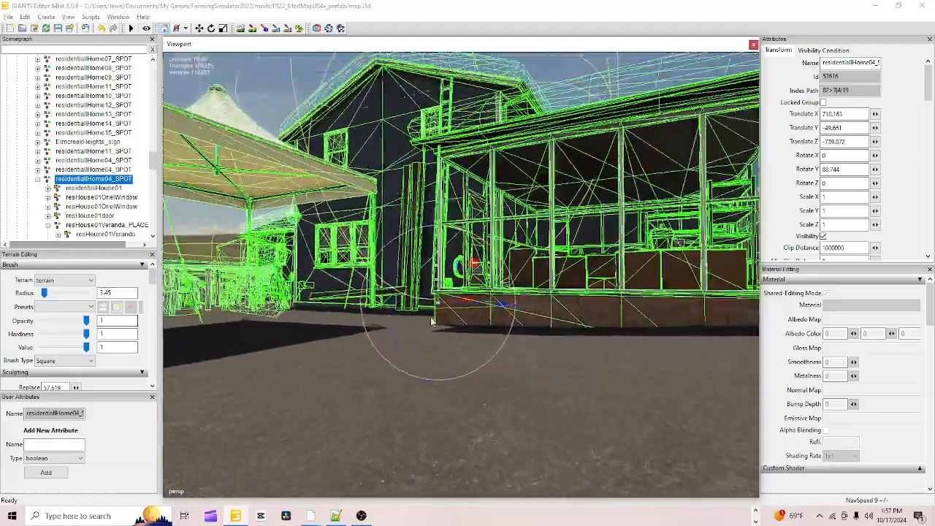
Step: Check how the canopy tent, the house wall and the veranda's brick base meet the ground
alt+right_drag(430, 321, 501, 326)
alt+drag(501, 326, 631, 347)
alt+right_drag(631, 348, 538, 411)
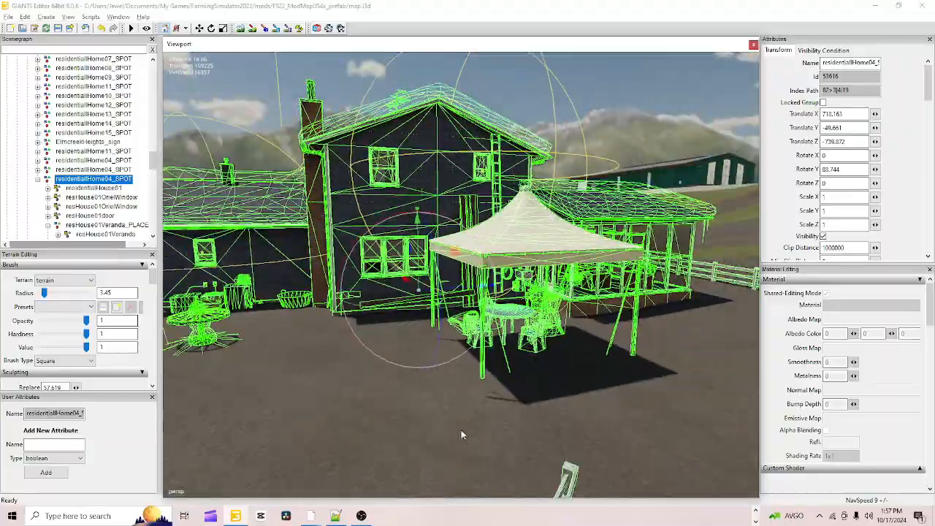
alt+right_drag(461, 435, 532, 363)
alt+drag(440, 398, 474, 404)
alt+right_drag(474, 404, 497, 387)
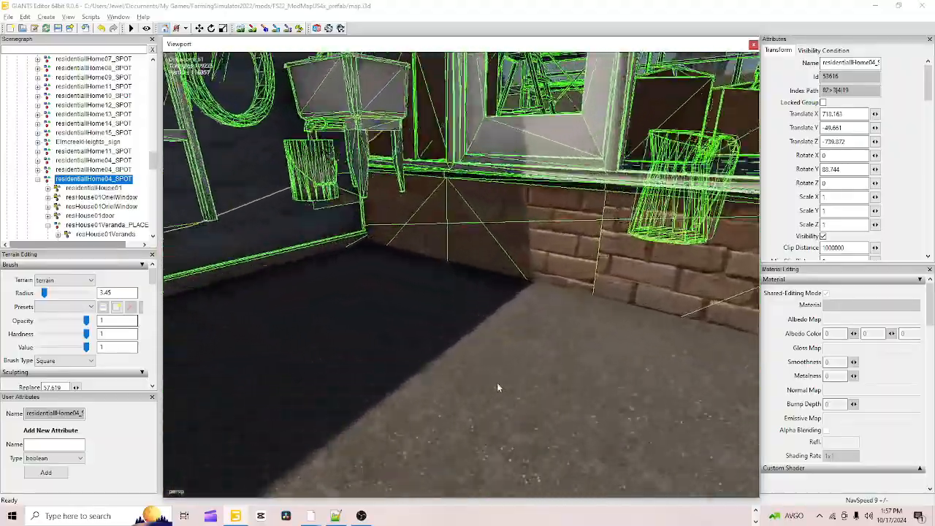
alt+drag(497, 384, 524, 390)
alt+right_drag(525, 390, 468, 420)
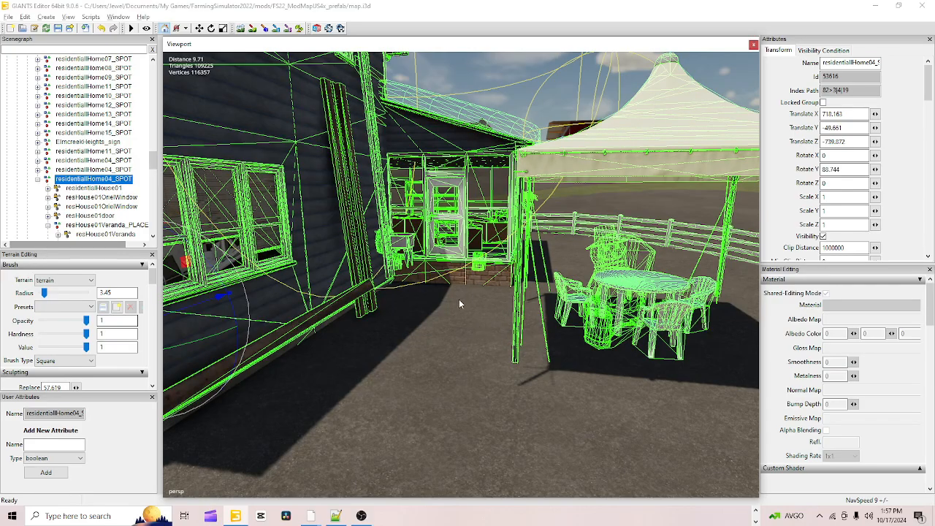
Step: Inspect the fenced yard's gate, outdoor furnishings and the blue containers beside the house for ground contact
alt+drag(459, 299, 320, 341)
scroll(413, 335, down, 5)
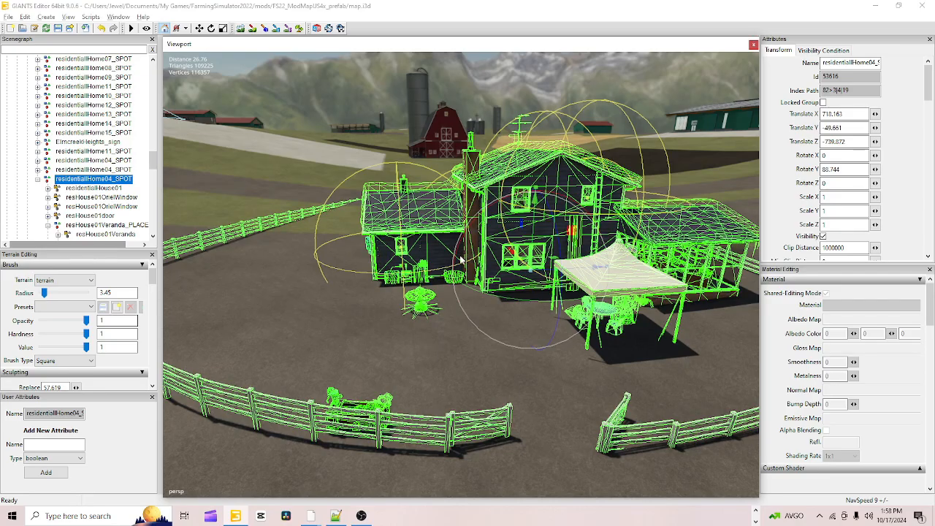
scroll(395, 369, up, 3)
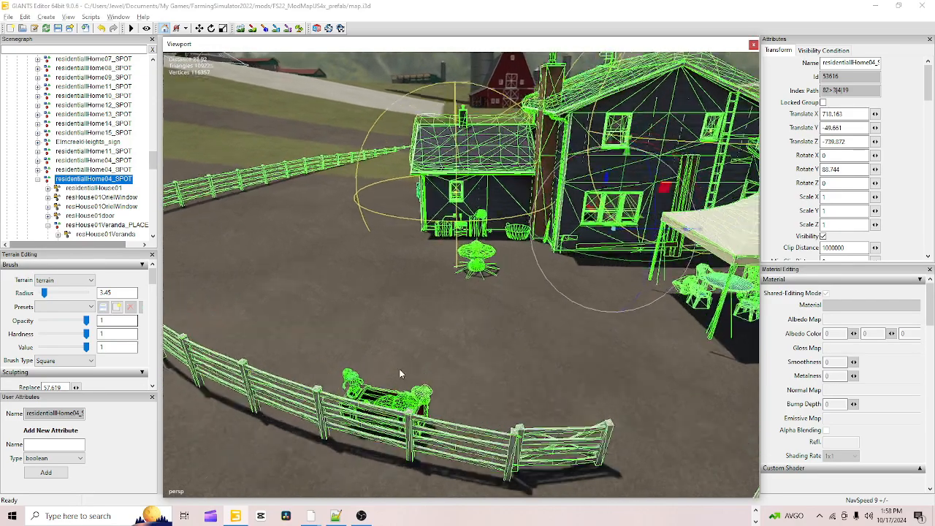
alt+drag(401, 374, 678, 333)
scroll(553, 354, up, 3)
alt+drag(553, 354, 400, 333)
scroll(490, 320, up, 5)
alt+drag(482, 340, 271, 345)
scroll(482, 366, down, 3)
scroll(281, 323, up, 6)
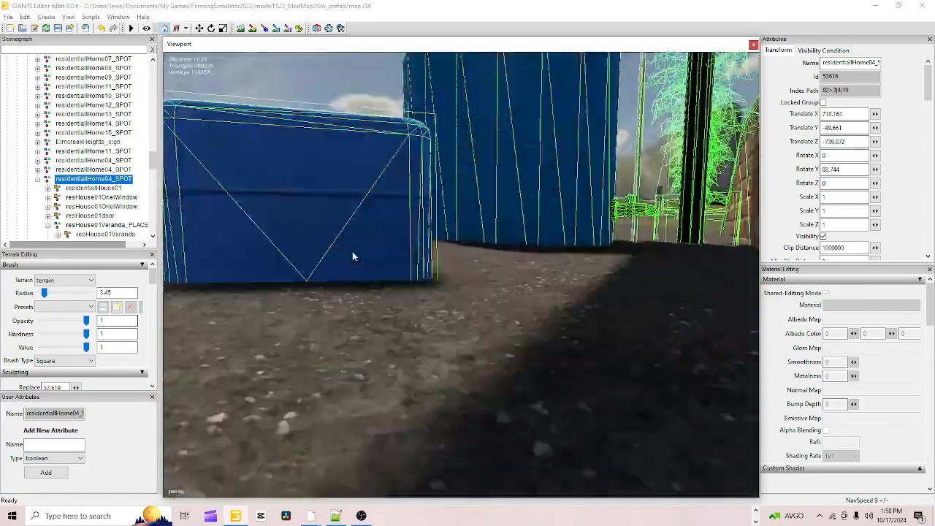
alt+drag(352, 251, 505, 304)
Step: Review the repositioned house and its fence line from above against the surrounding dirt lots
scroll(433, 357, down, 6)
alt+drag(433, 357, 398, 241)
alt+drag(453, 312, 663, 259)
scroll(447, 341, down, 5)
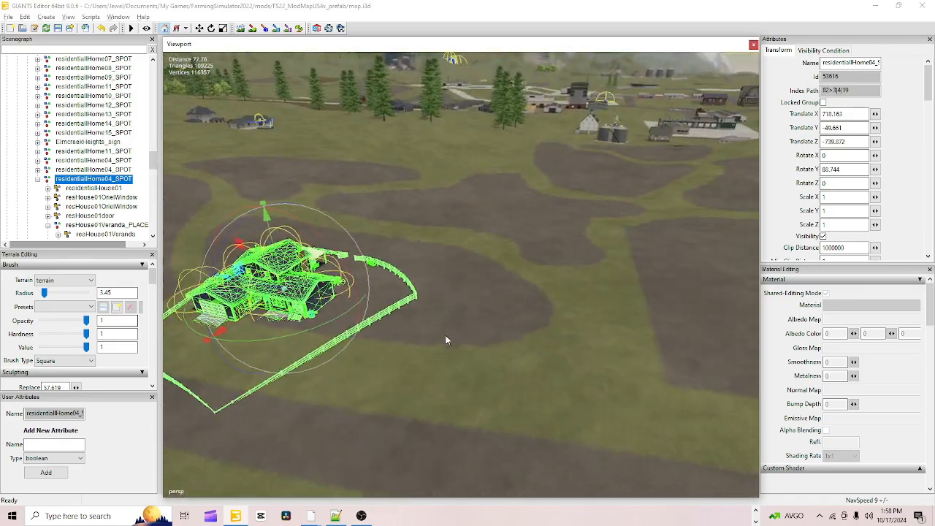
alt+drag(420, 399, 370, 354)
scroll(602, 224, up, 8)
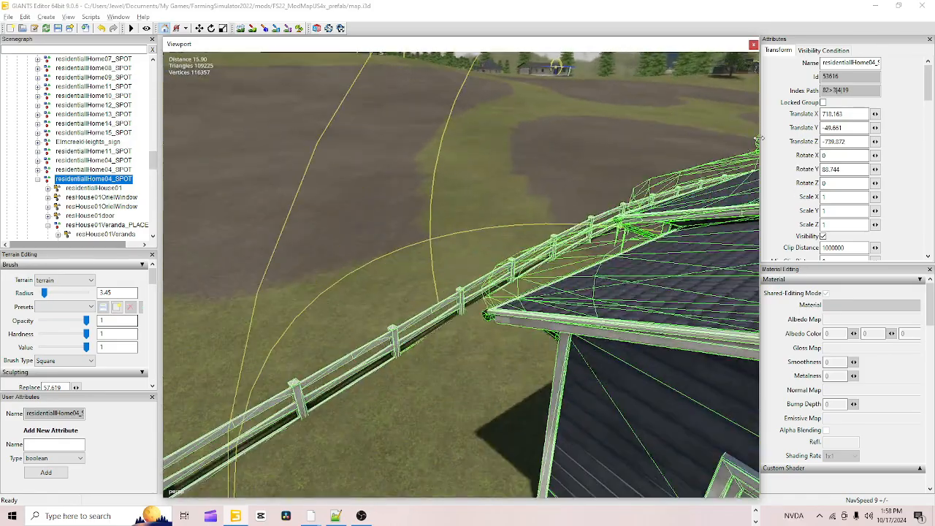
Step: Rotate the residentialHome04_SPOT house slightly about its vertical axis to a Rotate Y of 89.837
alt+drag(551, 334, 615, 250)
alt+right_drag(615, 247, 399, 353)
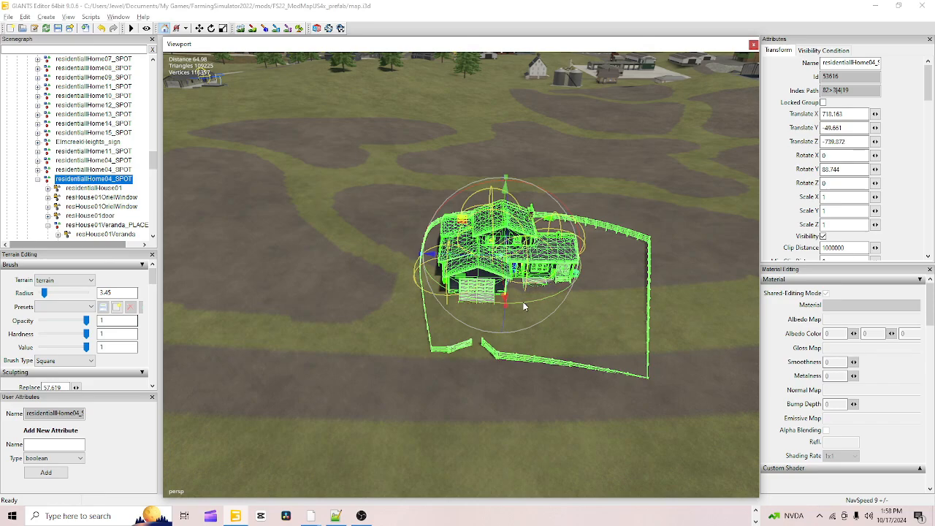
drag(522, 302, 526, 303)
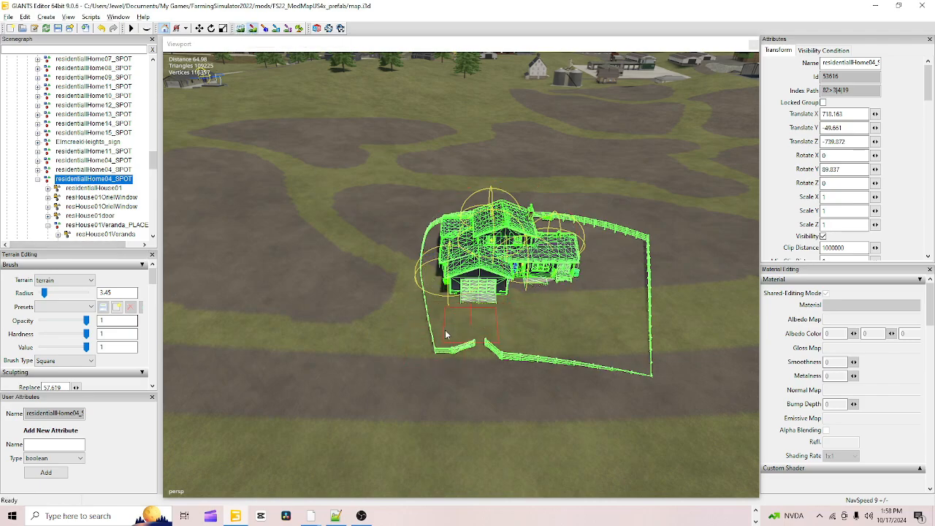
Step: Paint a patch of the CONCRETE texture layer on the ground between the garage ramp and the front fence gate
scroll(130, 387, down, 2)
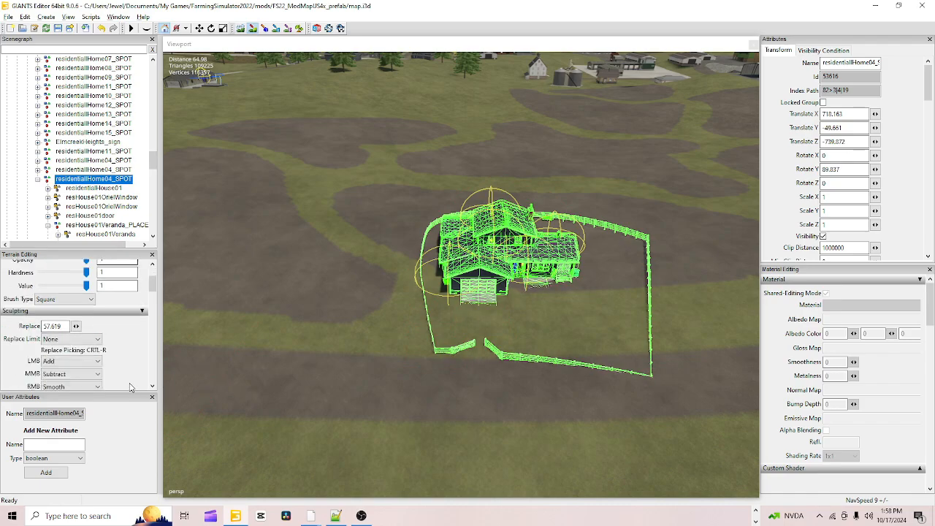
scroll(127, 378, down, 2)
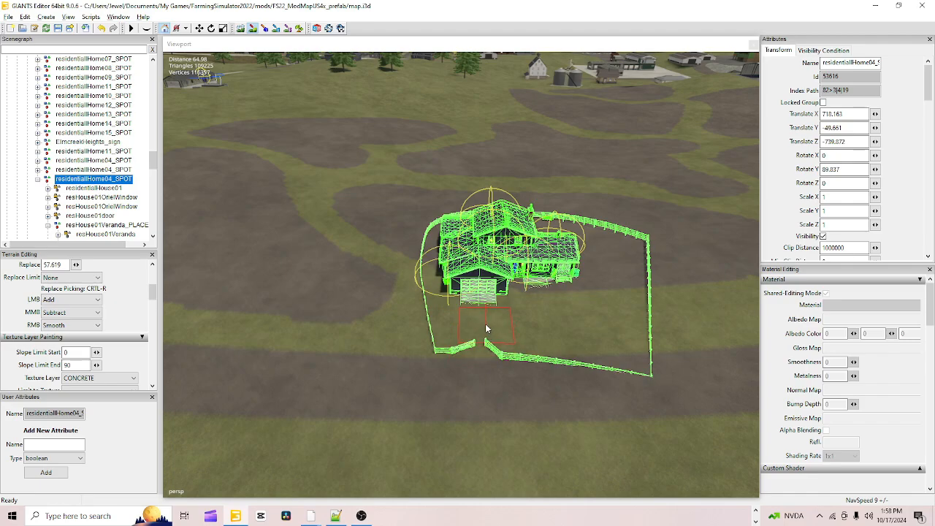
scroll(483, 324, down, 1)
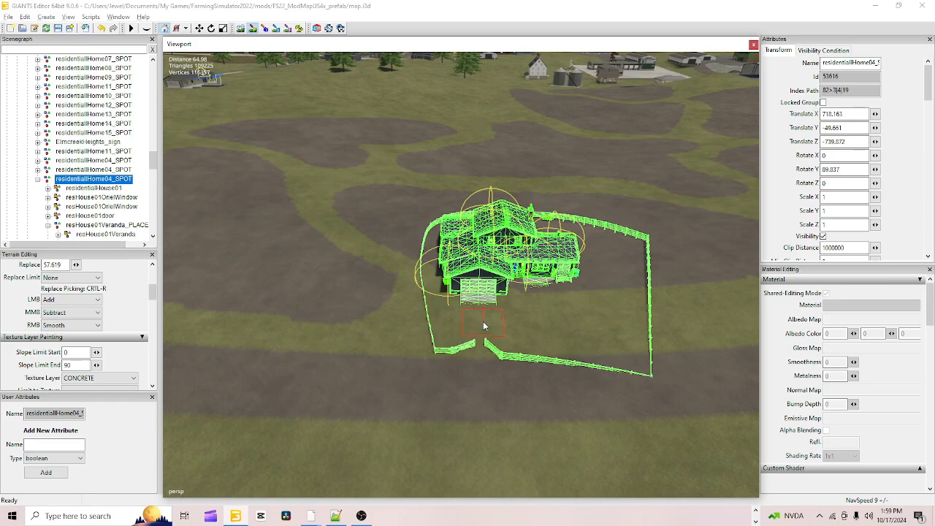
click(480, 321)
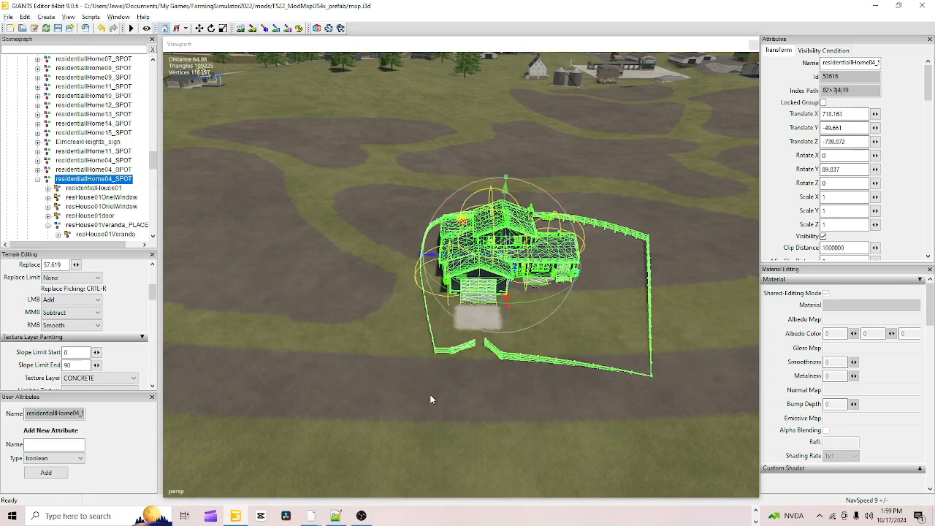
Step: Examine the concrete patch up close, checking its edges against the garage ramp and the surrounding grass
scroll(431, 399, up, 10)
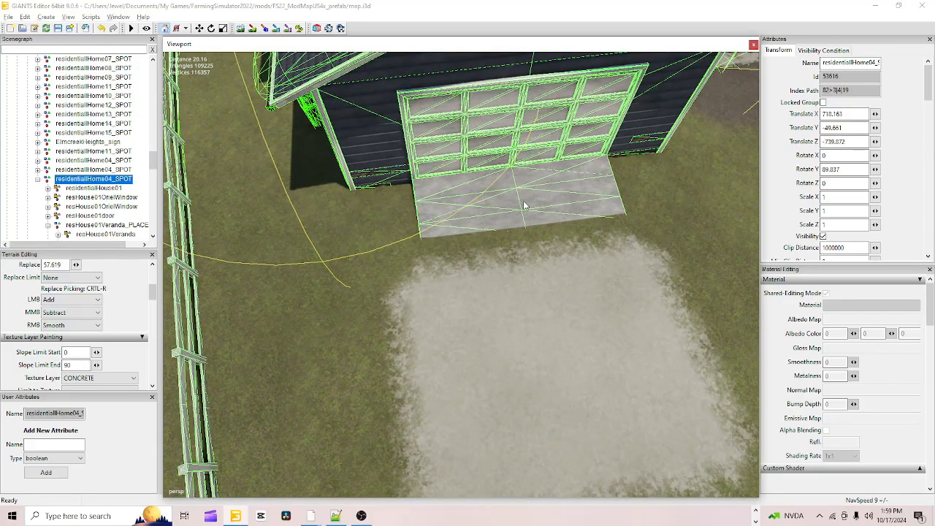
alt+drag(390, 324, 450, 304)
scroll(369, 259, up, 3)
scroll(450, 305, down, 6)
scroll(450, 304, up, 8)
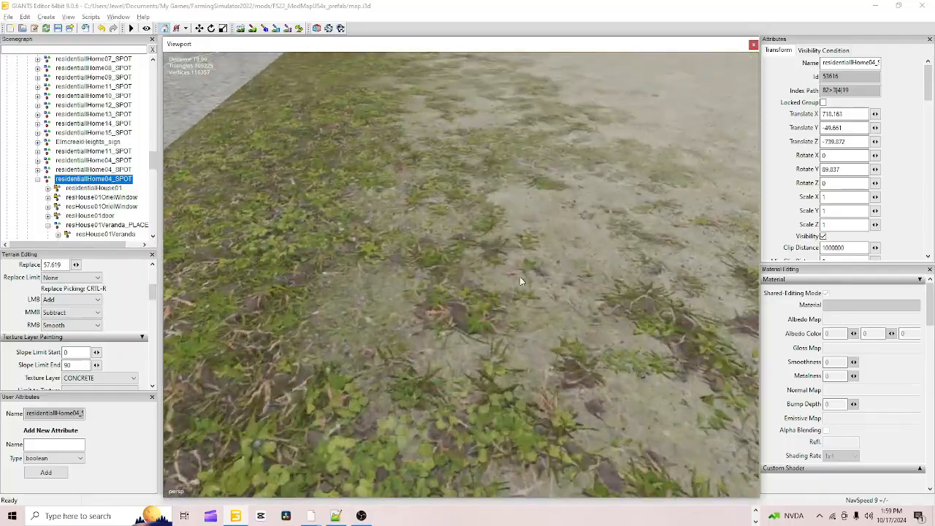
alt+drag(519, 276, 363, 237)
alt+right_drag(364, 238, 317, 470)
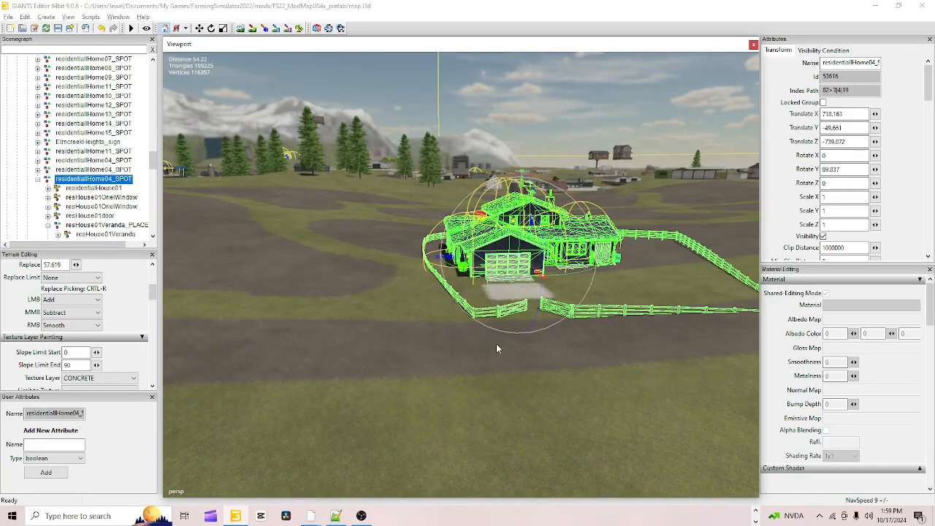
Step: Examine the front gate, the driveway patch and the surrounding farmland at ground level from the road and field
alt+drag(497, 346, 522, 398)
alt+right_drag(521, 399, 553, 284)
alt+drag(553, 284, 380, 353)
alt+right_drag(380, 353, 455, 370)
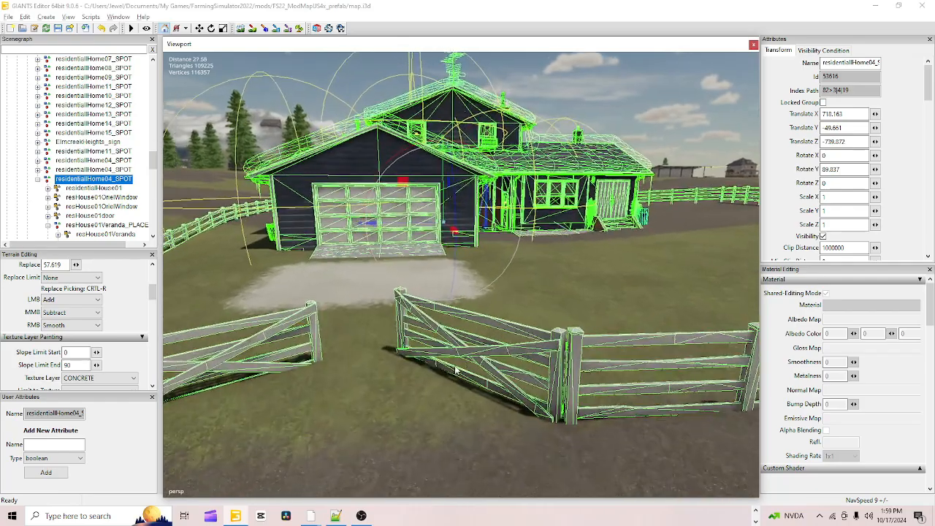
alt+drag(455, 369, 855, 323)
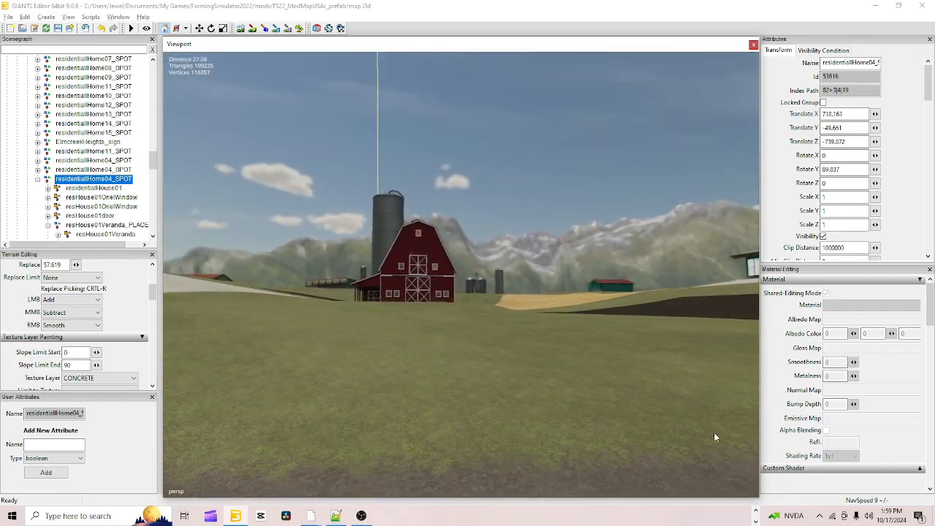
alt+right_drag(714, 431, 792, 277)
alt+drag(457, 386, 71, 352)
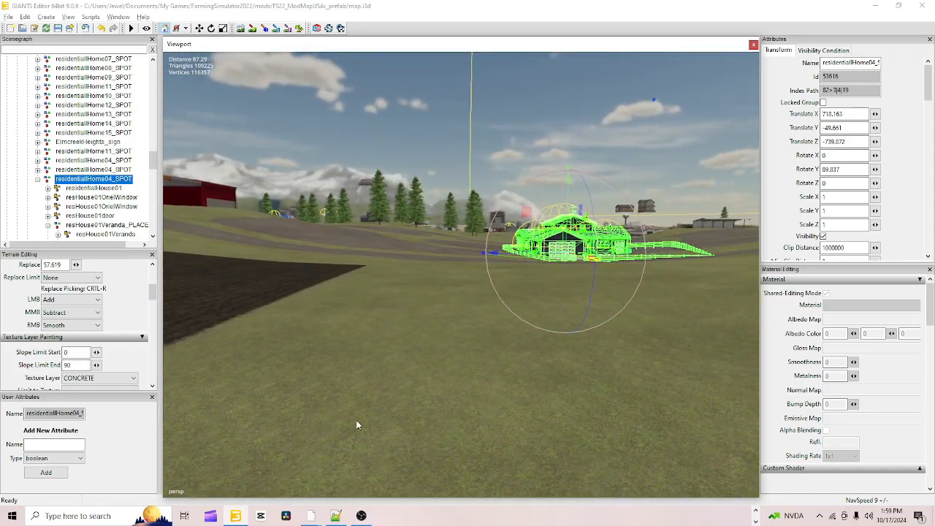
alt+drag(488, 423, 413, 425)
alt+right_drag(413, 425, 409, 310)
alt+drag(409, 306, 390, 390)
alt+right_drag(411, 415, 459, 369)
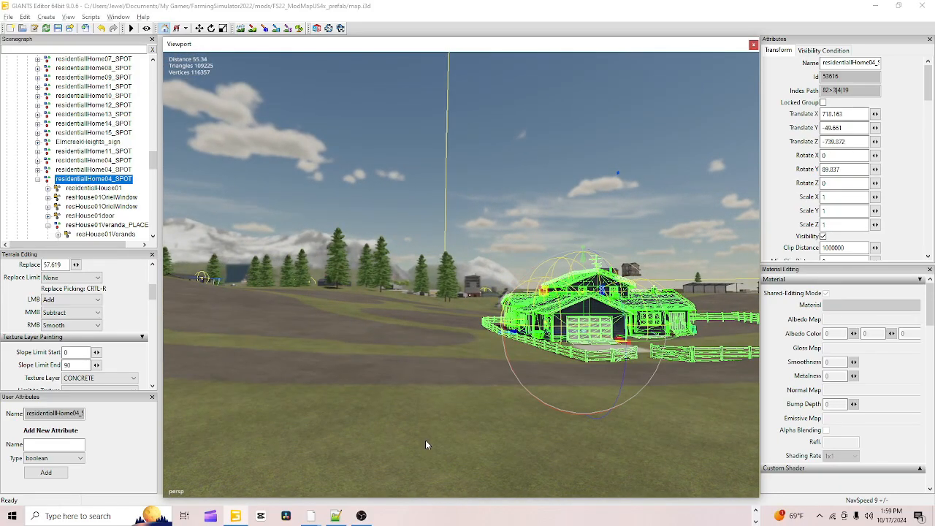
Step: Move the house and its fence back from the painted concrete patch to a Translate Z of about -736.437
alt+right_drag(426, 444, 449, 388)
alt+drag(449, 389, 471, 410)
alt+right_drag(472, 409, 555, 276)
alt+drag(498, 379, 416, 425)
alt+right_drag(416, 425, 429, 352)
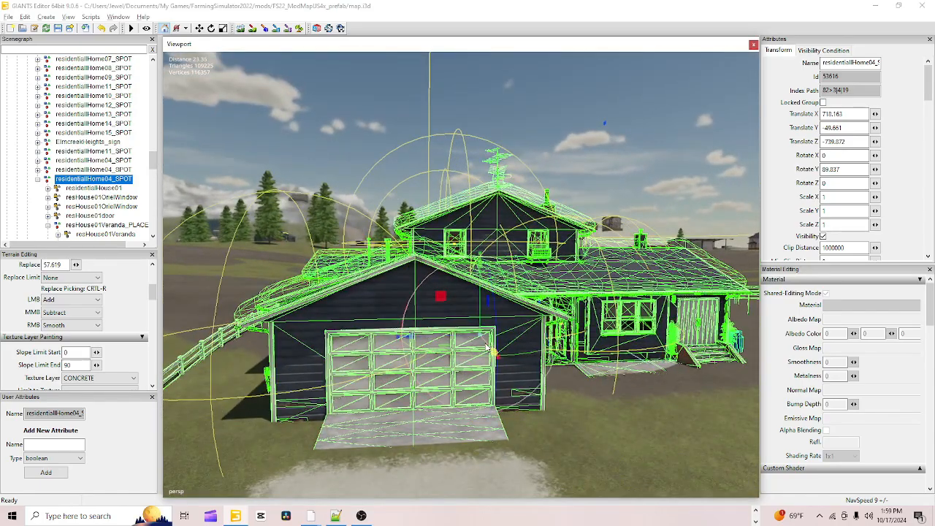
drag(487, 349, 455, 296)
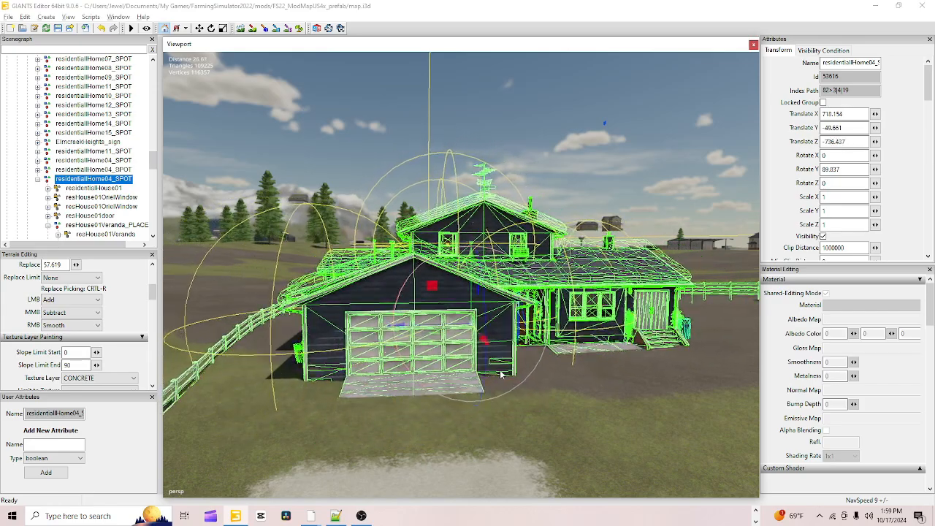
Step: Enter First Person Mode out in the field and walk across the grass to the dirt road by the house
alt+drag(501, 376, 416, 387)
alt+right_drag(416, 387, 242, 523)
alt+drag(417, 292, 412, 341)
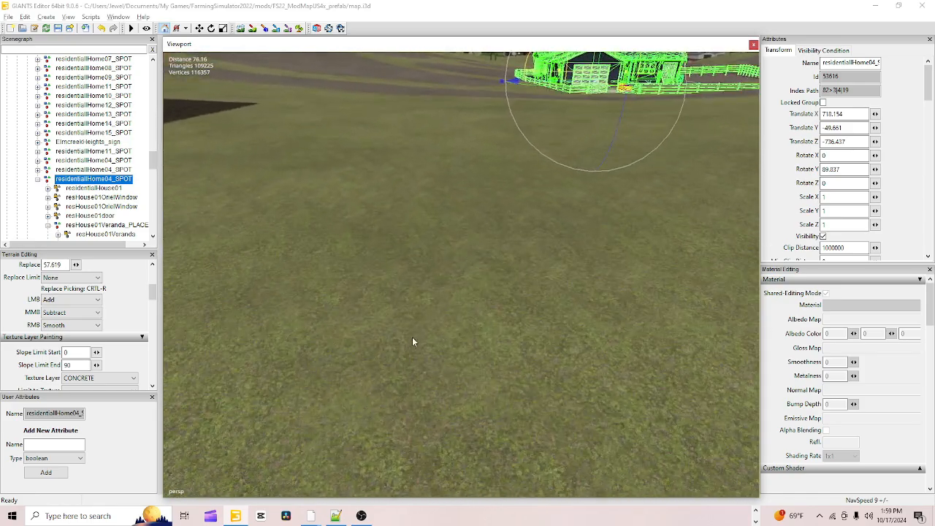
click(146, 28)
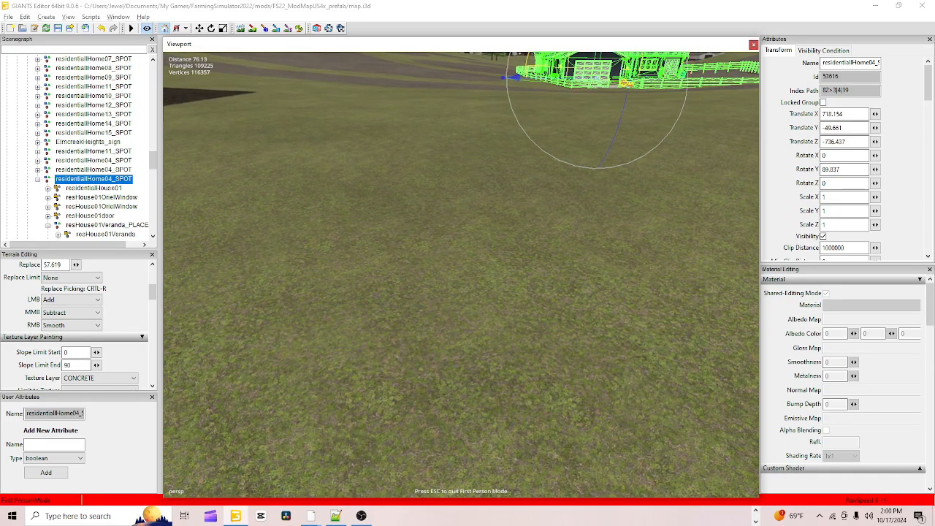
key(w)
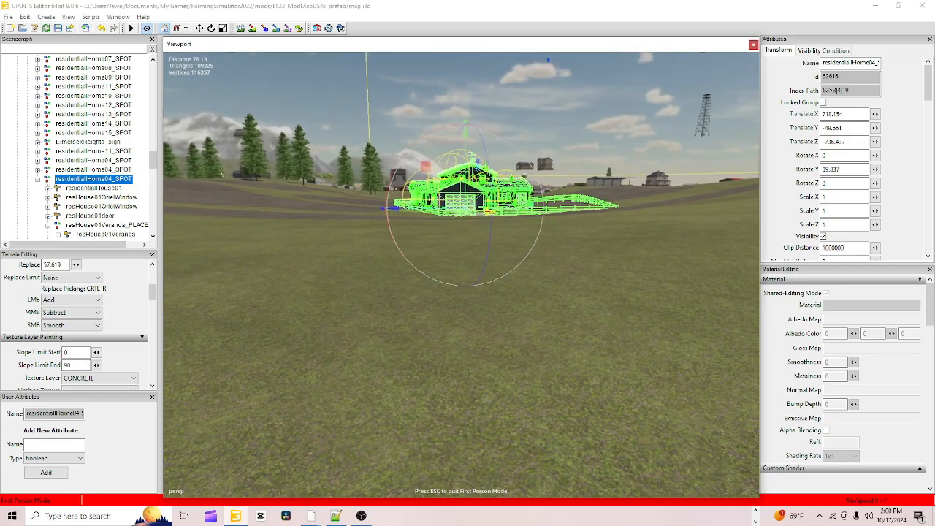
key(w)
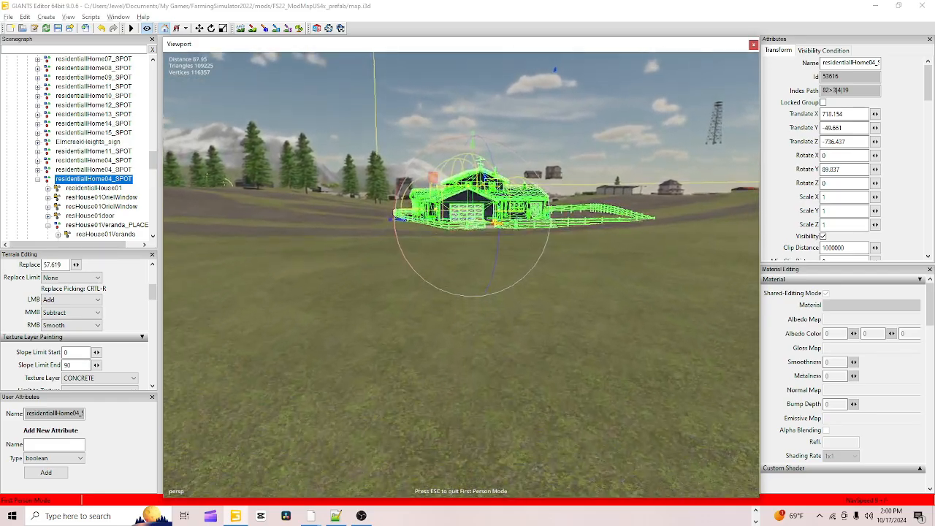
key(w)
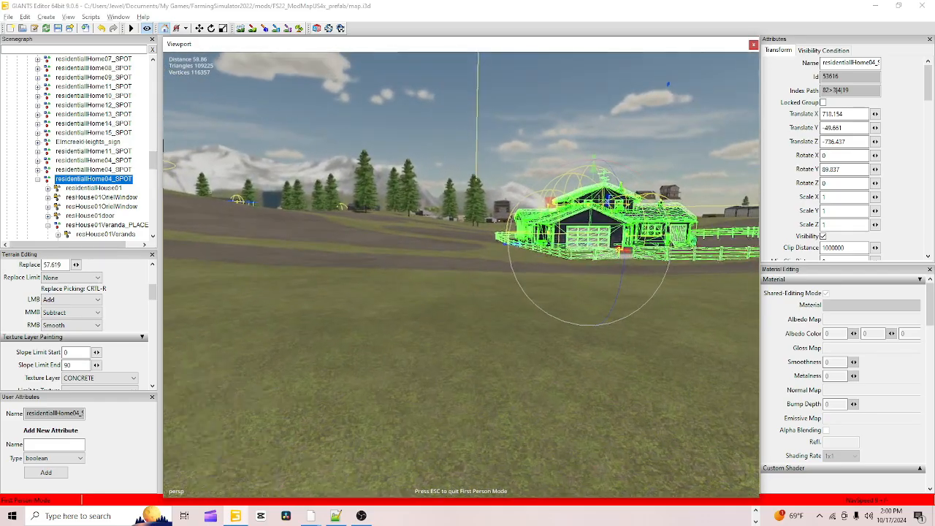
key(w)
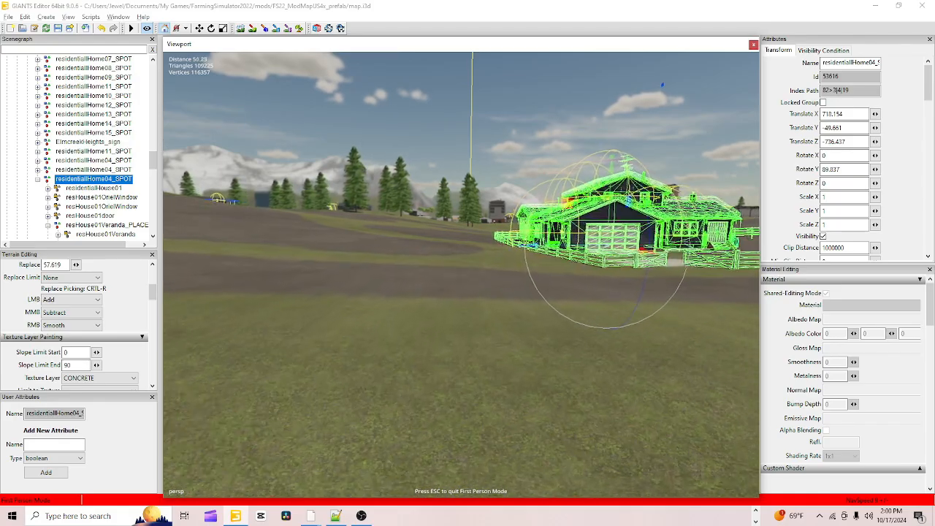
key(w)
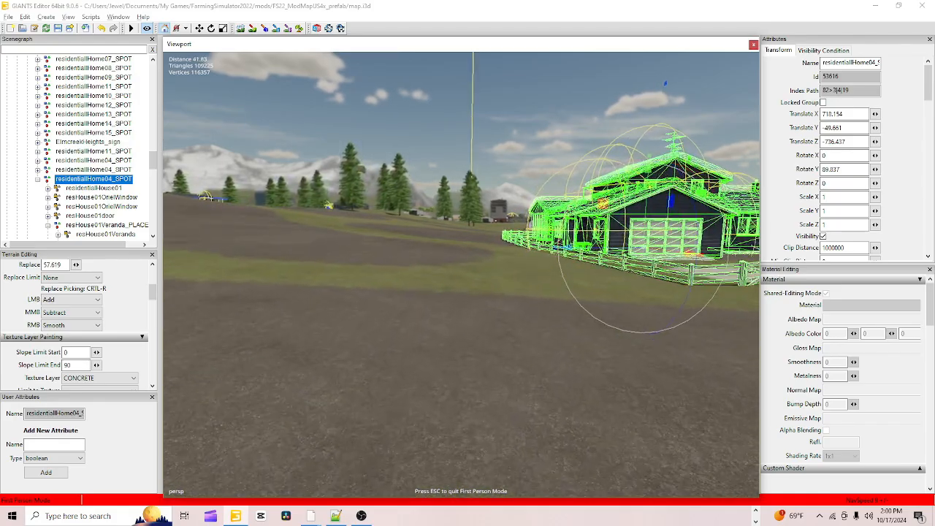
key(w)
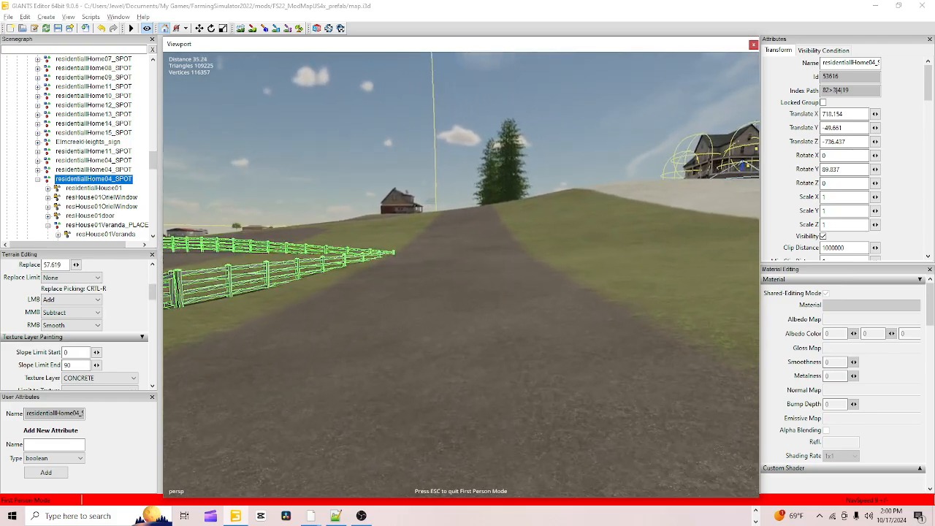
Step: Walk along the dirt road past the fenced yard and uphill to the neighbouring house with the mailbox
key(w)
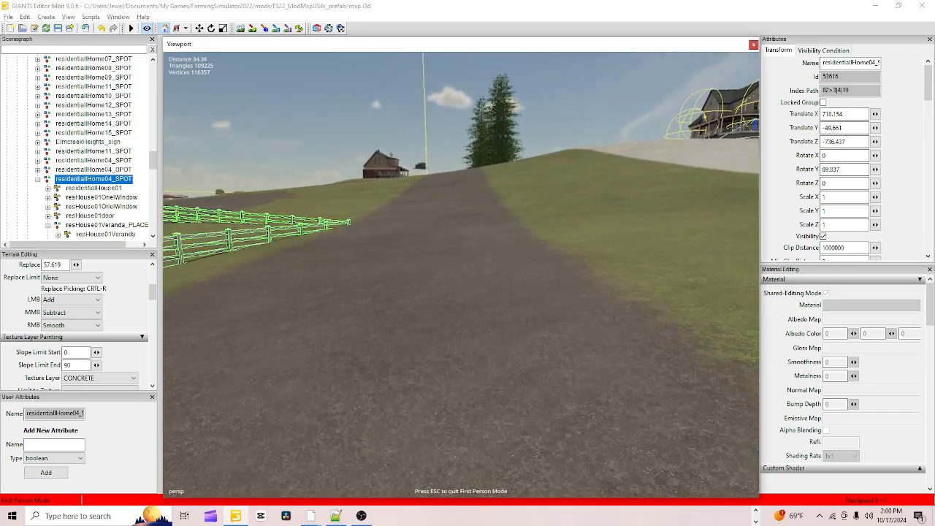
key(w)
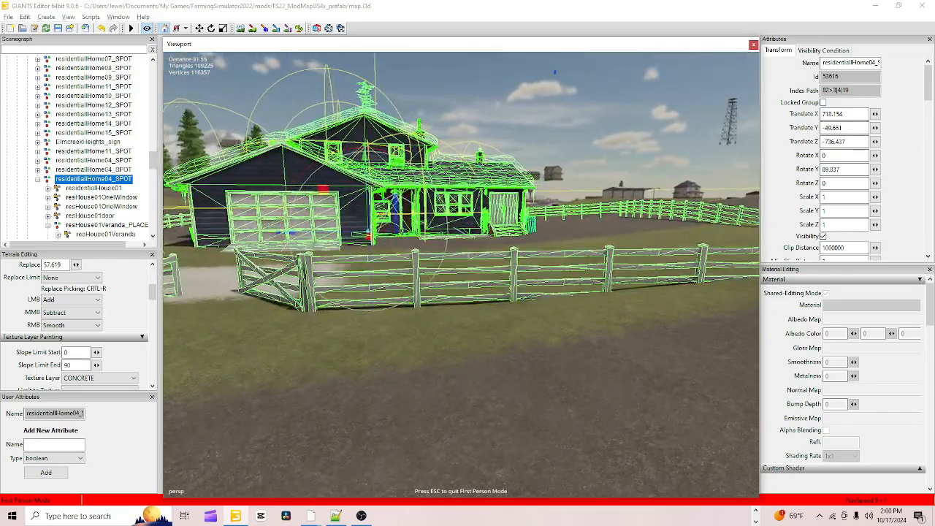
key(w)
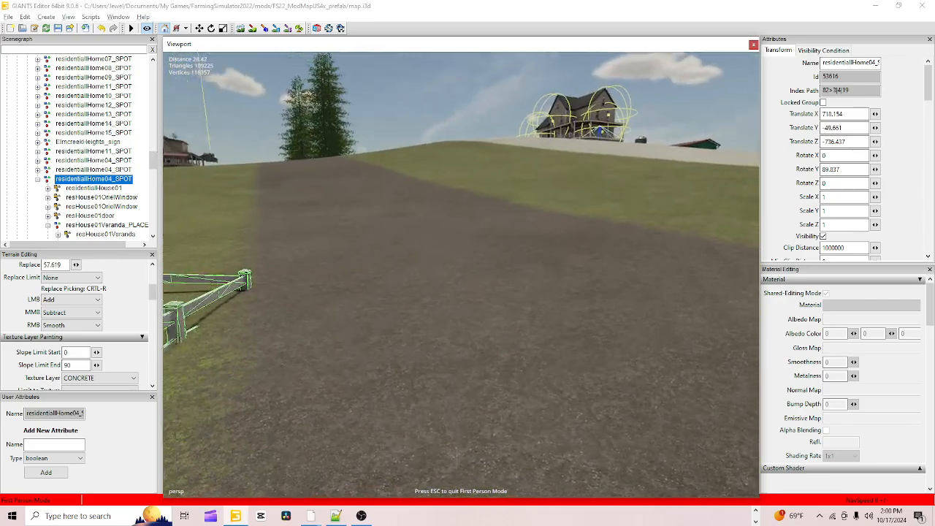
key(w)
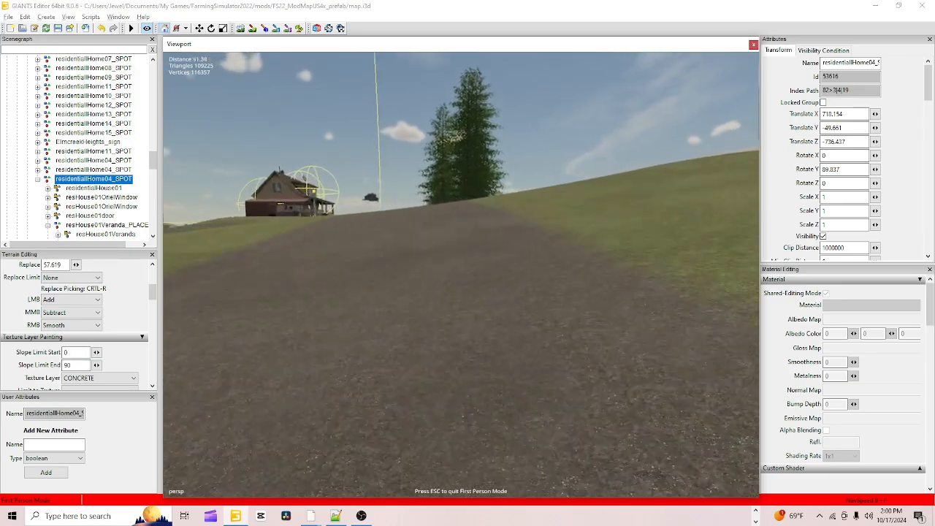
key(w)
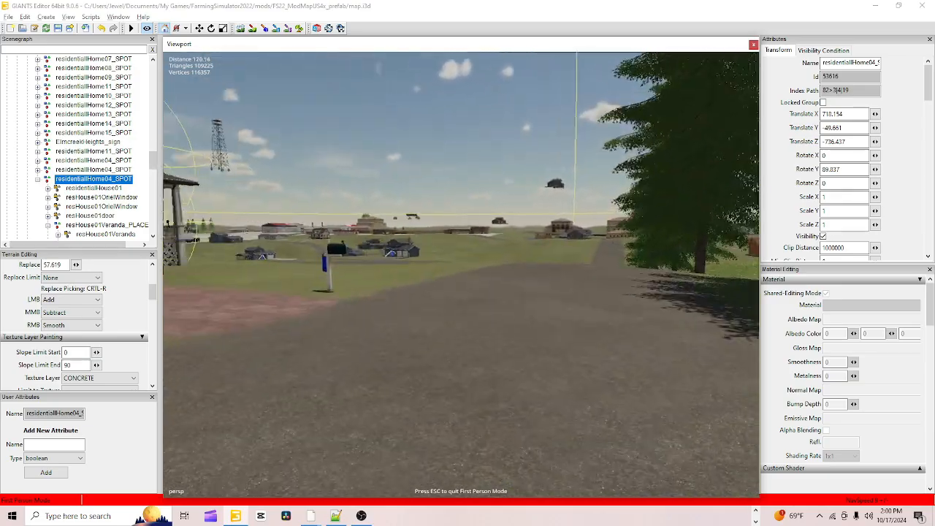
key(w)
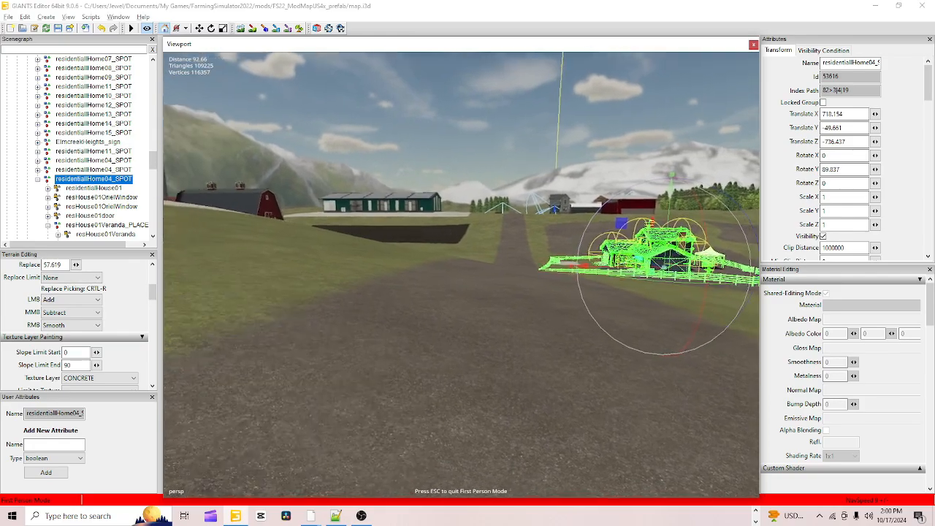
Step: Walk back down the road to the blue house, viewing the fence corner, garage and front gate at eye level
key(w)
key(w)
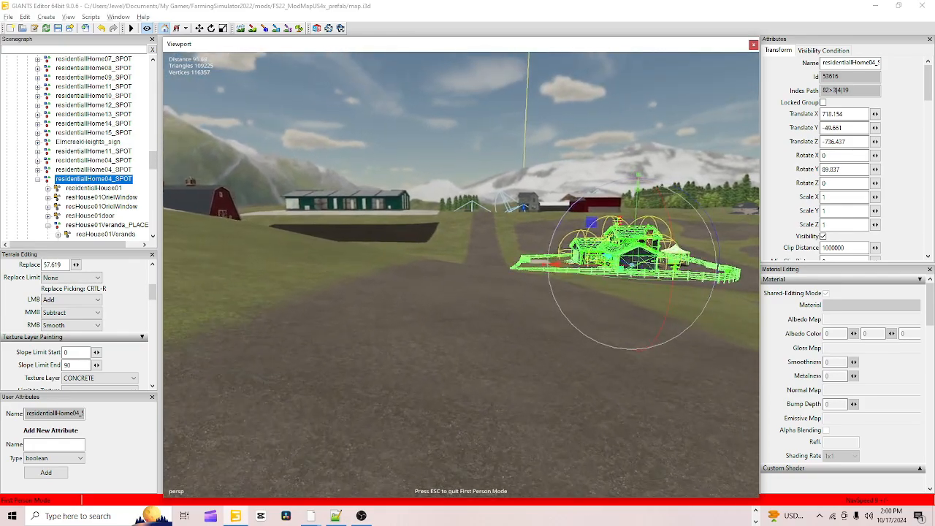
key(w)
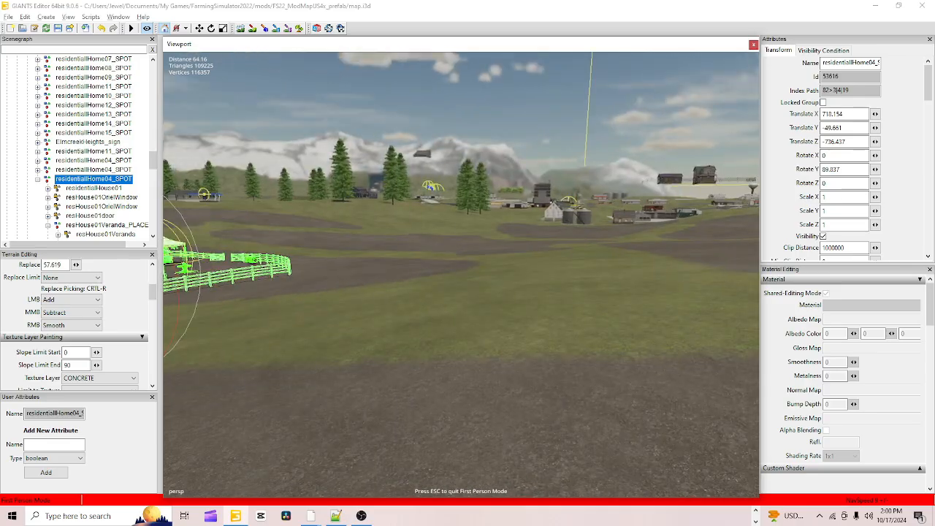
key(w)
key(w)
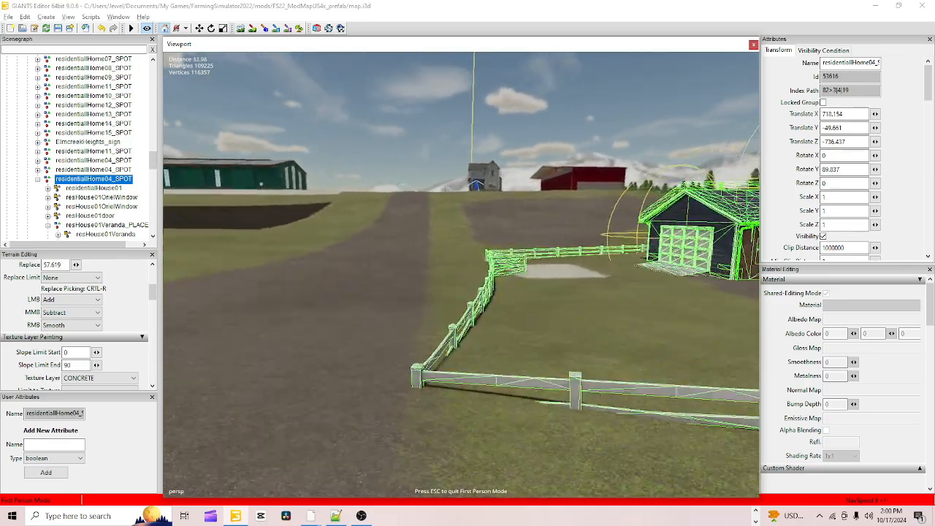
key(s)
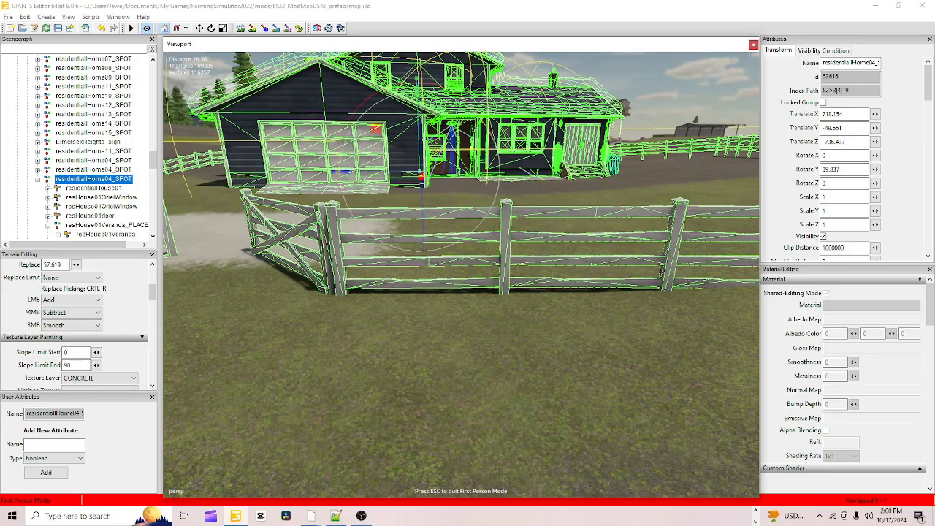
Step: Leave First Person Mode and check the house, fence gate and concrete patch alignment from above
key(Escape)
alt+drag(438, 263, 506, 258)
scroll(499, 266, down, 3)
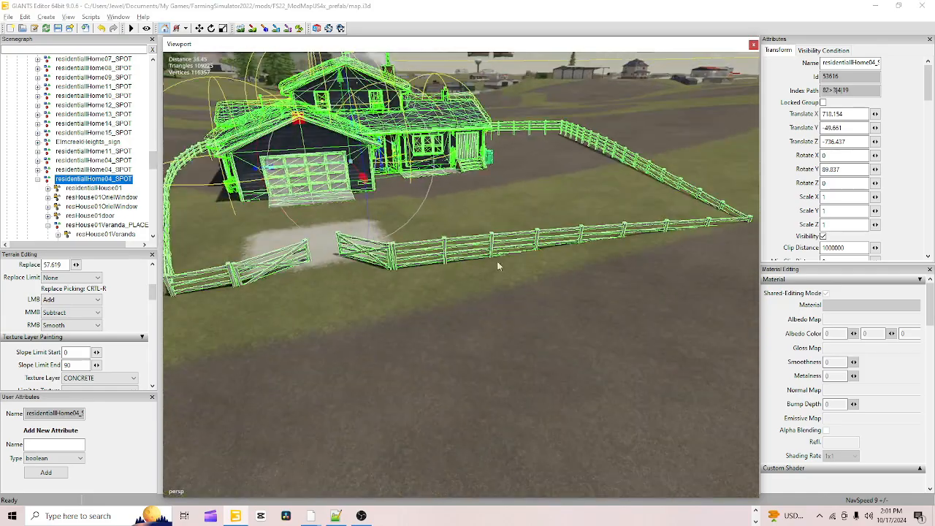
alt+drag(471, 298, 444, 273)
scroll(444, 272, up, 4)
scroll(444, 272, down, 3)
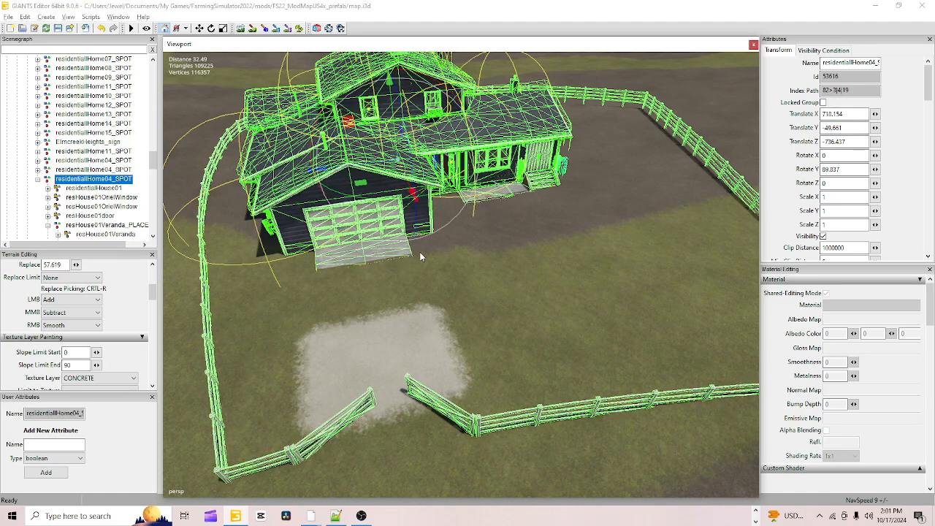
Step: Paint the dirt around the fenced house over with the GRASS texture layer
alt+right_drag(493, 197, 274, 411)
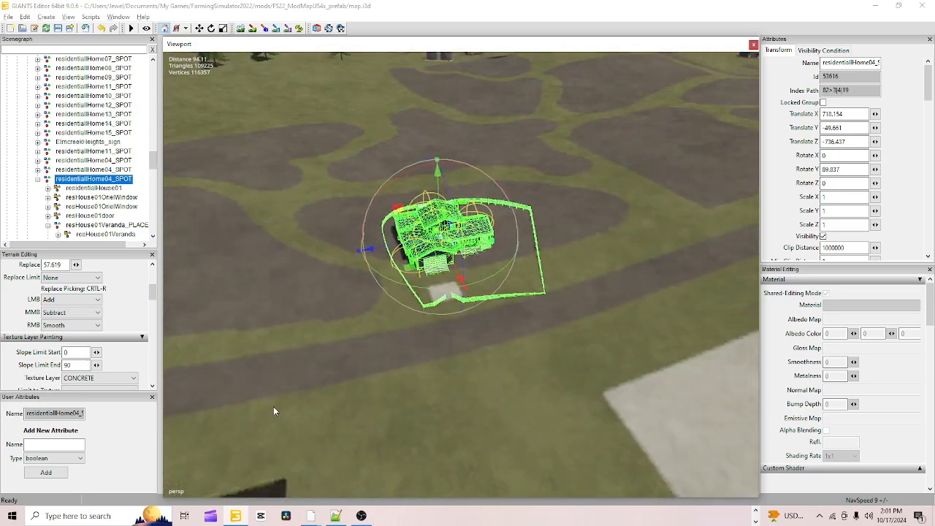
click(253, 31)
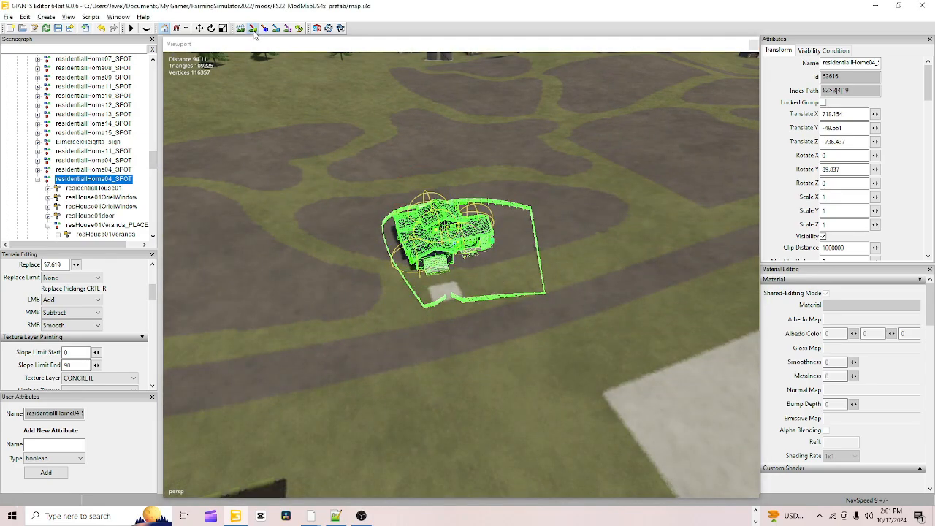
click(612, 253)
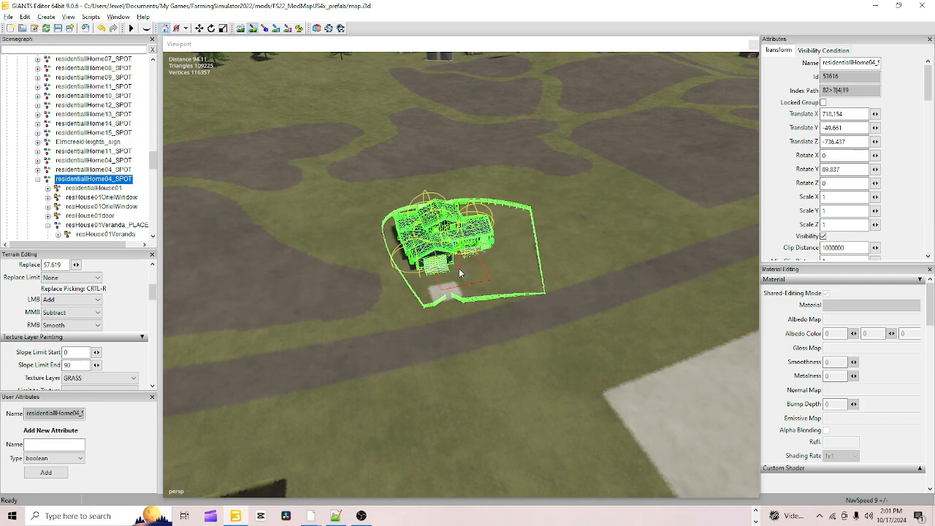
click(256, 29)
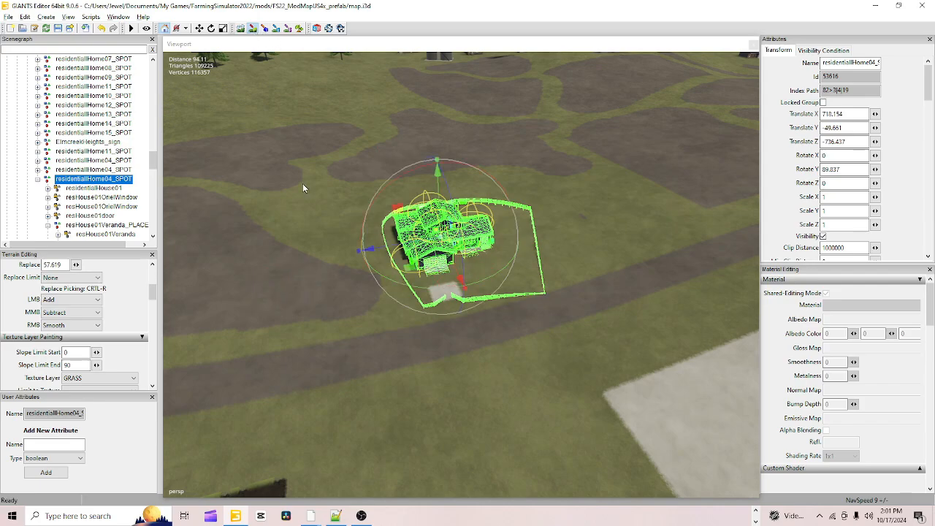
Step: Examine the house's garage, roof, porch and fenced side yard on the repainted grass from close up and from the road
alt+right_drag(470, 440, 785, 81)
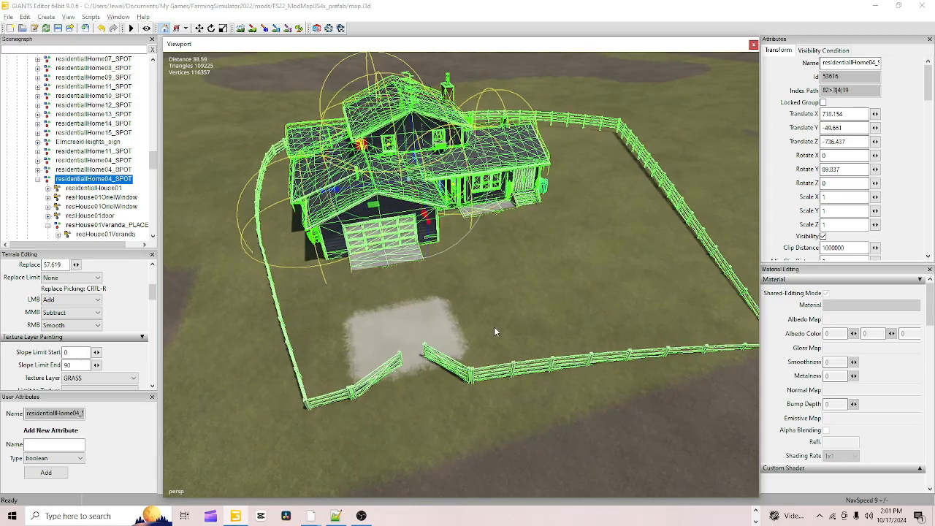
alt+drag(495, 329, 596, 151)
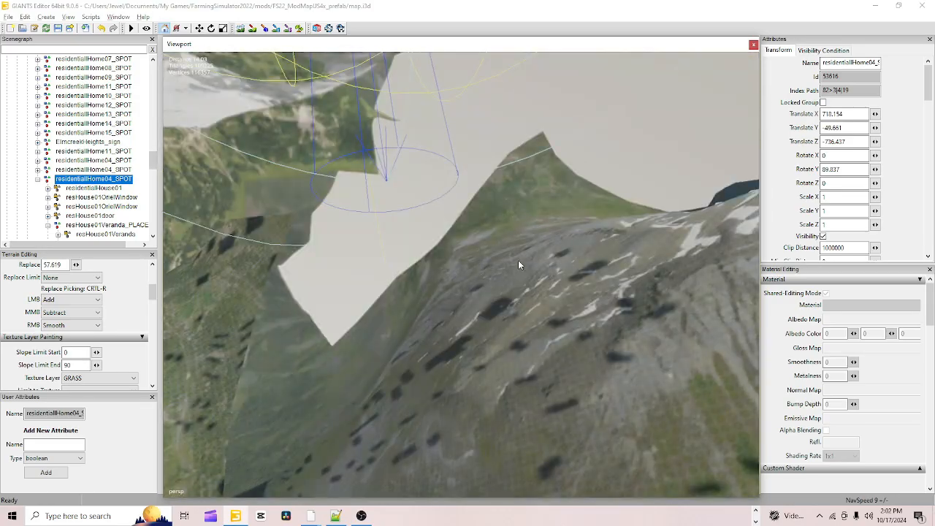
alt+drag(517, 260, 532, 321)
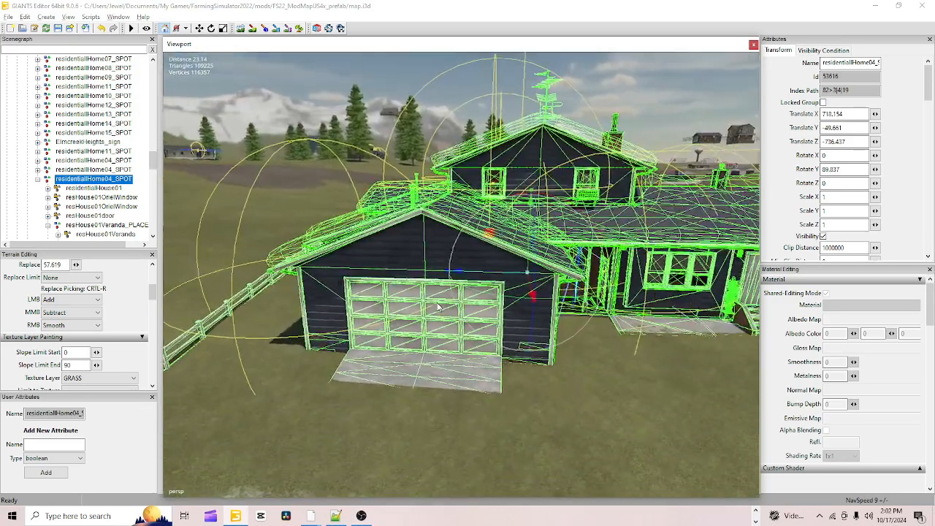
alt+right_drag(533, 321, 422, 410)
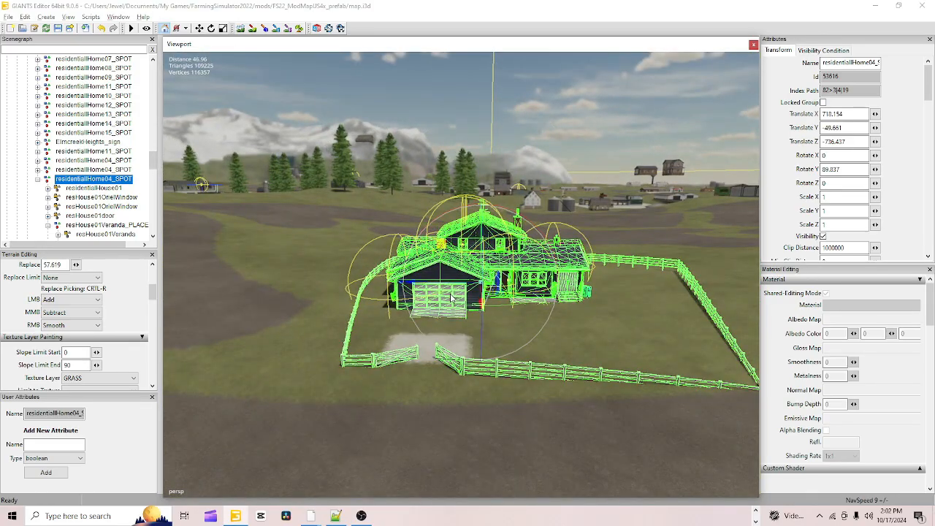
alt+drag(453, 347, 386, 395)
alt+right_drag(386, 395, 514, 320)
alt+drag(490, 382, 734, 343)
alt+drag(586, 421, 379, 406)
alt+right_drag(379, 407, 518, 292)
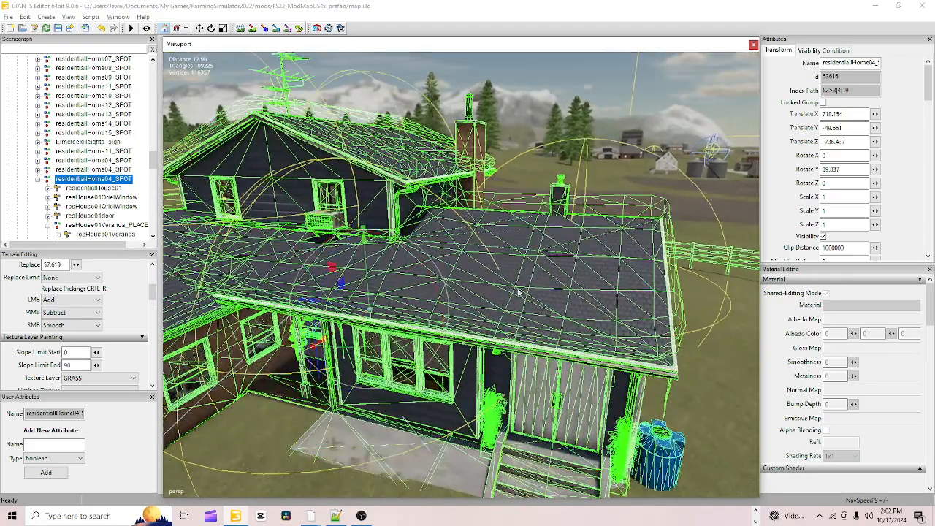
alt+drag(518, 291, 436, 323)
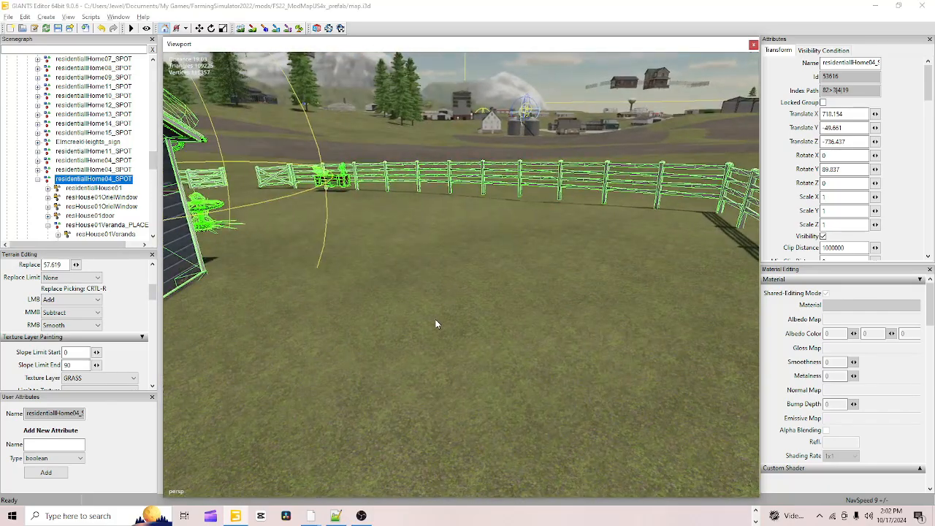
alt+drag(478, 200, 434, 384)
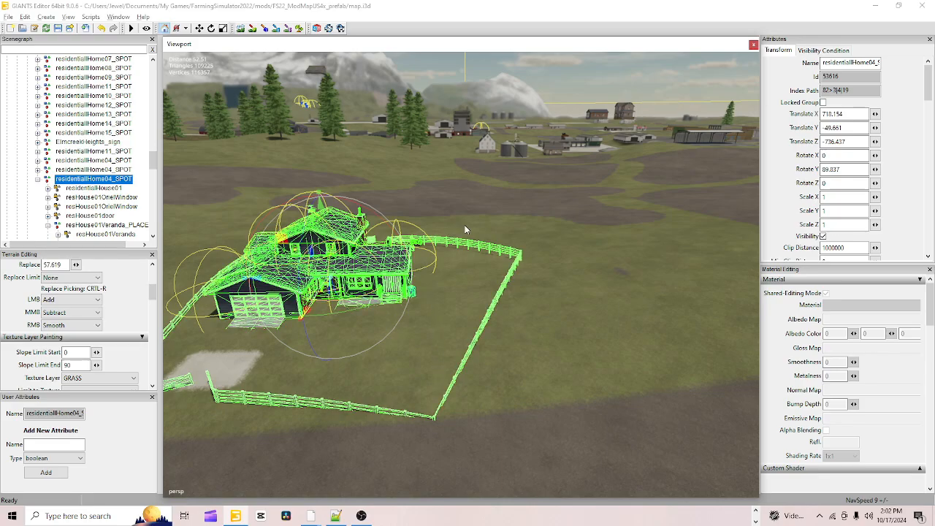
alt+drag(562, 360, 478, 401)
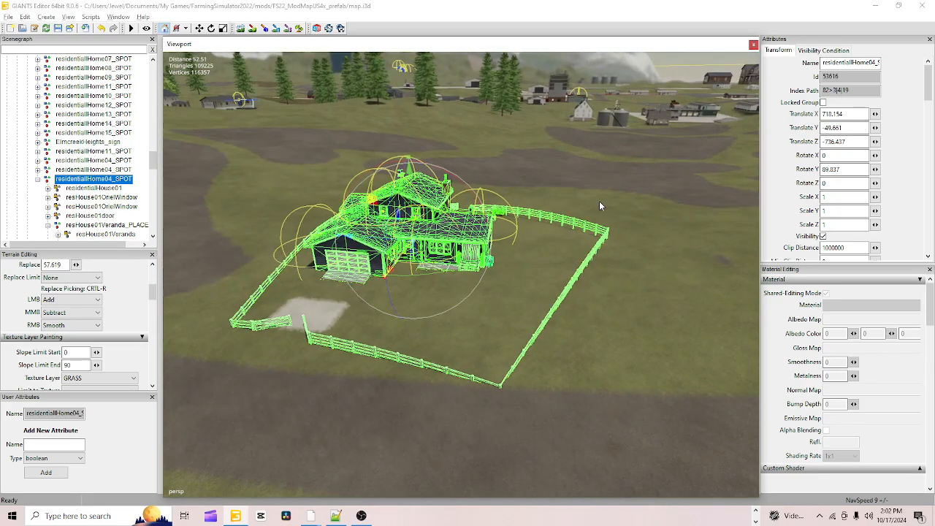
Step: Examine the fenced plot from all sides against the road, barns, lake and neighbouring dirt areas
scroll(599, 201, down, 3)
alt+drag(600, 202, 445, 235)
scroll(509, 395, up, 2)
alt+right_drag(444, 235, 329, 455)
alt+drag(400, 391, 457, 415)
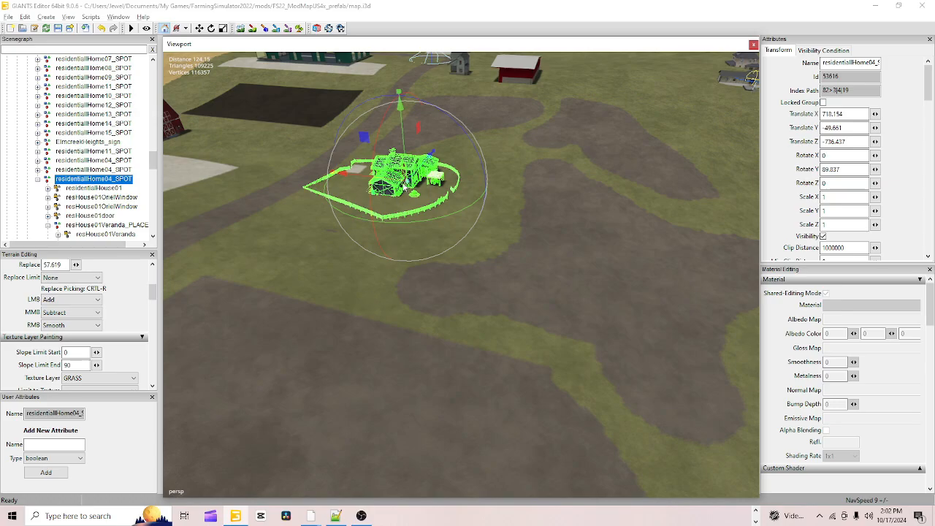
alt+drag(329, 307, 438, 332)
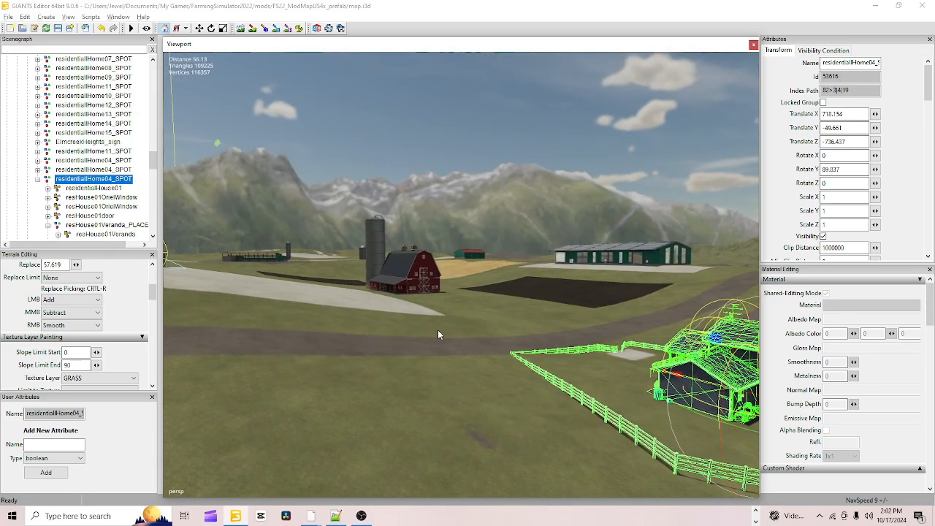
scroll(438, 332, up, 3)
alt+drag(561, 341, 678, 334)
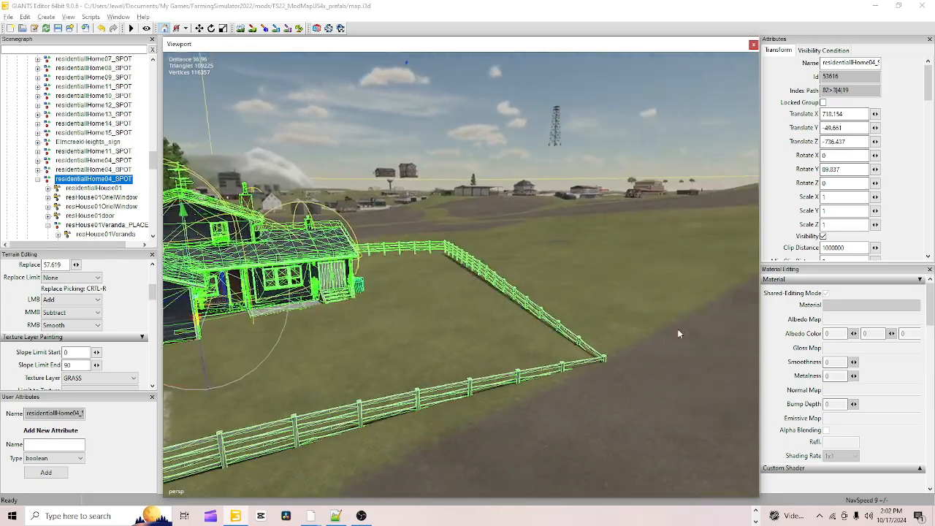
alt+drag(511, 384, 603, 250)
scroll(453, 298, up, 2)
scroll(445, 326, down, 5)
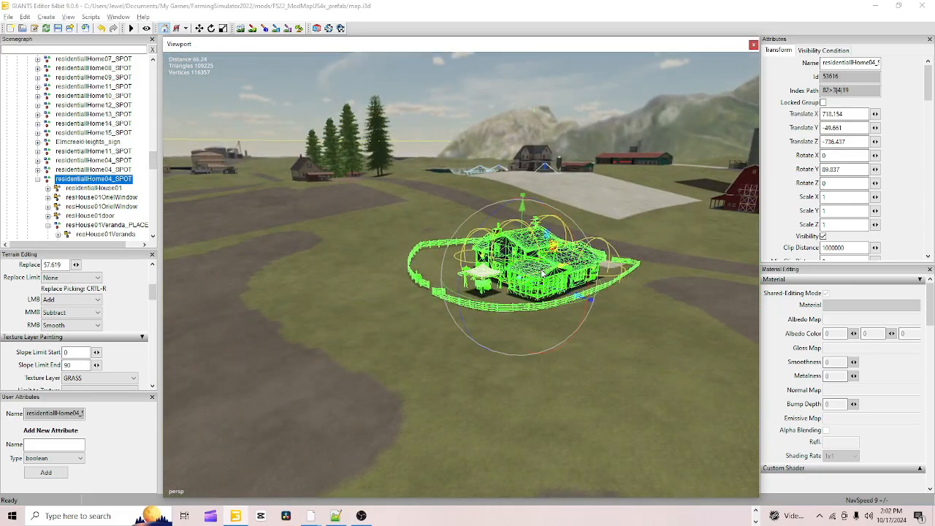
alt+drag(446, 327, 411, 313)
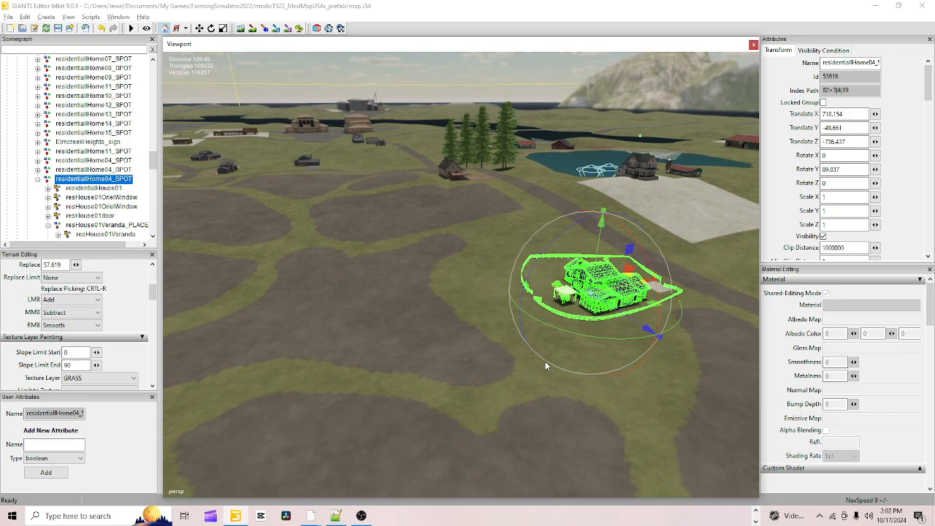
alt+drag(487, 391, 372, 436)
scroll(372, 434, up, 5)
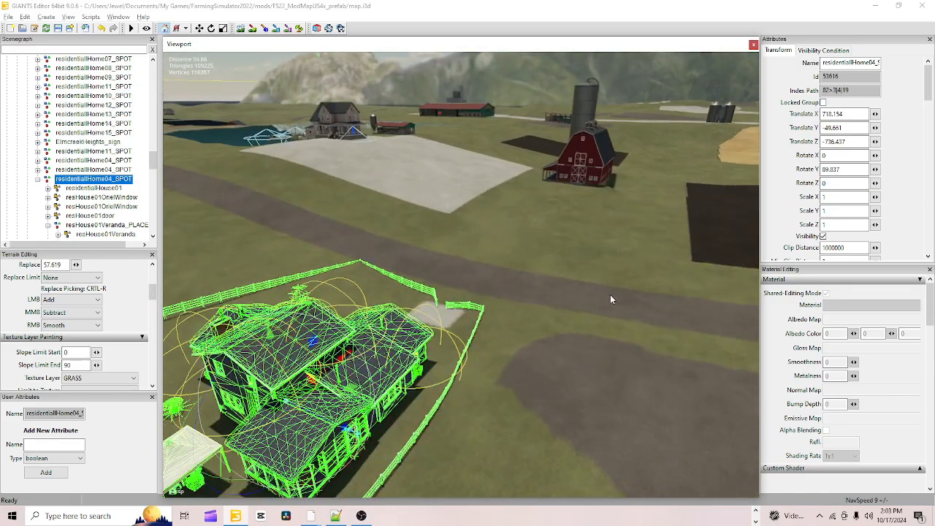
Step: Select the whole residentialHome04Fences group by way of one of its fence planks behind the house
alt+drag(610, 294, 461, 292)
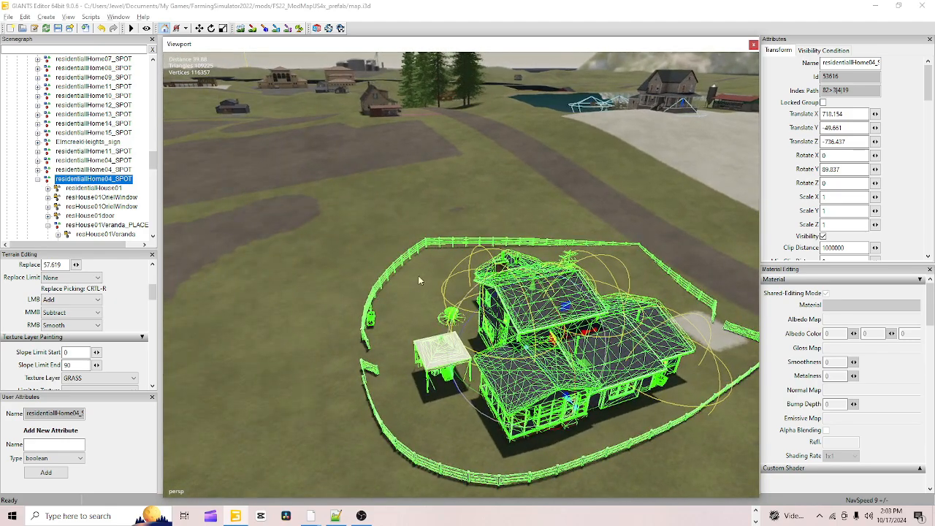
click(393, 272)
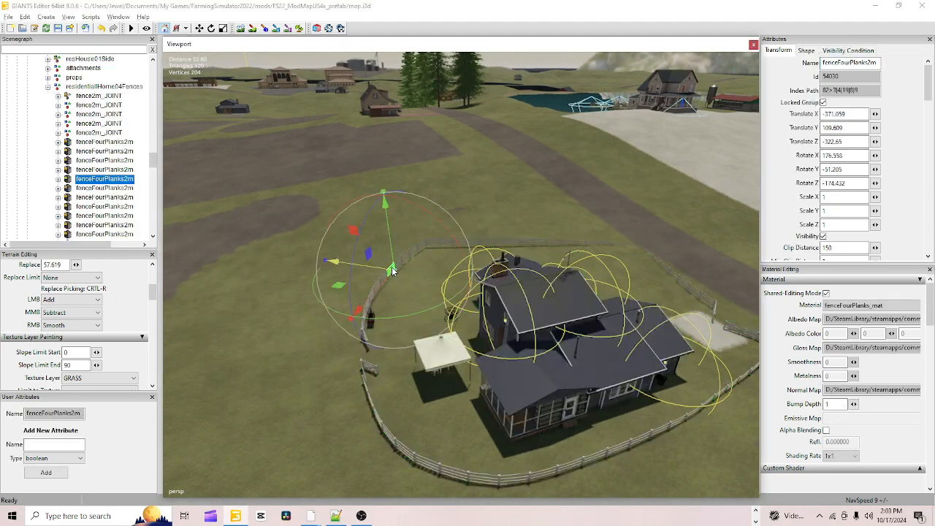
click(84, 96)
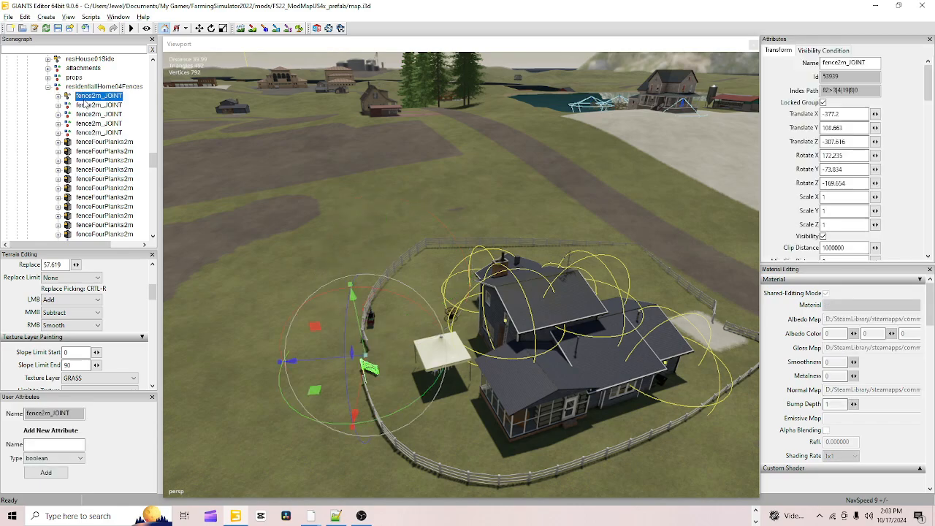
click(106, 89)
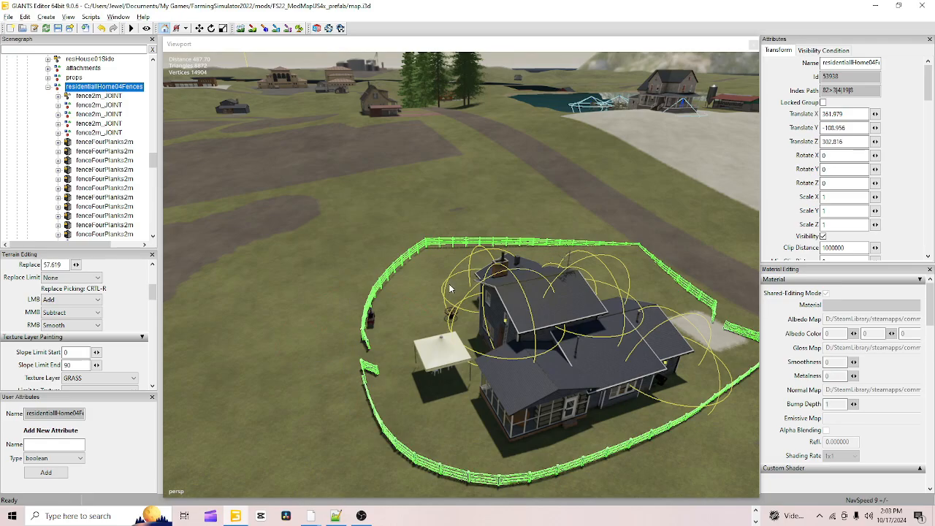
Step: Examine the selected fence's course around the yard and its open front gate at the concrete patch
alt+drag(414, 287, 544, 330)
alt+drag(376, 375, 671, 147)
scroll(487, 306, down, 3)
alt+drag(487, 306, 413, 327)
scroll(523, 285, up, 3)
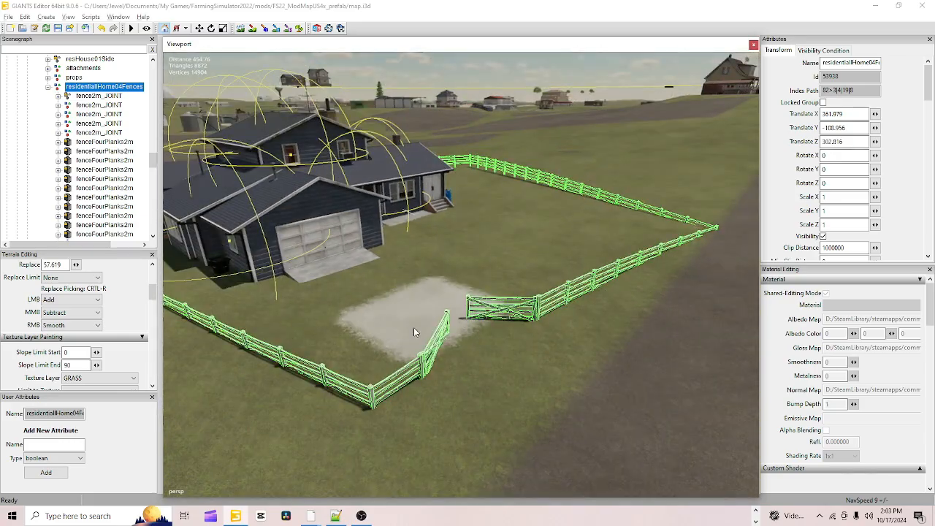
alt+drag(470, 299, 336, 319)
scroll(546, 176, down, 3)
alt+drag(413, 402, 399, 417)
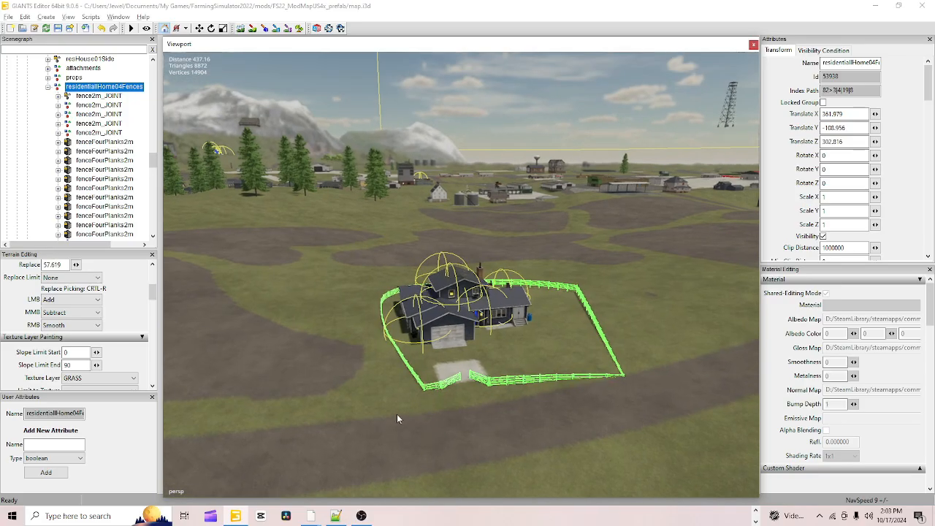
Step: Examine the selected fence line up close around the house
alt+right_drag(398, 417, 471, 408)
scroll(471, 404, up, 5)
alt+drag(471, 404, 712, 351)
scroll(503, 412, up, 3)
scroll(433, 363, up, 3)
mouse_move(511, 381)
alt+mouse_down()
mouse_move(535, 362)
mouse_move(610, 363)
mouse_move(511, 397)
alt+mouse_up()
scroll(536, 362, down, 3)
scroll(533, 382, up, 5)
Step: Collapse the residentialHome04Fences group and delete it from the house prefab
alt+right_drag(535, 303, 342, 487)
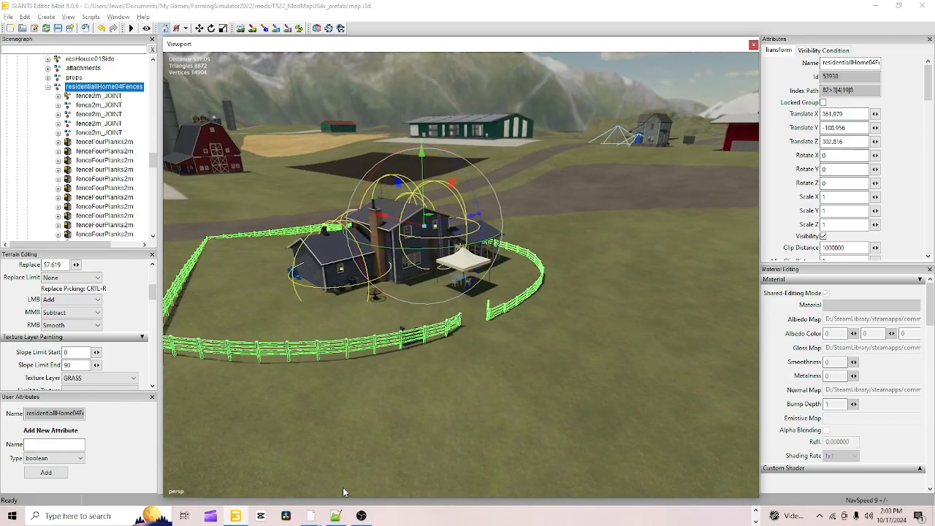
click(48, 86)
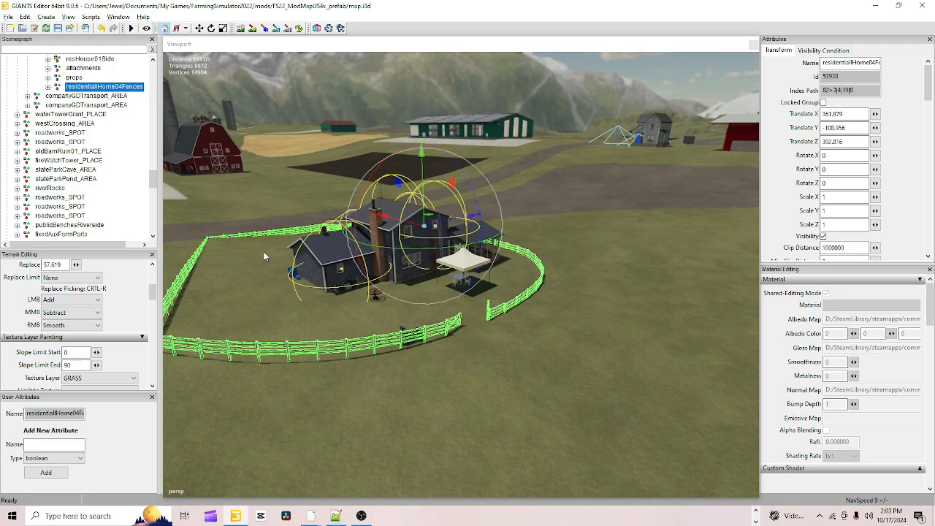
key(Delete)
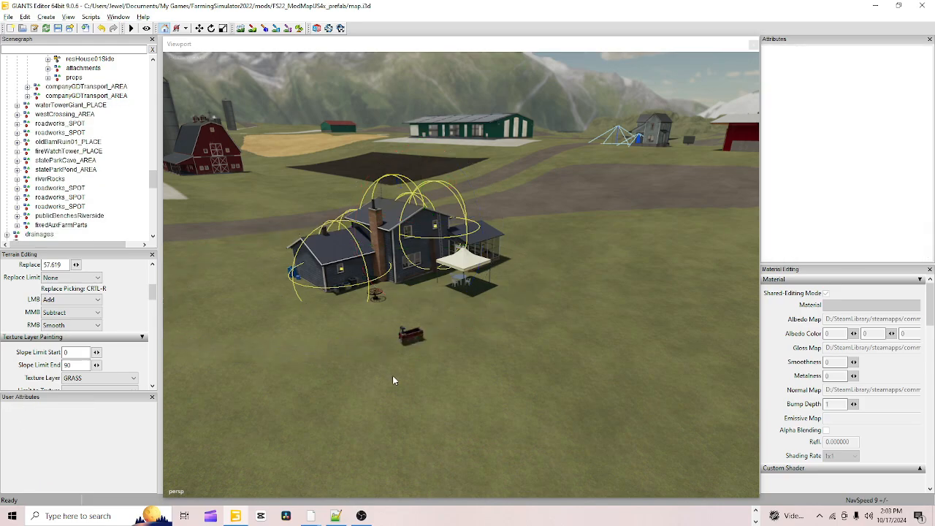
Step: Examine the unfenced house and the open grass and dirt areas behind it from several angles
alt+right_drag(354, 423, 425, 307)
alt+drag(377, 374, 462, 333)
alt+right_drag(461, 333, 547, 263)
alt+drag(547, 263, 382, 296)
alt+right_drag(382, 295, 295, 457)
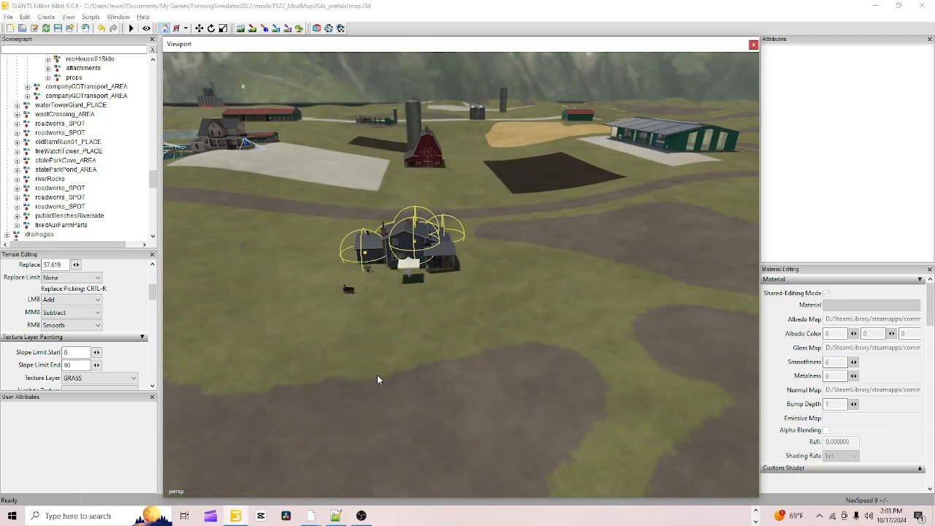
alt+drag(377, 380, 460, 274)
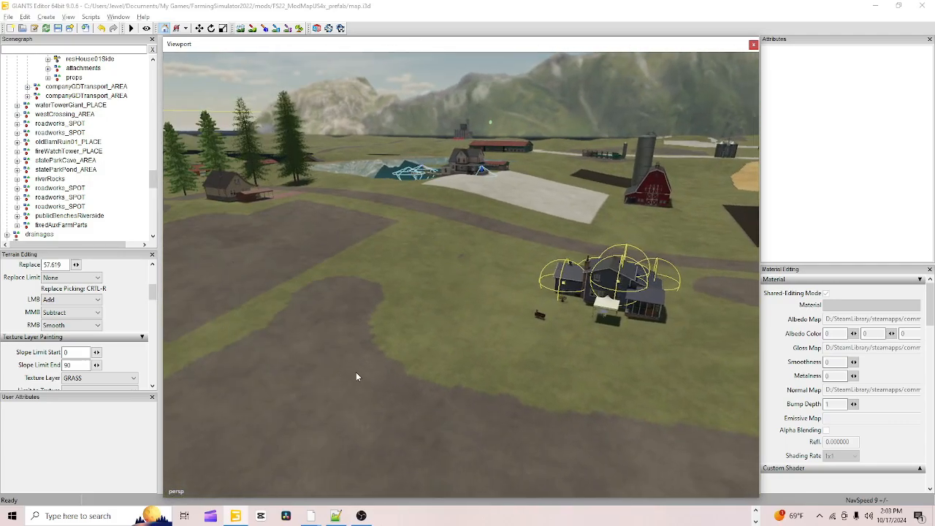
alt+drag(430, 336, 612, 290)
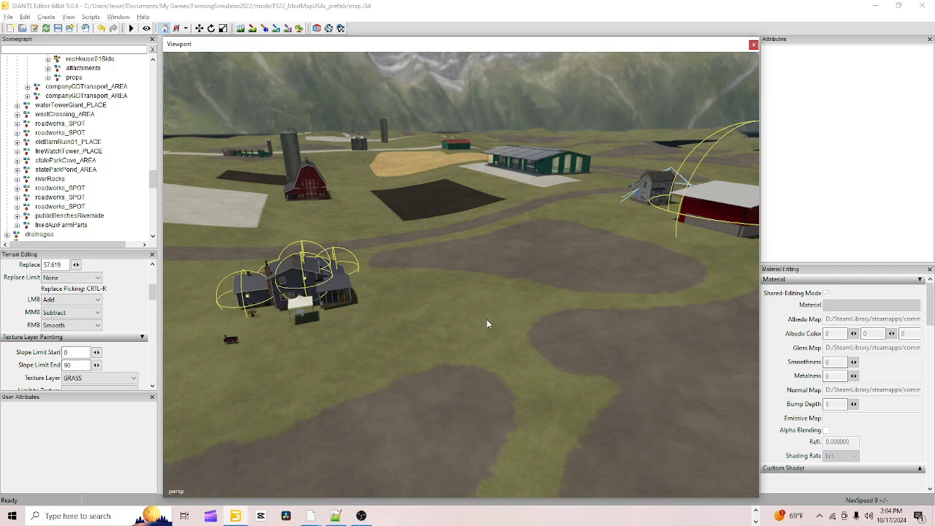
Step: Paint the DIRT texture layer over the grass beside the house to extend the neighbouring dirt area toward it
click(252, 29)
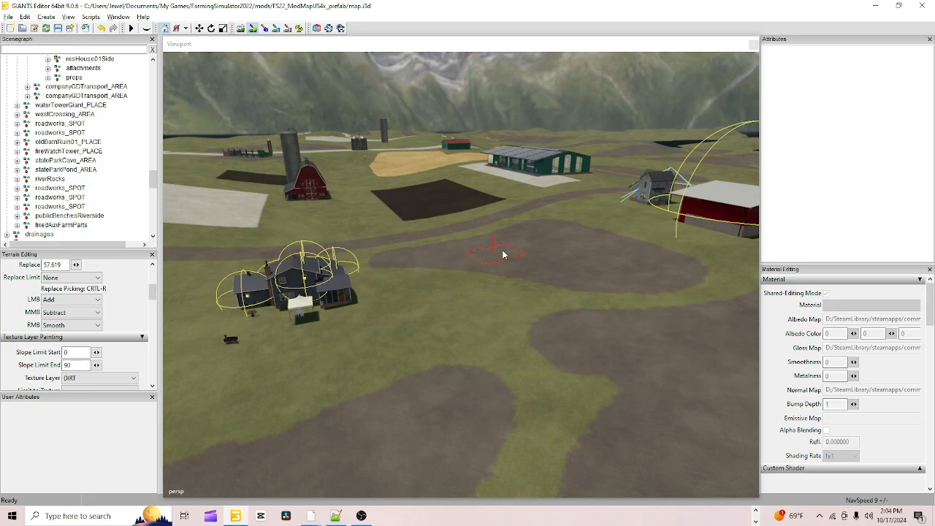
click(441, 267)
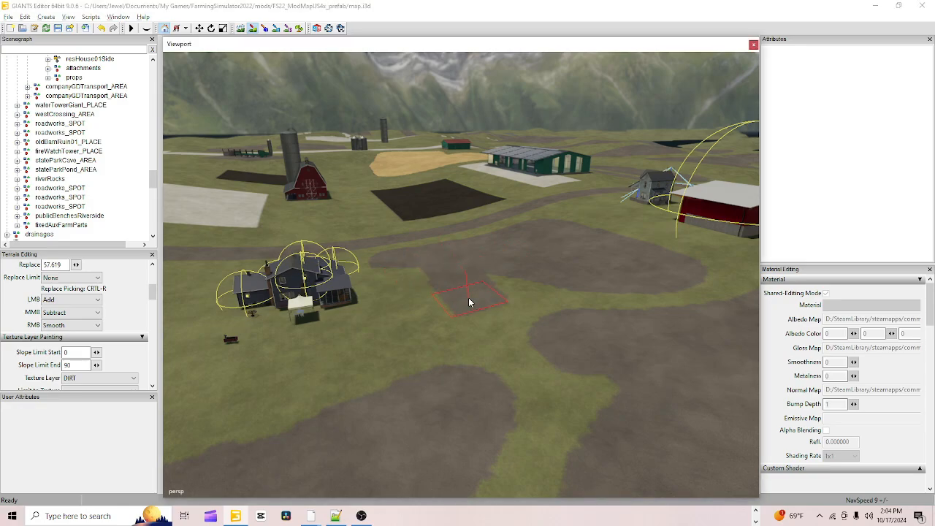
mouse_move(469, 301)
mouse_down()
mouse_move(532, 288)
mouse_move(497, 276)
mouse_move(489, 307)
mouse_move(477, 311)
mouse_up()
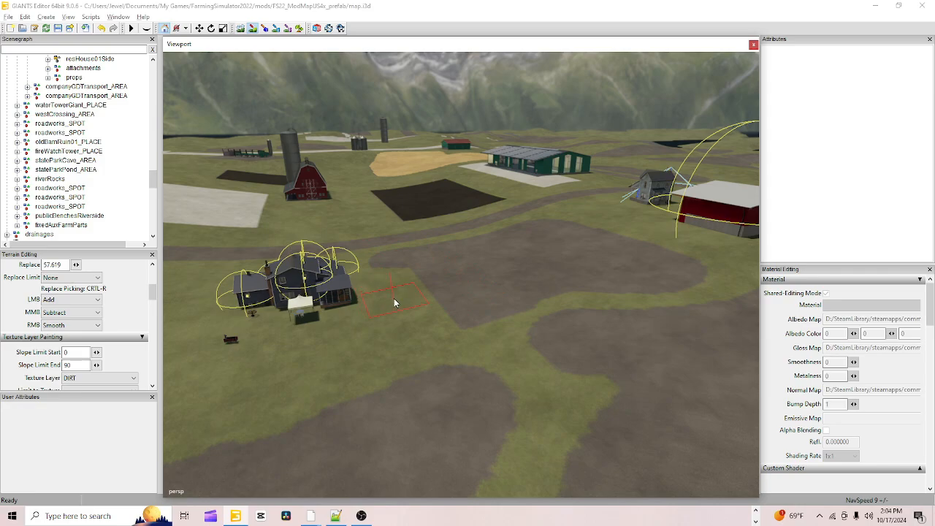
Step: Paint the GRASS texture layer along the extended dirt area's house-facing side to trim it to a straight edge
key(ctrl+r)
drag(396, 292, 382, 265)
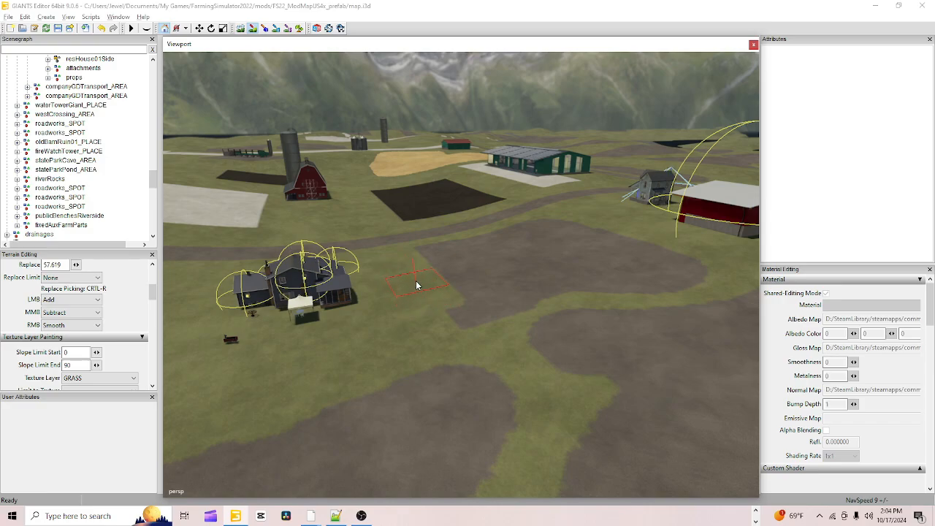
mouse_move(429, 301)
mouse_down()
mouse_move(446, 325)
mouse_move(430, 319)
mouse_up()
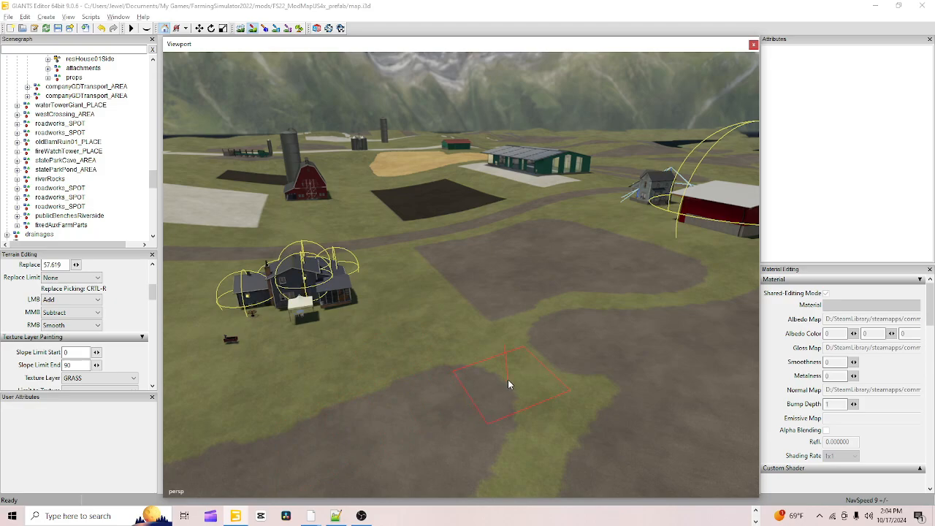
Step: Paint DIRT and GRASS along the grass strip between the two dirt areas behind the house to straighten and narrow it
scroll(515, 349, down, 5)
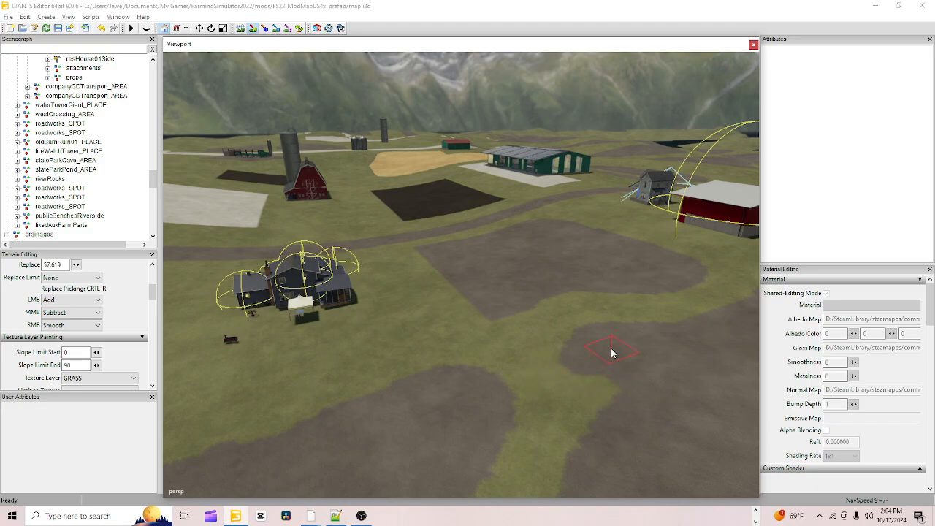
mouse_move(595, 378)
mouse_down()
mouse_move(595, 417)
mouse_move(584, 366)
mouse_move(587, 447)
mouse_up()
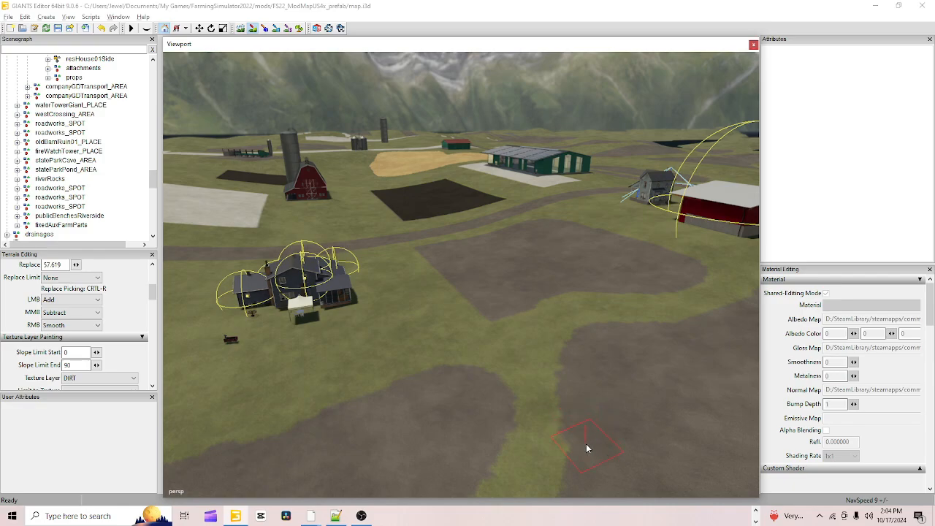
drag(577, 362, 591, 497)
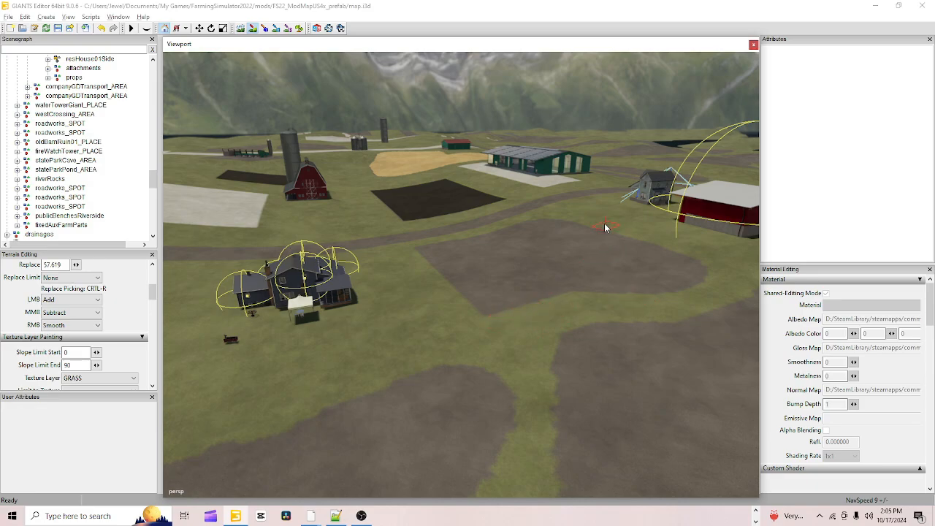
click(252, 29)
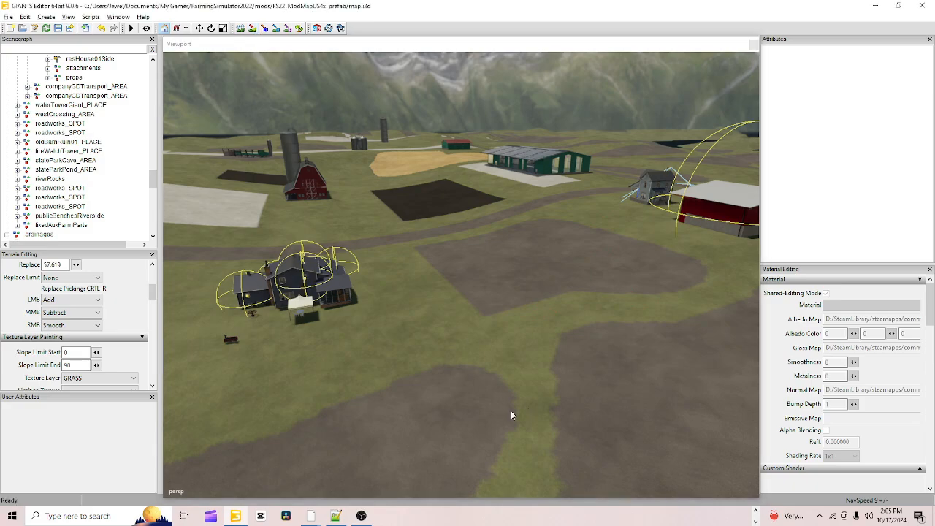
Step: Examine the dirt areas and the grass around the house from ground level and from above
alt+right_drag(399, 440, 711, 149)
alt+drag(477, 282, 538, 320)
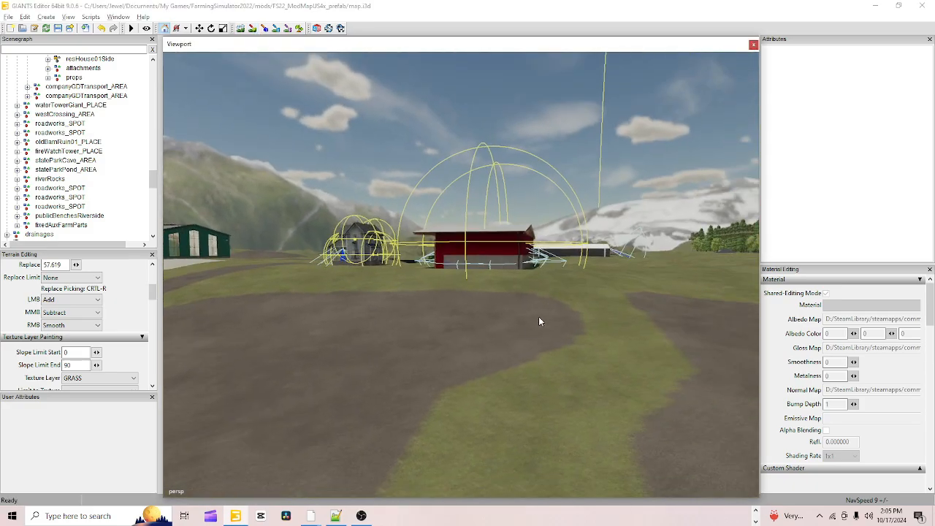
alt+right_drag(538, 320, 540, 282)
alt+drag(419, 359, 613, 395)
alt+right_drag(613, 394, 448, 266)
alt+drag(351, 307, 533, 467)
alt+right_drag(662, 144, 492, 248)
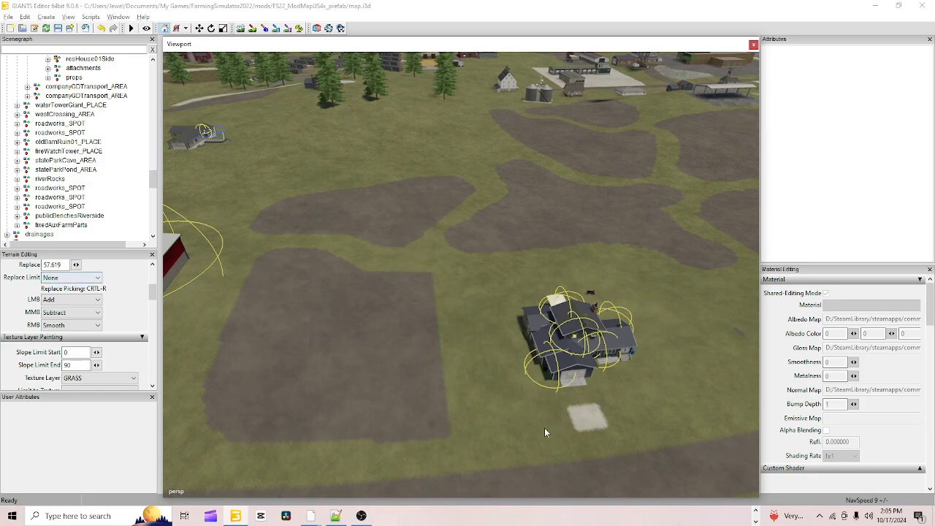
alt+drag(490, 416, 515, 415)
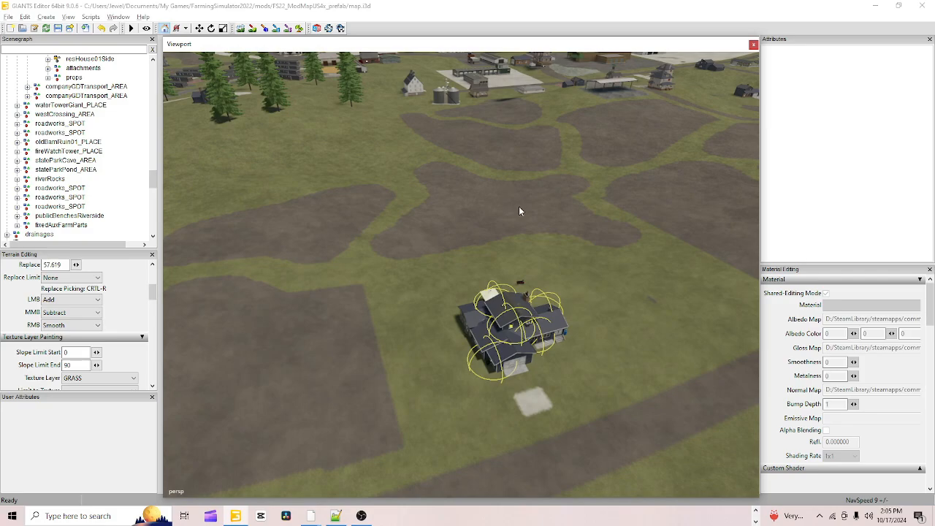
alt+right_drag(518, 211, 701, 110)
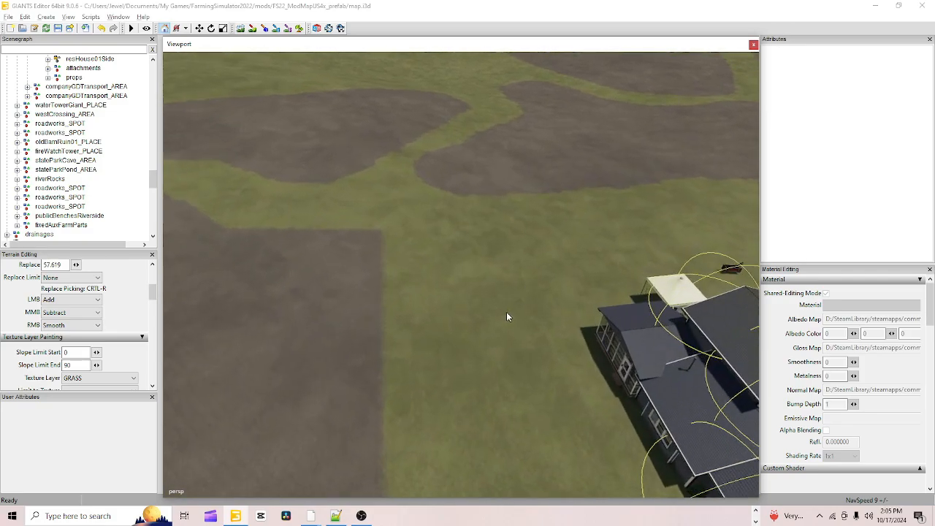
alt+drag(507, 316, 437, 369)
alt+right_drag(437, 368, 695, 205)
alt+drag(694, 205, 519, 355)
alt+right_drag(519, 355, 577, 270)
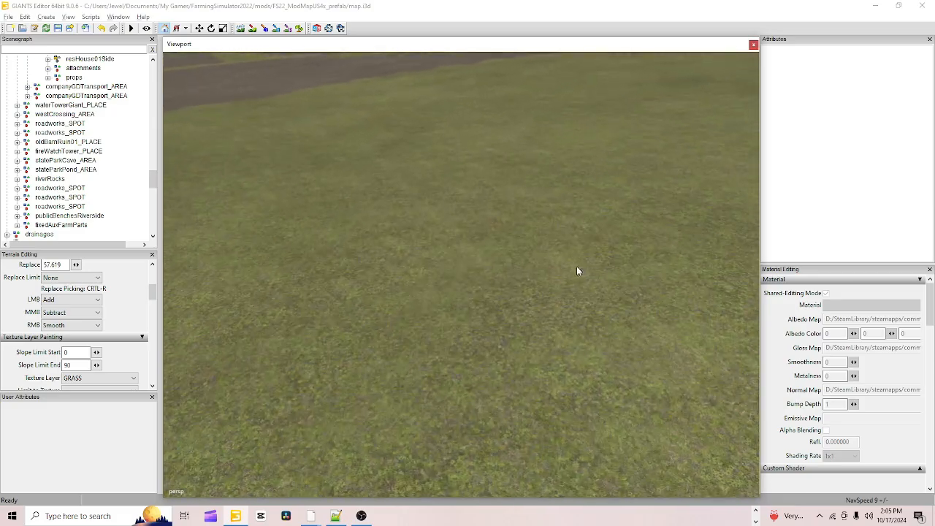
alt+drag(577, 270, 627, 238)
alt+right_drag(626, 238, 514, 347)
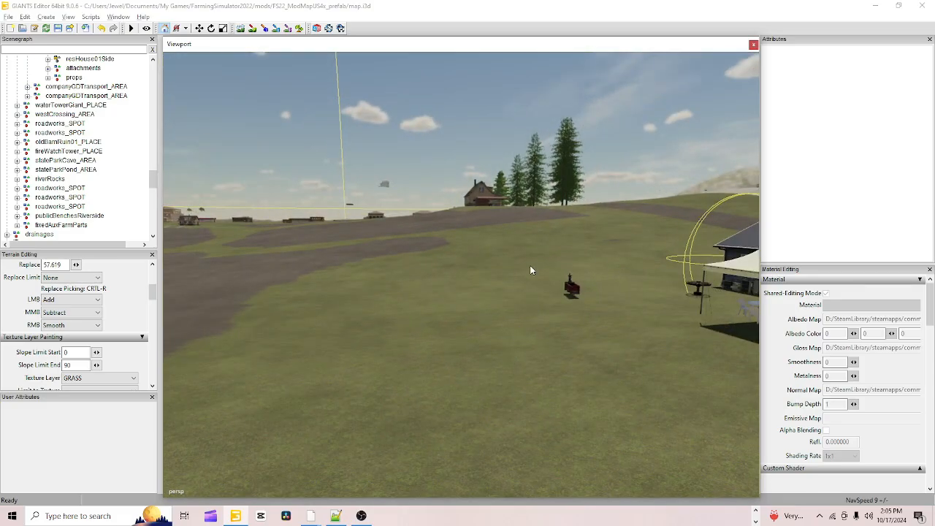
alt+right_drag(530, 269, 480, 354)
alt+drag(480, 350, 278, 381)
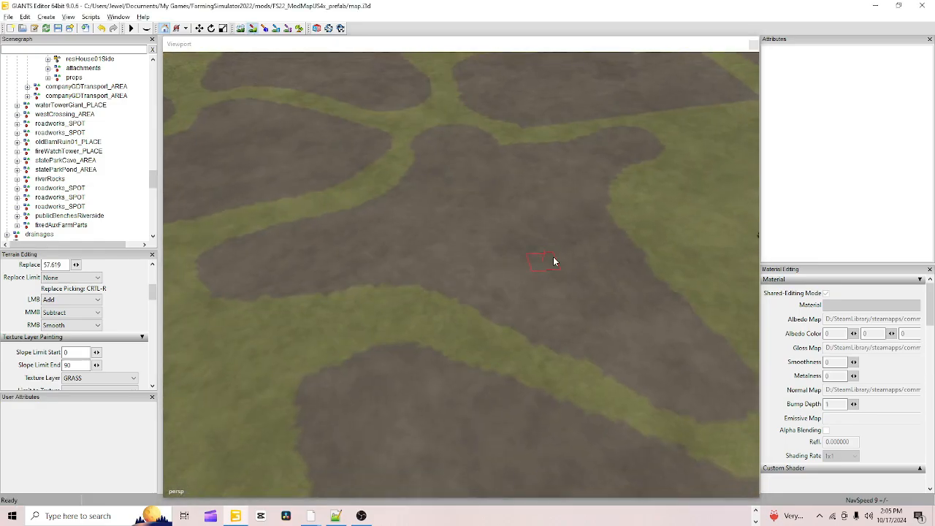
Step: Paint the GRASS texture layer over the outer arms of the star-shaped dirt area behind the house to cut them off
mouse_move(660, 246)
mouse_down()
mouse_move(653, 371)
mouse_move(670, 185)
mouse_move(626, 139)
mouse_move(599, 176)
mouse_move(584, 168)
mouse_up()
scroll(125, 307, down, 1)
scroll(124, 308, up, 2)
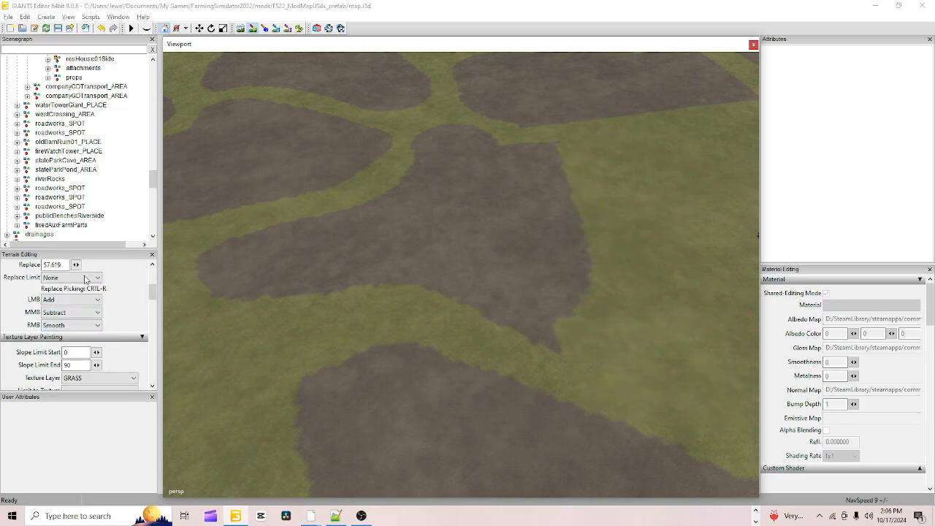
Step: Switch to the Round brush and repaint the corners and edges of the trimmed dirt area into smooth curves
mouse_move(473, 216)
mouse_down()
mouse_move(505, 151)
mouse_move(550, 175)
mouse_move(563, 211)
mouse_move(548, 318)
mouse_move(548, 161)
mouse_move(577, 259)
mouse_move(526, 309)
mouse_move(253, 285)
mouse_move(441, 173)
mouse_up()
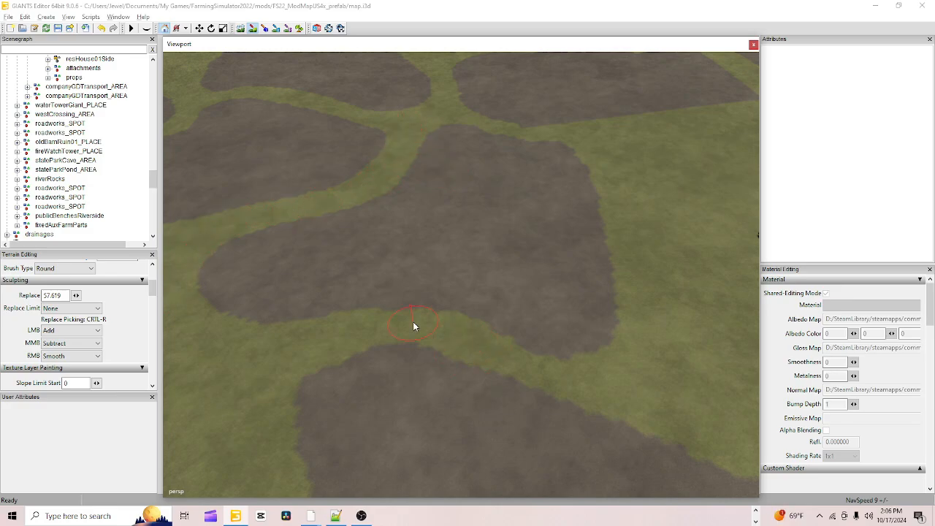
mouse_move(412, 321)
mouse_down()
mouse_move(577, 368)
mouse_move(624, 288)
mouse_move(628, 259)
mouse_move(563, 142)
mouse_move(460, 121)
mouse_move(571, 149)
mouse_up()
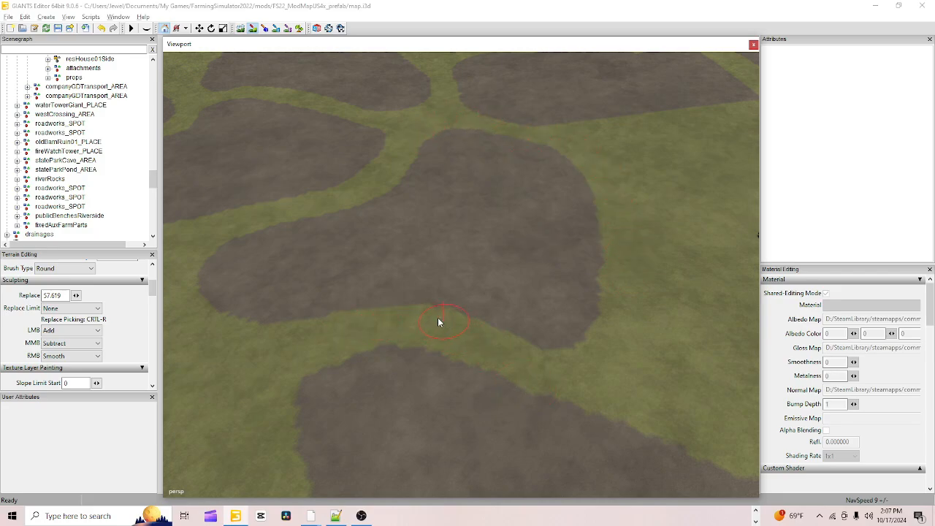
drag(332, 331, 322, 331)
Step: Paint grass with the Round brush over the facing ends of the dirt areas behind the house to widen the lane between them
scroll(437, 188, down, 3)
scroll(509, 110, up, 5)
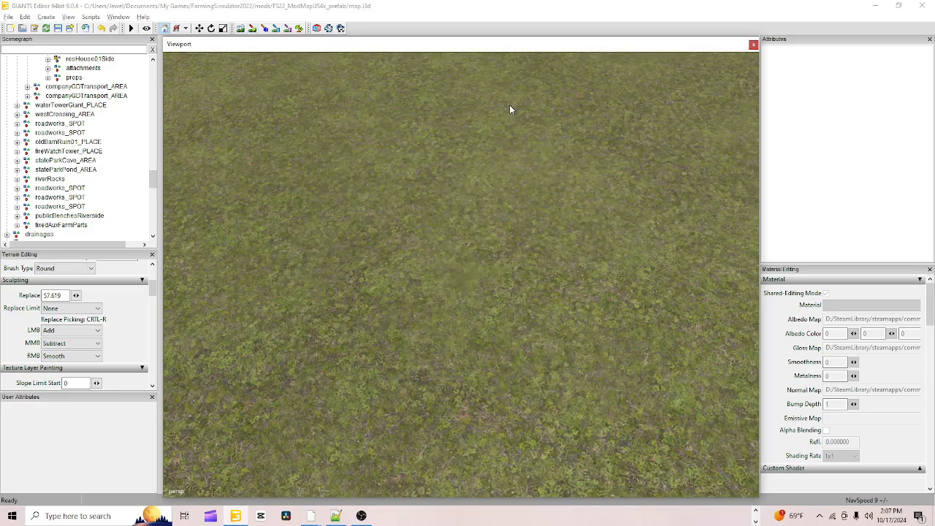
scroll(452, 180, down, 4)
mouse_move(452, 180)
alt+mouse_down()
mouse_move(463, 153)
mouse_move(428, 280)
mouse_move(441, 194)
mouse_move(389, 280)
alt+mouse_up()
scroll(463, 153, down, 3)
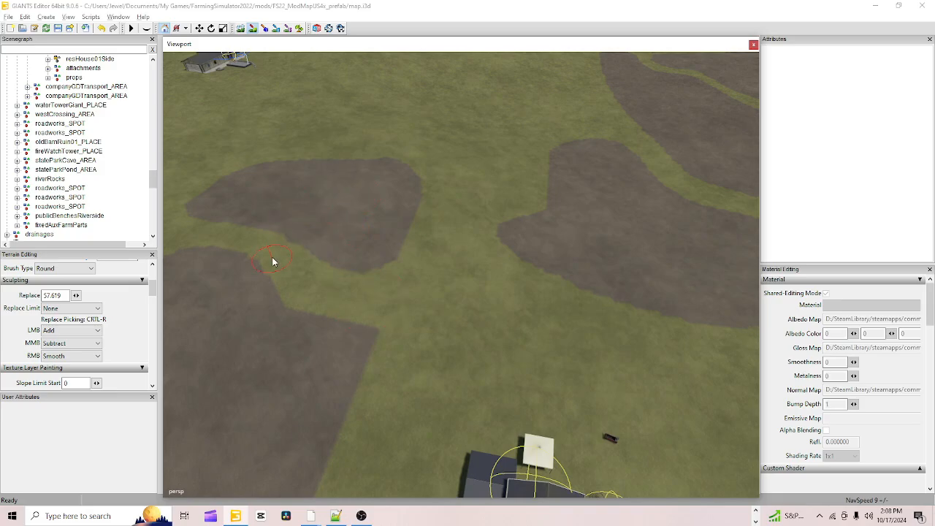
Step: Inspect the reshaped dirt areas around the house at ground level and from overhead
scroll(559, 264, up, 3)
alt+drag(560, 264, 419, 376)
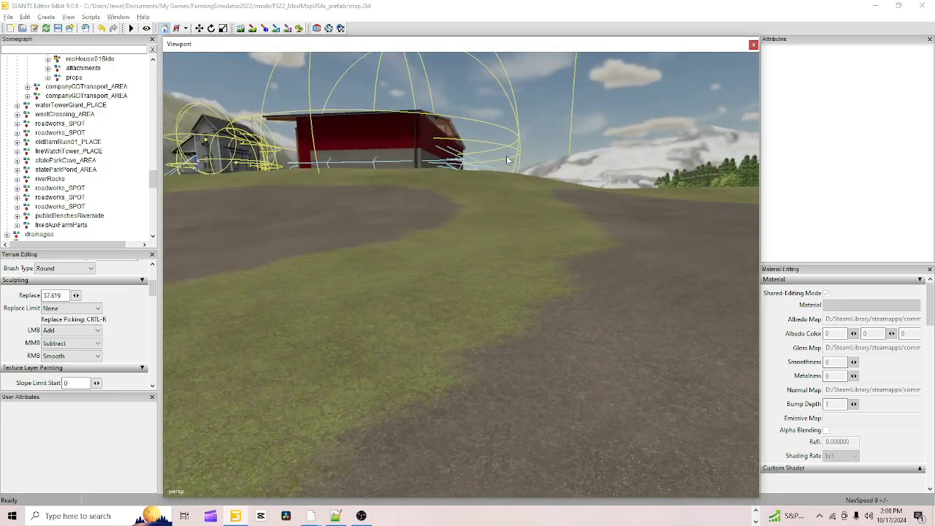
scroll(585, 253, down, 3)
alt+middle_drag(419, 376, 477, 268)
scroll(411, 238, down, 3)
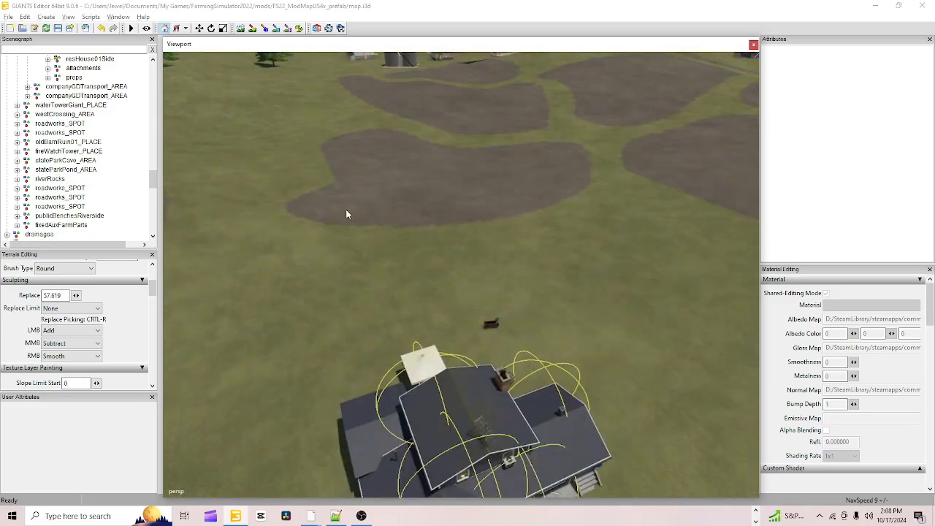
alt+drag(345, 209, 409, 321)
alt+middle_drag(409, 322, 507, 244)
alt+drag(506, 244, 632, 235)
scroll(632, 235, down, 3)
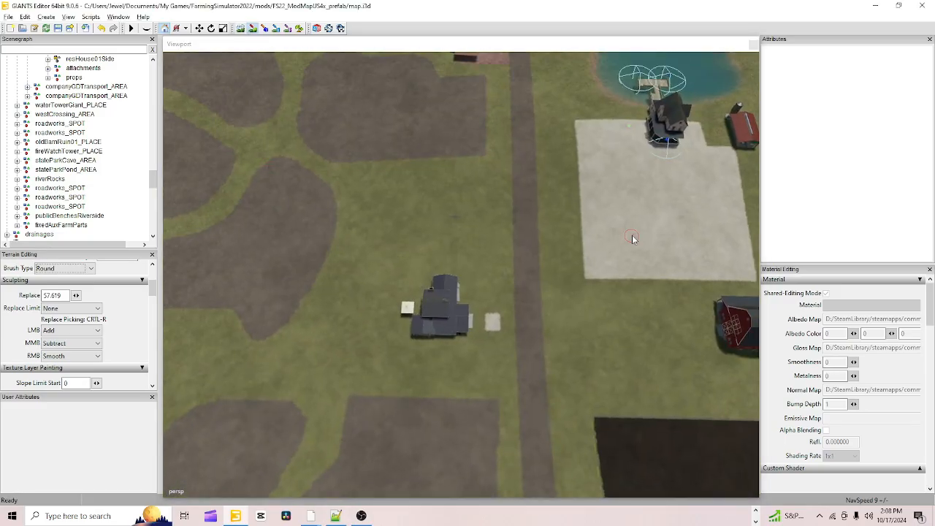
Step: Paint a straight GRAVEL driveway alongside the house with a square brush, running from near the road to behind the house
click(64, 268)
click(54, 286)
scroll(80, 343, down, 1)
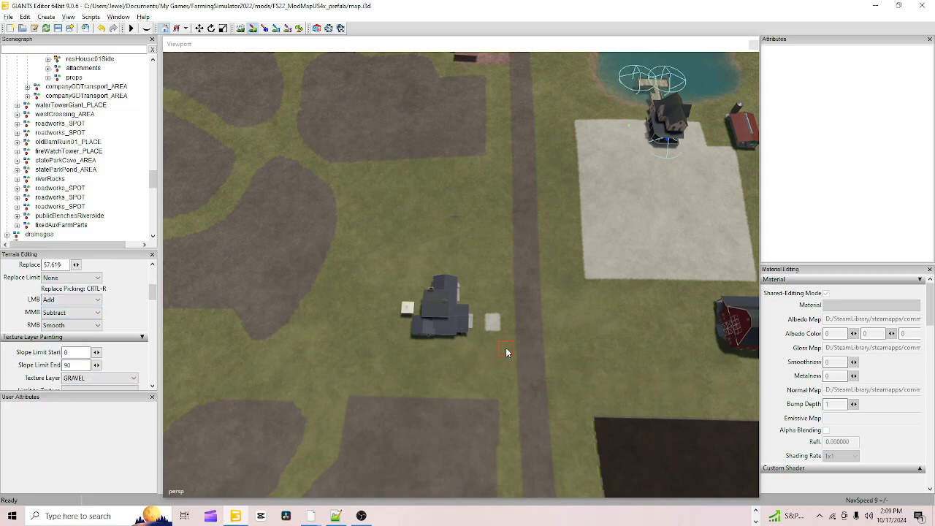
mouse_move(509, 355)
mouse_down()
mouse_move(338, 354)
mouse_move(497, 359)
mouse_up()
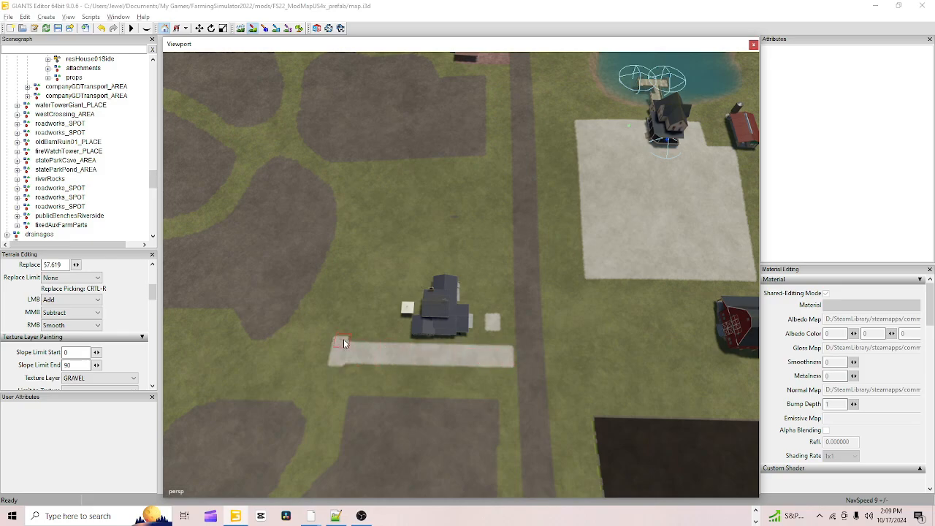
click(252, 28)
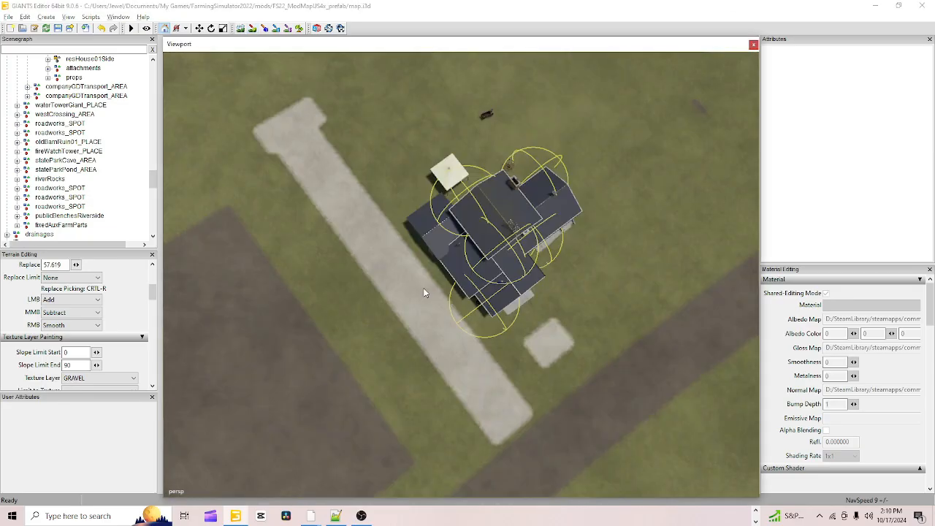
Step: Fill the notch in the dirt area behind the driveway with dirt, using the Round brush to round off its end
scroll(424, 292, up, 5)
mouse_move(385, 255)
alt+mouse_down()
mouse_move(339, 186)
mouse_move(650, 213)
mouse_move(456, 195)
mouse_move(421, 157)
mouse_move(474, 181)
alt+mouse_up()
scroll(474, 181, down, 5)
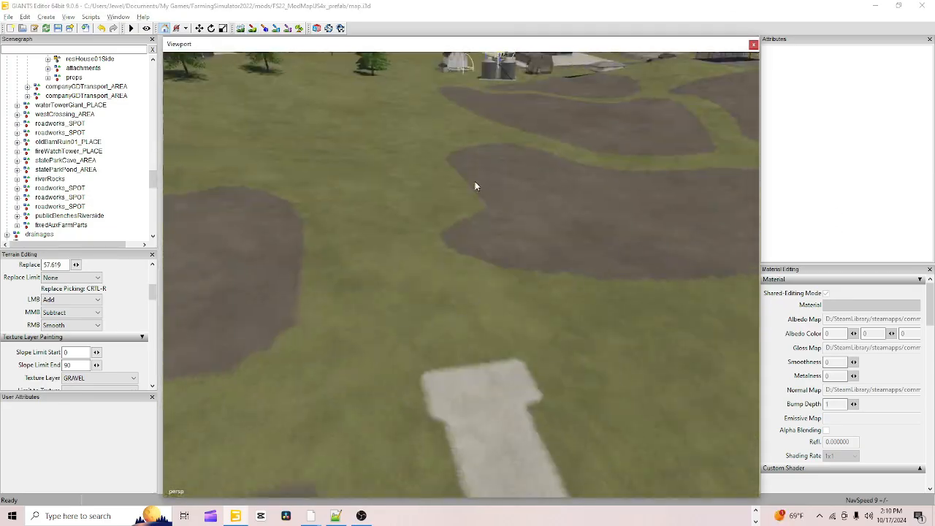
click(252, 28)
scroll(469, 242, up, 5)
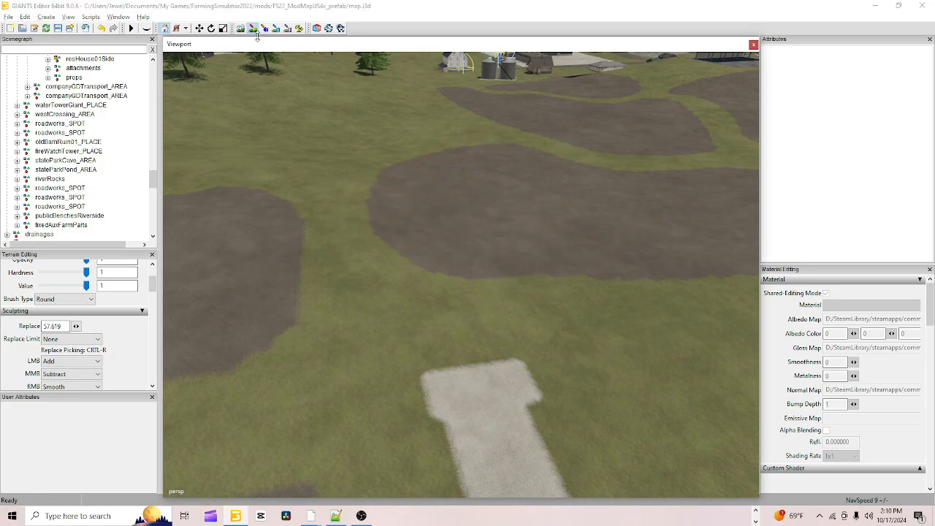
Step: Paint a rounded dirt outline on the grass beside the house and fill its interior with dirt
mouse_move(306, 431)
alt+mouse_down()
mouse_move(315, 389)
mouse_move(415, 315)
mouse_move(469, 372)
mouse_move(550, 228)
mouse_move(616, 309)
mouse_move(419, 303)
mouse_move(504, 283)
mouse_move(438, 179)
mouse_move(236, 229)
mouse_move(468, 409)
mouse_move(390, 417)
mouse_move(503, 293)
mouse_move(488, 267)
alt+mouse_up()
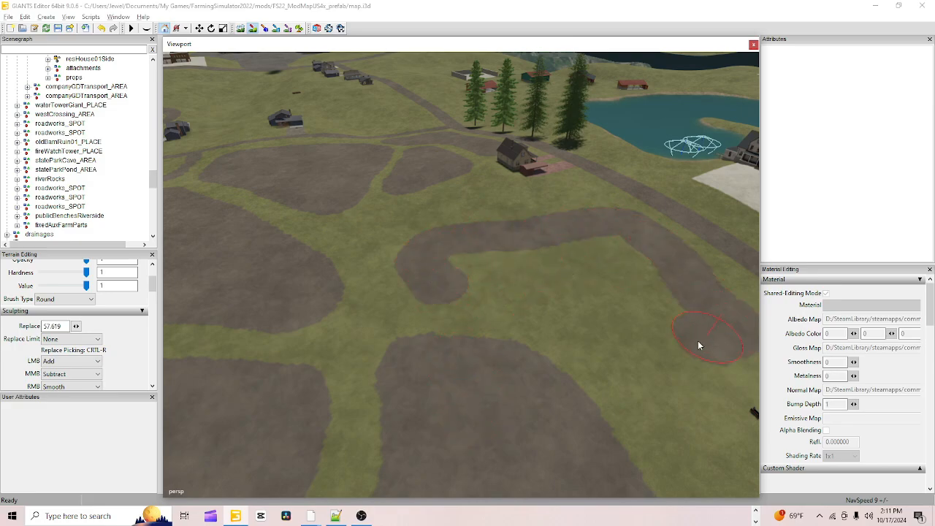
drag(697, 345, 451, 287)
drag(606, 292, 400, 204)
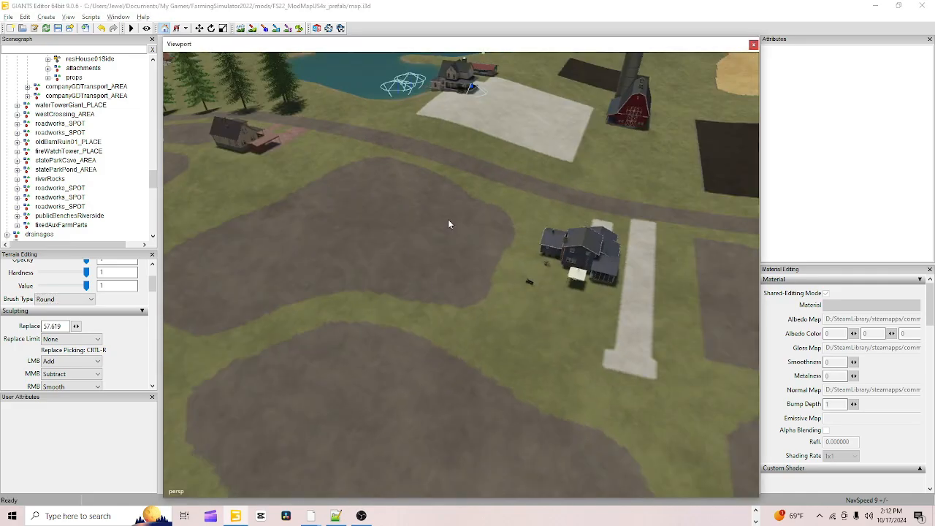
Step: Examine the rounded dirt areas, the grass lanes and the gravel driveway around the house from several angles
mouse_move(416, 244)
alt+mouse_down()
mouse_move(255, 242)
mouse_move(504, 213)
alt+mouse_up()
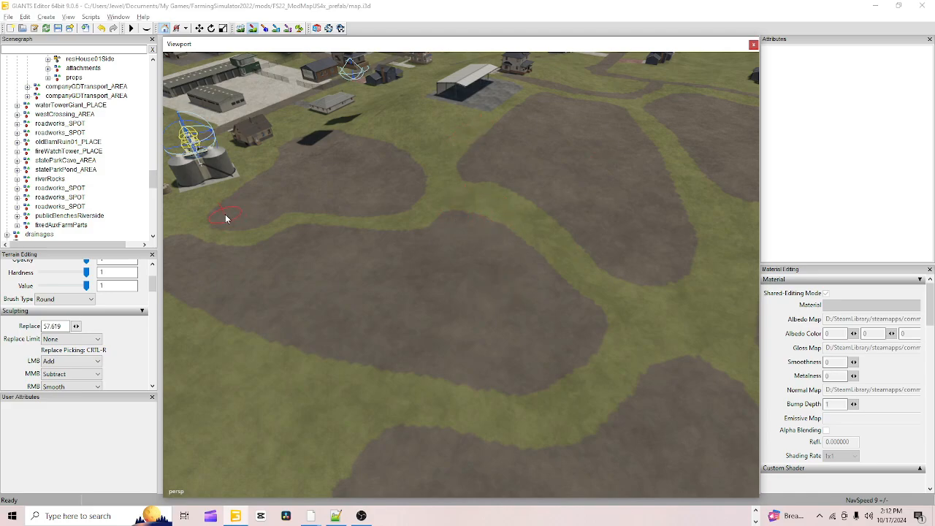
alt+drag(312, 166, 533, 200)
scroll(533, 249, up, 5)
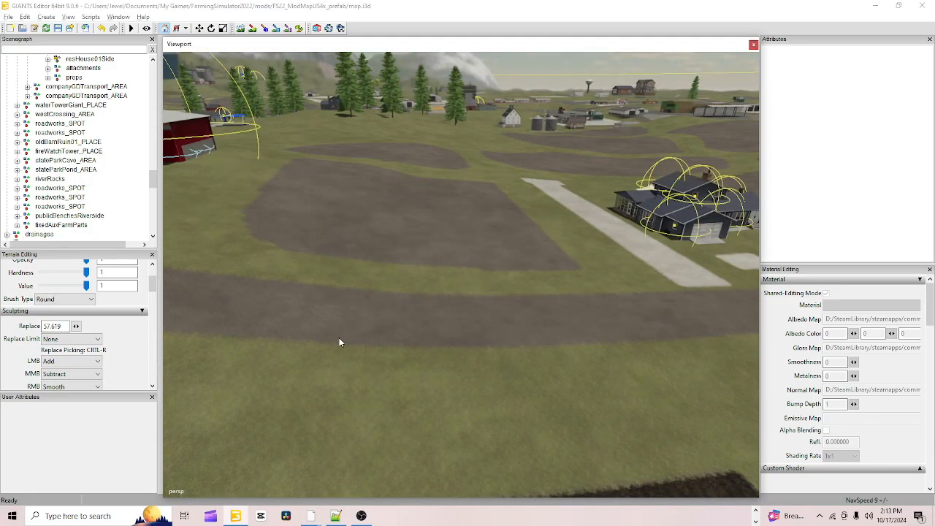
alt+drag(339, 341, 463, 371)
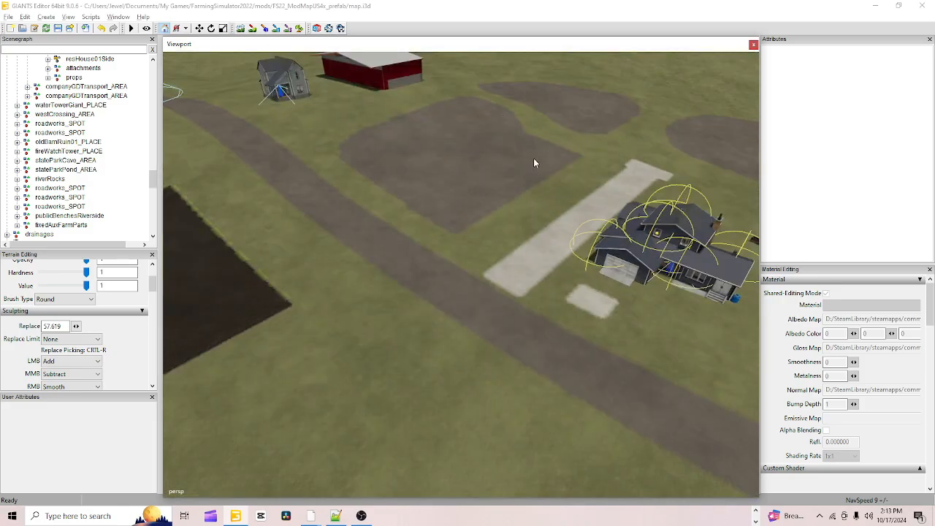
alt+drag(541, 94, 336, 269)
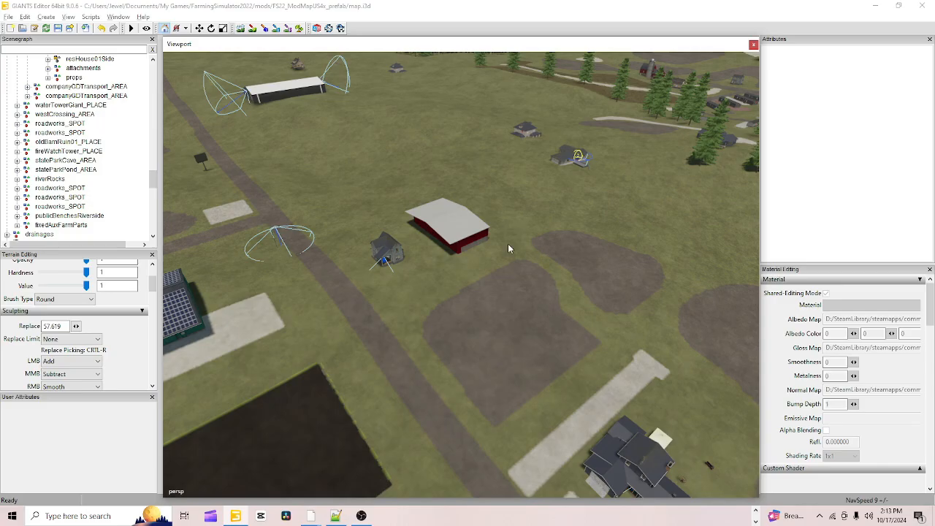
alt+drag(434, 323, 566, 350)
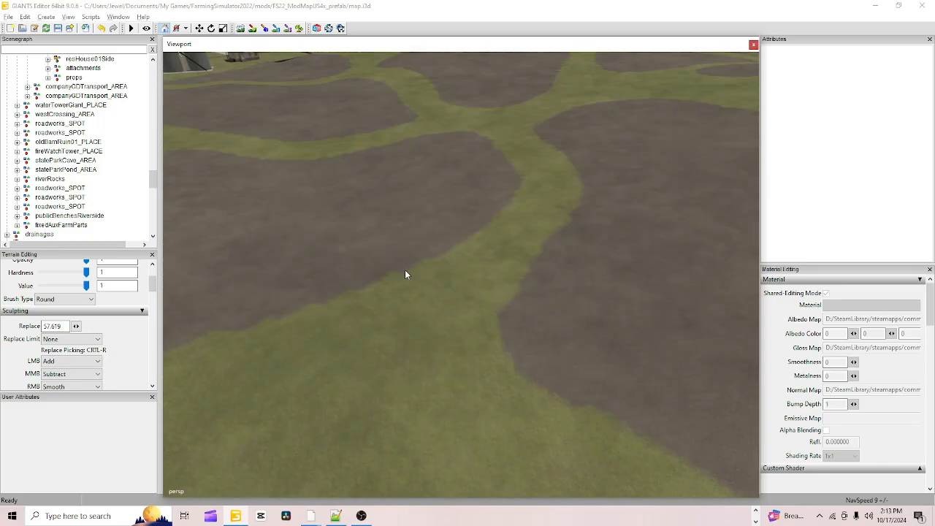
mouse_move(406, 275)
alt+mouse_down()
mouse_move(633, 83)
mouse_move(438, 340)
mouse_move(555, 289)
mouse_move(436, 312)
mouse_move(462, 314)
mouse_move(358, 145)
mouse_move(326, 371)
mouse_move(420, 339)
mouse_move(258, 398)
mouse_move(361, 382)
mouse_move(319, 303)
mouse_move(344, 250)
alt+mouse_up()
Step: Set the terrain sculpting brush to Replace and pick 52.993 as the replacement height from the terrain near the house
click(240, 27)
click(72, 361)
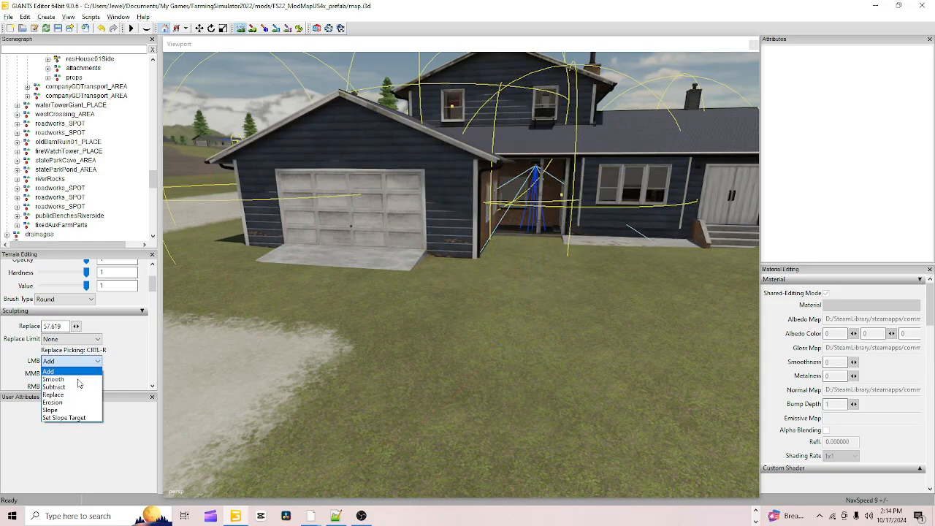
click(71, 395)
key(ctrl+r)
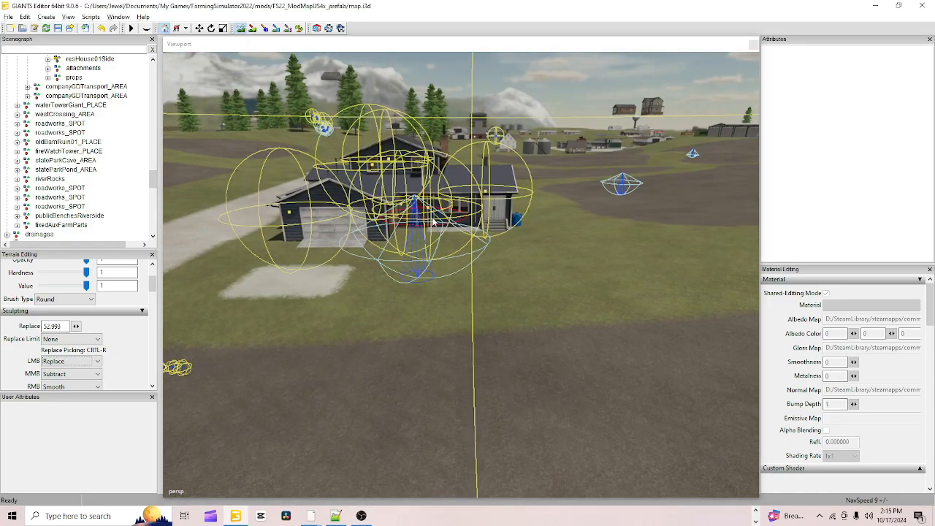
click(240, 28)
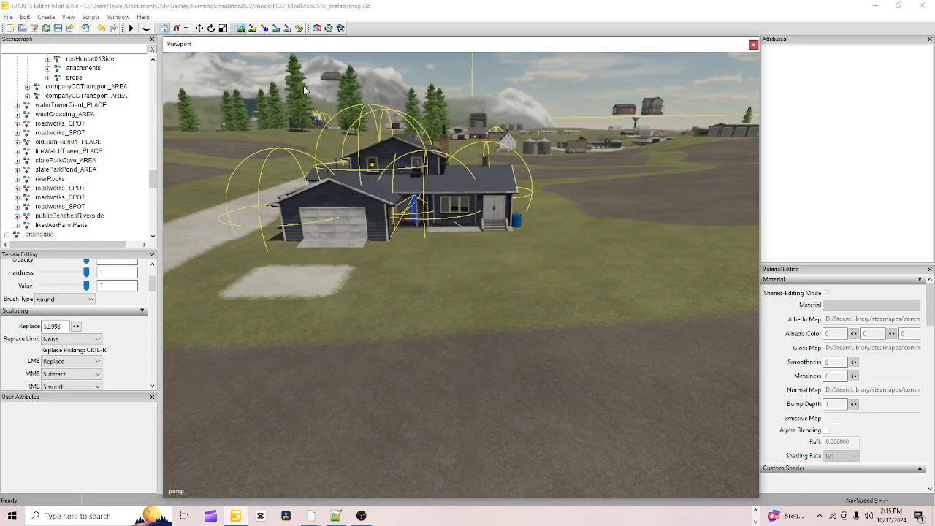
Step: Undo the last terrain edit near the house's garage
mouse_move(409, 241)
alt+mouse_down()
mouse_move(367, 331)
mouse_move(455, 263)
mouse_move(365, 260)
mouse_move(480, 306)
mouse_move(486, 330)
alt+mouse_up()
click(101, 30)
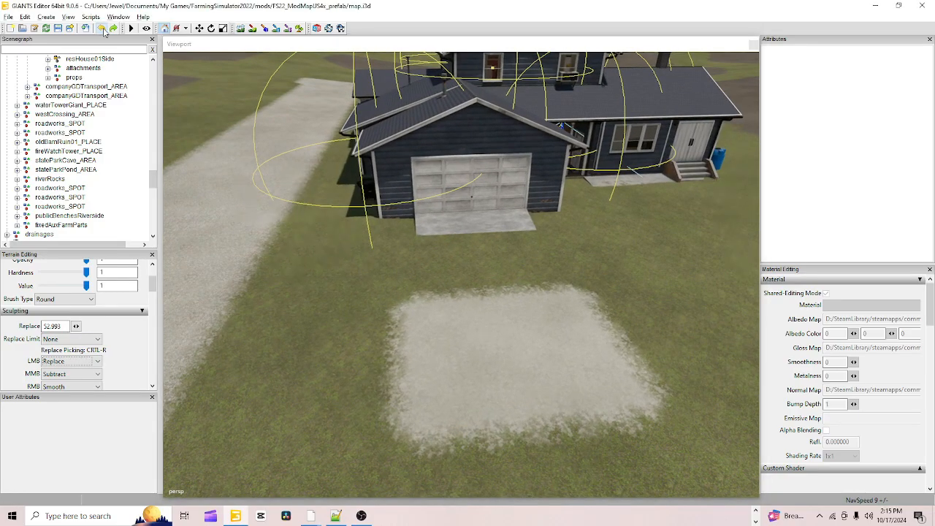
Step: Pick 52.988 as the terrain replacement height from the lawn beside the house's side steps
scroll(533, 308, down, 5)
alt+drag(533, 308, 223, 278)
scroll(475, 286, up, 5)
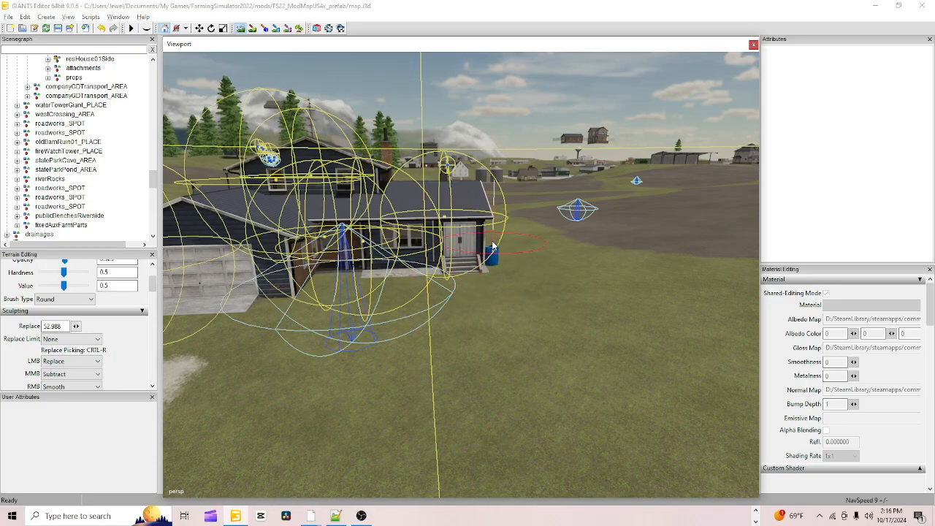
click(240, 27)
scroll(352, 235, up, 5)
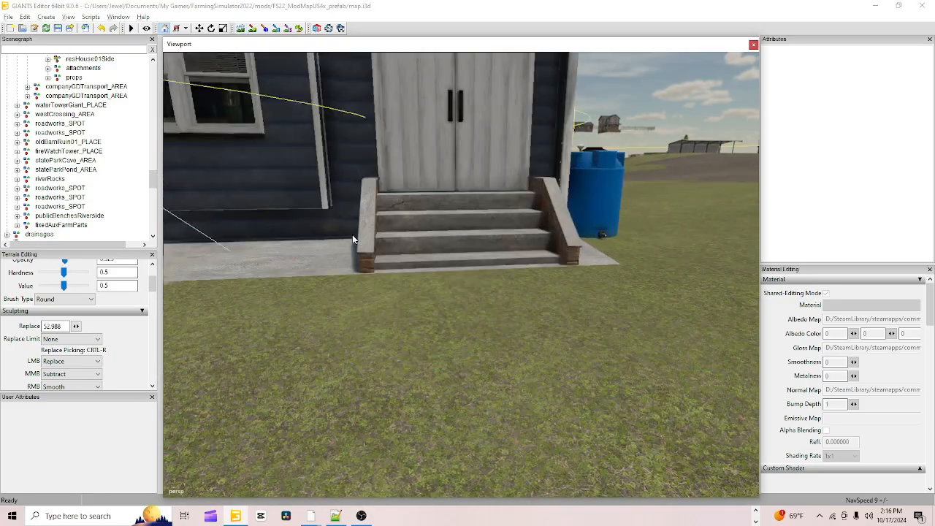
Step: Pick 52.977 as the replacement height and level the grass along the concrete slab beside the side steps
mouse_move(352, 234)
alt+mouse_down()
mouse_move(496, 315)
mouse_move(445, 279)
mouse_move(472, 385)
mouse_move(484, 344)
mouse_move(584, 338)
alt+mouse_up()
scroll(445, 279, up, 5)
scroll(585, 339, down, 5)
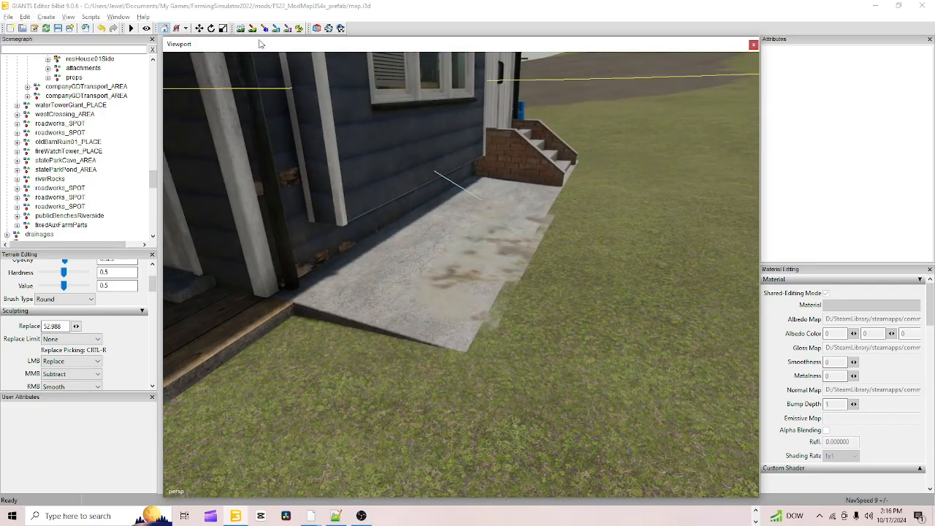
click(240, 28)
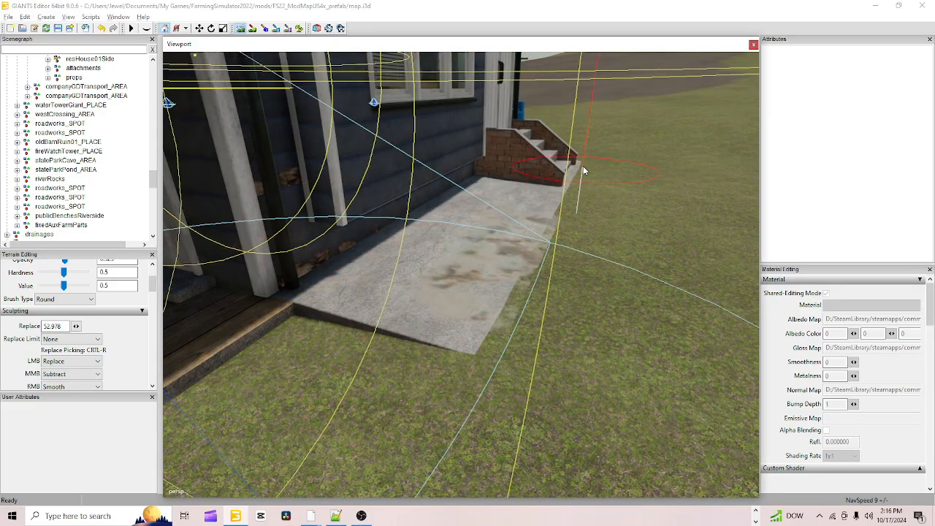
scroll(45, 351, down, 2)
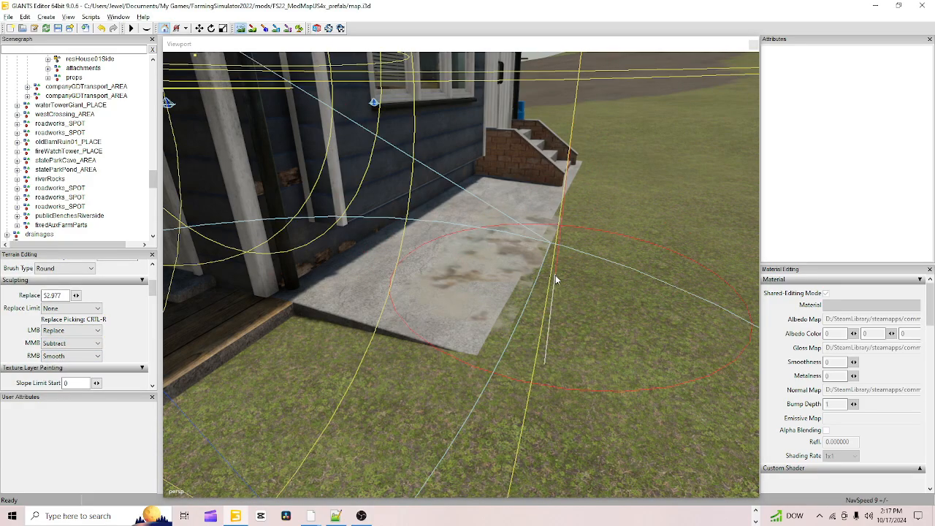
Step: Set the replacement height to 52.960 and level the grass along the outer edge of the concrete slab
alt+drag(555, 275, 371, 294)
scroll(423, 358, down, 5)
scroll(423, 358, up, 5)
alt+drag(423, 358, 450, 361)
scroll(450, 361, down, 4)
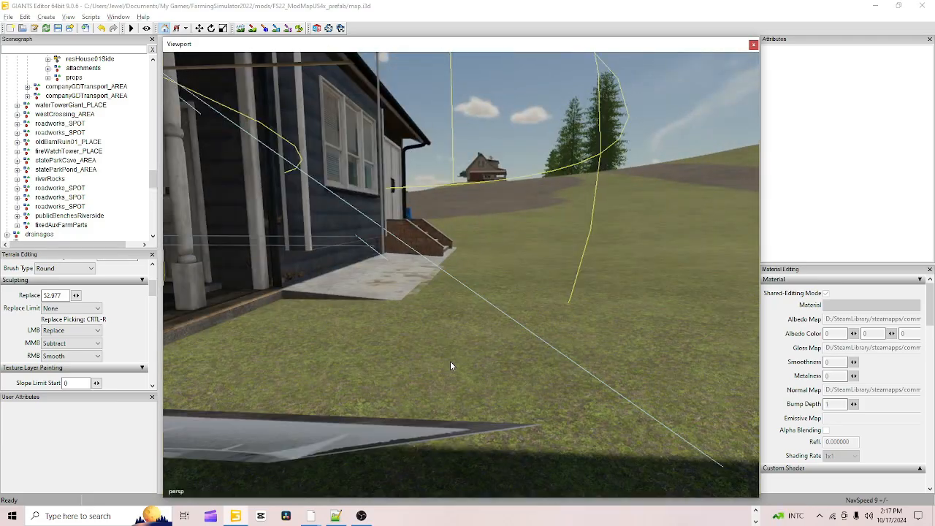
click(66, 295)
key(BackSpace)
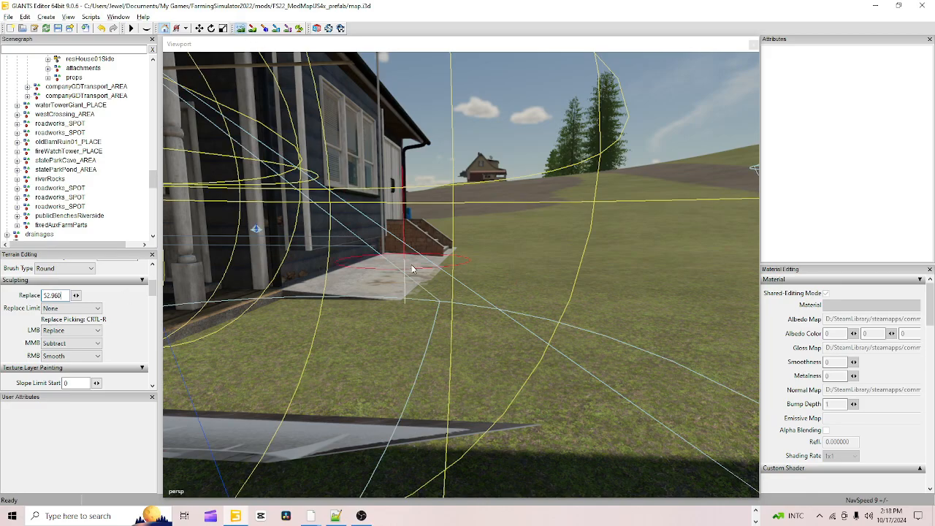
mouse_move(444, 298)
mouse_down()
mouse_move(475, 260)
mouse_move(368, 260)
mouse_move(475, 240)
mouse_up()
Step: Lower the replacement height to 52.956 and level the grass at the slab's edge
scroll(368, 259, down, 4)
click(64, 296)
key(BackSpace)
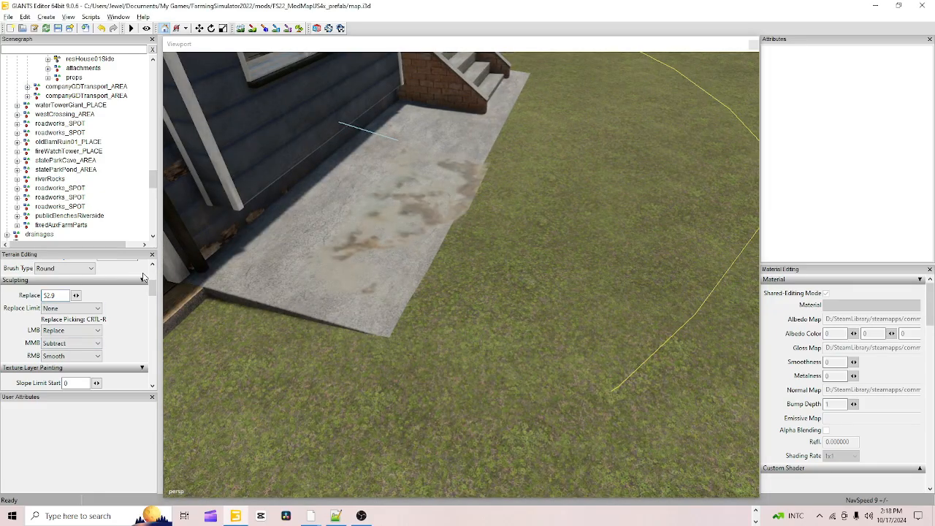
click(482, 185)
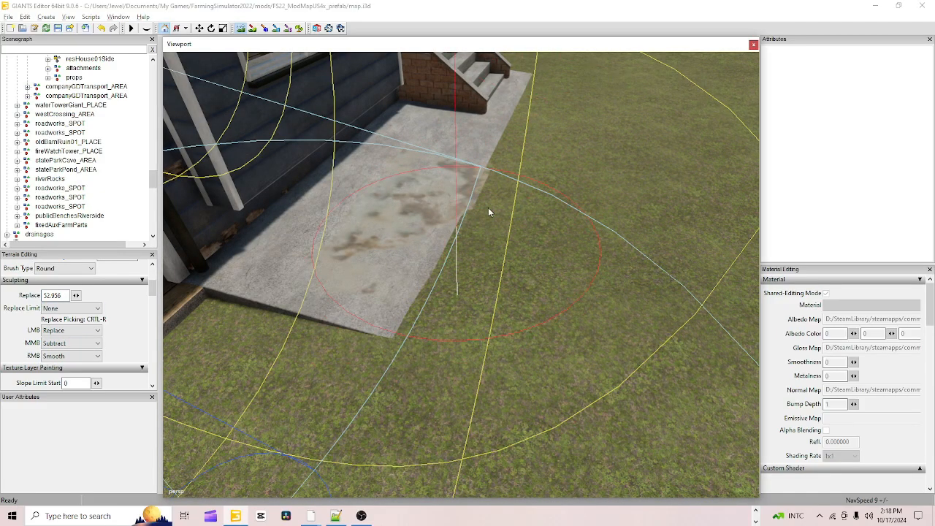
Step: Set the replacement height to 52.95 and level the grass once more along the slab's edge
click(68, 295)
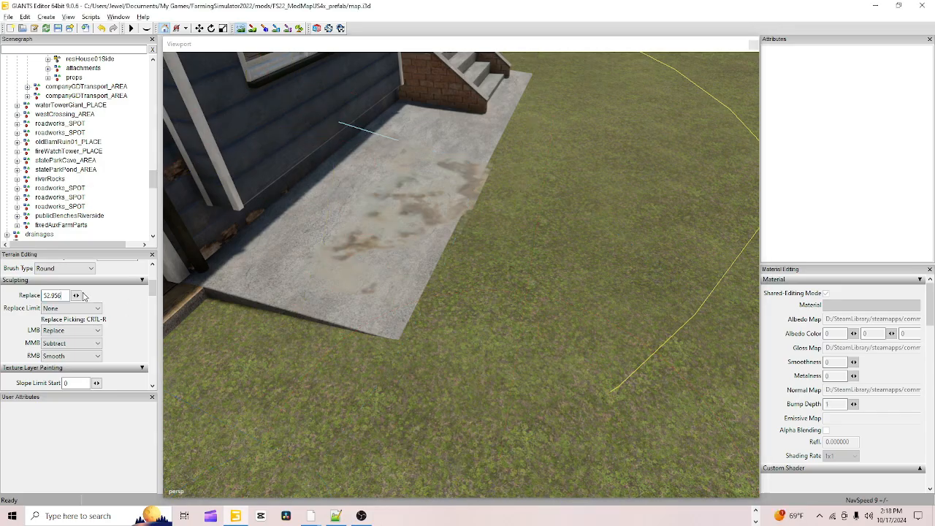
key(BackSpace)
key(BackSpace)
text(5)
click(485, 175)
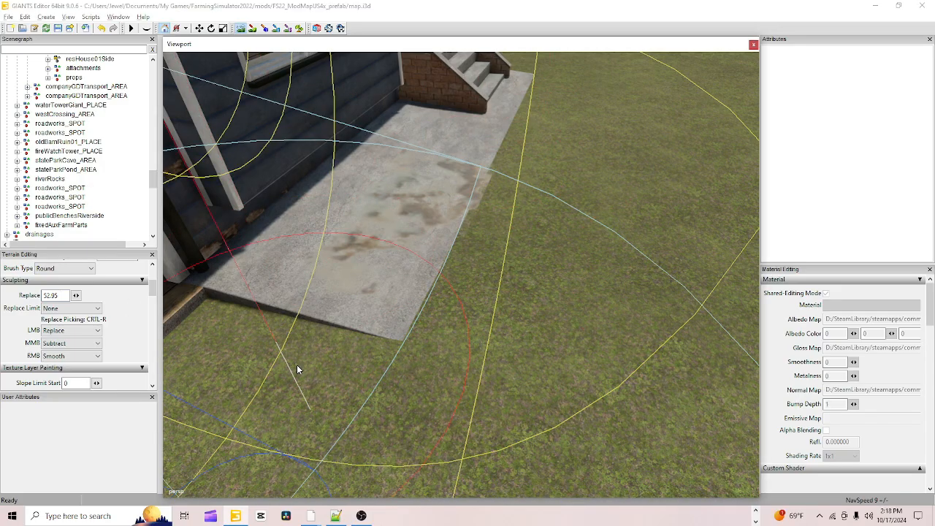
Step: Select the house from its stained concrete slab and check the LOD0, LOD1 and occluderMesh nodes of residentialHouse01
scroll(393, 220, up, 3)
mouse_move(393, 220)
alt+mouse_down()
mouse_move(500, 248)
mouse_move(440, 292)
mouse_move(499, 269)
mouse_move(423, 334)
mouse_move(516, 315)
alt+mouse_up()
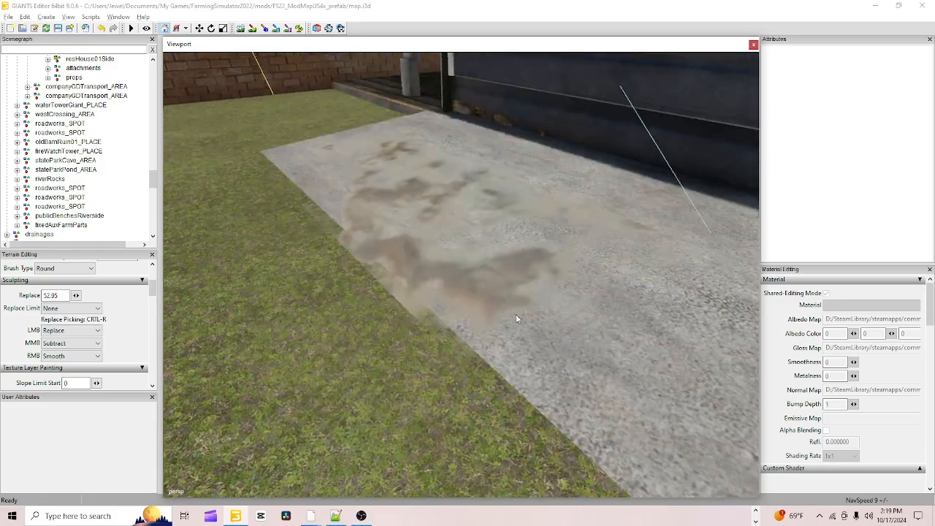
click(412, 302)
key(f)
scroll(103, 101, up, 1)
click(48, 77)
click(82, 86)
click(82, 96)
click(89, 104)
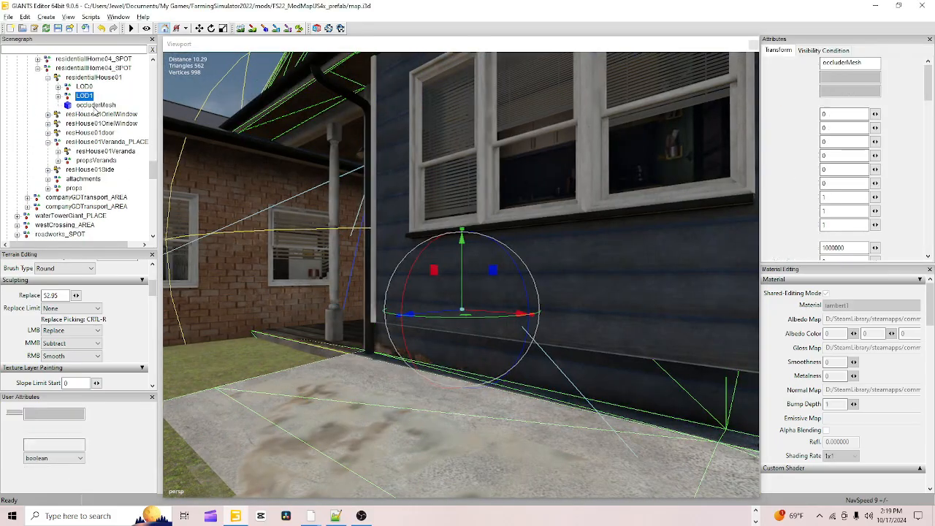
Step: Expand the LOD0 and LOD1 house meshes and check the interior and illum nodes under LOD1
click(58, 87)
click(58, 104)
click(68, 114)
click(105, 123)
click(103, 133)
click(69, 96)
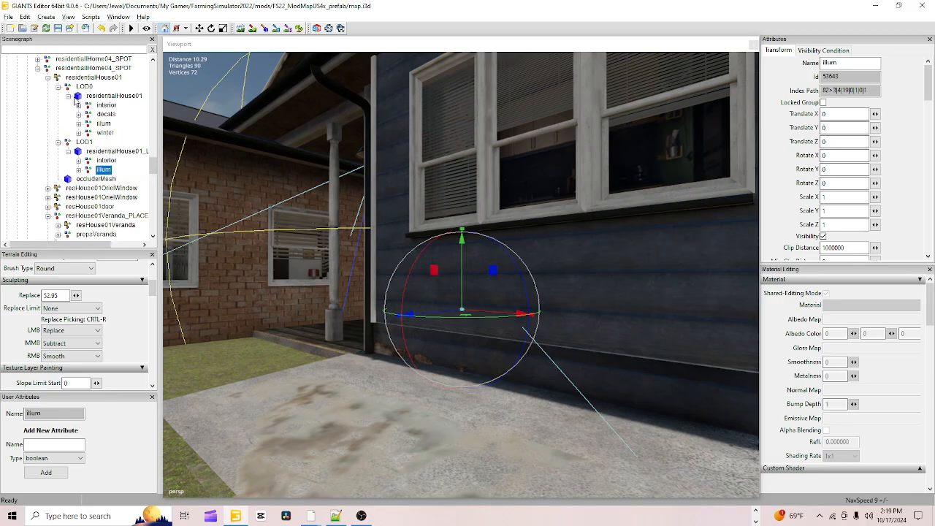
Step: Find and select the decalsGrunge mesh among the LOD0 decals of residentialHouse01
click(106, 105)
click(106, 114)
alt+drag(350, 167, 359, 195)
click(78, 114)
click(126, 124)
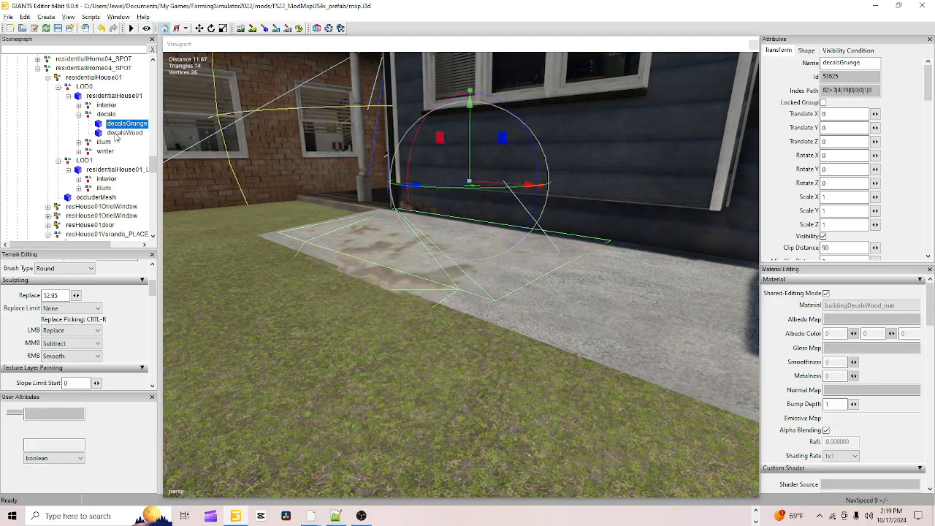
Step: Try to shift the decalsGrunge mesh on the slab, about -0.017 in Y and -0.085 in Z, and undo the move
key(f)
scroll(491, 215, up, 5)
alt+drag(491, 215, 311, 380)
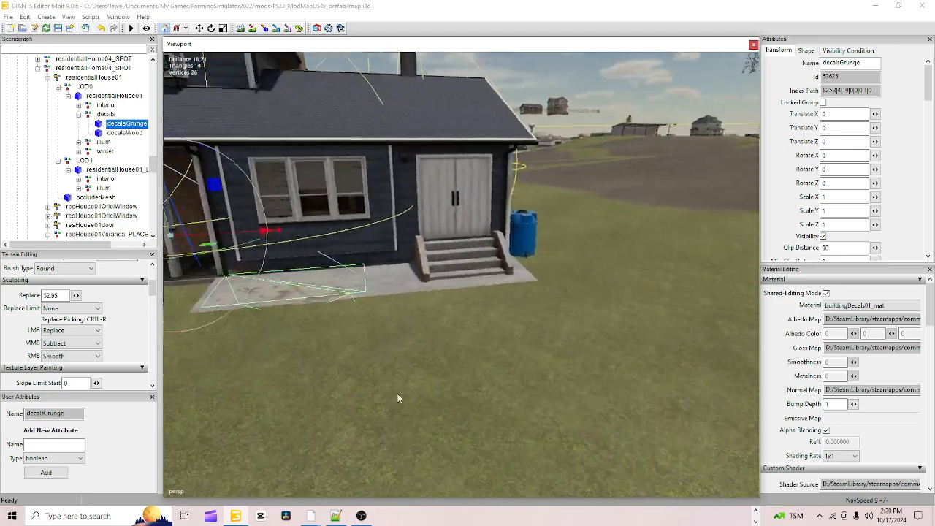
scroll(397, 394, up, 3)
drag(649, 271, 628, 347)
click(102, 28)
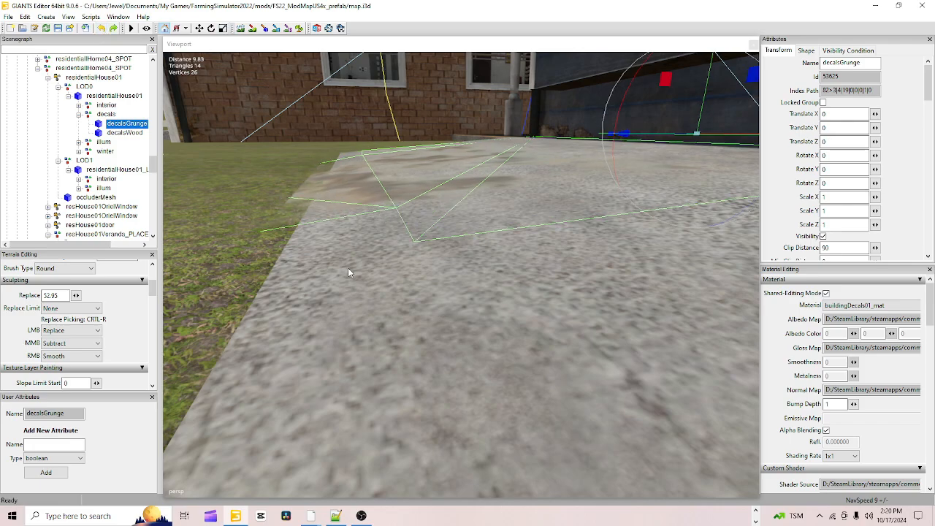
drag(635, 135, 654, 138)
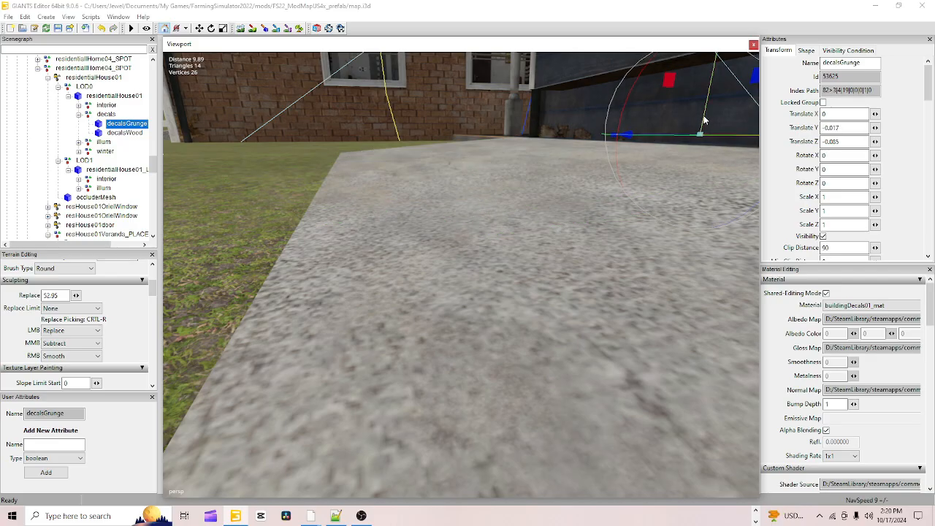
click(102, 28)
Step: Set the terrain replacement height to 52.99 and level the grass against the concrete slab's edge
alt+drag(408, 263, 468, 292)
click(142, 286)
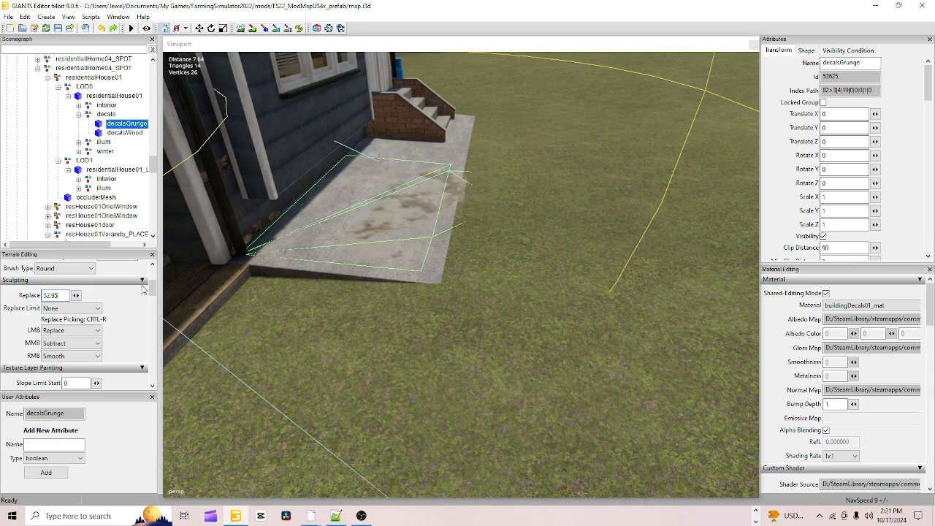
click(240, 29)
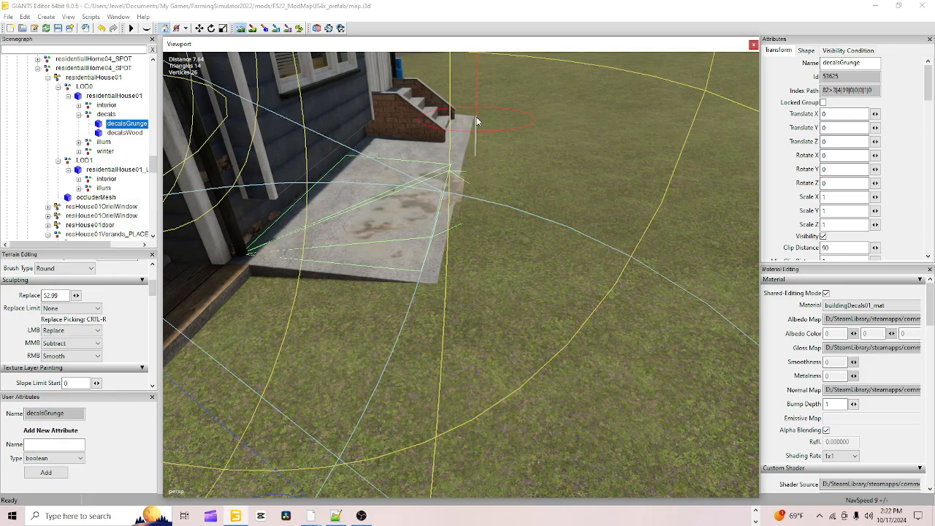
Step: Set the terrain sculpting Replace height to 53 and apply it to the ground along the concrete walkway beside the brick steps
alt+drag(282, 88, 407, 277)
scroll(557, 303, down, 4)
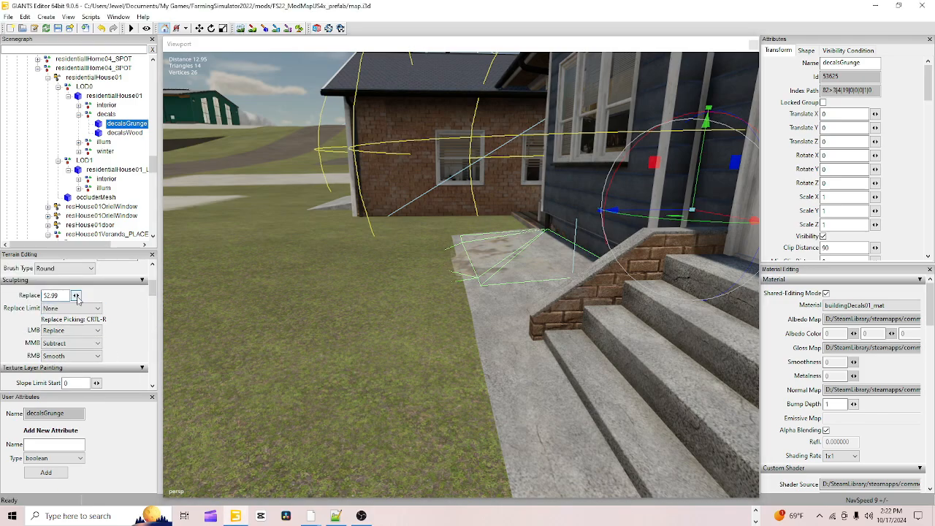
click(242, 28)
click(454, 259)
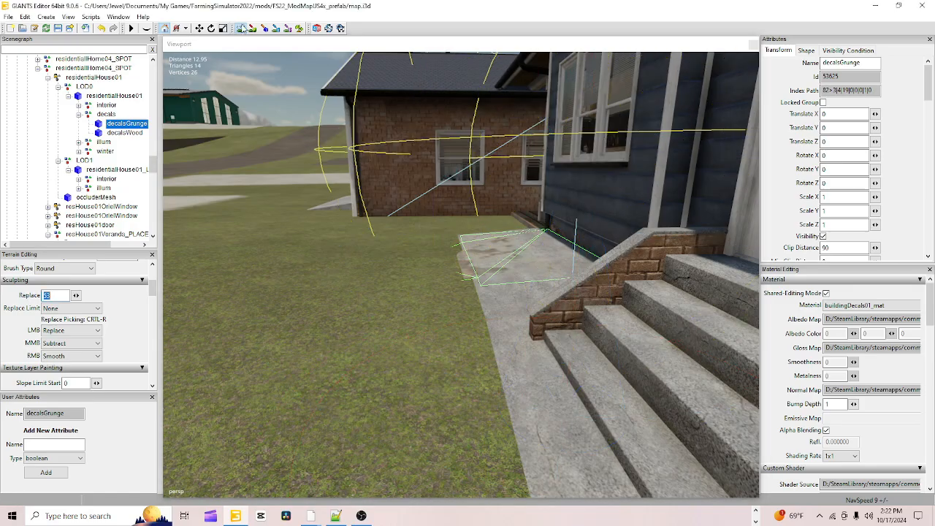
Step: Delete the decalsGrunge mesh from the decals group of residentialHouse01
scroll(531, 372, up, 4)
mouse_move(531, 371)
alt+mouse_down()
mouse_move(349, 271)
mouse_move(462, 257)
alt+mouse_up()
scroll(401, 291, down, 3)
alt+drag(401, 291, 498, 323)
key(Delete)
Step: Sculpt the terrain to the replace height of 53 around the concrete pad near the blue barrel
scroll(498, 323, down, 5)
scroll(498, 323, up, 5)
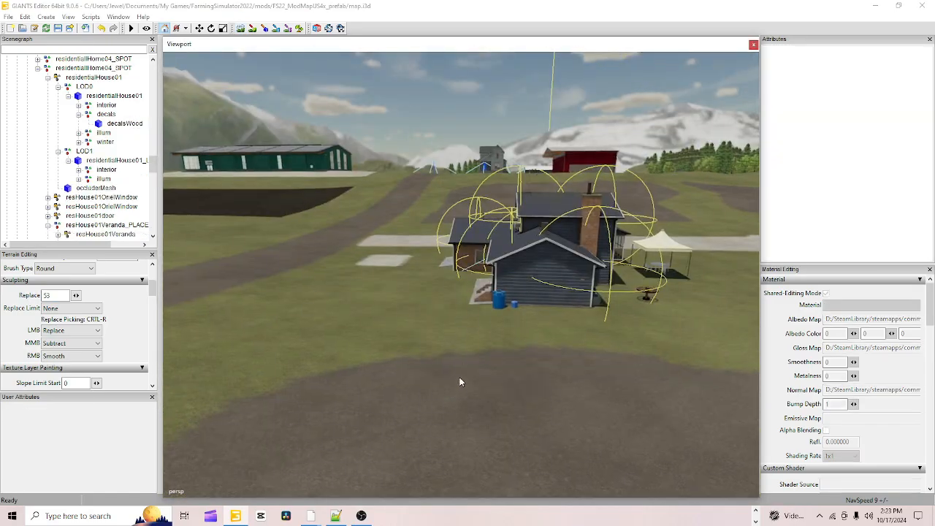
click(243, 28)
click(497, 352)
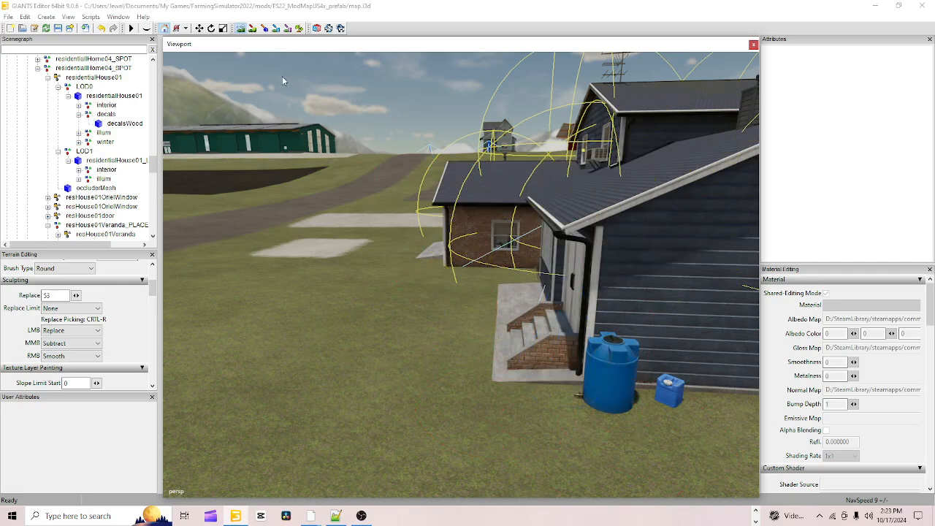
click(244, 31)
Step: Examine the ground around the house, from the back yard to the wall beside the party tent and screened porch
right_drag(406, 261, 312, 304)
alt+drag(313, 300, 613, 260)
scroll(433, 320, up, 1)
scroll(496, 311, up, 3)
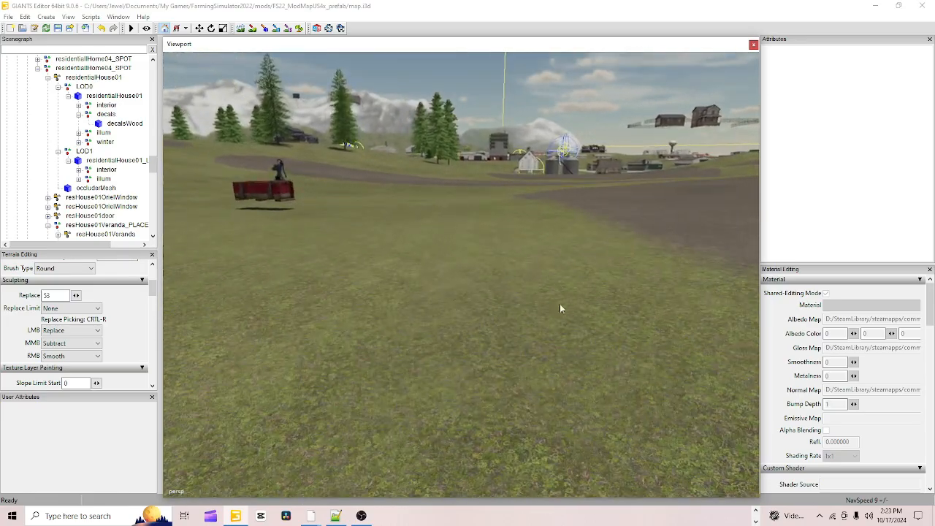
alt+drag(559, 304, 431, 320)
scroll(397, 346, up, 4)
alt+drag(514, 295, 219, 318)
scroll(465, 322, down, 5)
alt+drag(463, 324, 716, 316)
scroll(510, 302, up, 5)
scroll(426, 353, up, 5)
scroll(481, 354, down, 3)
scroll(419, 347, up, 5)
scroll(511, 341, down, 5)
scroll(404, 384, up, 4)
alt+drag(587, 219, 559, 215)
scroll(560, 215, down, 8)
alt+drag(473, 308, 500, 242)
scroll(628, 202, up, 5)
scroll(490, 215, down, 5)
scroll(500, 245, down, 3)
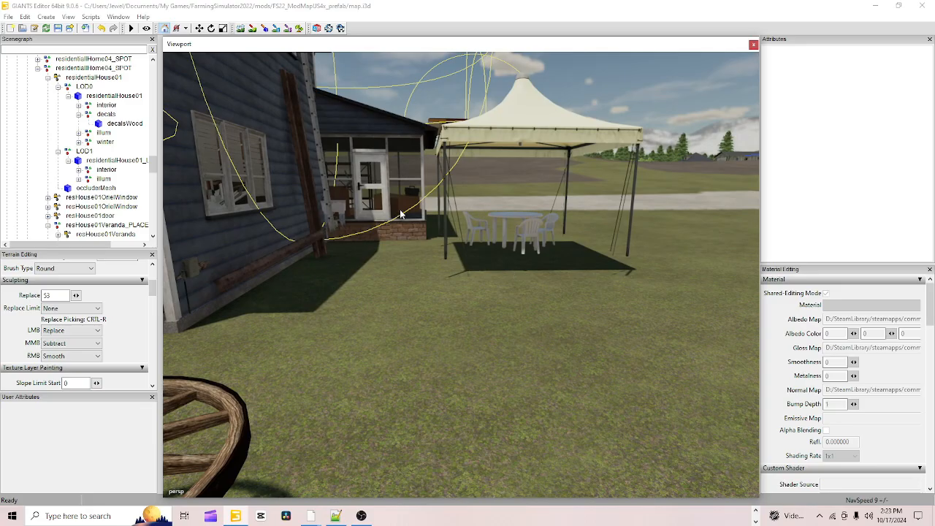
Step: Create a transform group and place it at the foot of the ladder beside the screened porch
alt+drag(452, 296, 409, 295)
scroll(419, 297, up, 7)
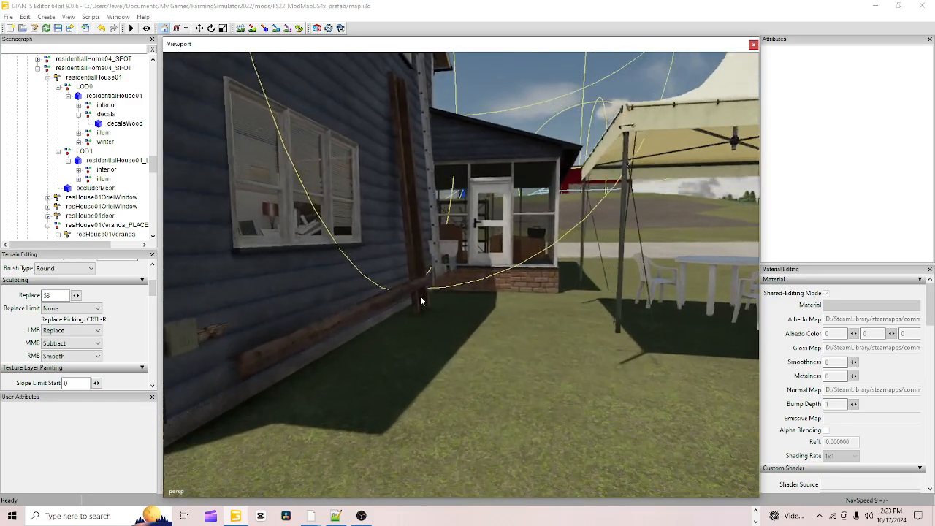
scroll(472, 260, up, 4)
scroll(477, 258, down, 6)
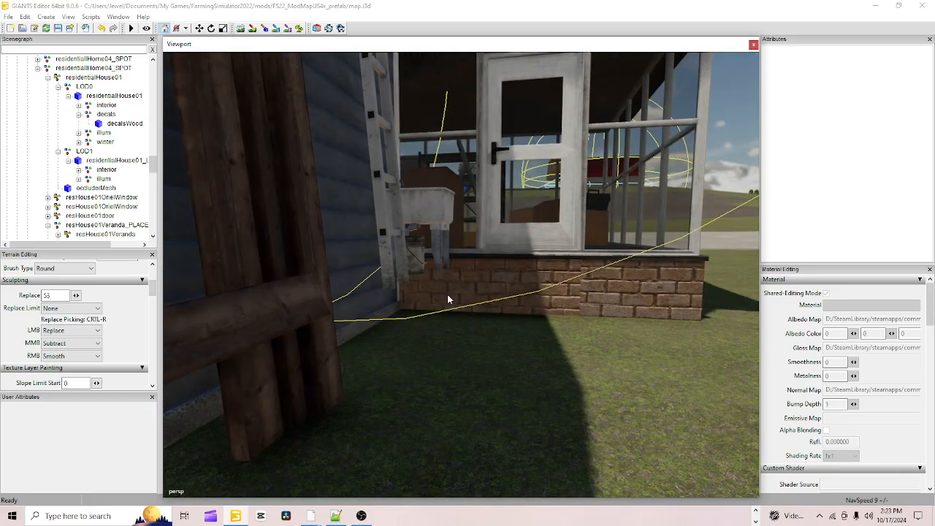
alt+drag(580, 349, 402, 358)
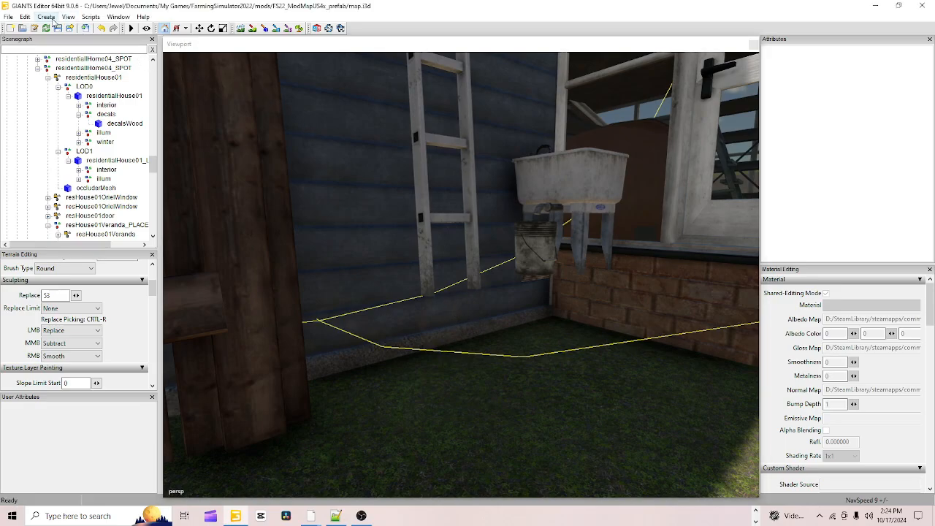
click(46, 16)
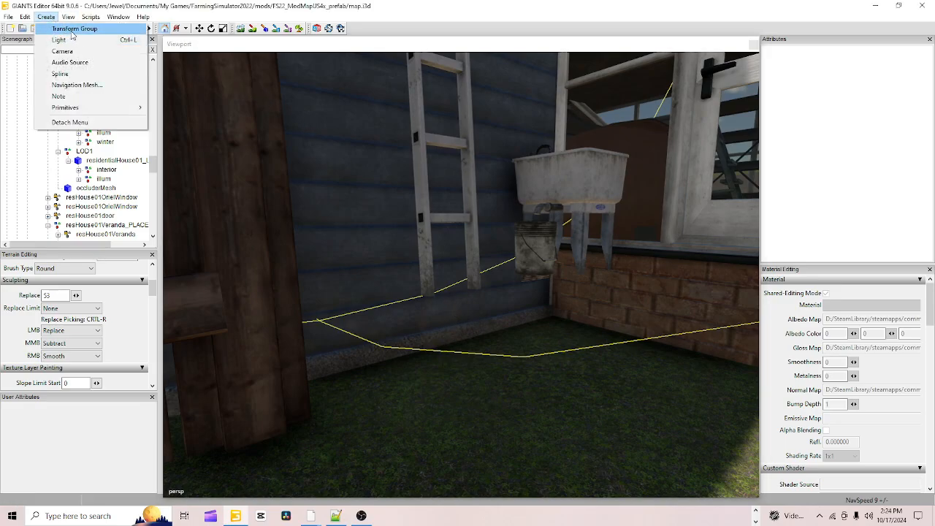
click(71, 29)
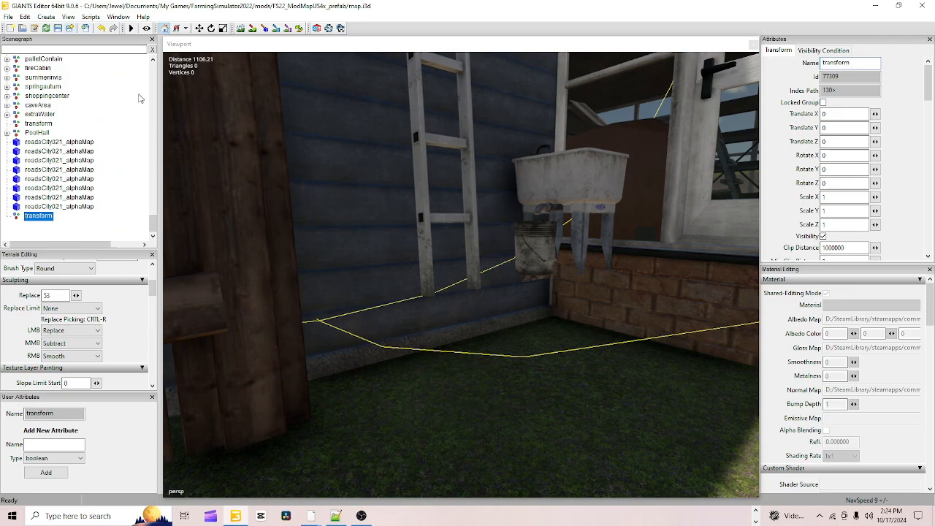
key(ctrl+b)
click(472, 288)
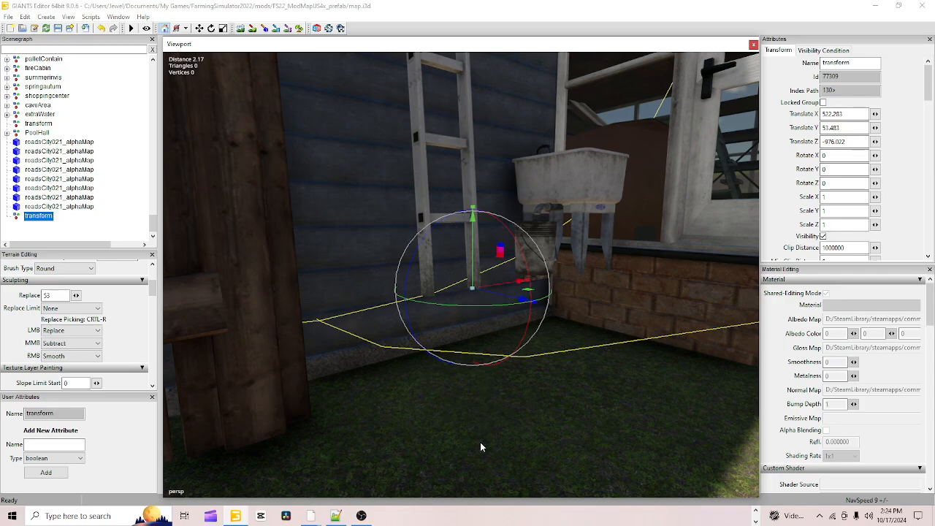
Step: Lower the transform group slightly to the bottom edge of the ladder leg, at Translate Y 53.479
scroll(483, 427, up, 5)
scroll(489, 396, down, 3)
alt+drag(476, 392, 472, 324)
scroll(321, 364, down, 3)
scroll(435, 357, up, 5)
scroll(463, 368, up, 6)
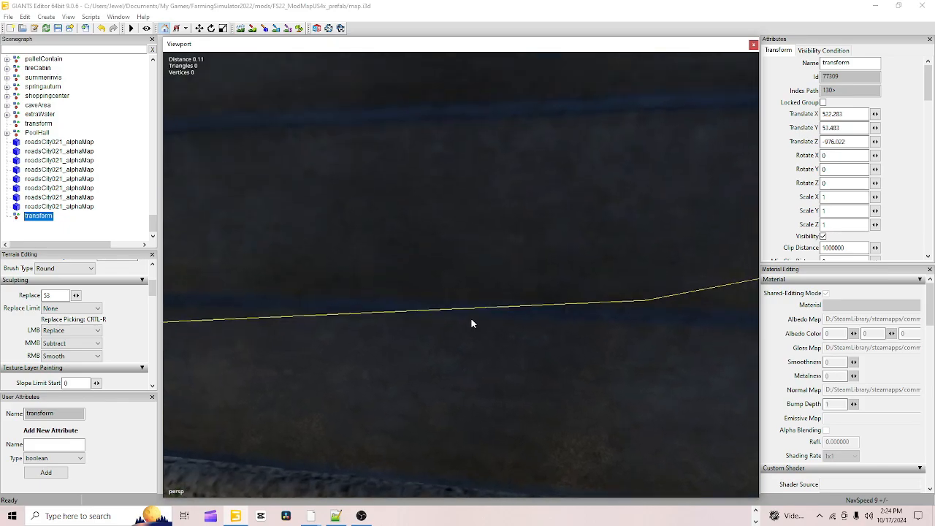
scroll(467, 323, down, 3)
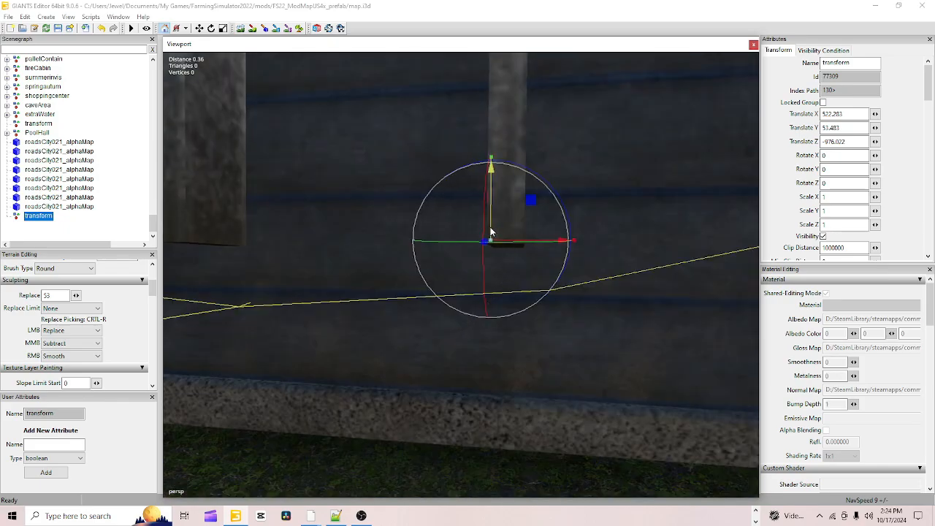
drag(491, 232, 491, 238)
scroll(538, 351, up, 2)
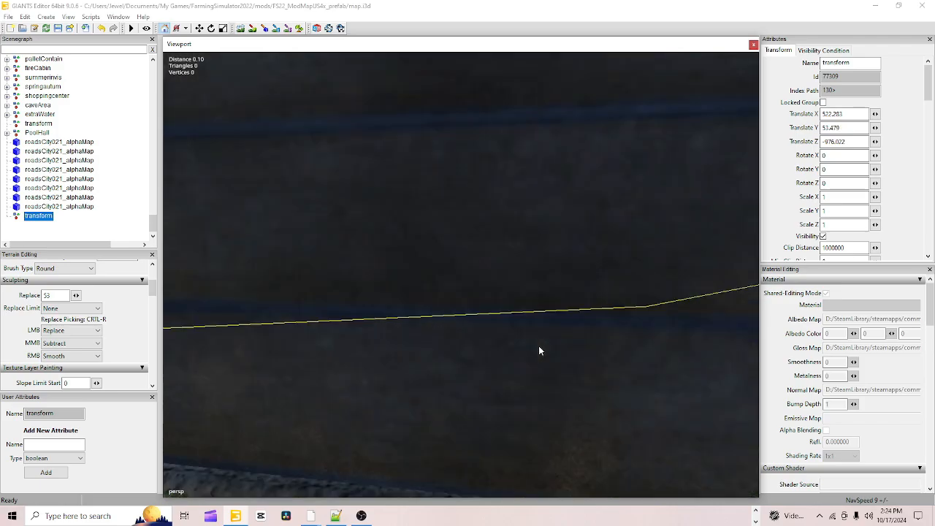
Step: Examine the transform group's height against the ladder, the blue wall and the surrounding ground
alt+drag(538, 351, 413, 355)
scroll(414, 354, down, 3)
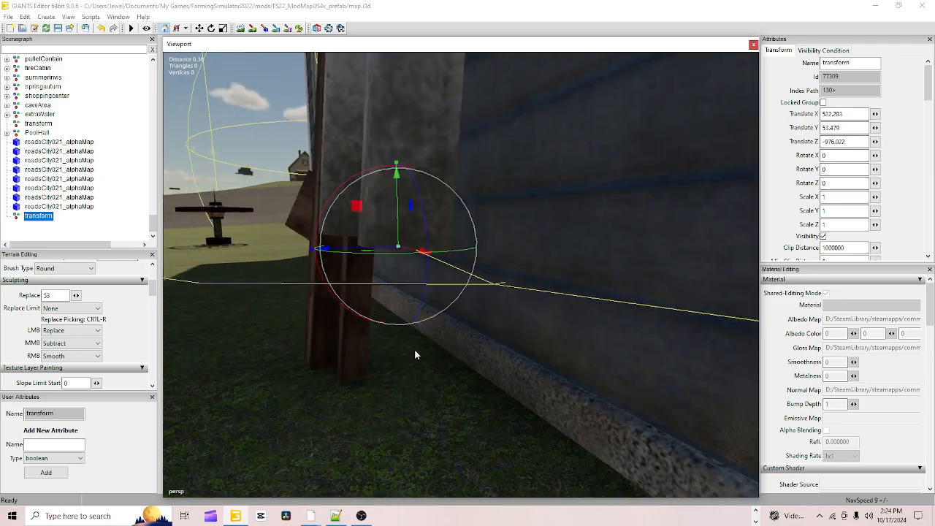
alt+drag(451, 315, 557, 268)
scroll(468, 355, down, 10)
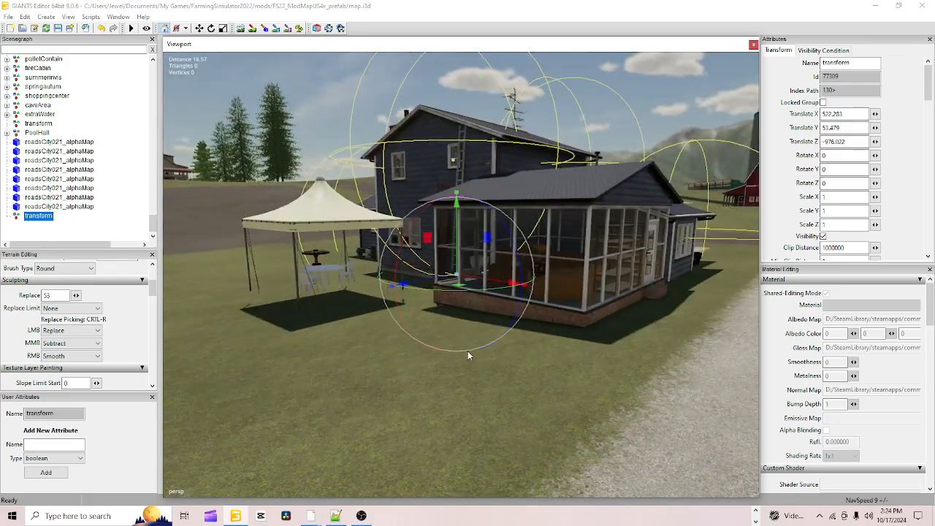
alt+drag(467, 351, 436, 365)
alt+right_drag(436, 365, 532, 321)
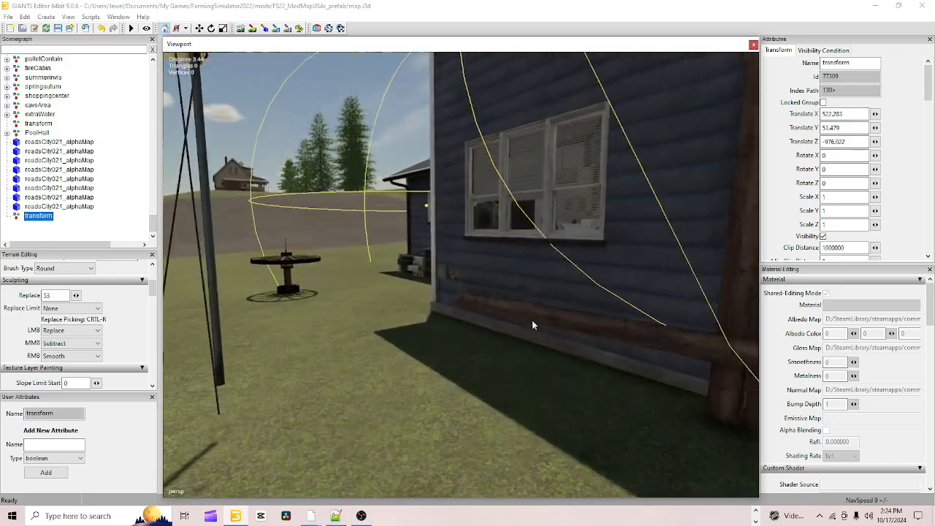
alt+drag(532, 321, 642, 351)
alt+right_drag(641, 352, 557, 315)
alt+drag(556, 315, 595, 347)
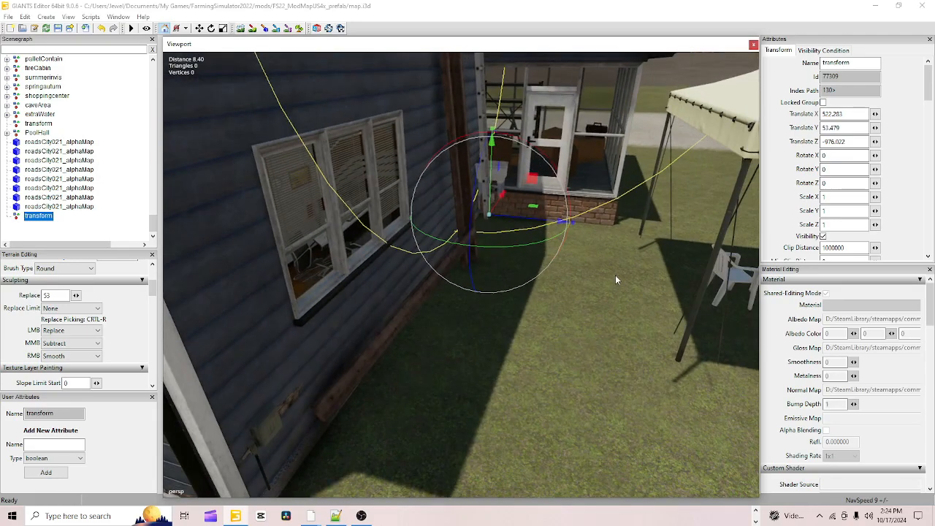
Step: Copy the transform group's Translate Y value of 53.479 into the terrain sculpting Replace height
click(48, 231)
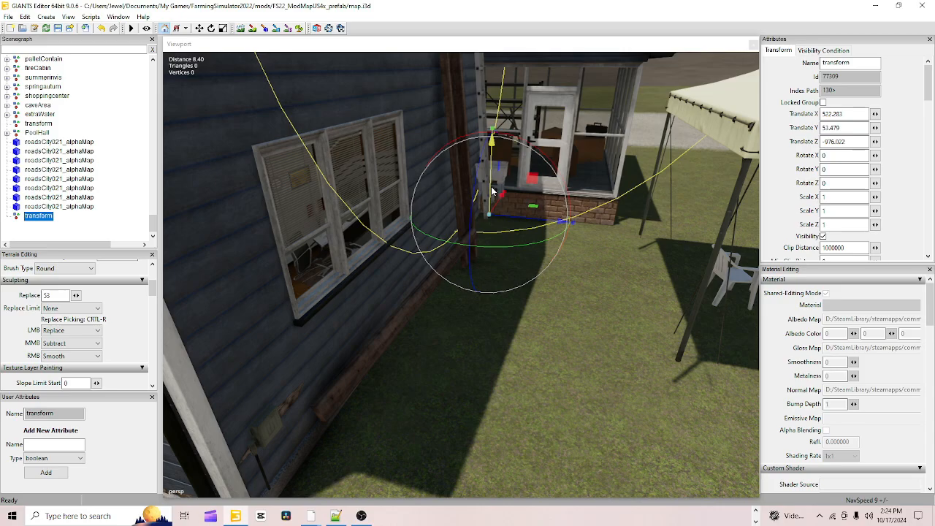
drag(493, 192, 492, 187)
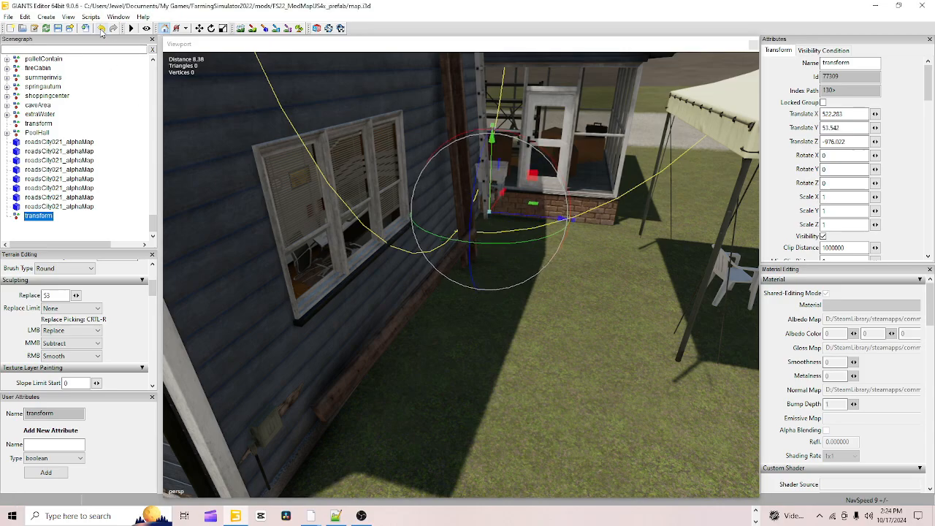
key(ctrl+z)
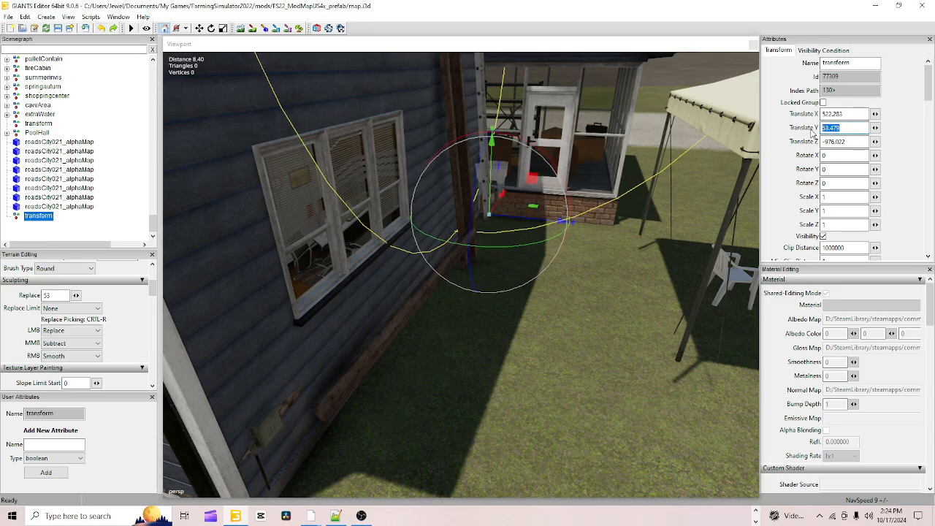
right_click(833, 129)
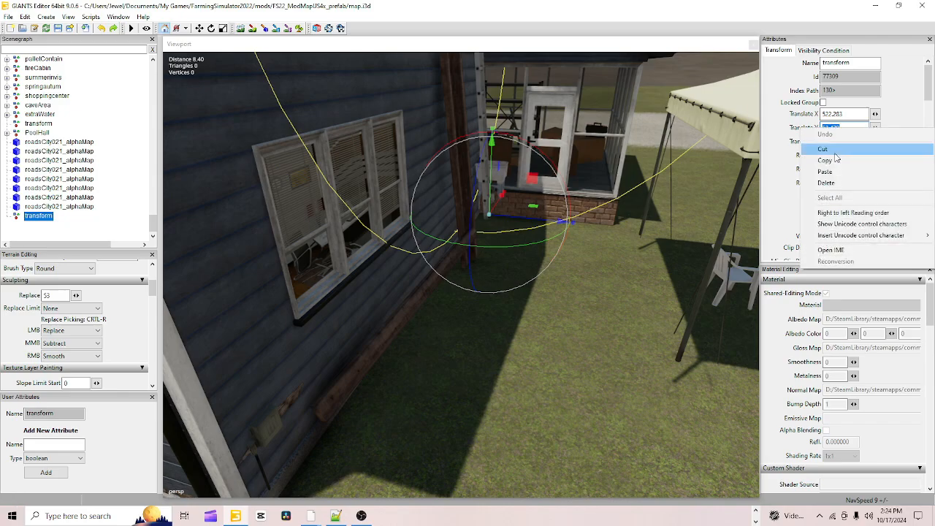
click(830, 164)
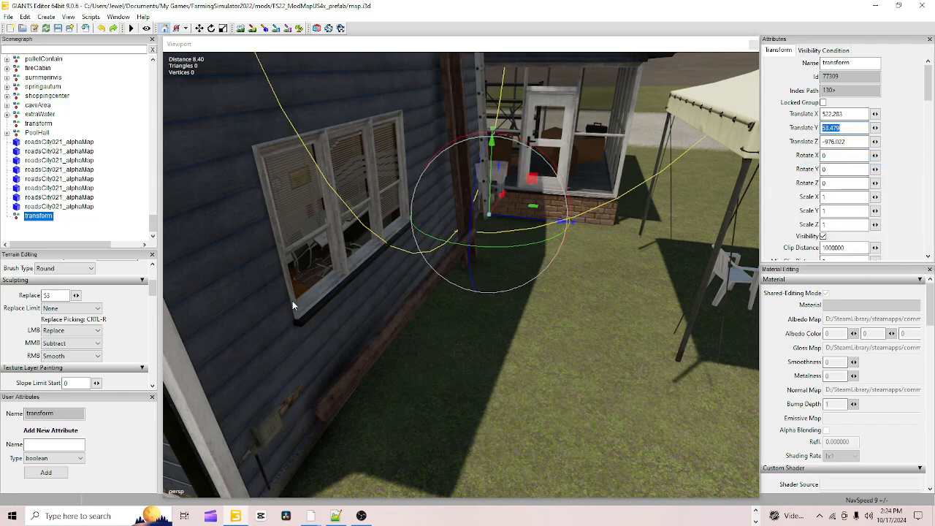
right_click(47, 295)
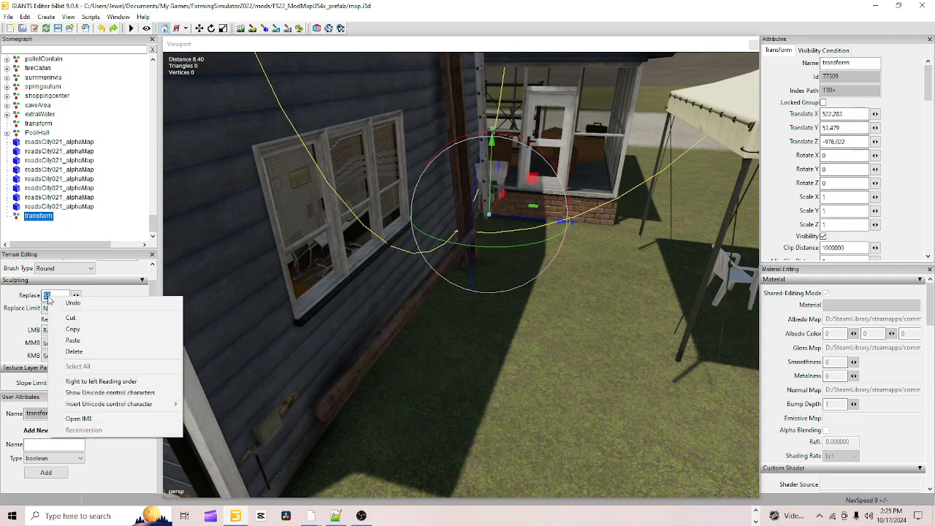
click(72, 341)
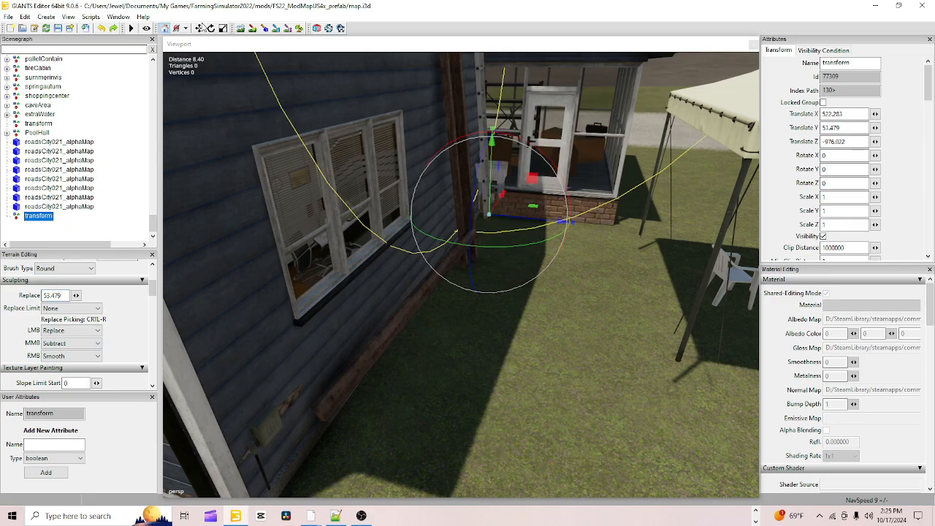
Step: Raise the terrain to 53.479 along the blue house wall and up to the base of the screened porch
click(240, 30)
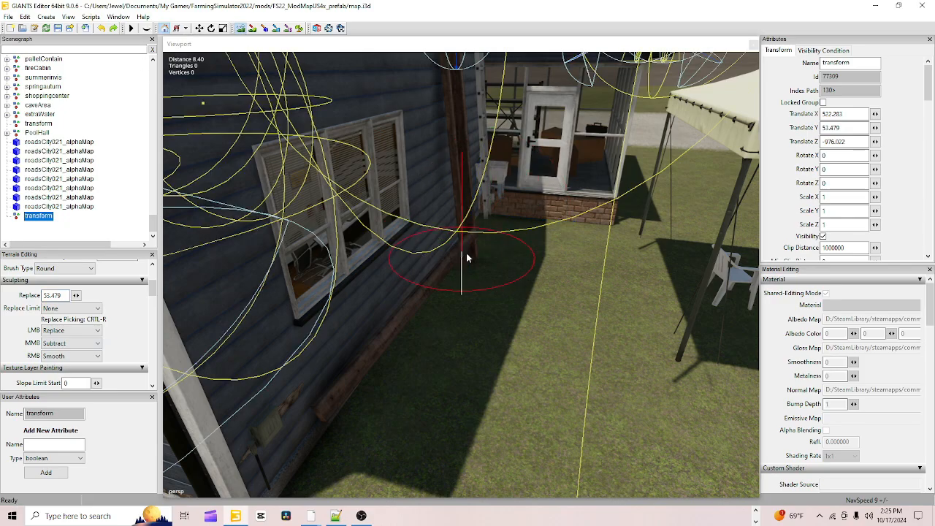
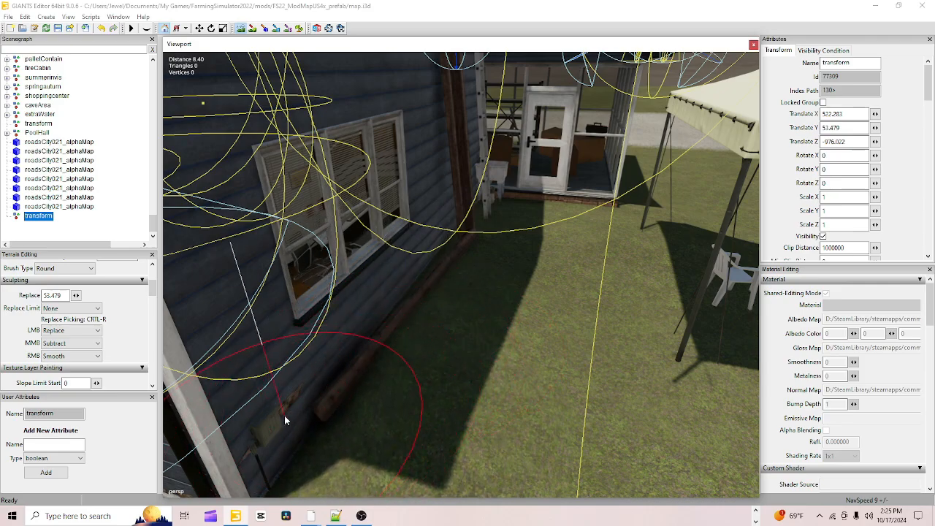
mouse_move(291, 414)
mouse_down()
mouse_move(302, 419)
mouse_move(351, 391)
mouse_move(275, 448)
mouse_up()
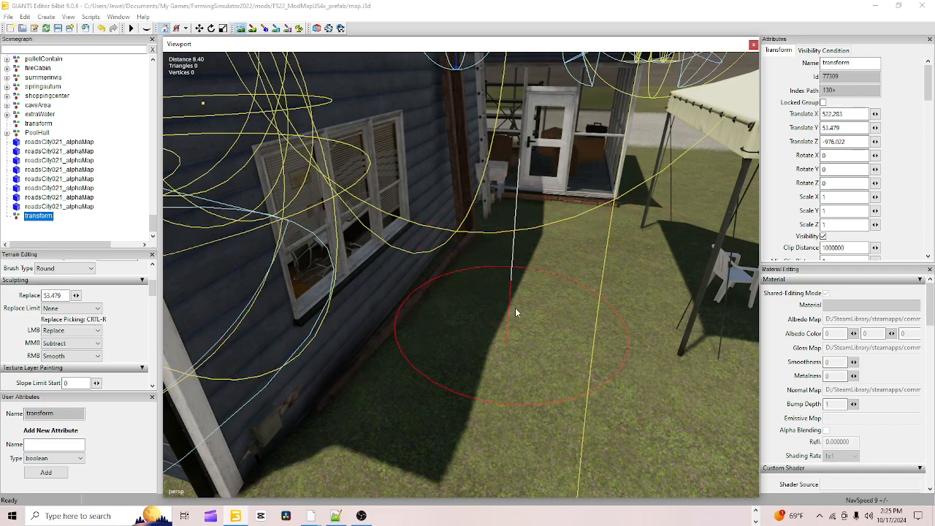
click(238, 31)
Step: Examine the raised ground along the foundation and at the feet of the ladder, sink and bucket
scroll(510, 410, up, 5)
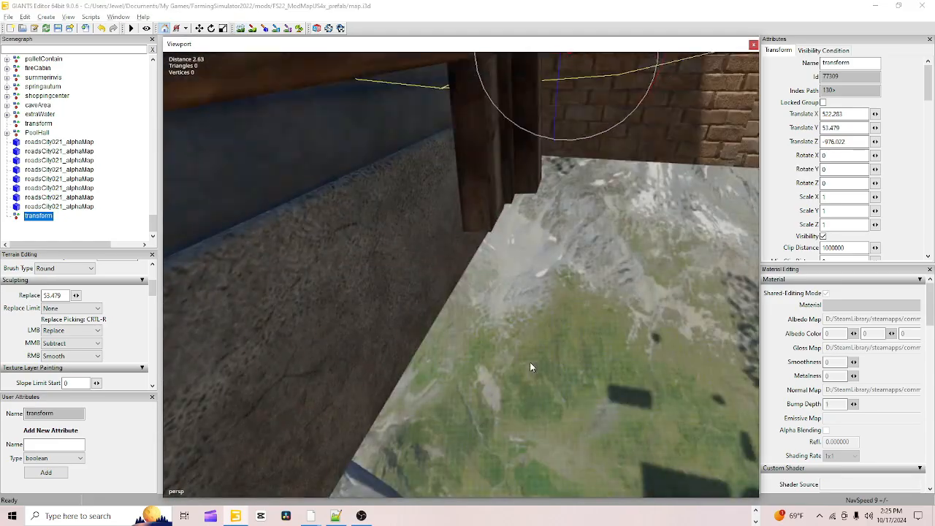
alt+drag(529, 361, 565, 310)
alt+middle_drag(565, 311, 511, 363)
scroll(511, 363, up, 2)
scroll(511, 358, up, 2)
alt+drag(511, 358, 545, 340)
scroll(469, 340, down, 3)
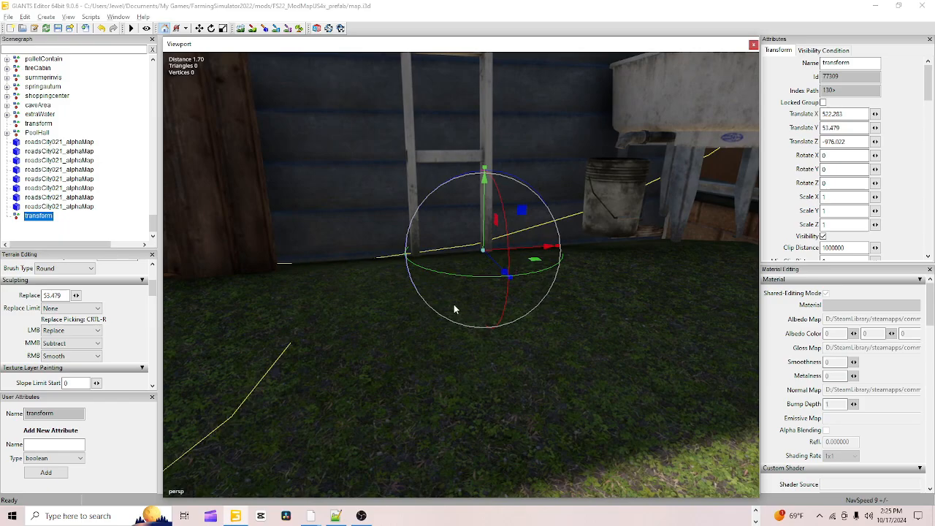
scroll(454, 303, up, 3)
alt+middle_drag(454, 302, 464, 333)
alt+drag(465, 335, 530, 337)
scroll(460, 334, up, 3)
scroll(530, 341, down, 3)
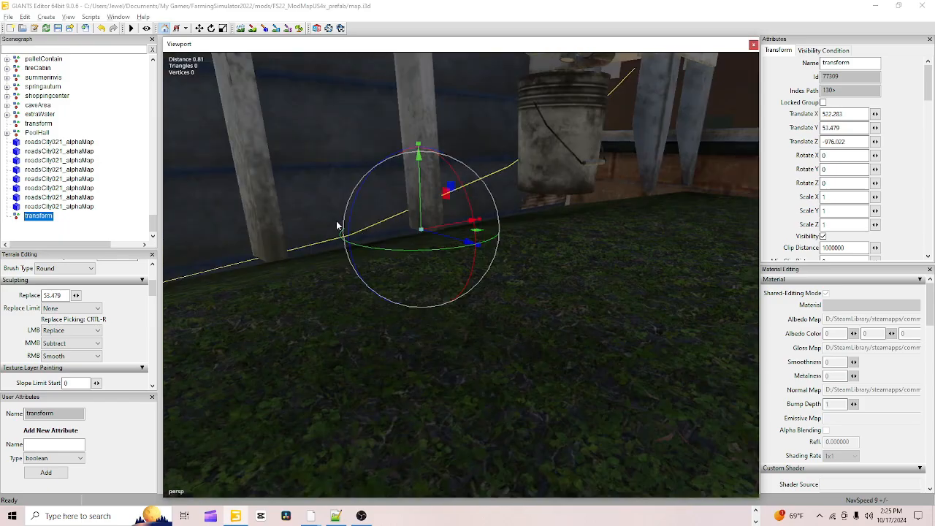
Step: Sculpt the terrain at height 53.479 around the ladder legs and bucket against the house wall
click(240, 28)
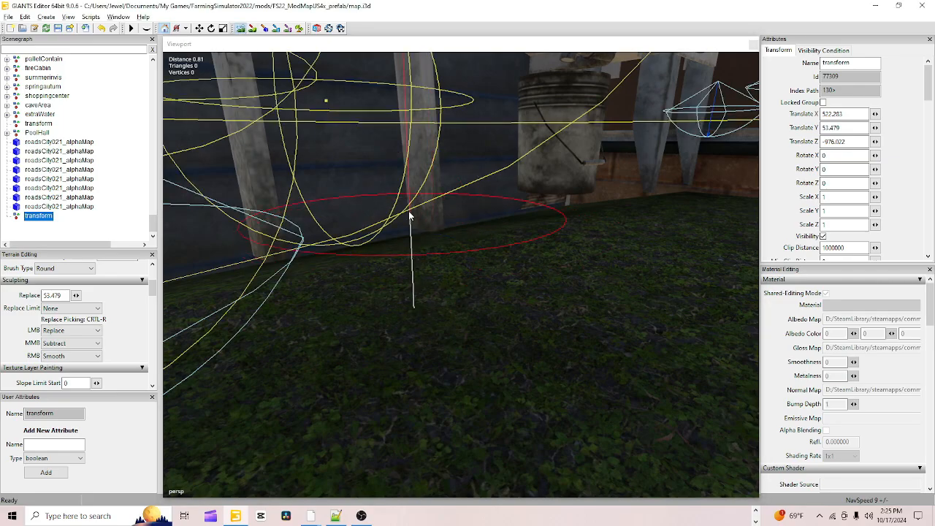
mouse_move(414, 198)
mouse_down()
mouse_move(346, 190)
mouse_move(215, 236)
mouse_move(198, 206)
mouse_move(168, 229)
mouse_up()
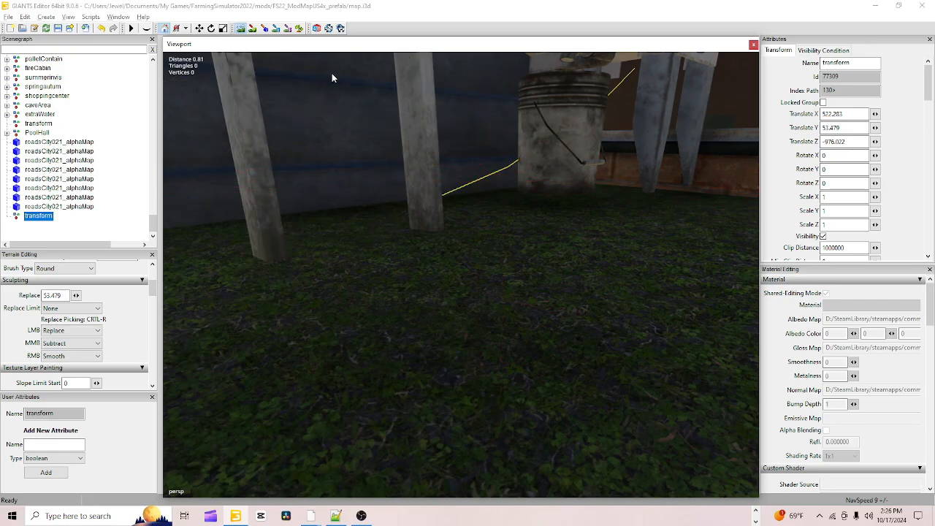
click(240, 29)
Step: Examine the ground along the house foundation and under the garden tent, table and chairs
mouse_move(528, 209)
alt+mouse_down()
mouse_move(491, 235)
mouse_move(252, 214)
mouse_move(397, 298)
mouse_move(444, 313)
mouse_move(434, 283)
mouse_move(419, 275)
mouse_move(519, 278)
alt+mouse_up()
scroll(449, 310, up, 3)
scroll(419, 255, up, 2)
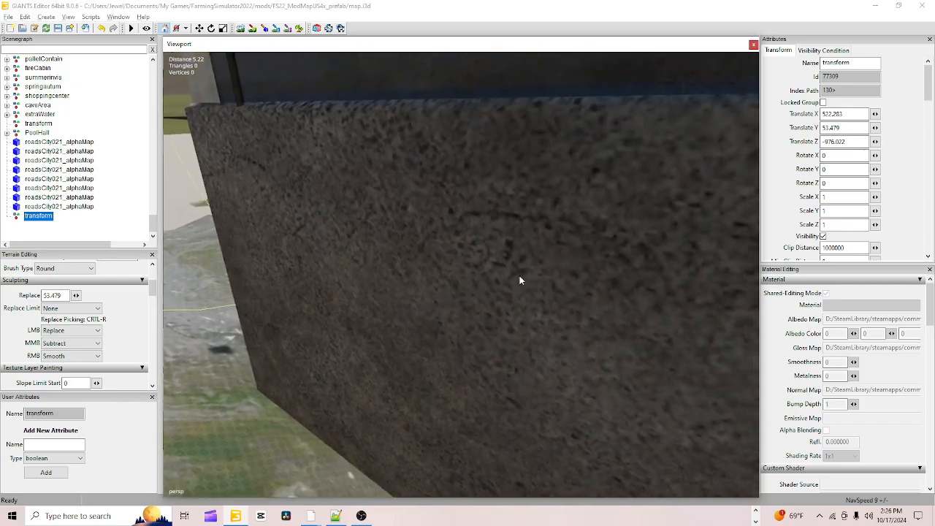
scroll(519, 267, down, 4)
alt+drag(454, 201, 545, 217)
scroll(605, 190, down, 3)
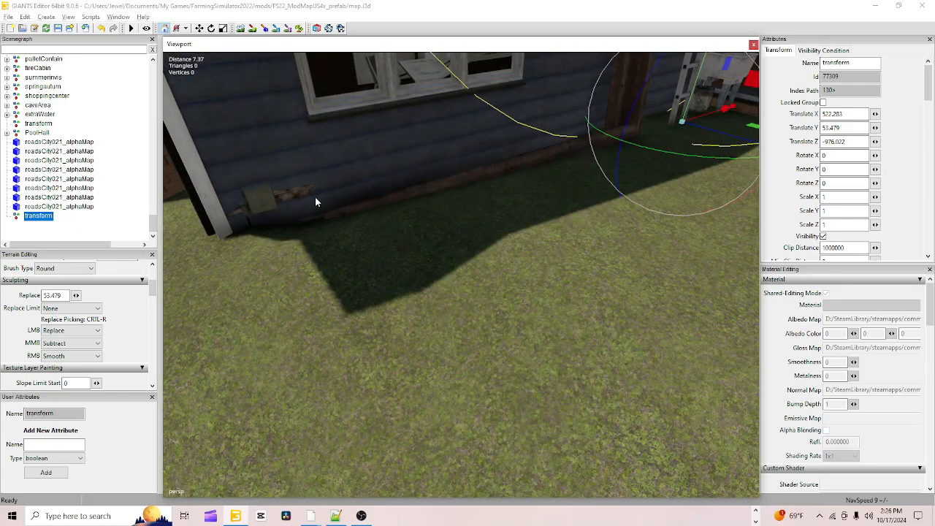
alt+drag(315, 198, 170, 181)
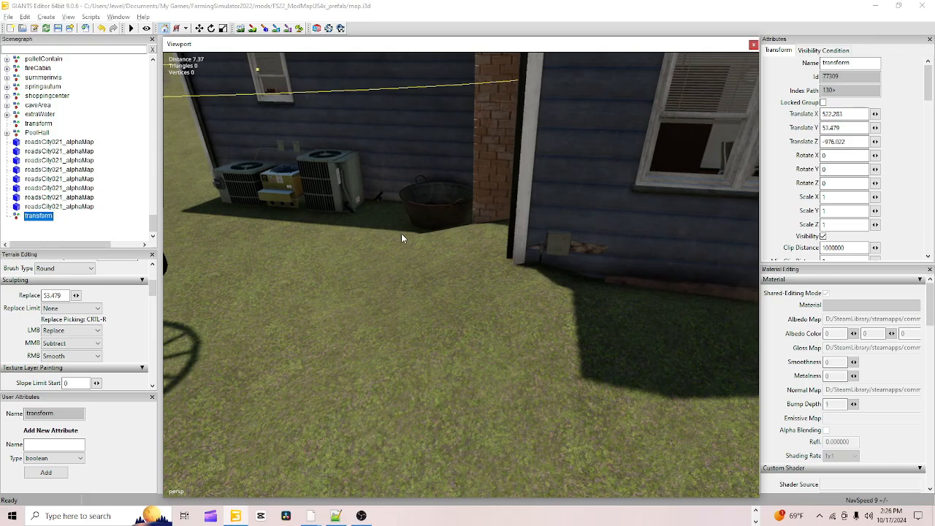
alt+drag(401, 238, 664, 234)
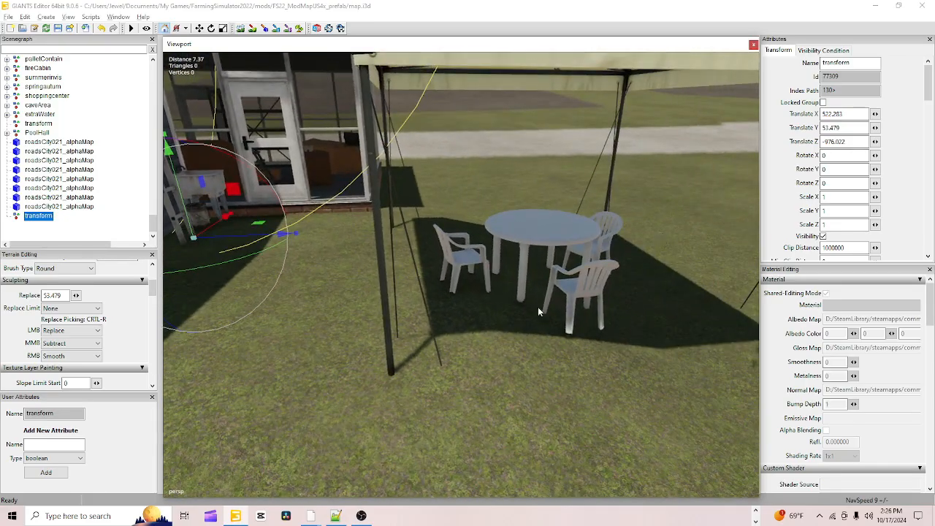
scroll(508, 322, up, 3)
alt+drag(516, 308, 505, 258)
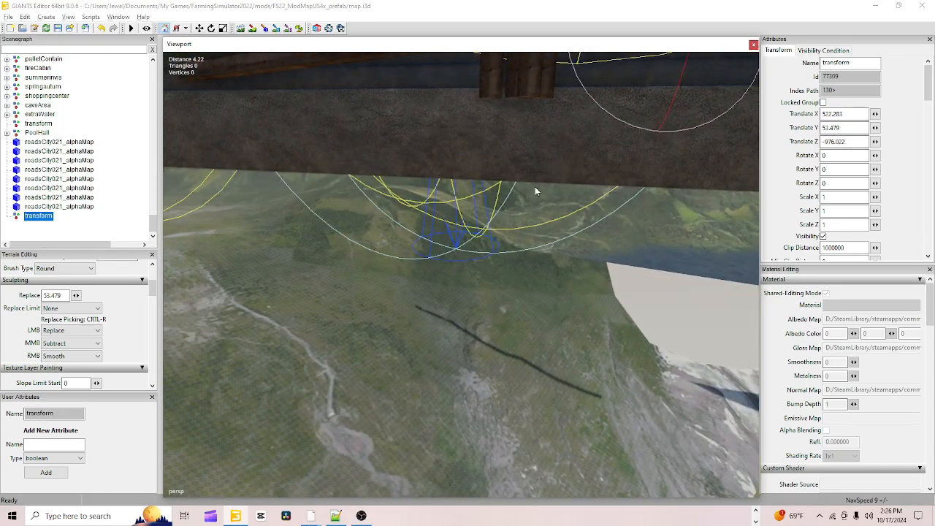
scroll(504, 258, down, 5)
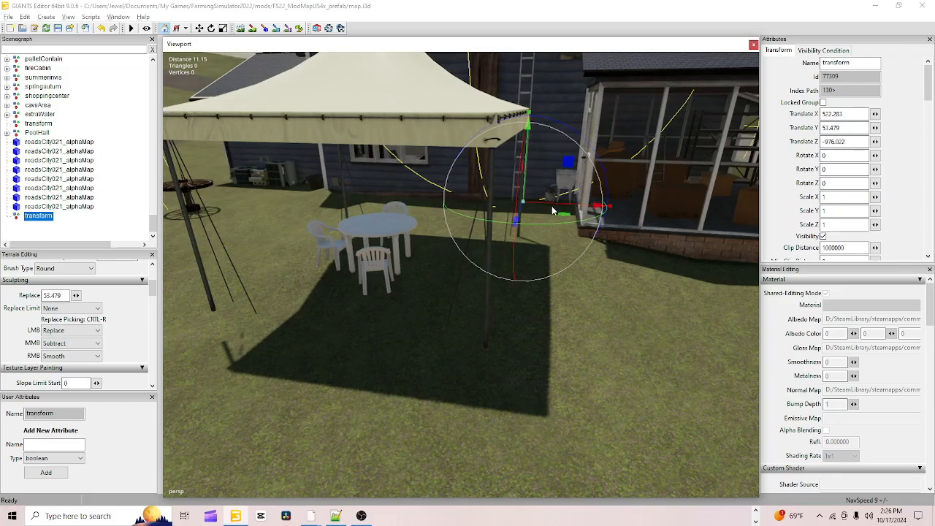
mouse_move(495, 254)
alt+mouse_down()
mouse_move(434, 272)
mouse_move(518, 283)
mouse_move(487, 259)
alt+mouse_up()
scroll(432, 279, up, 3)
scroll(502, 266, down, 2)
scroll(488, 275, up, 4)
scroll(479, 276, down, 3)
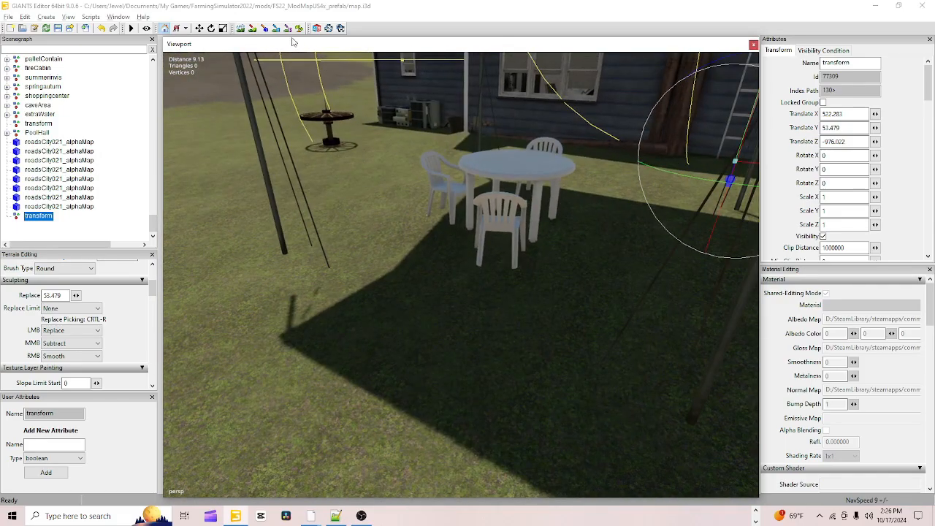
Step: Sculpt the terrain at height 53.479 around the garden tent poles and beneath the patio table and chairs
click(240, 29)
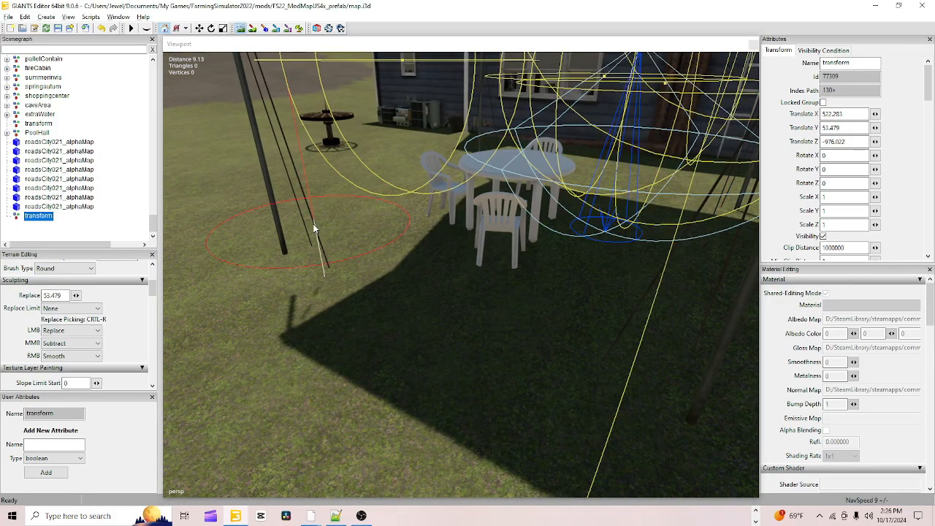
mouse_move(314, 227)
mouse_down()
mouse_move(271, 258)
mouse_move(256, 302)
mouse_move(300, 309)
mouse_up()
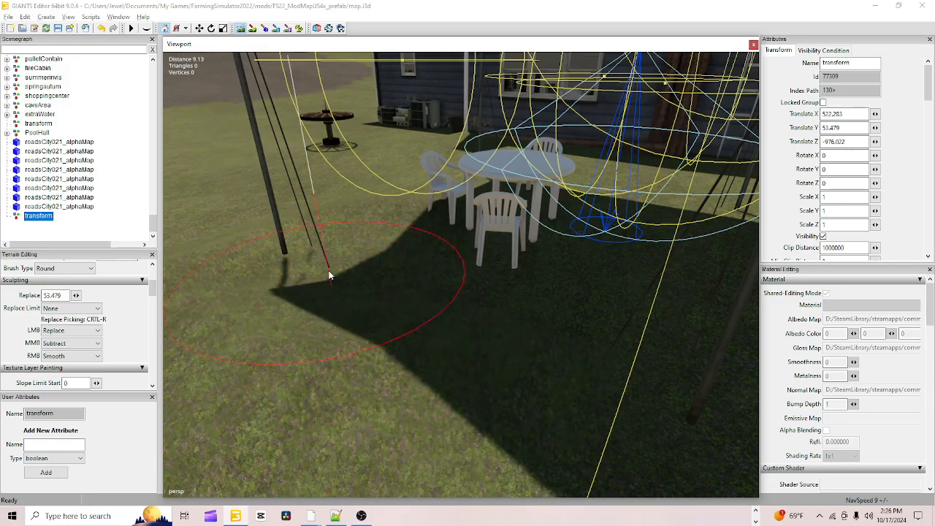
scroll(293, 257, up, 3)
drag(321, 249, 370, 259)
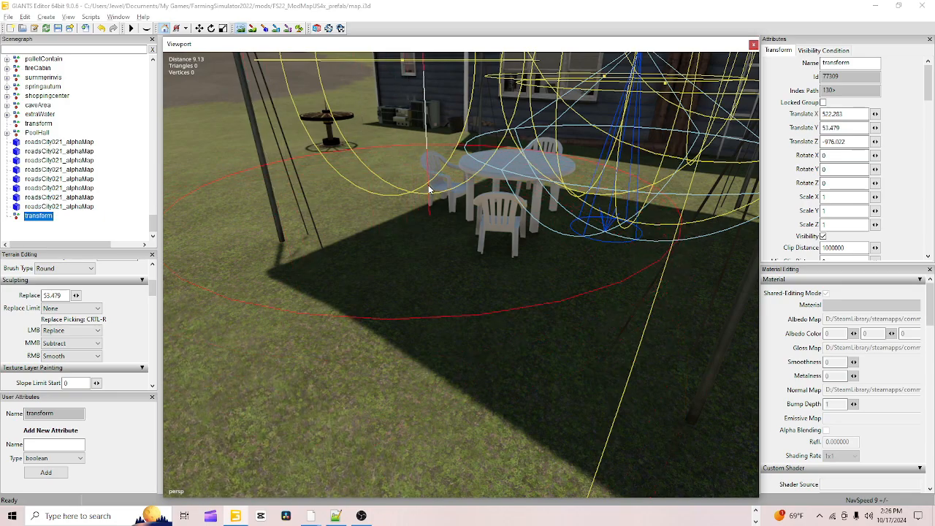
mouse_move(451, 173)
mouse_down()
mouse_move(609, 197)
mouse_move(603, 326)
mouse_move(636, 292)
mouse_up()
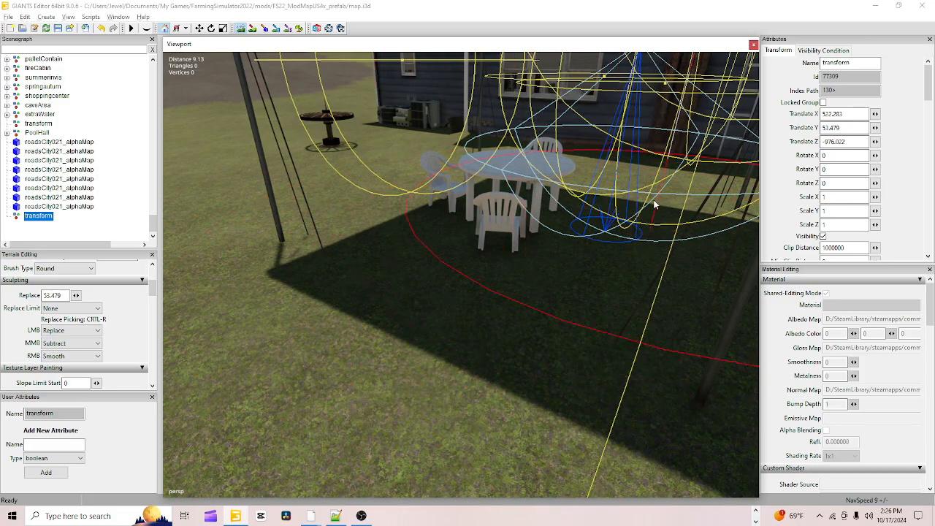
click(241, 27)
Step: Examine from above and below the ground how the plastic chair and table legs meet the sculpted terrain
scroll(414, 289, up, 3)
alt+drag(419, 283, 248, 266)
scroll(473, 298, up, 2)
scroll(470, 254, up, 1)
scroll(247, 267, down, 2)
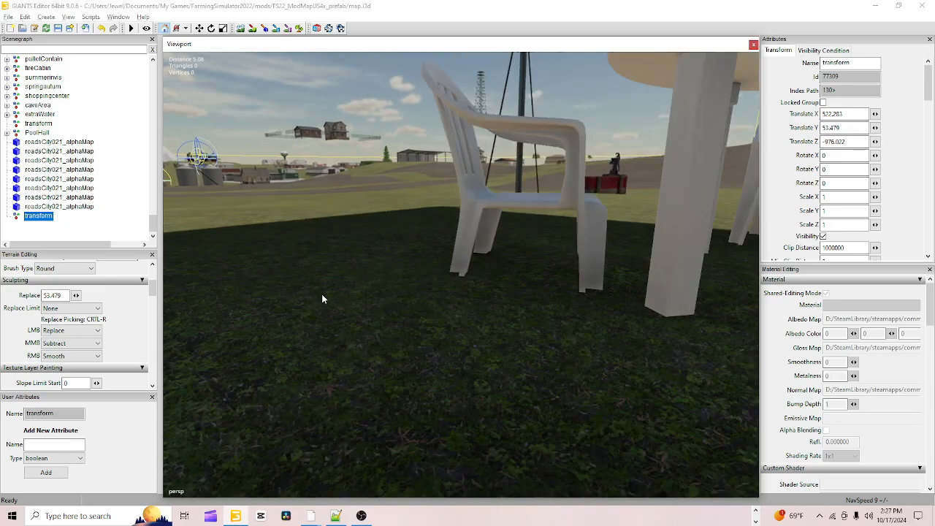
scroll(321, 293, up, 3)
alt+drag(329, 298, 348, 276)
scroll(348, 276, down, 1)
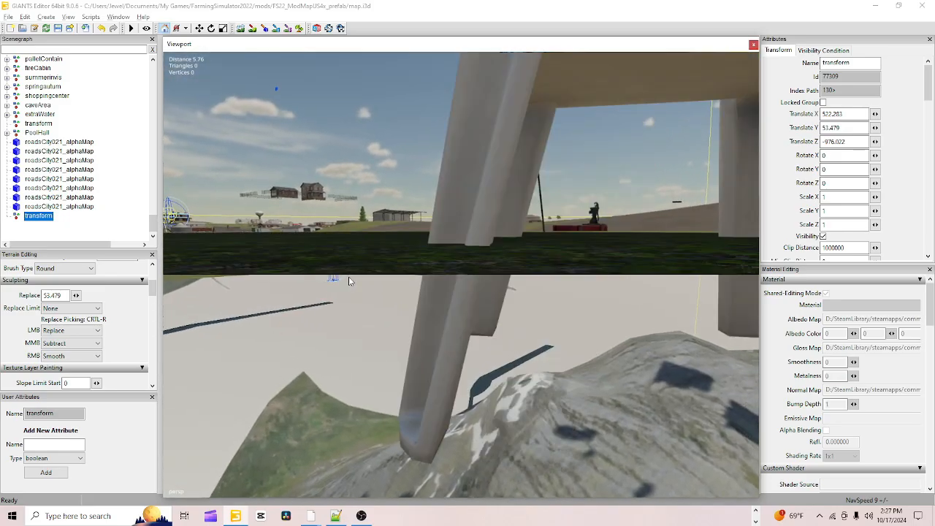
alt+drag(470, 392, 463, 438)
scroll(461, 411, up, 2)
alt+drag(465, 404, 494, 329)
scroll(493, 328, down, 5)
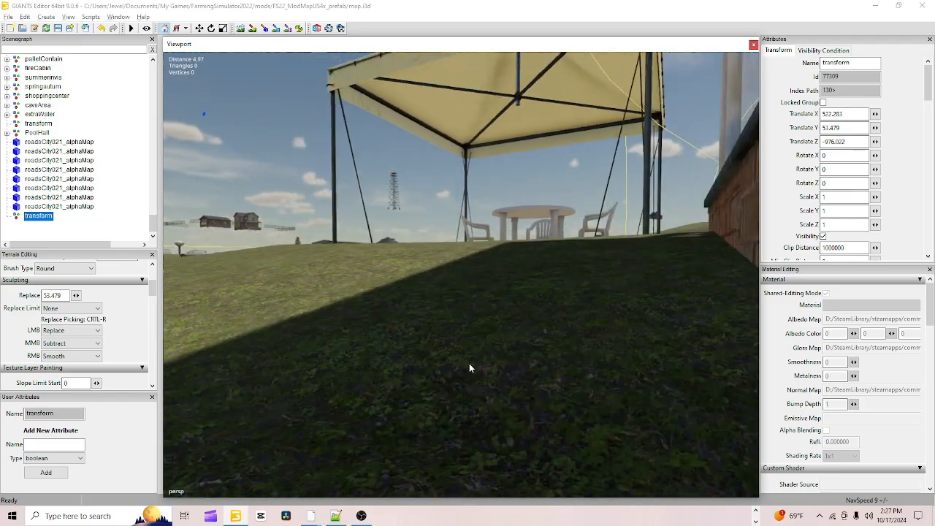
mouse_move(468, 363)
alt+mouse_down()
mouse_move(475, 346)
mouse_move(504, 351)
mouse_move(473, 337)
mouse_move(453, 344)
mouse_move(460, 347)
alt+mouse_up()
scroll(484, 335, up, 3)
scroll(483, 343, up, 2)
scroll(485, 342, up, 1)
scroll(437, 339, up, 3)
scroll(465, 345, down, 3)
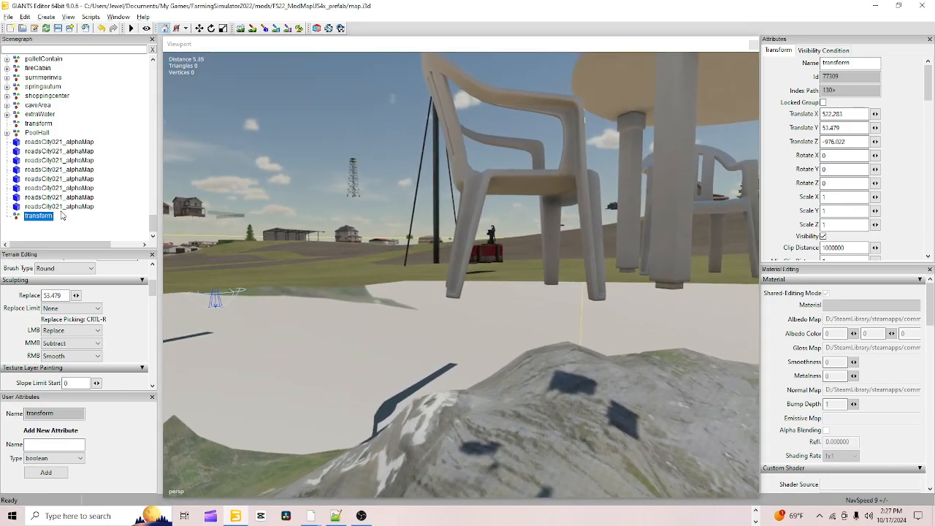
Step: Place the transform group at the foot of the plastic chair's leg and lower it to Translate Y 53.275
click(452, 296)
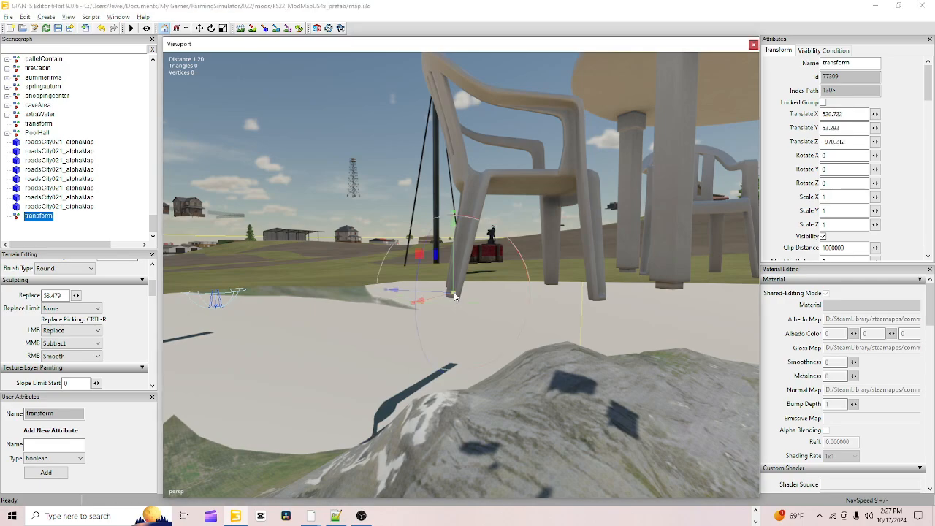
click(452, 301)
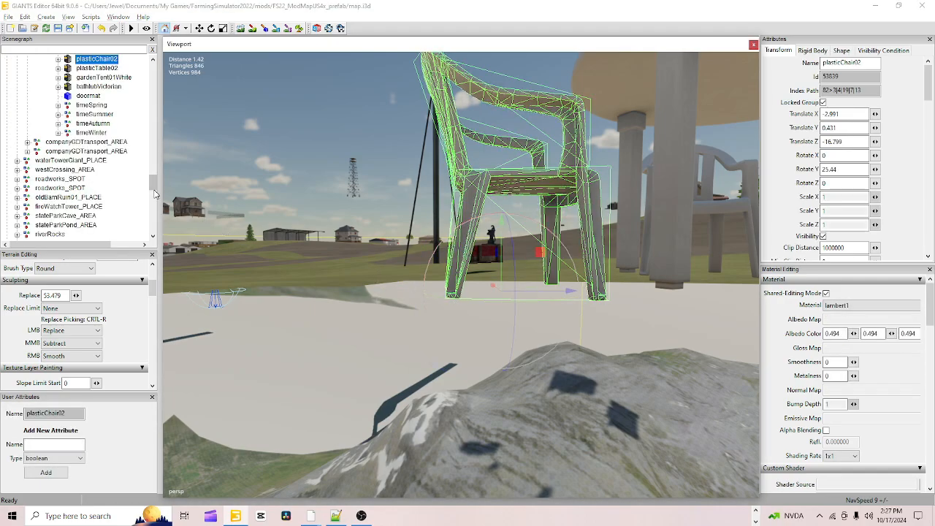
drag(152, 183, 120, 226)
click(38, 216)
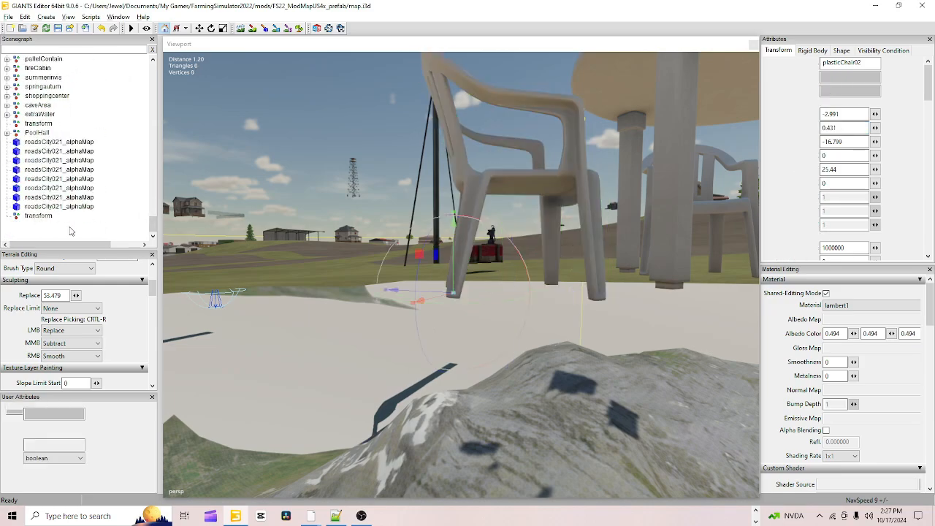
drag(456, 262, 454, 273)
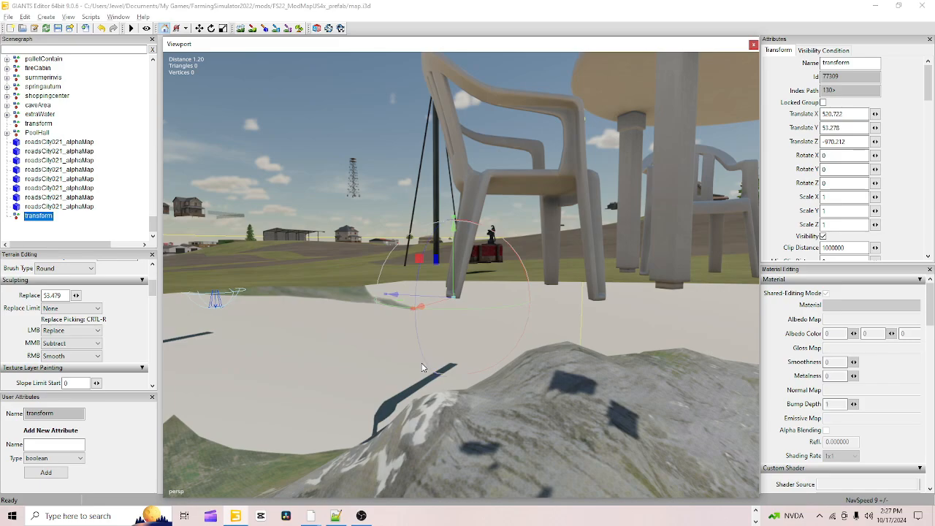
scroll(425, 361, up, 4)
alt+drag(427, 354, 561, 352)
scroll(538, 357, down, 2)
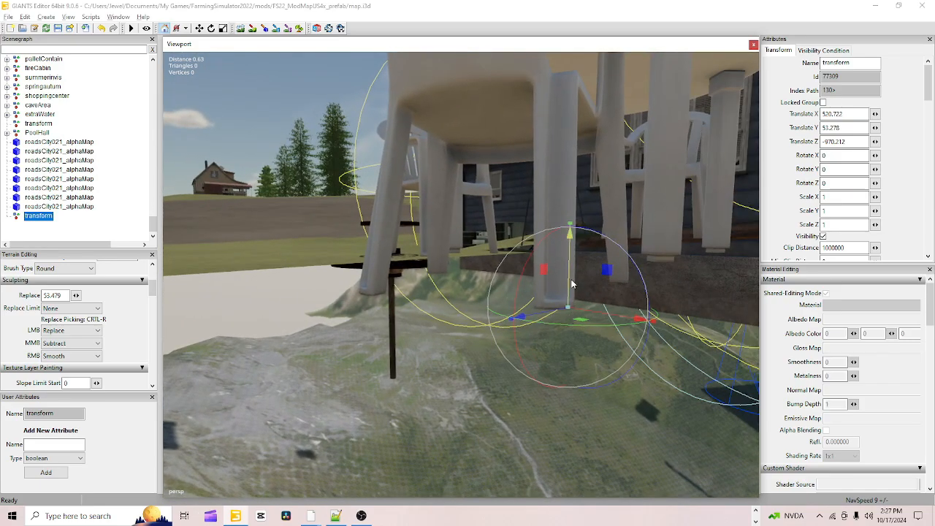
drag(568, 284, 569, 287)
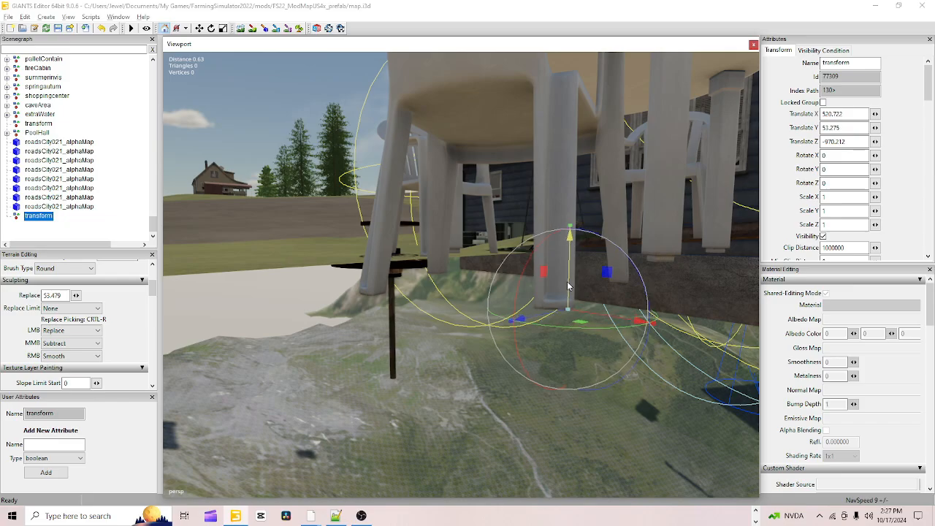
Step: Copy the transform group's Translate Y value of 53.275 into the terrain sculpting Replace height
alt+drag(457, 346, 571, 263)
key(f)
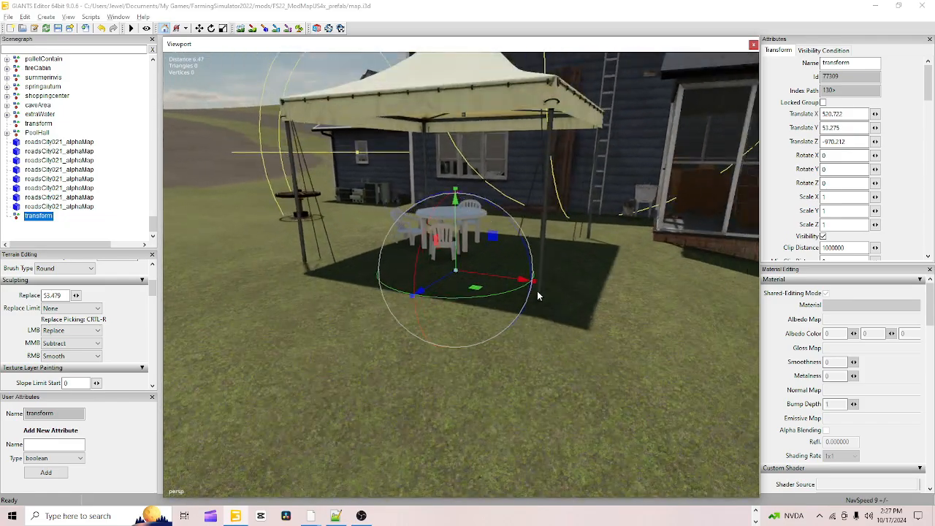
click(839, 128)
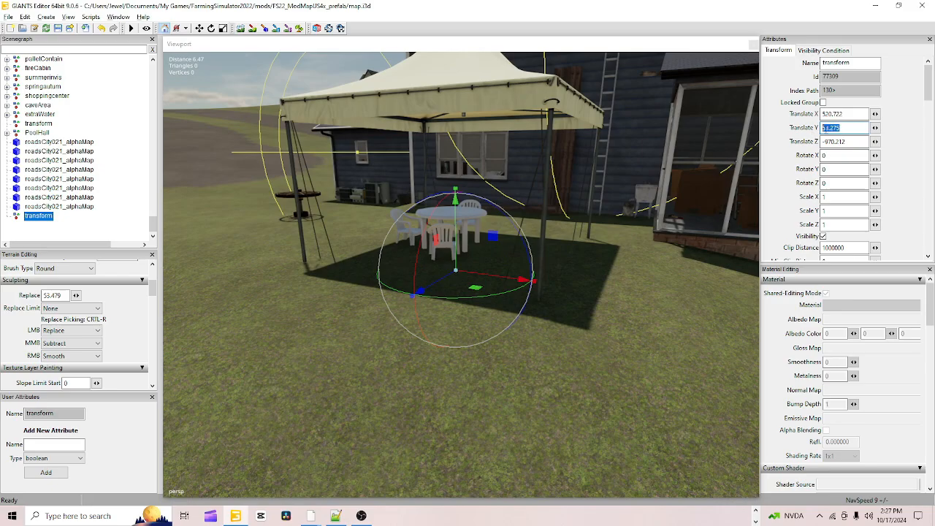
right_click(826, 129)
click(823, 162)
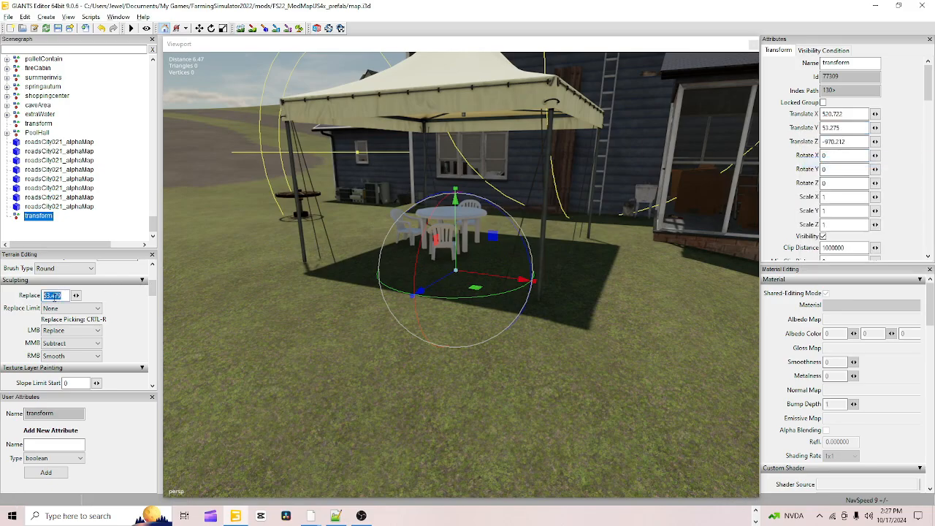
right_click(53, 296)
click(78, 341)
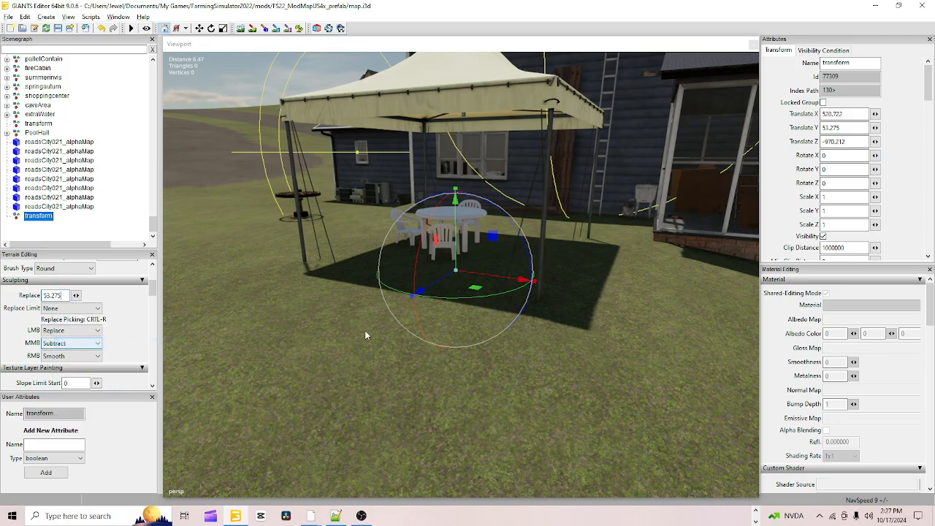
Step: Lower the terrain to 53.275 beneath the garden tent and around the patio table and chairs
click(240, 29)
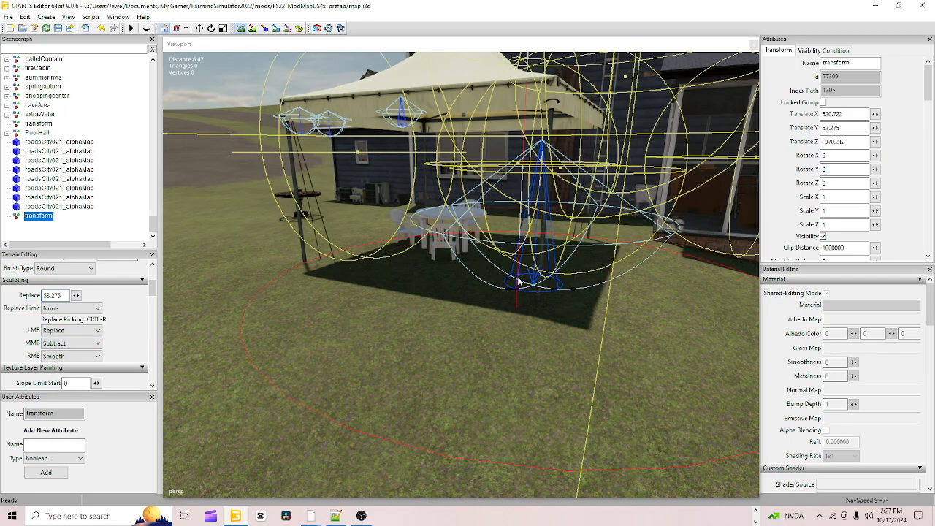
mouse_move(506, 253)
mouse_down()
mouse_move(470, 238)
mouse_move(417, 247)
mouse_move(411, 271)
mouse_move(408, 252)
mouse_move(315, 265)
mouse_up()
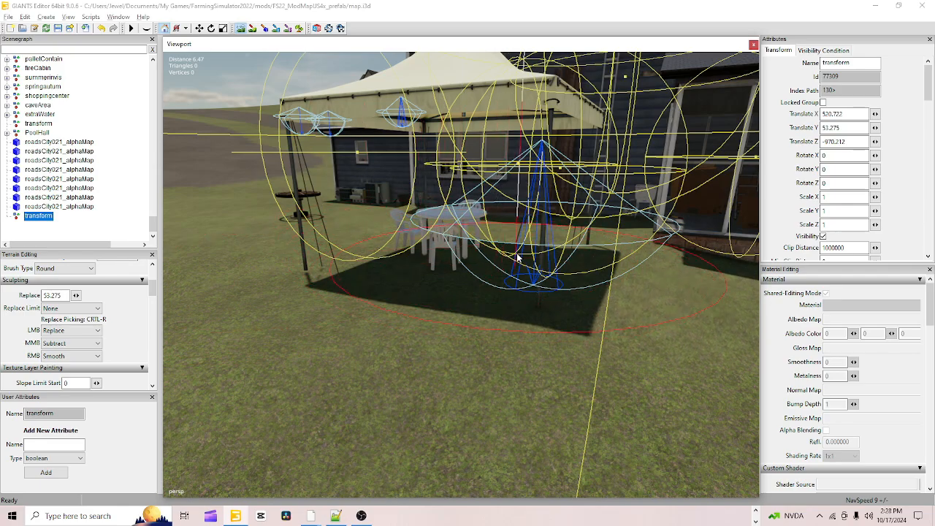
drag(517, 258, 603, 281)
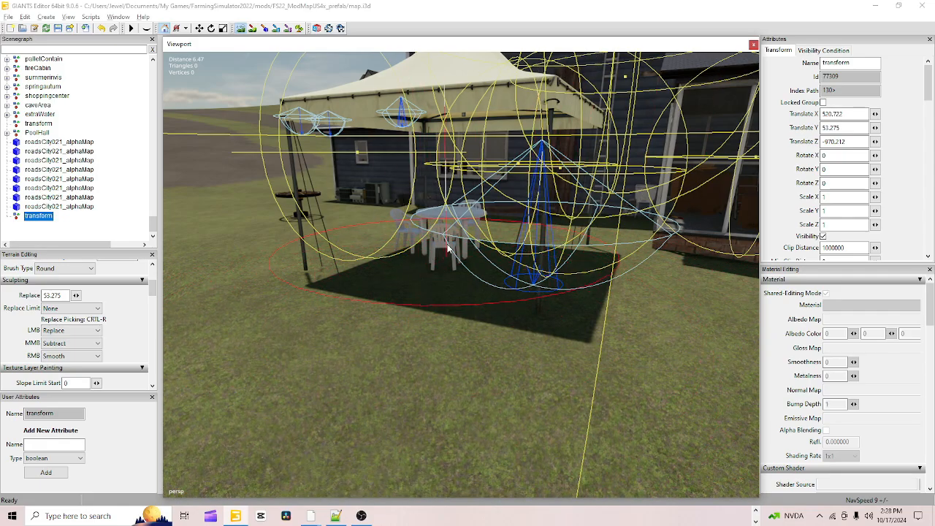
click(242, 30)
Step: Examine the feet of the plastic chairs and table against the lowered ground under the tent
scroll(307, 242, up, 8)
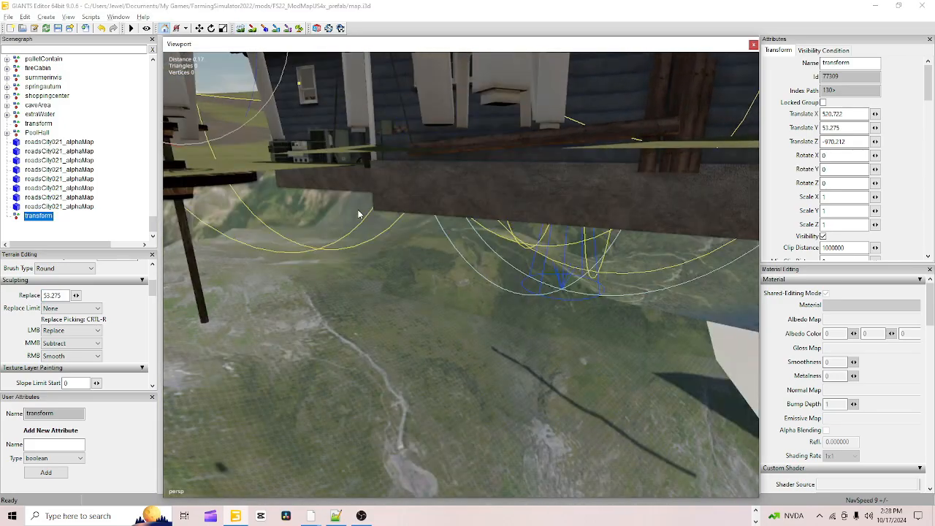
alt+drag(357, 214, 215, 223)
scroll(315, 238, down, 6)
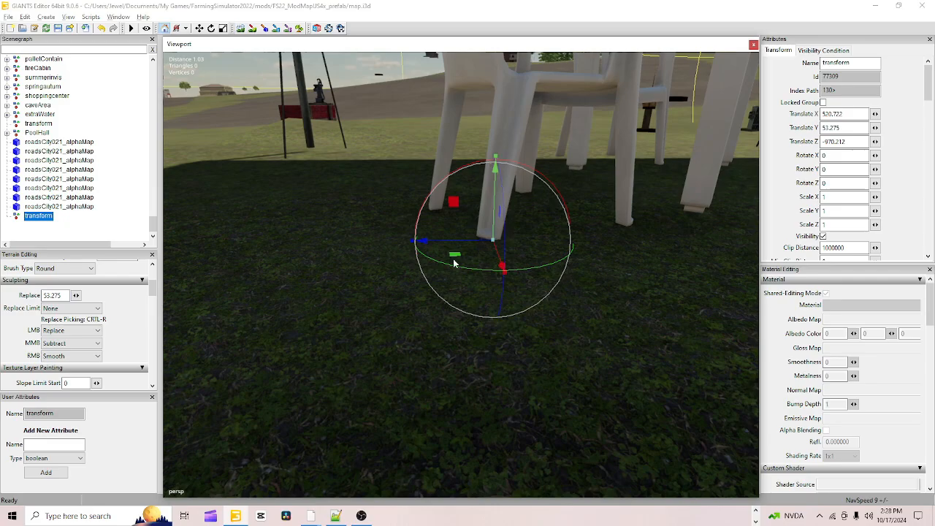
alt+drag(454, 259, 606, 254)
scroll(488, 252, up, 4)
scroll(268, 248, down, 3)
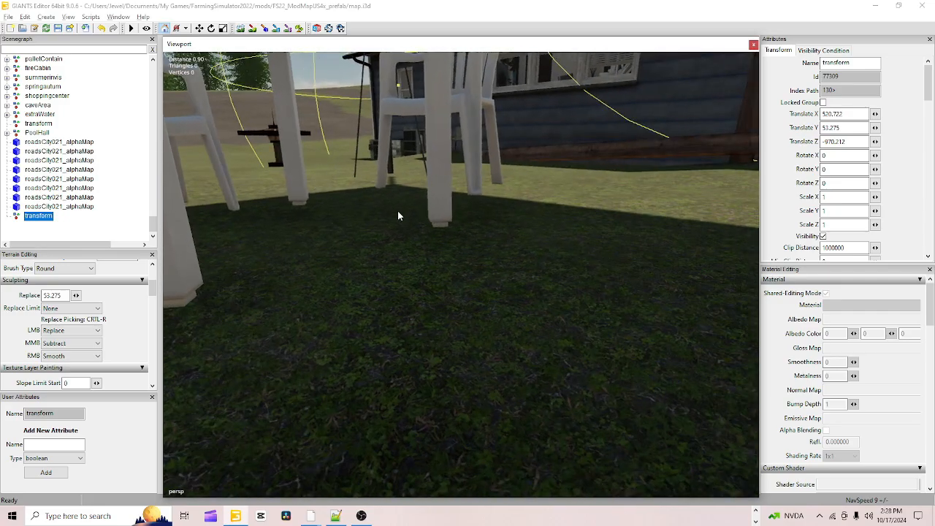
alt+drag(397, 215, 214, 222)
scroll(488, 219, down, 3)
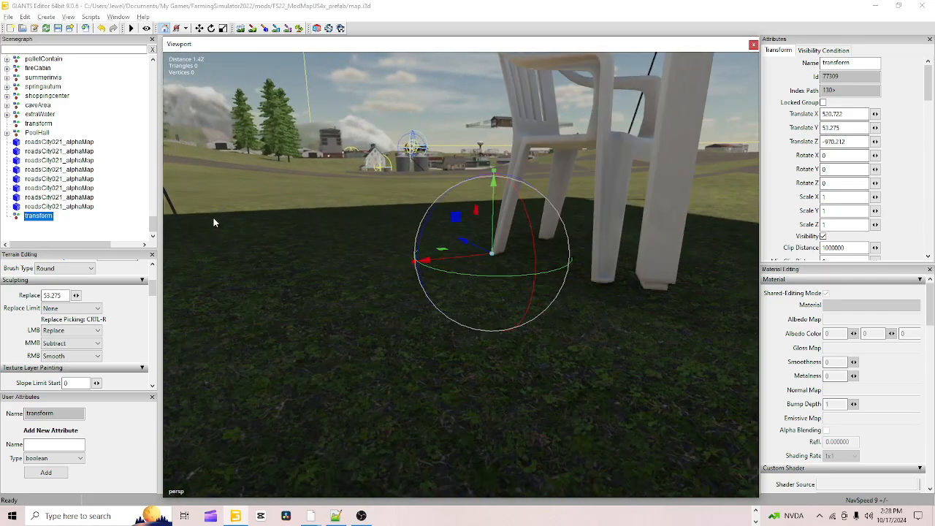
scroll(219, 213, down, 3)
alt+drag(334, 266, 278, 82)
scroll(414, 283, down, 3)
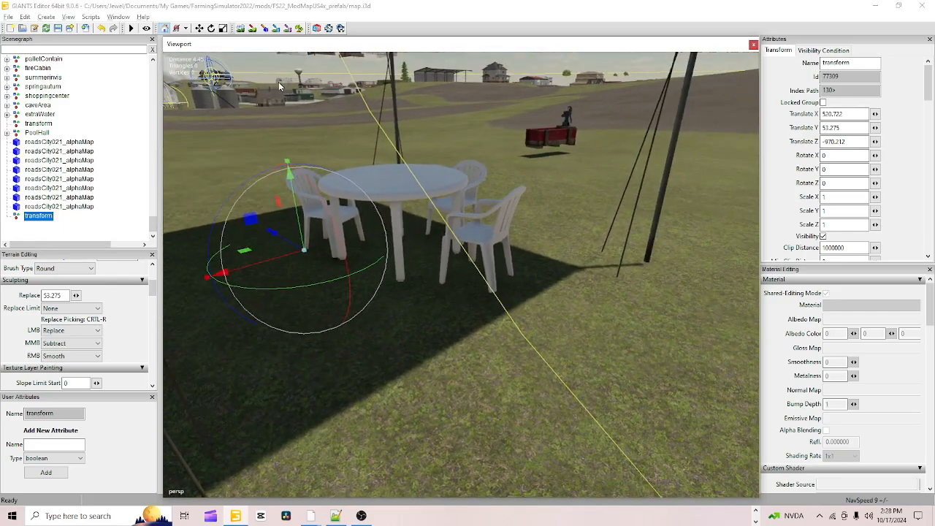
Step: Activate terrain sculpting and set its Replace height to 53.290
click(240, 28)
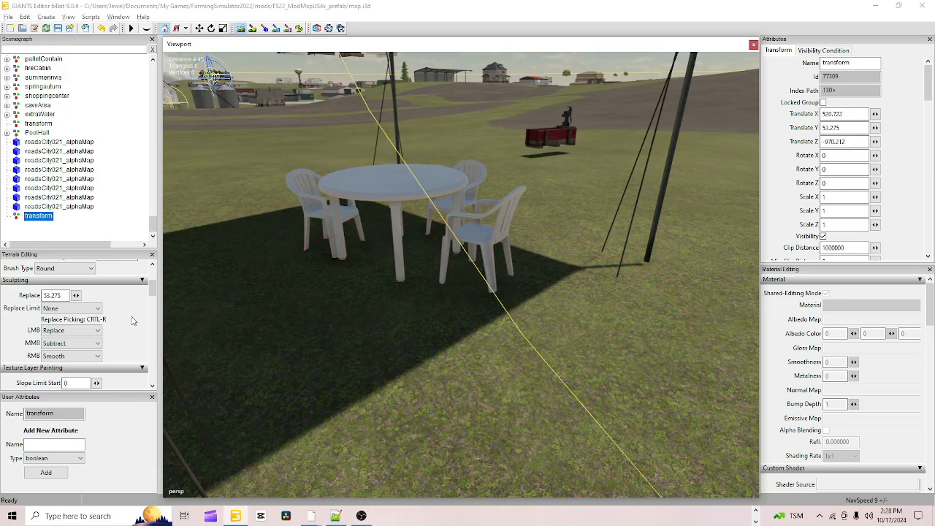
click(65, 296)
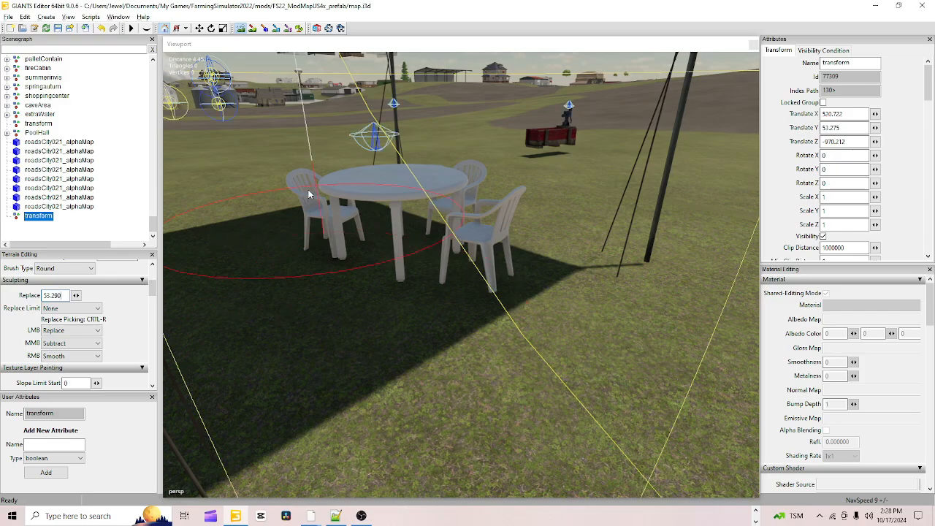
Step: Sculpt the ground beneath the patio table and chairs, increasing the Replace height to 53.3 and 53.4
click(476, 263)
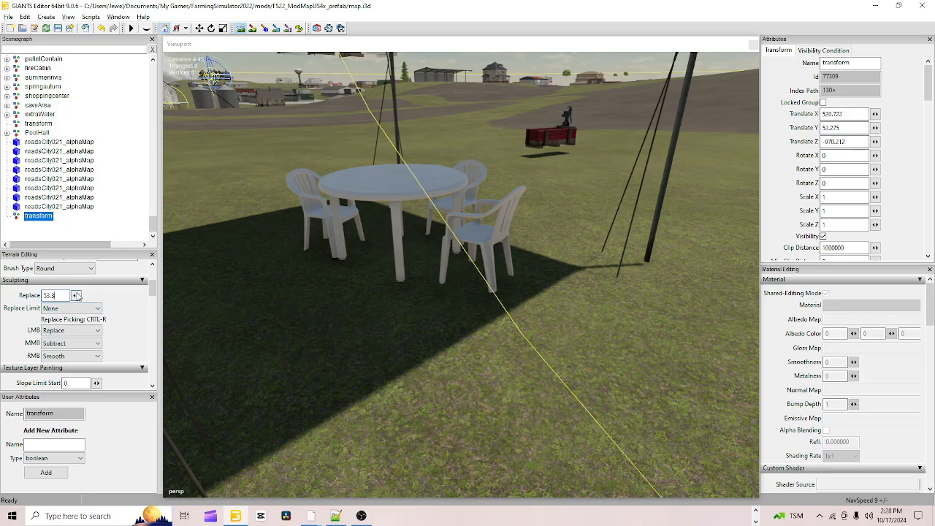
click(76, 293)
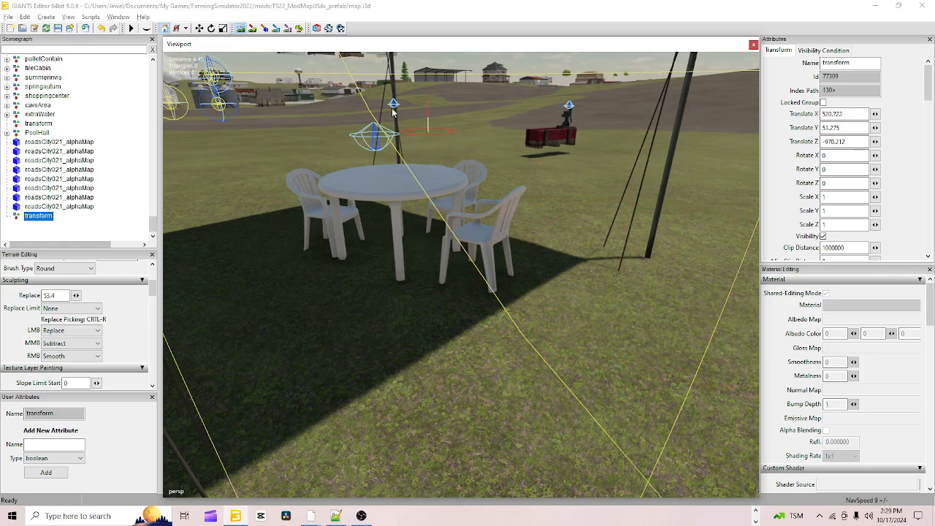
click(240, 28)
Step: Examine the feet of the plastic chairs and table against the ground from close range and several angles
scroll(455, 321, up, 3)
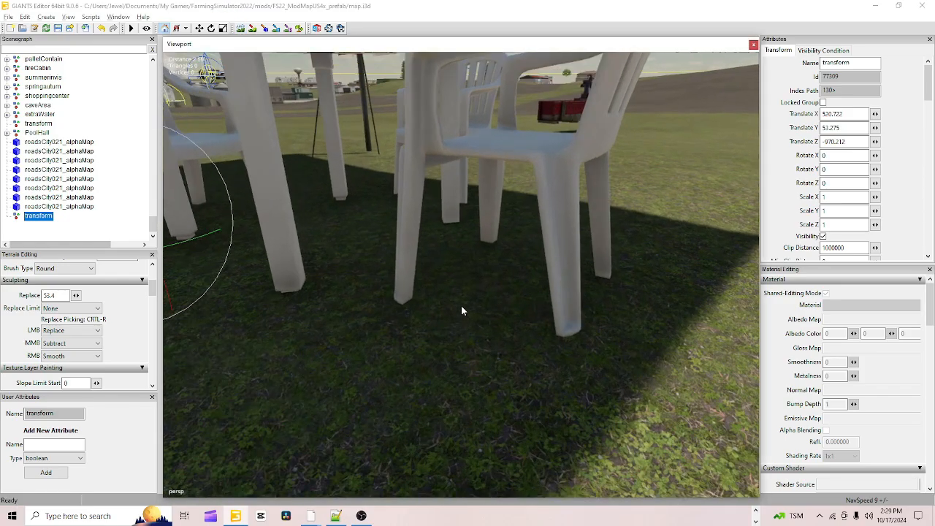
alt+drag(461, 305, 401, 285)
scroll(400, 285, up, 1)
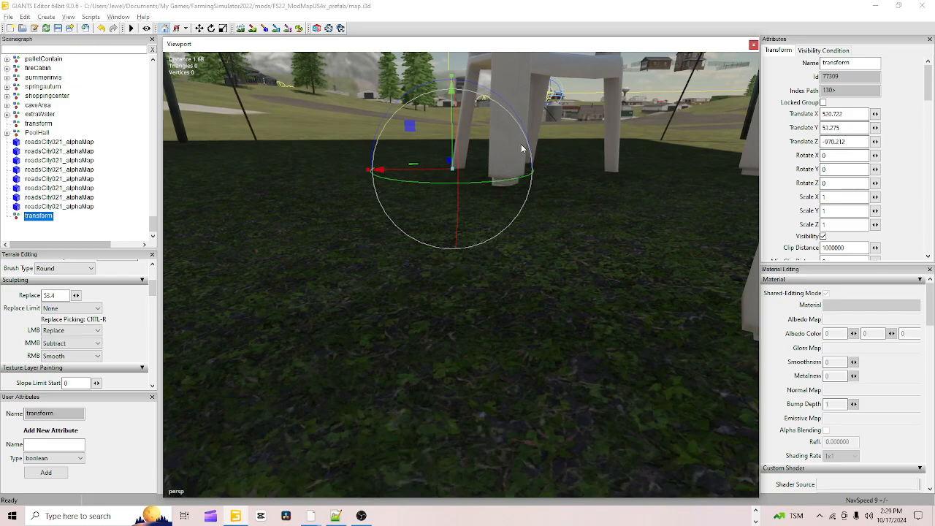
alt+drag(521, 192, 510, 273)
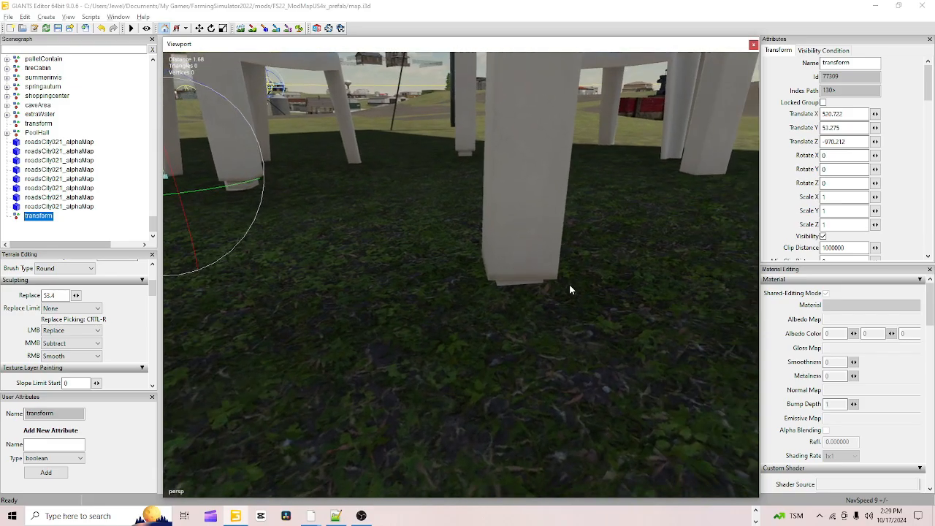
alt+drag(569, 289, 366, 251)
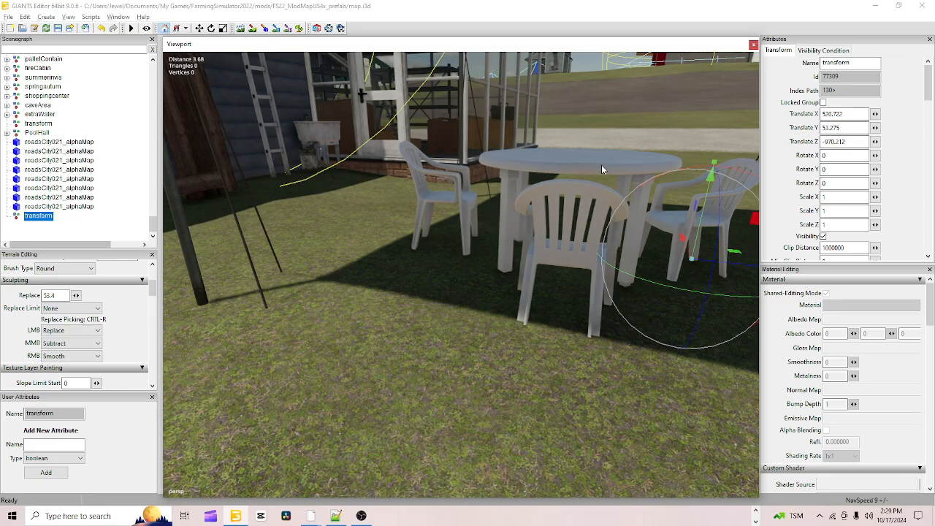
alt+drag(523, 280, 511, 258)
scroll(585, 204, down, 5)
scroll(511, 258, up, 2)
Step: Examine the ground contact along the house wall and beneath the bucket and utility sink
alt+drag(479, 318, 259, 252)
scroll(494, 303, up, 5)
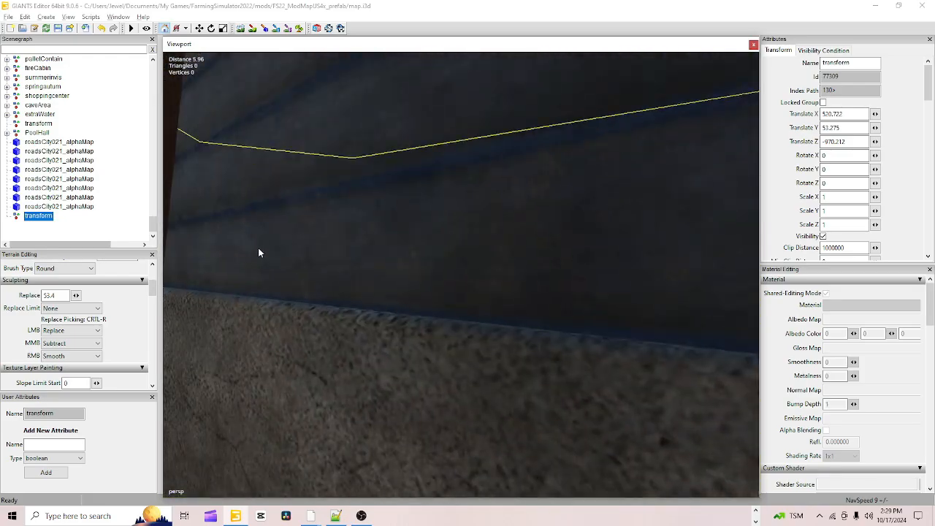
scroll(259, 252, down, 3)
alt+middle_drag(258, 252, 550, 337)
alt+drag(550, 337, 537, 294)
scroll(567, 312, up, 4)
scroll(539, 293, up, 5)
scroll(552, 319, down, 5)
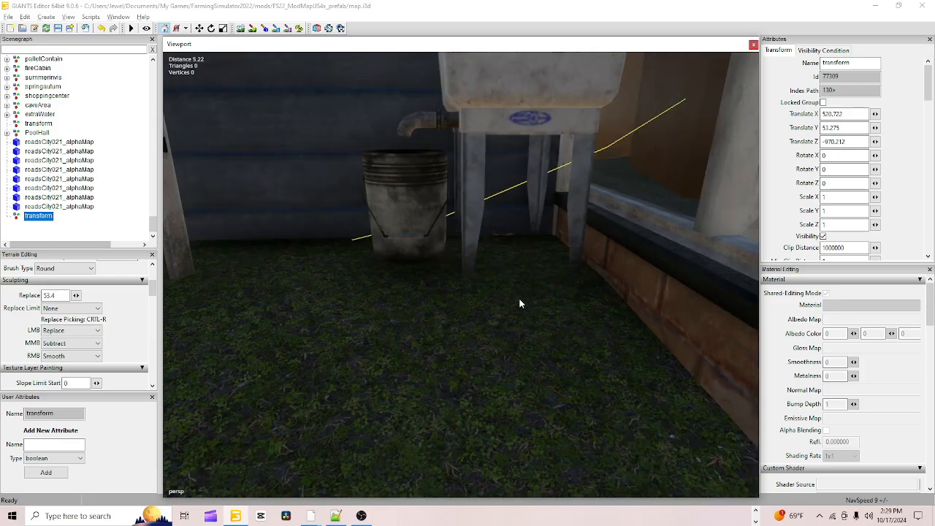
Step: Try to level the ground beneath the utility sink at a Replace height of 53.4 and undo the sculpting
click(240, 28)
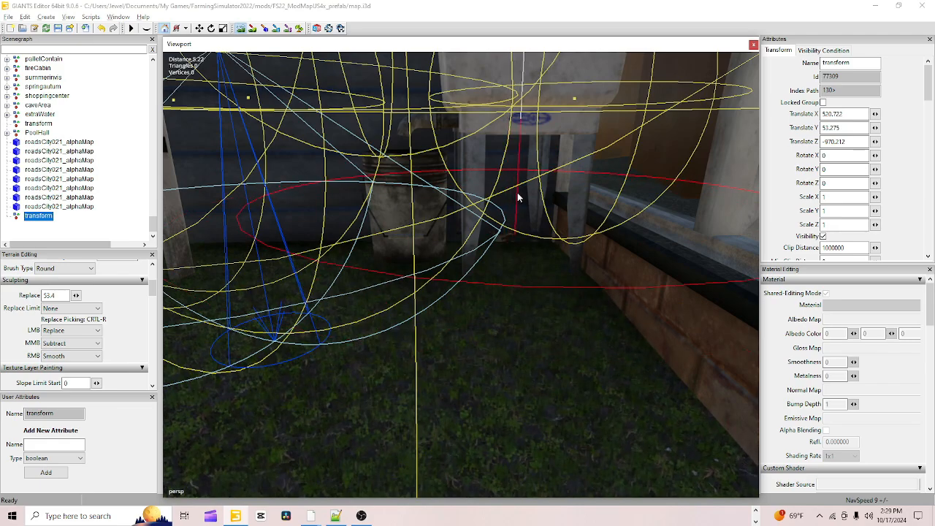
click(101, 28)
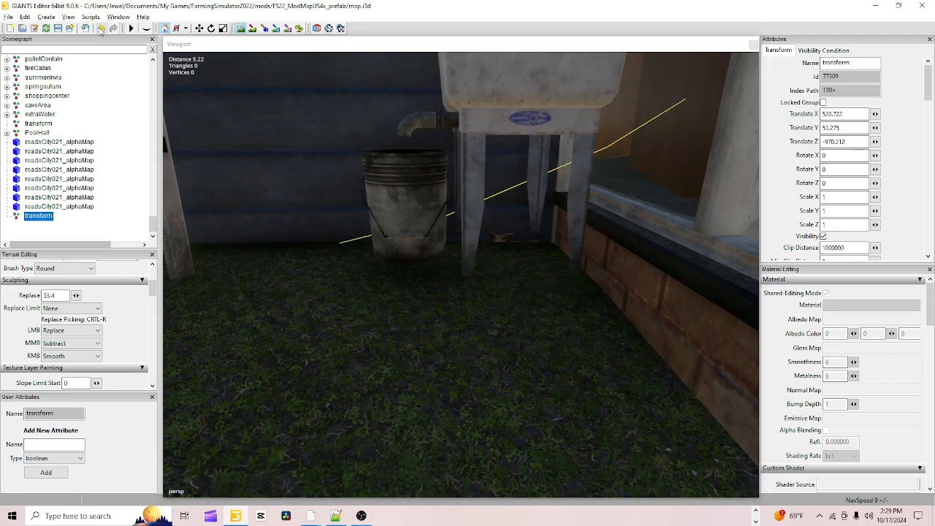
click(511, 320)
click(242, 29)
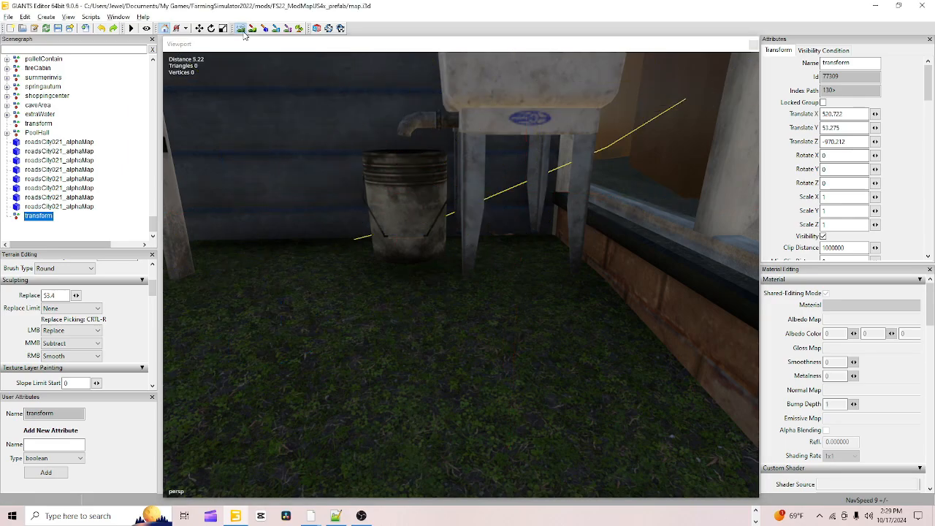
Step: Sample the terrain height by the ladder, set Replace to 53.4 and apply it beneath the ladder, bucket and sink
scroll(390, 167, down, 3)
alt+drag(389, 167, 652, 339)
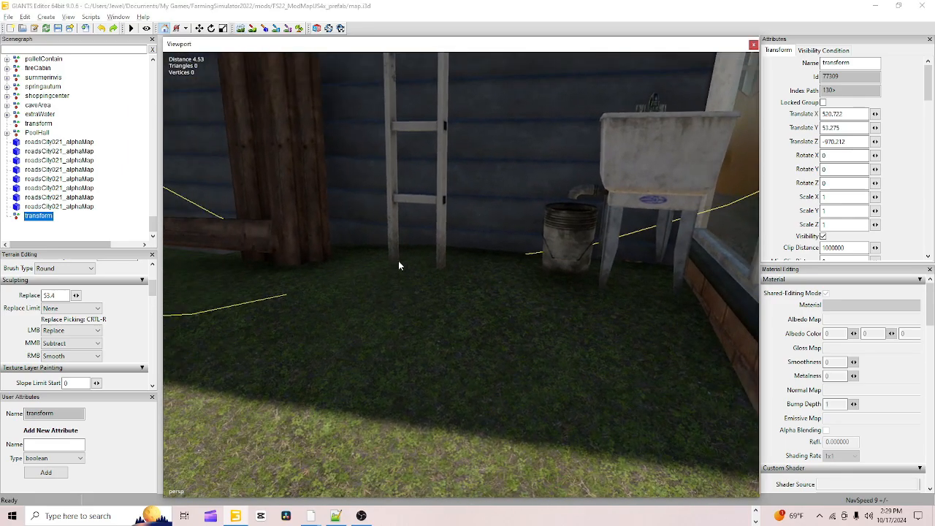
click(240, 29)
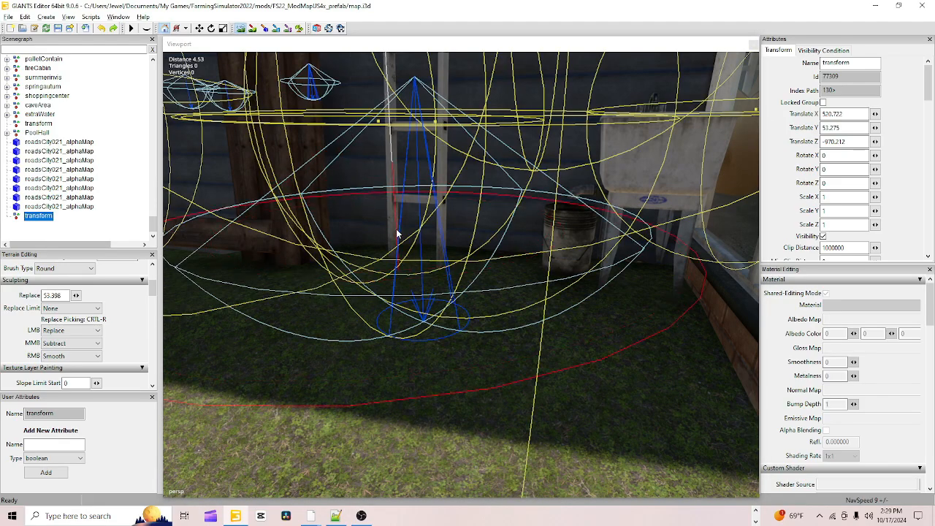
click(571, 251)
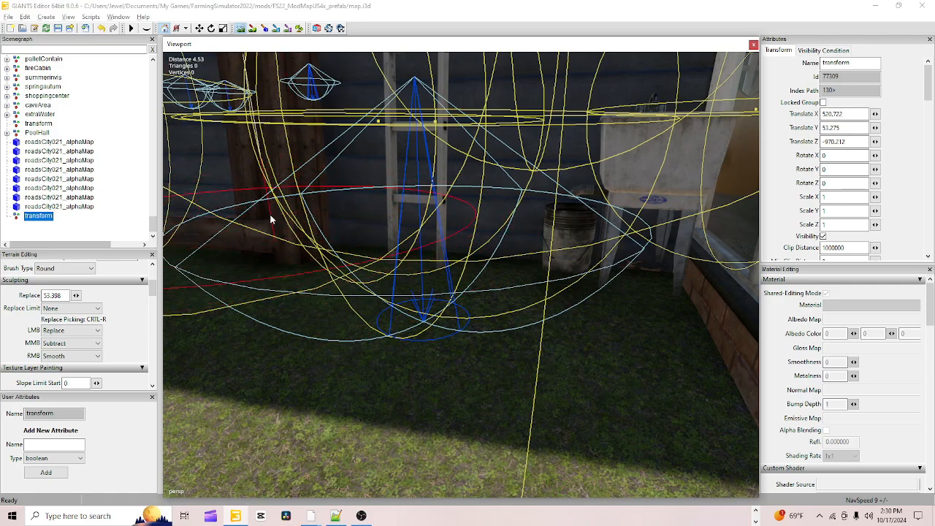
click(71, 299)
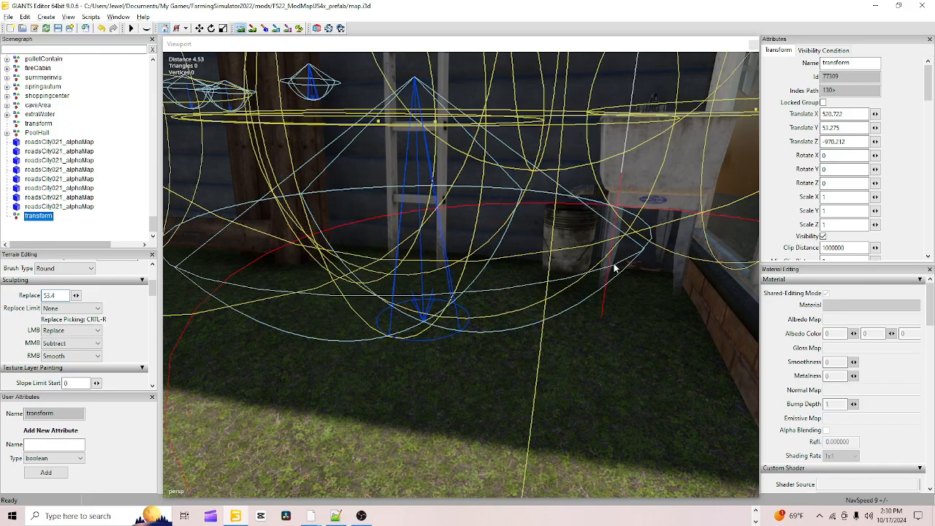
mouse_move(640, 262)
mouse_down()
mouse_move(681, 257)
mouse_move(449, 240)
mouse_up()
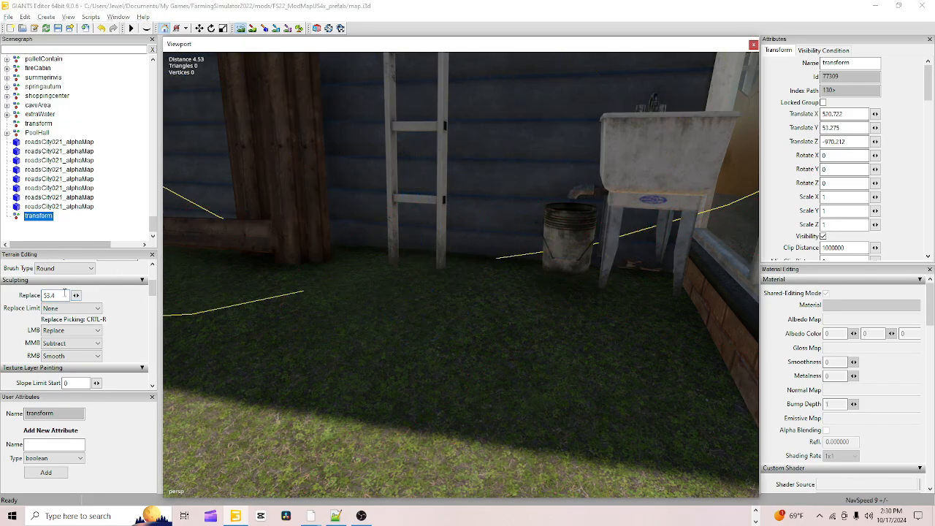
Step: Set the Replace height to 53.5 and apply it to the ground beneath the bucket and utility sink
click(64, 295)
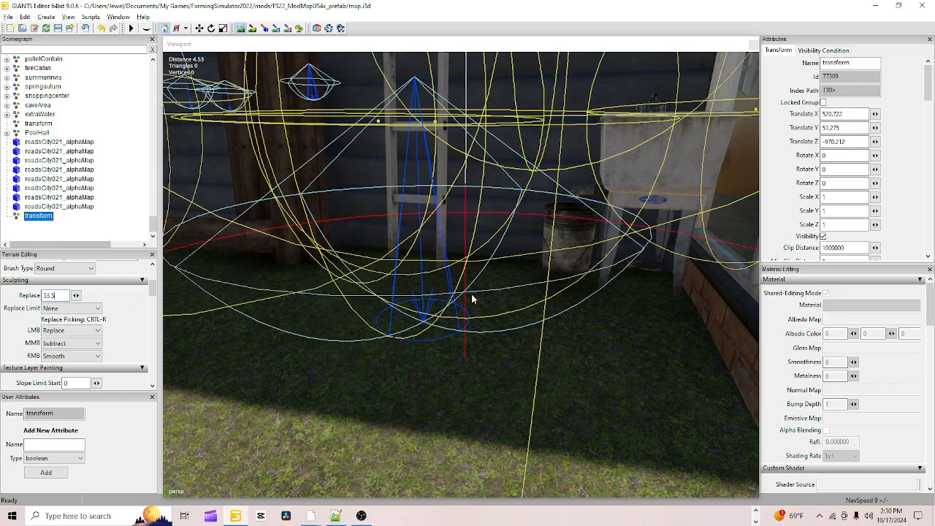
mouse_move(620, 264)
mouse_down()
mouse_move(688, 258)
mouse_move(664, 234)
mouse_up()
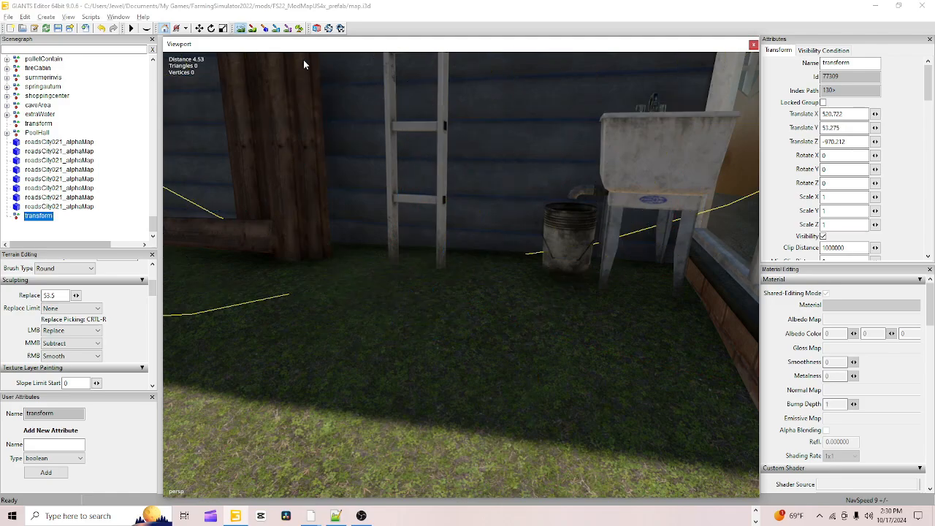
click(243, 28)
Step: Examine the base of the bucket and the sink legs against the sculpted ground
scroll(632, 361, up, 1)
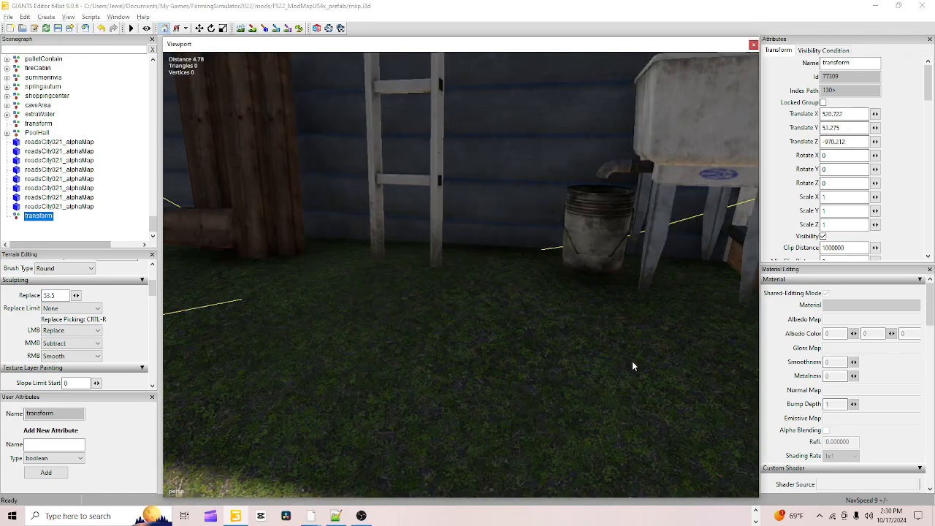
scroll(507, 341, up, 2)
alt+drag(505, 344, 560, 326)
scroll(595, 323, up, 2)
scroll(560, 325, down, 2)
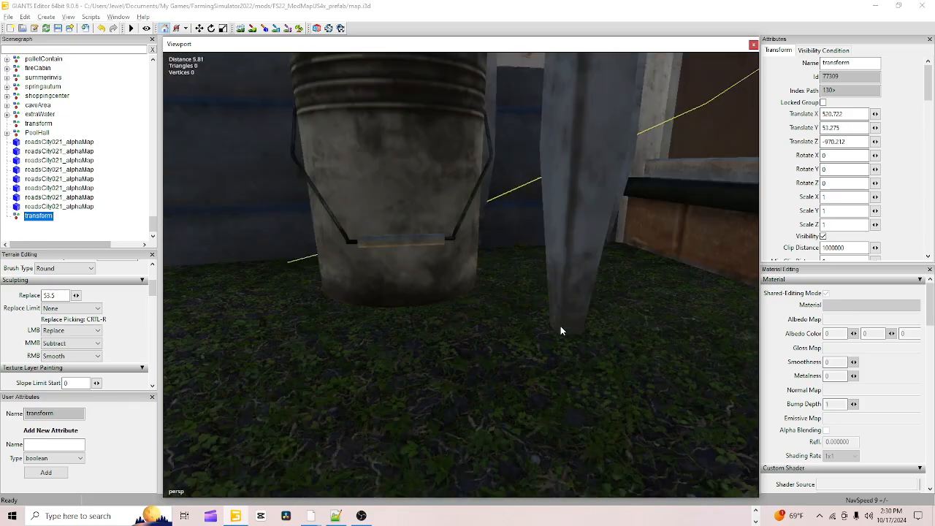
scroll(560, 326, down, 2)
scroll(560, 326, down, 1)
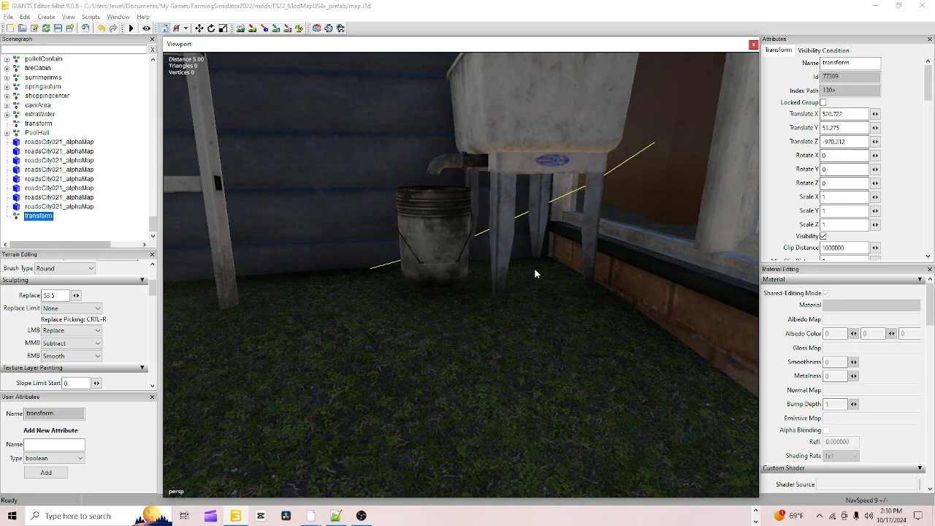
Step: Resculpt the ground around the bucket and utility sink at 53.5, and again with the Replace height raised to 53.55
click(241, 29)
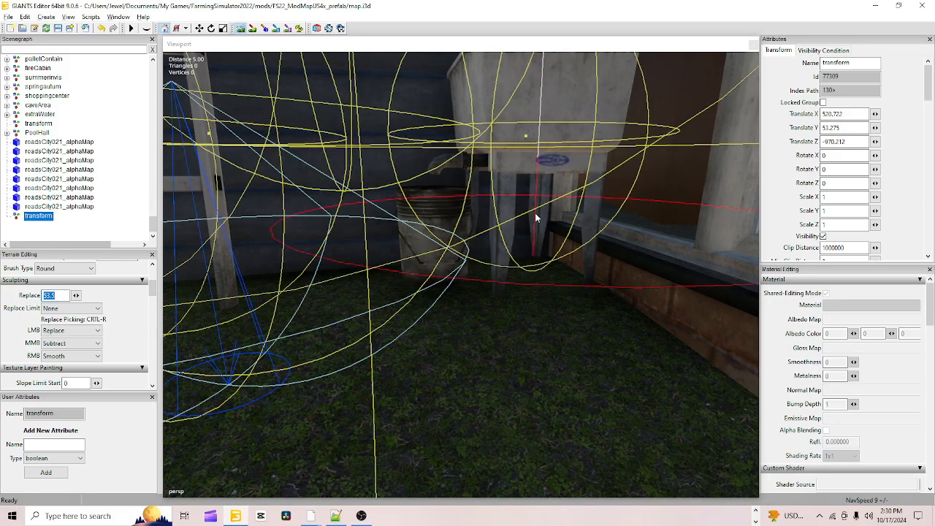
drag(534, 213, 492, 228)
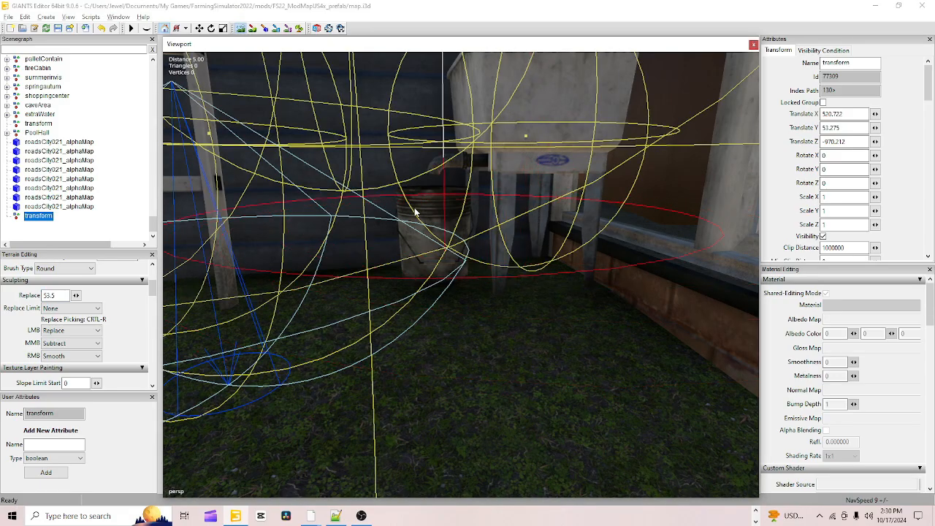
click(64, 293)
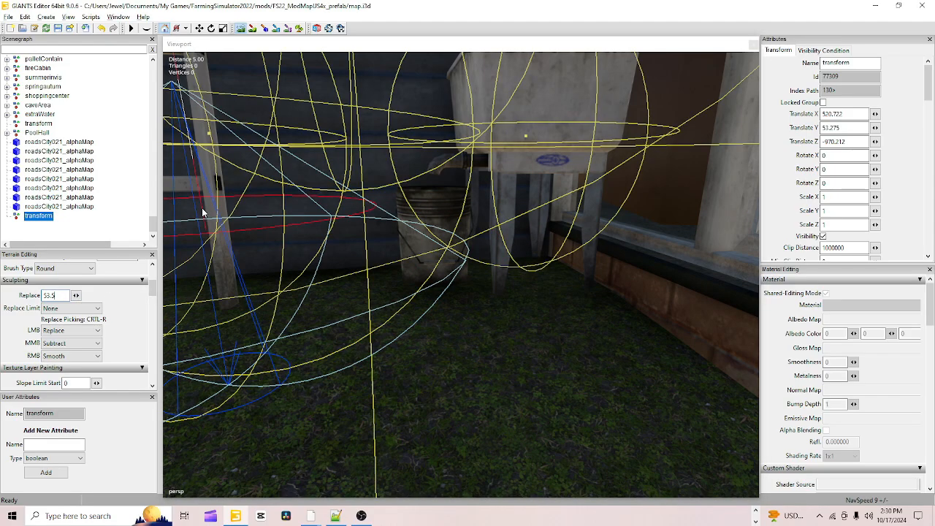
text(5)
drag(507, 224, 523, 209)
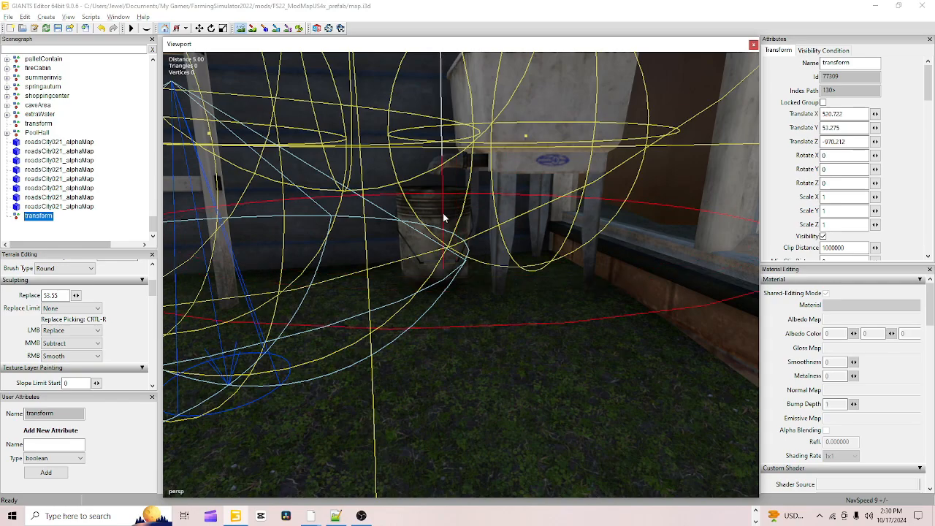
click(236, 30)
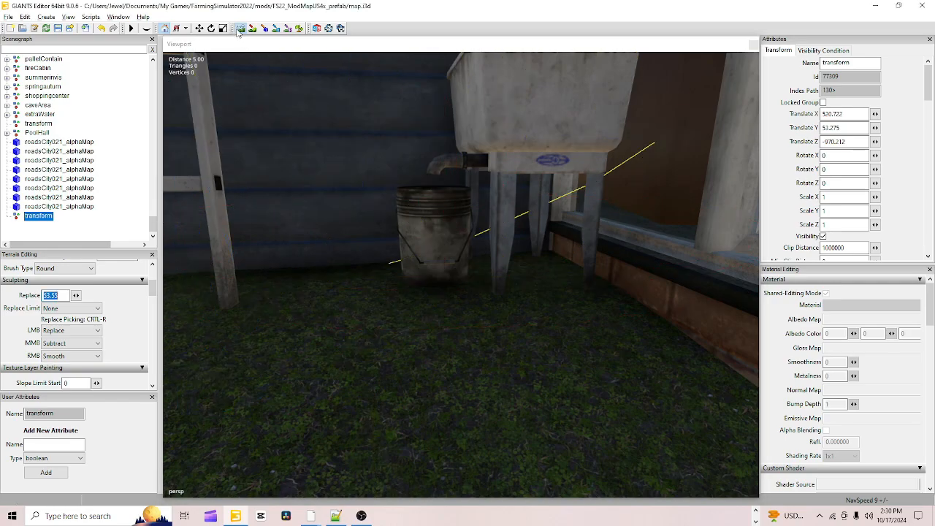
Step: Check the bucket and sink legs against the ground from close range and from below the terrain
scroll(497, 270, up, 3)
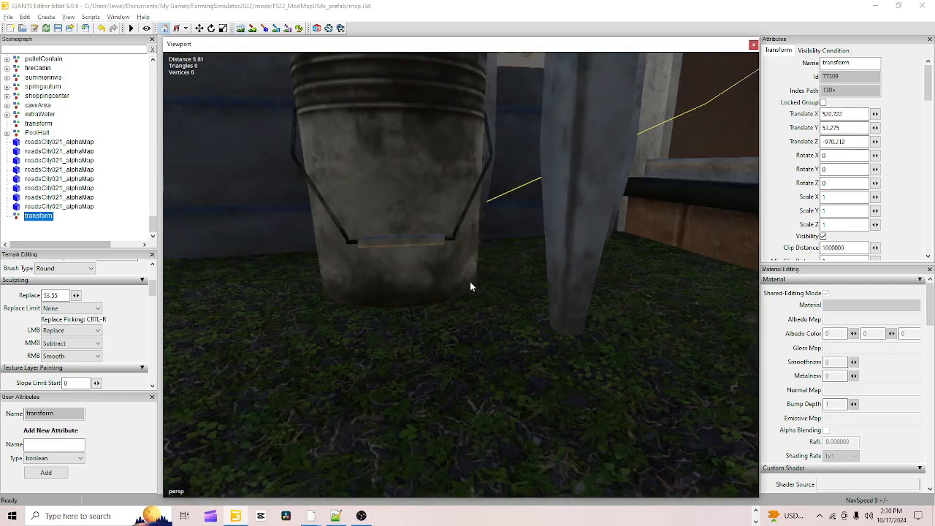
alt+drag(470, 282, 417, 279)
scroll(515, 300, down, 3)
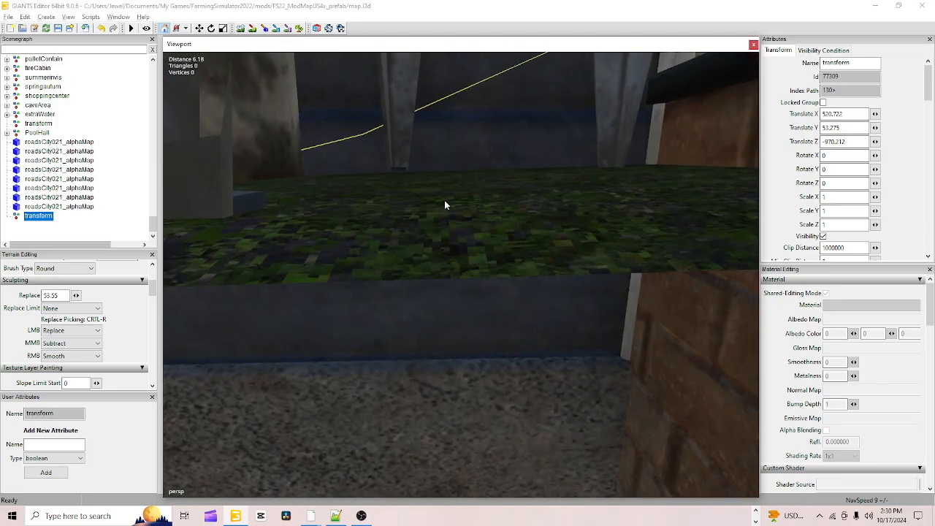
scroll(444, 205, up, 2)
alt+drag(444, 201, 594, 221)
scroll(408, 213, down, 3)
Step: Inspect the ground line along the house's side wall, around the utility box and the sloped wooden structure
scroll(299, 202, up, 2)
scroll(323, 204, up, 2)
scroll(321, 198, up, 3)
scroll(282, 217, up, 3)
scroll(280, 217, up, 2)
scroll(535, 255, down, 3)
scroll(419, 238, down, 1)
scroll(636, 200, down, 1)
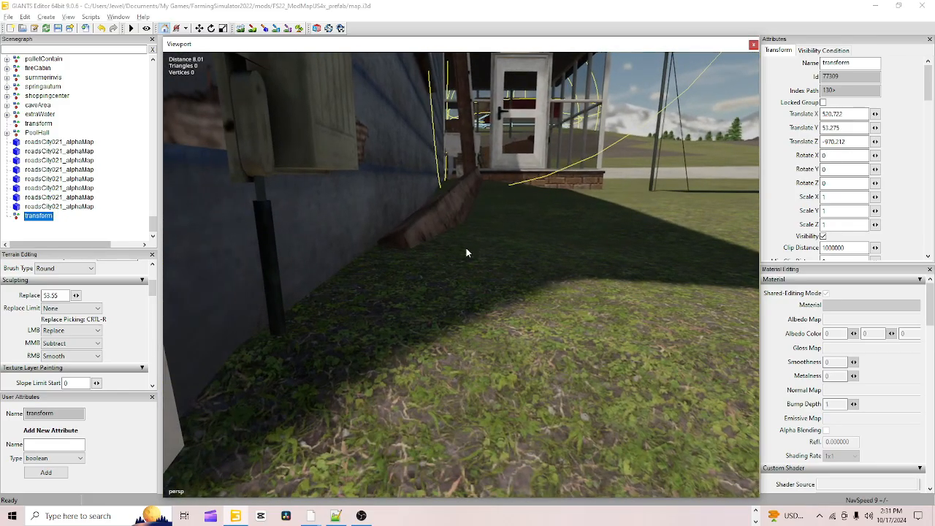
Step: Place the transform group on the foundation's top edge, at the lower corner of the sloped wooden structure
mouse_move(460, 270)
alt+mouse_down()
mouse_move(486, 286)
mouse_move(465, 270)
alt+mouse_up()
scroll(486, 286, up, 2)
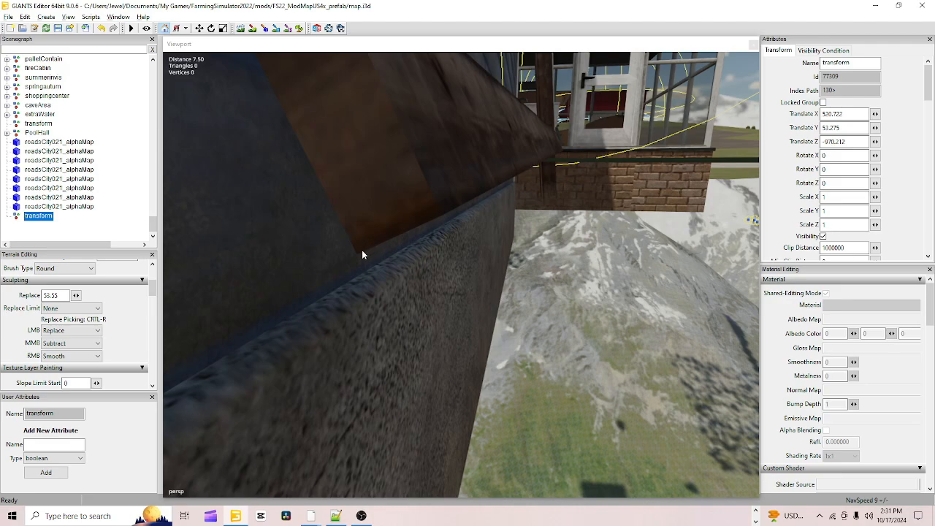
key(ctrl+b)
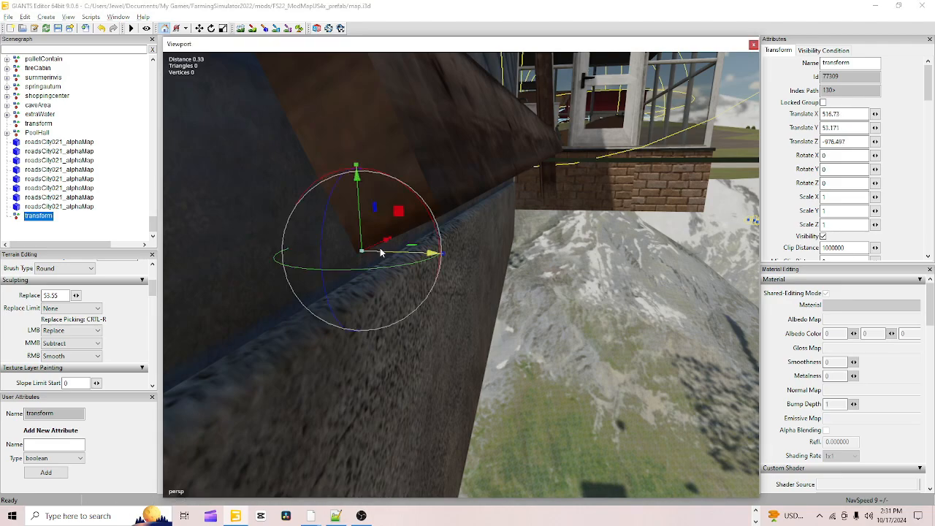
Step: Copy the transform group's Translate Y value of 53.171 into the terrain sculpting Replace height
double_click(856, 127)
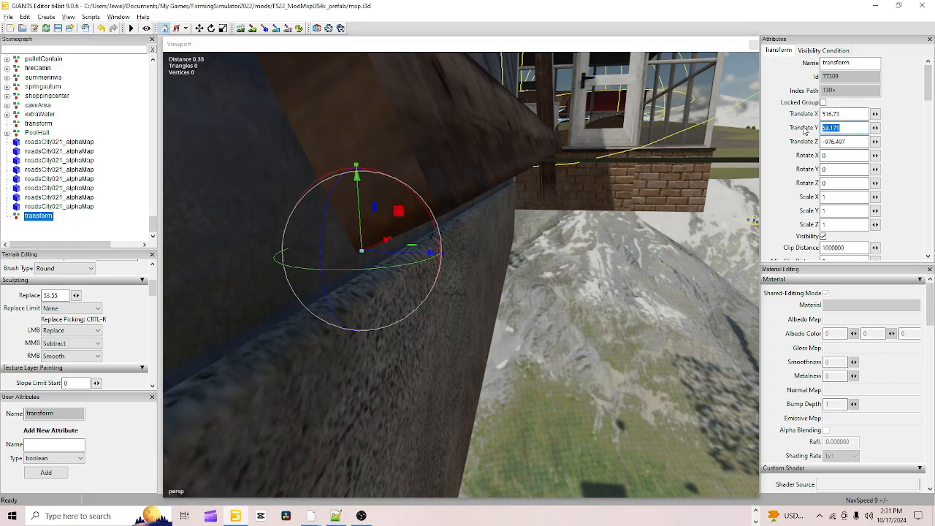
right_click(828, 127)
click(825, 166)
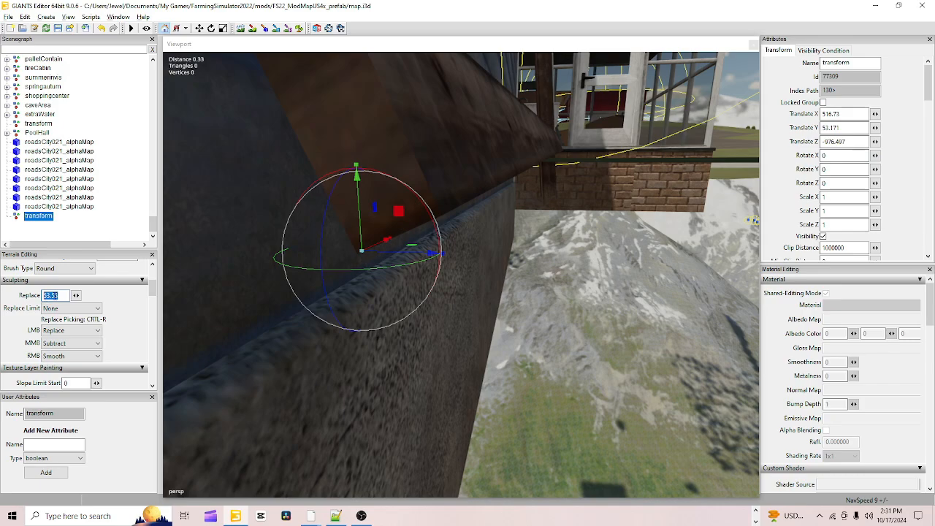
right_click(56, 295)
click(117, 338)
Step: Lower the terrain along the house's side wall, below the utility box and sloped wooden structure, to the 53.171 Replace height
scroll(396, 276, down, 3)
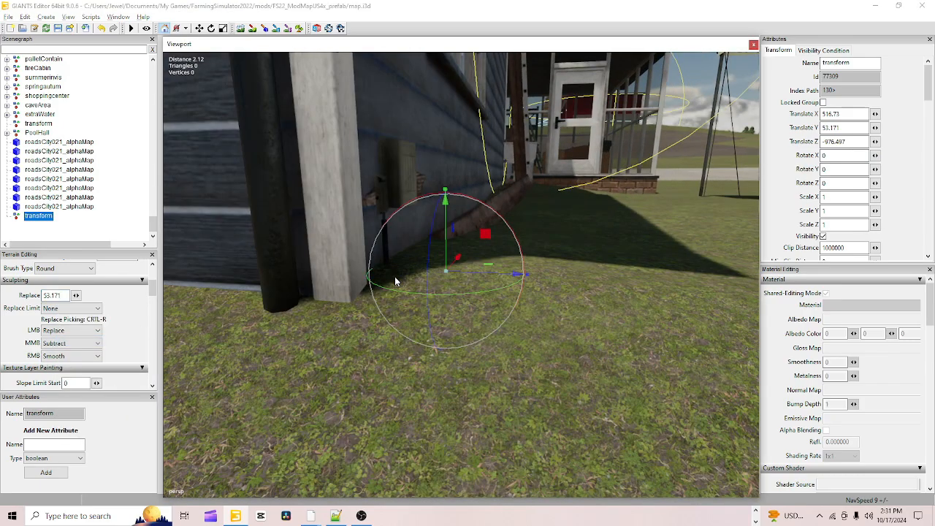
click(241, 27)
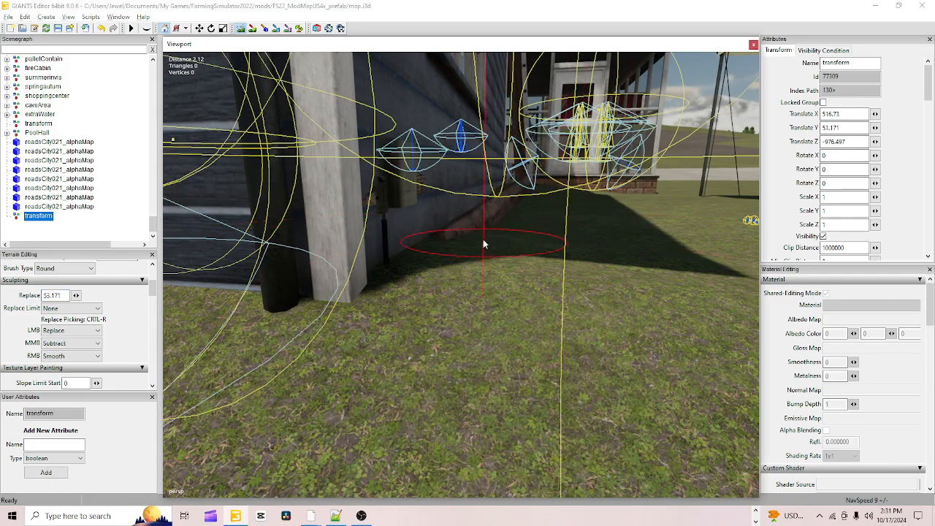
mouse_move(444, 249)
mouse_down()
mouse_move(481, 228)
mouse_move(455, 279)
mouse_move(493, 236)
mouse_move(466, 250)
mouse_up()
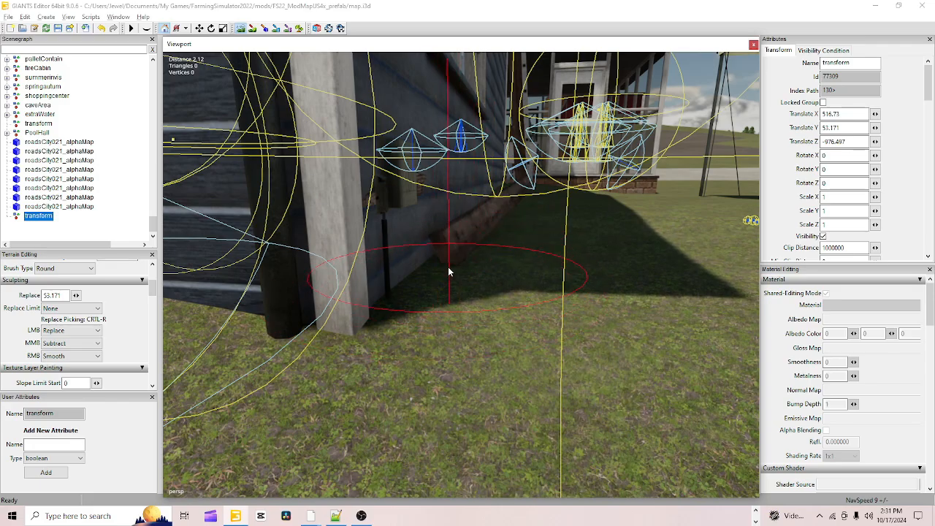
click(235, 27)
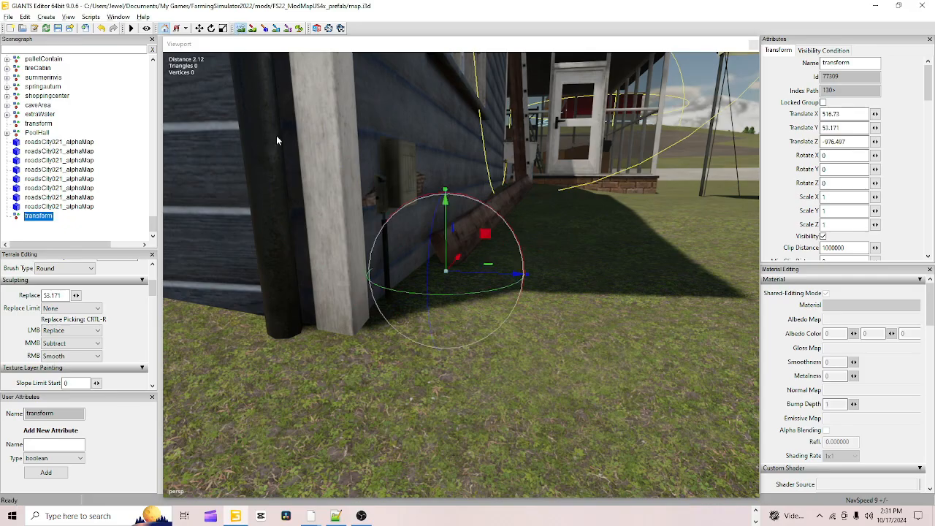
Step: Examine the ground line around the house corner, the wagon-wheel table and the brick chimney from several angles
scroll(530, 304, up, 3)
alt+drag(530, 303, 397, 311)
scroll(490, 305, down, 3)
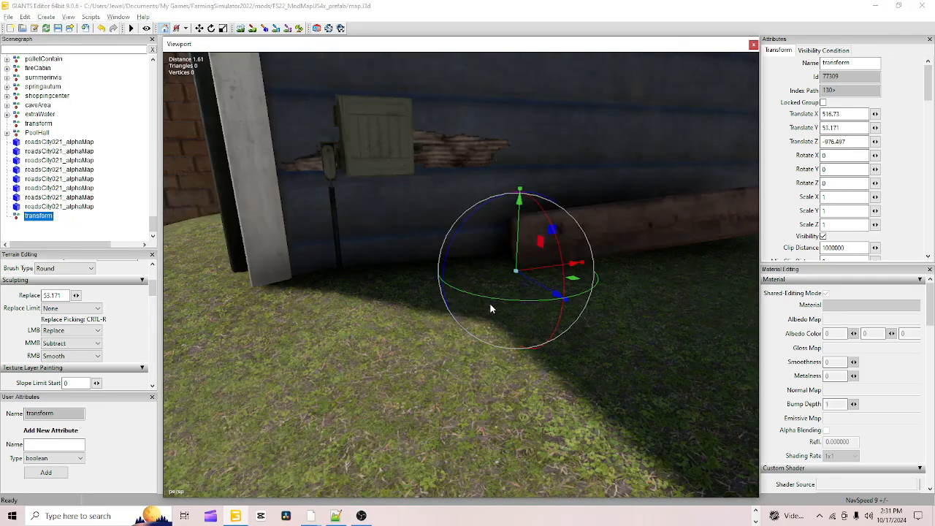
alt+drag(490, 304, 177, 281)
scroll(488, 312, up, 2)
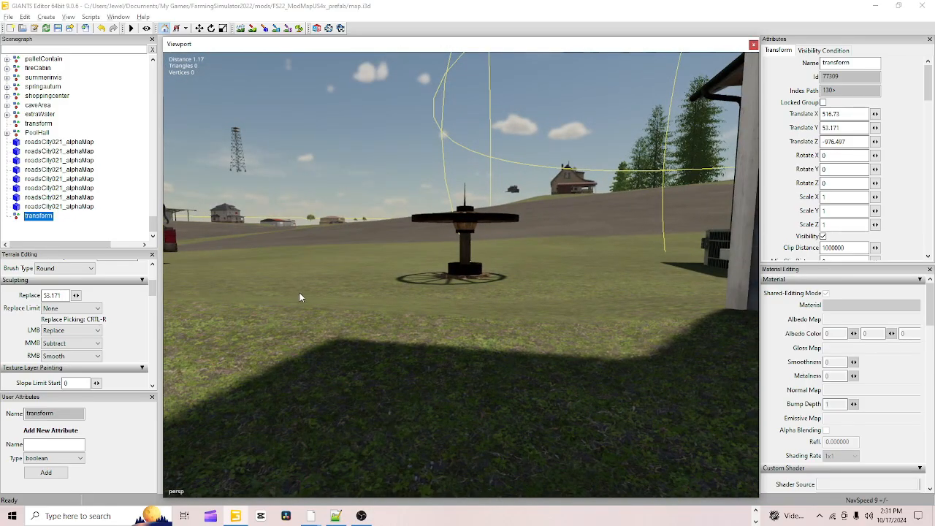
scroll(314, 284, up, 8)
alt+drag(321, 279, 649, 283)
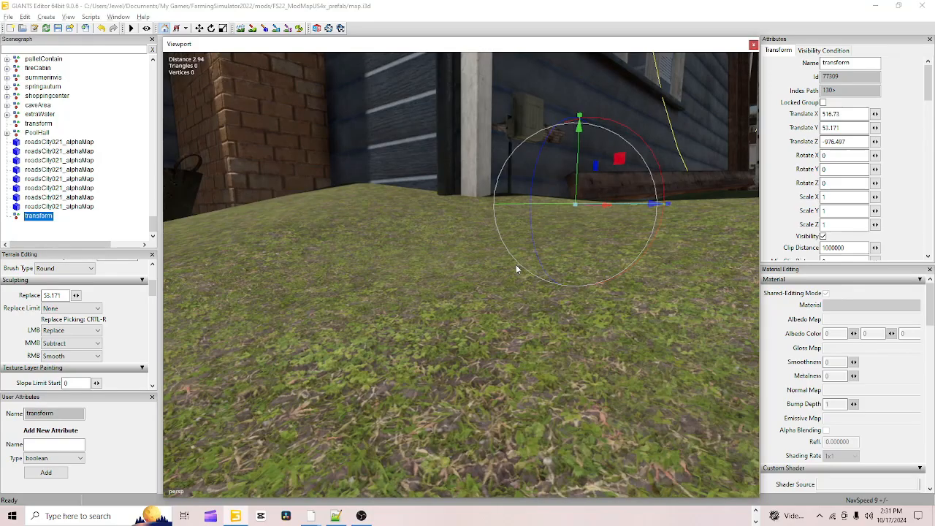
scroll(500, 259, down, 5)
alt+drag(497, 281, 440, 285)
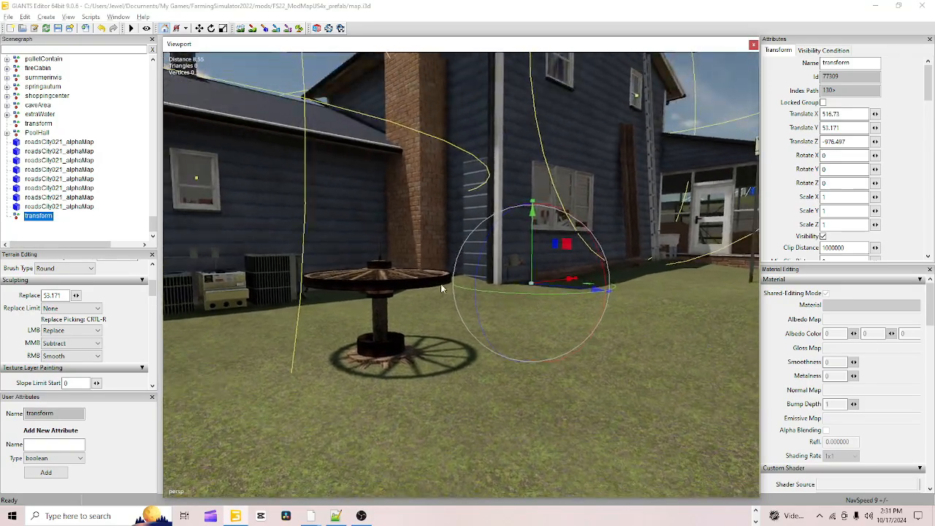
scroll(460, 268, up, 8)
alt+drag(477, 253, 517, 257)
scroll(517, 258, down, 8)
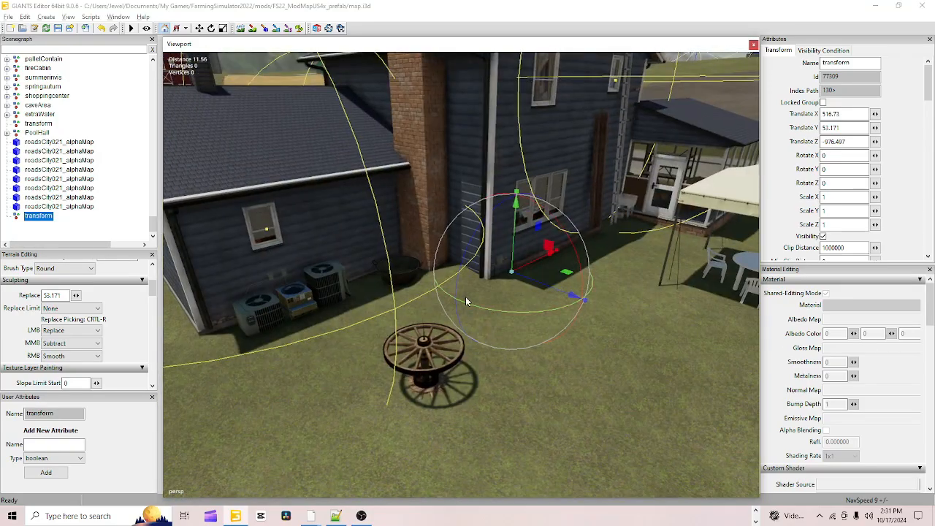
Step: Sculpt the raised ground between the brick chimney and the house corner down to the 53.171 Replace height
alt+drag(434, 283, 502, 260)
scroll(431, 296, up, 5)
scroll(469, 278, up, 3)
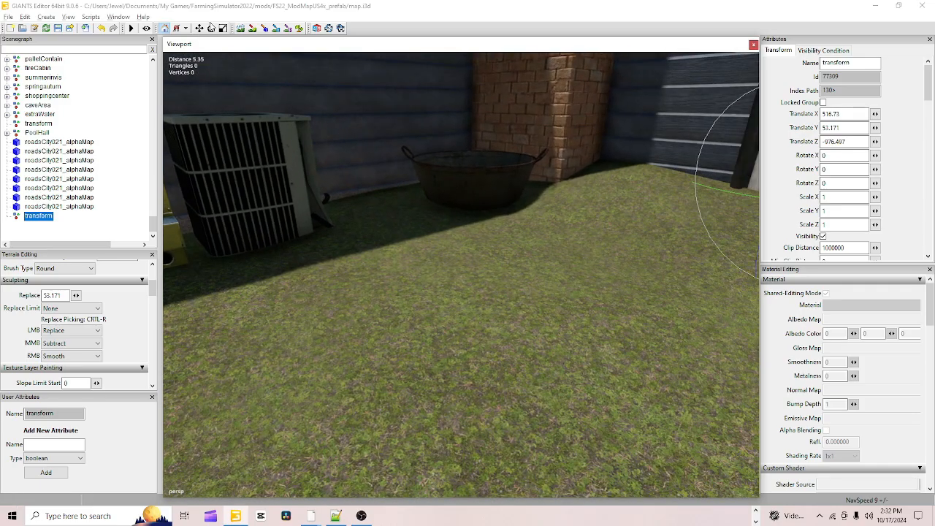
click(241, 28)
click(626, 175)
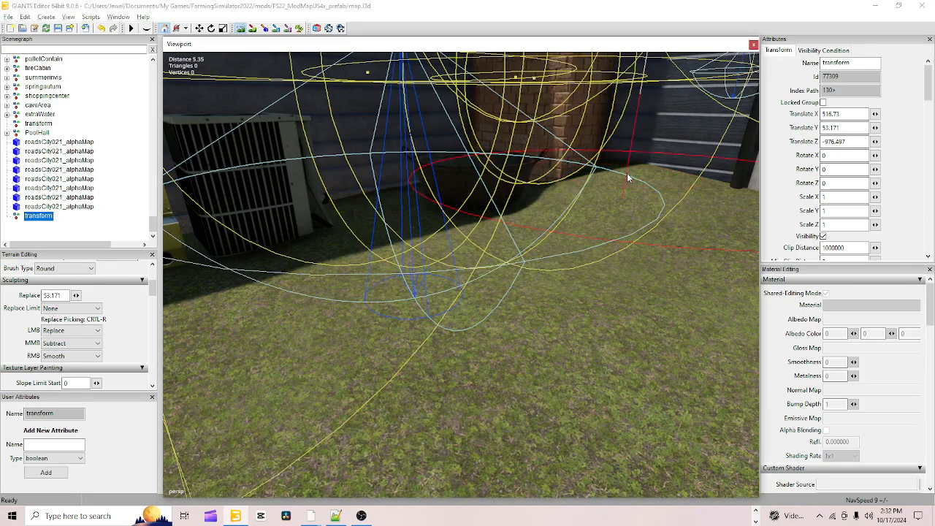
scroll(623, 165, up, 2)
mouse_move(621, 162)
mouse_down()
mouse_move(504, 161)
mouse_move(551, 174)
mouse_up()
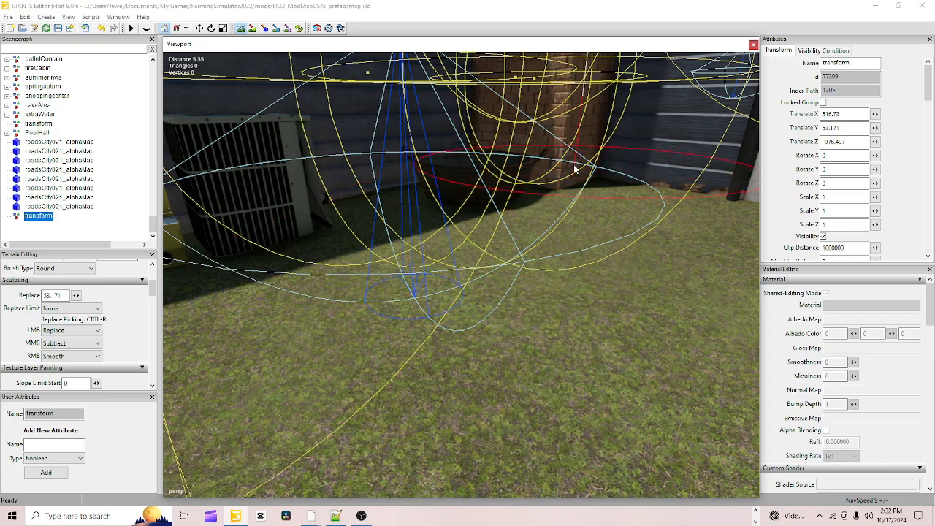
click(240, 29)
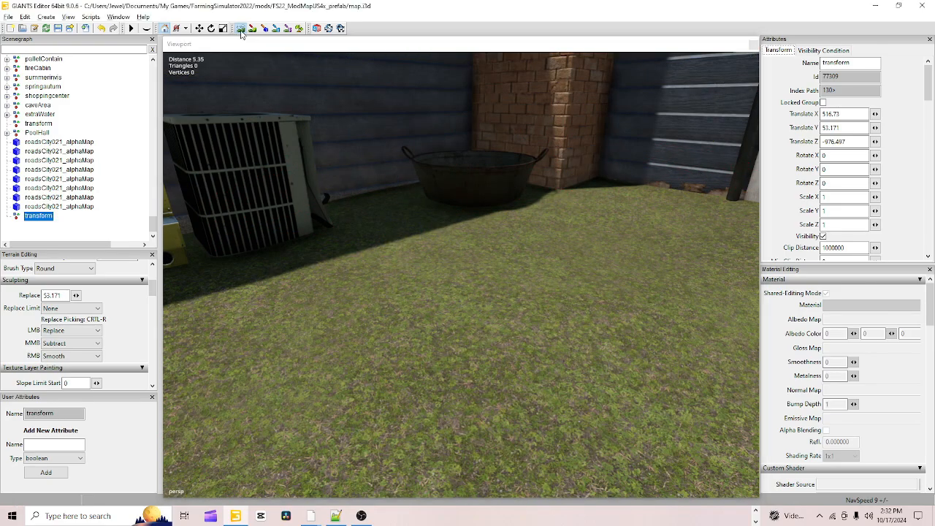
Step: Place the transform group on the bottom edge of the metal tub beside the chimney, viewed from below the terrain
mouse_move(454, 217)
alt+mouse_down()
mouse_move(449, 232)
mouse_move(335, 224)
alt+mouse_up()
scroll(450, 232, up, 4)
scroll(335, 223, down, 2)
alt+drag(420, 228, 490, 215)
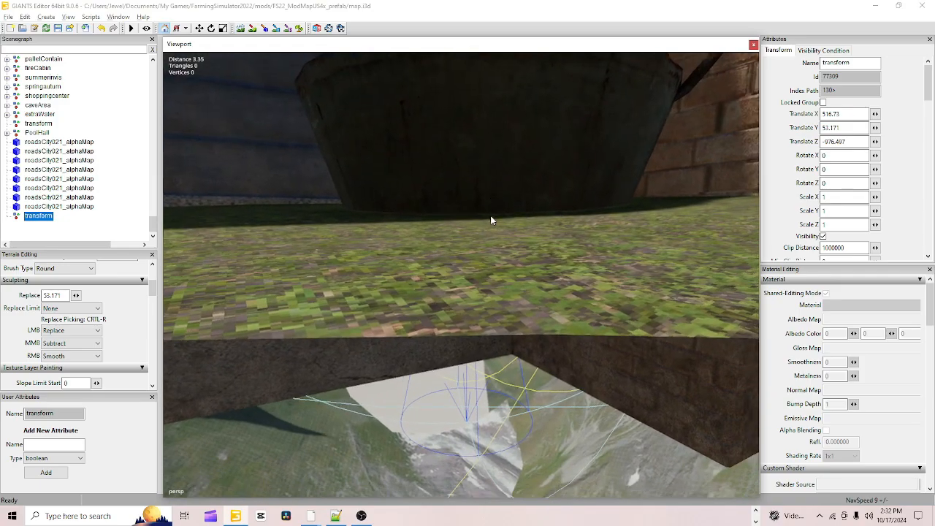
scroll(488, 223, up, 2)
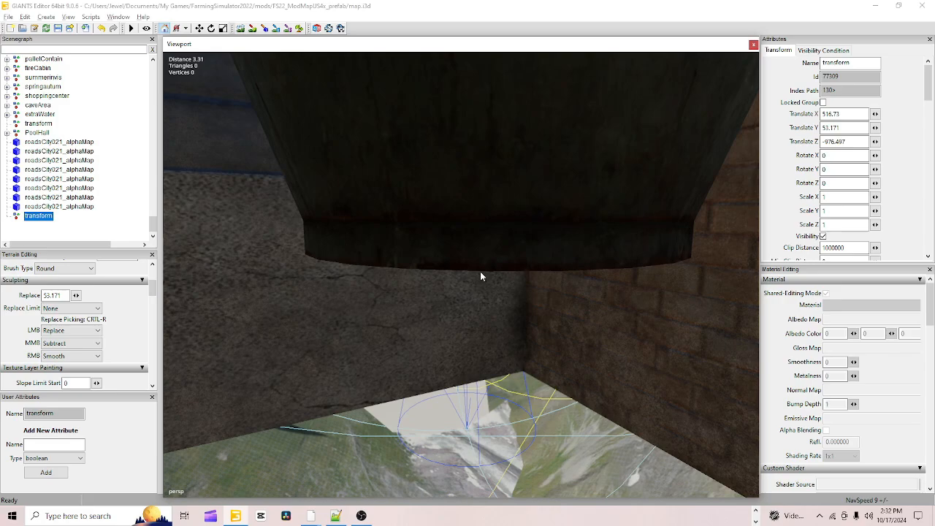
key(ctrl+b)
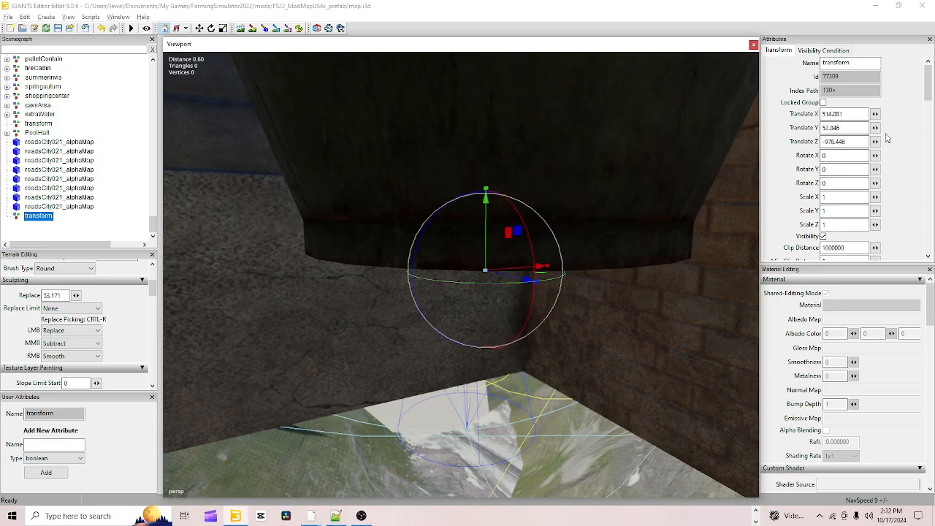
Step: Copy the transform group's Translate Y value of 52.846 into the terrain sculpting Replace height
double_click(830, 128)
right_click(827, 132)
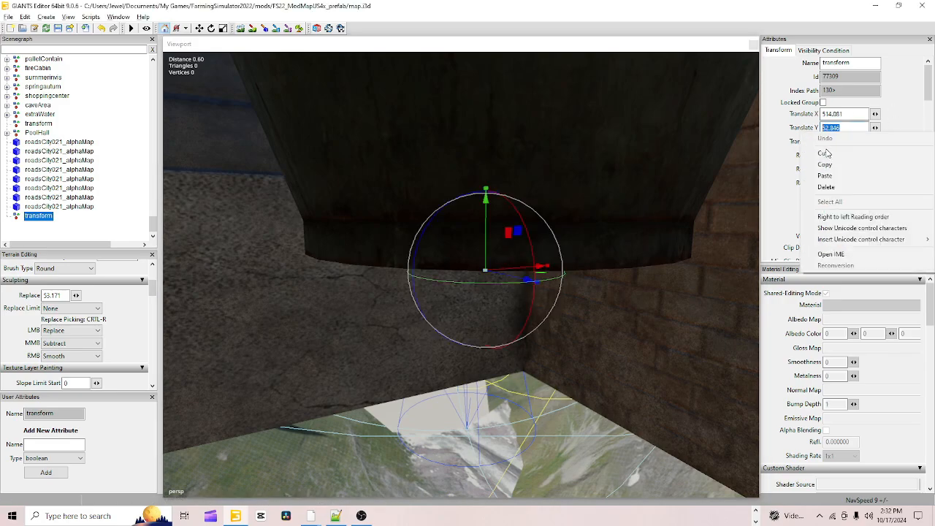
click(836, 166)
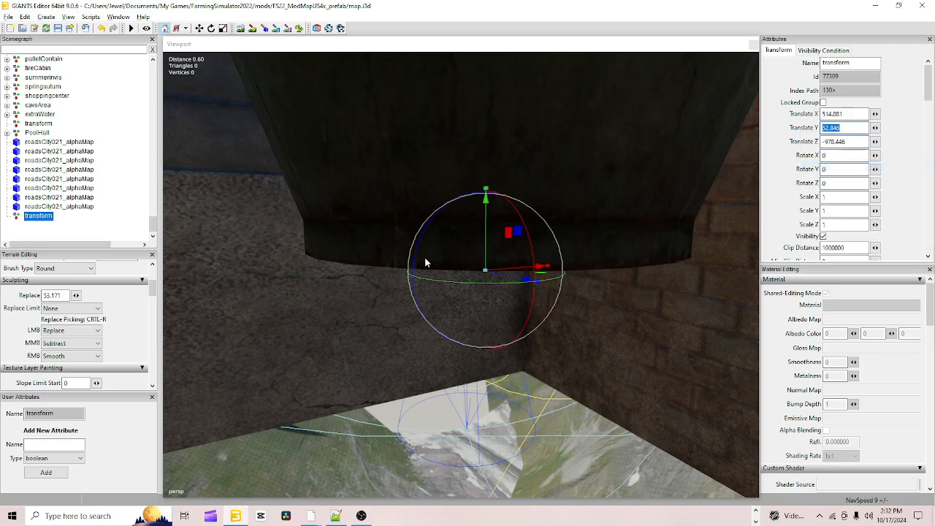
right_click(69, 294)
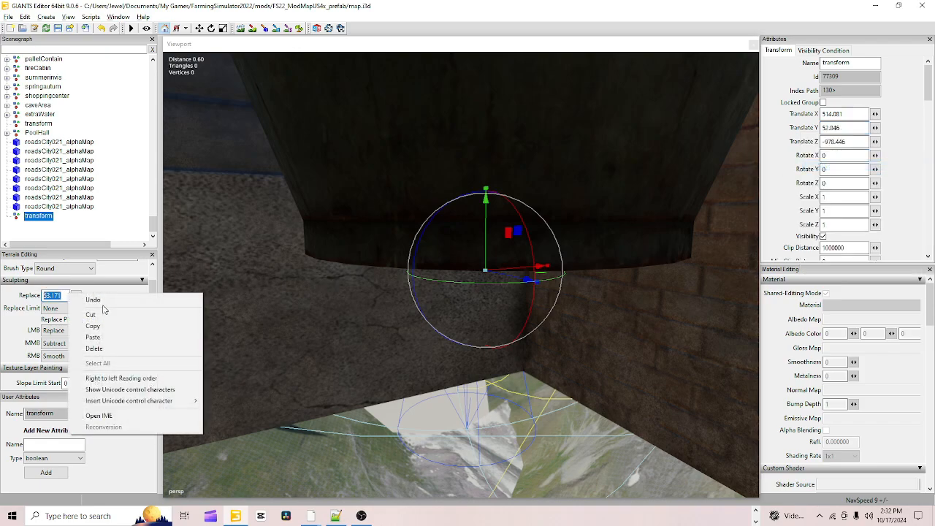
click(110, 343)
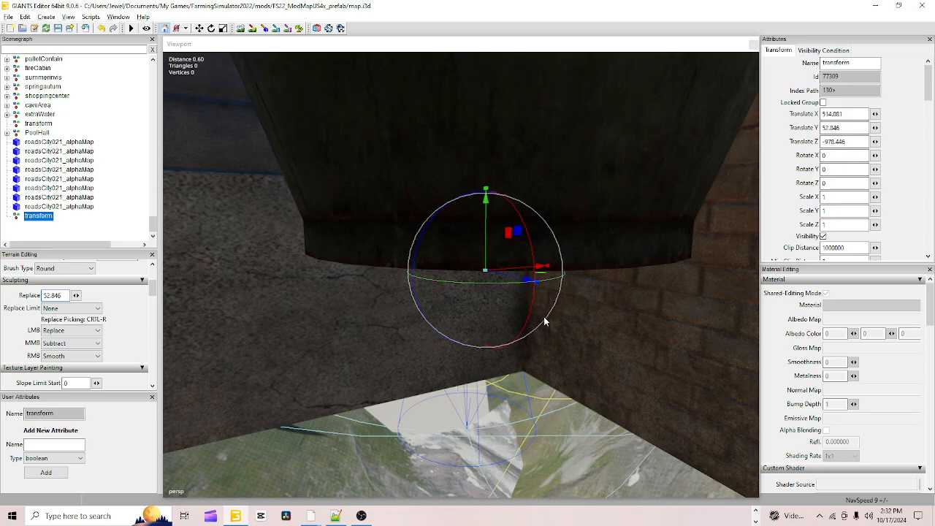
Step: Lower the terrain under and around the metal tub to the 52.846 Replace height
scroll(543, 320, down, 3)
click(241, 30)
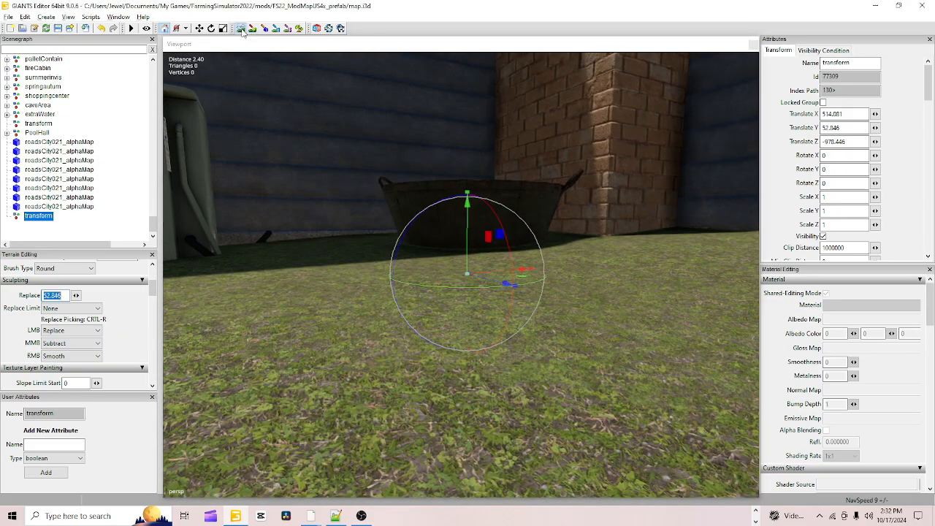
click(473, 226)
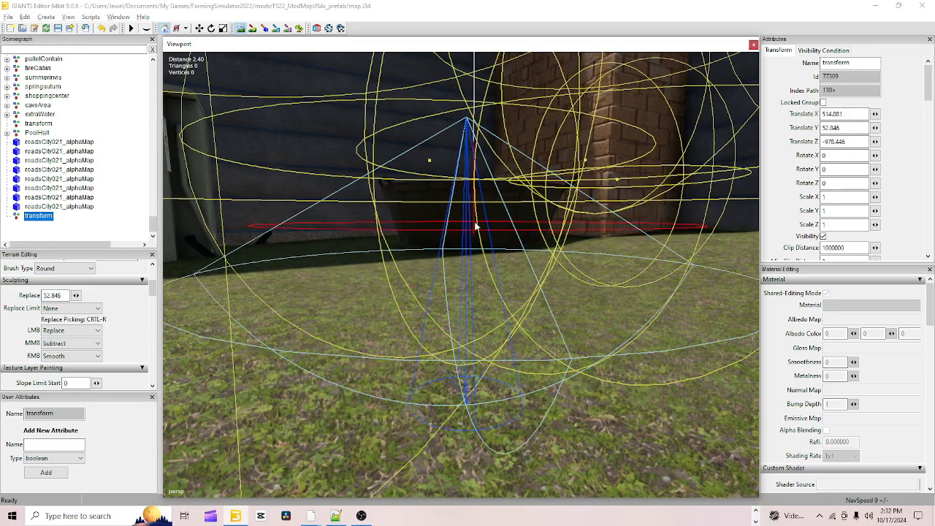
mouse_move(475, 223)
mouse_down()
mouse_move(487, 215)
mouse_move(474, 229)
mouse_move(526, 248)
mouse_move(502, 250)
mouse_up()
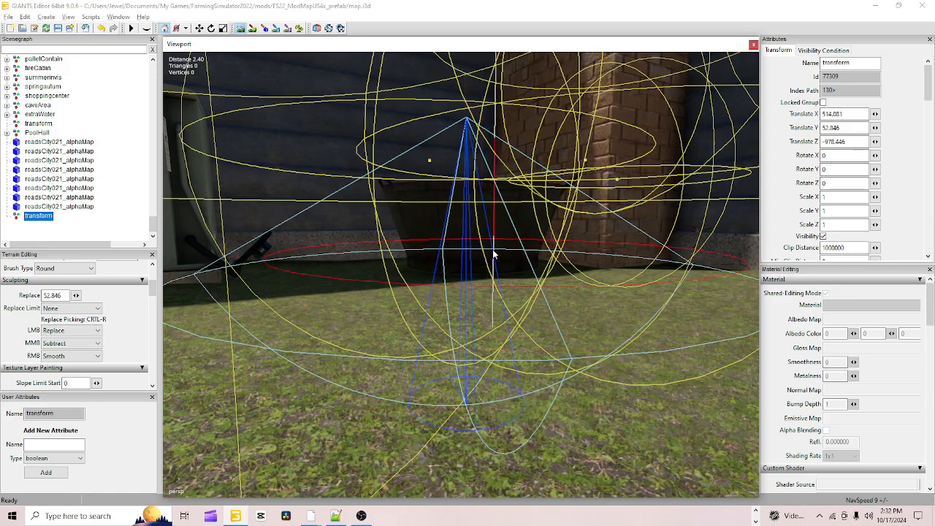
click(240, 28)
Step: Check the metal tub's base from above and below the terrain, and the ground line along the air-conditioning units
alt+drag(279, 147, 490, 196)
alt+drag(512, 233, 338, 256)
scroll(351, 248, up, 5)
scroll(327, 219, up, 1)
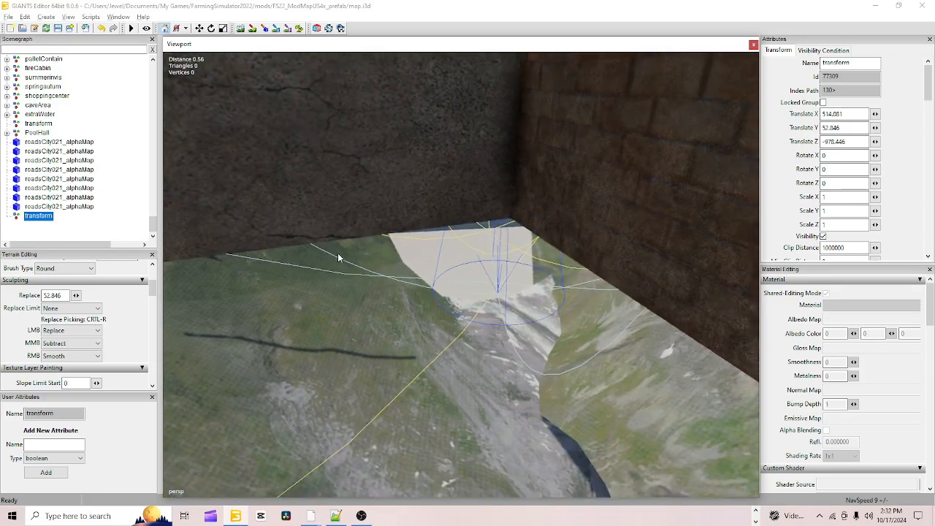
scroll(351, 249, down, 6)
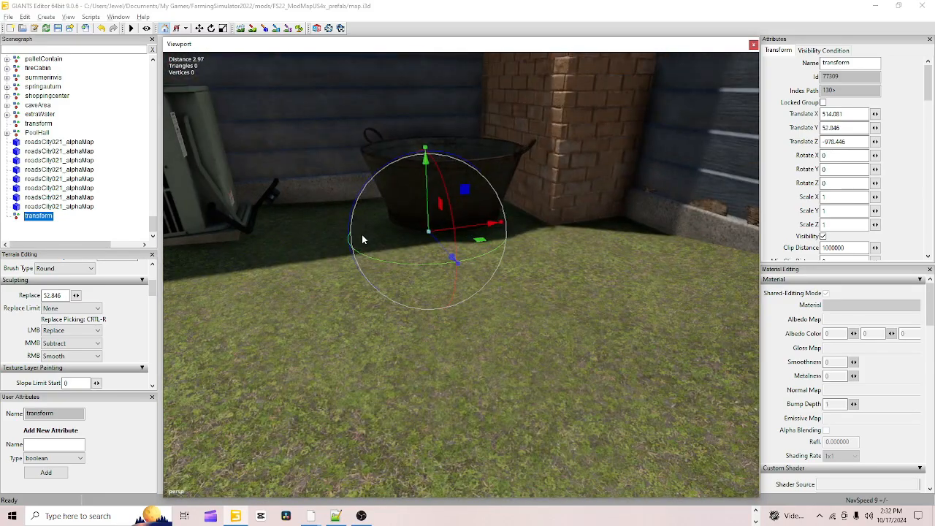
alt+drag(461, 245, 468, 247)
alt+drag(412, 241, 515, 256)
scroll(416, 230, up, 5)
scroll(421, 203, down, 5)
scroll(414, 249, up, 5)
scroll(611, 229, down, 5)
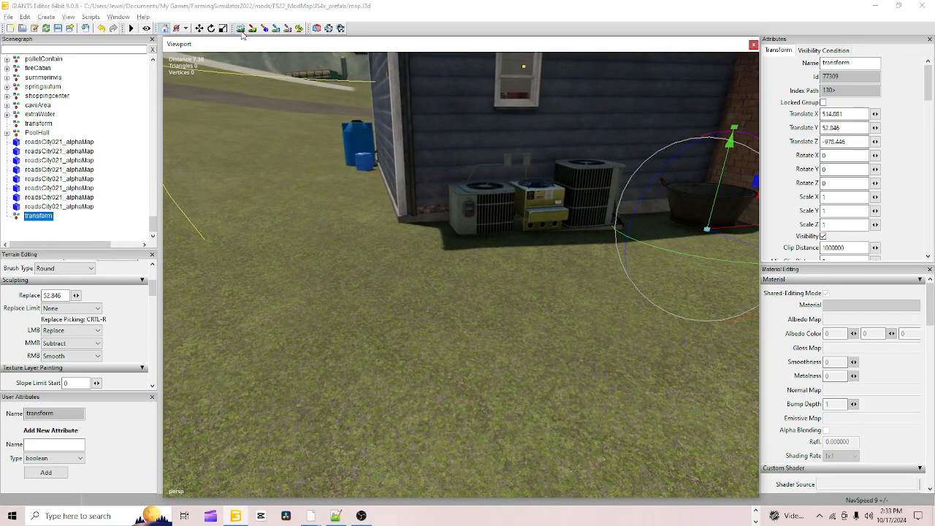
Step: Level the terrain around the air-conditioning units and the neighbouring metal tub to the 52.846 Replace height
click(241, 30)
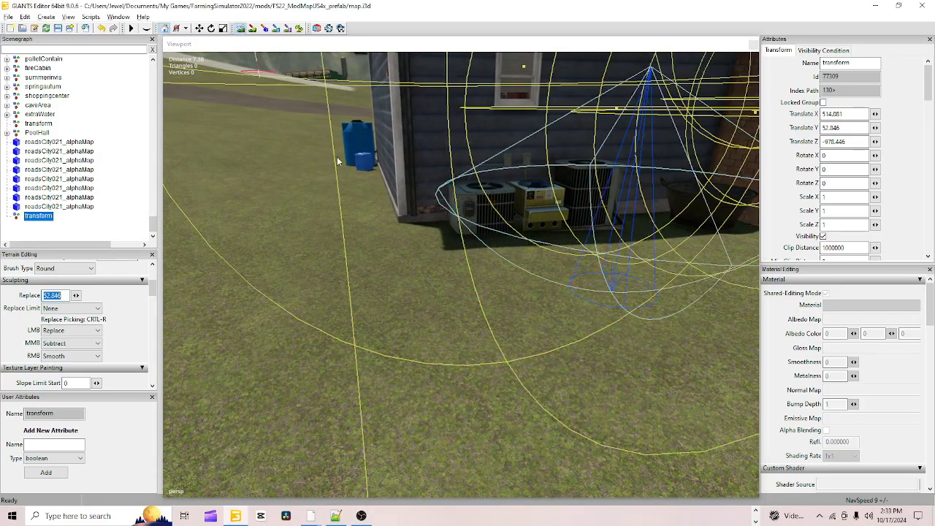
mouse_move(555, 213)
mouse_down()
mouse_move(405, 233)
mouse_move(441, 228)
mouse_move(428, 244)
mouse_move(513, 248)
mouse_move(559, 208)
mouse_move(473, 242)
mouse_move(392, 316)
mouse_move(624, 246)
mouse_up()
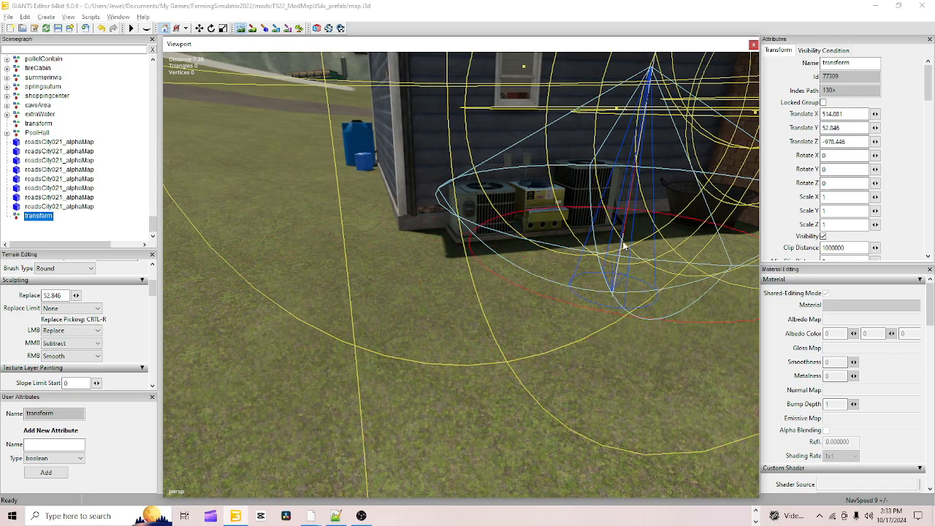
click(239, 29)
Step: Lower the terrain around the wagon-wheel table's base with the sculpting brush to expose more of its wooden spokes
mouse_move(324, 133)
alt+mouse_down()
mouse_move(468, 161)
mouse_move(462, 167)
alt+mouse_up()
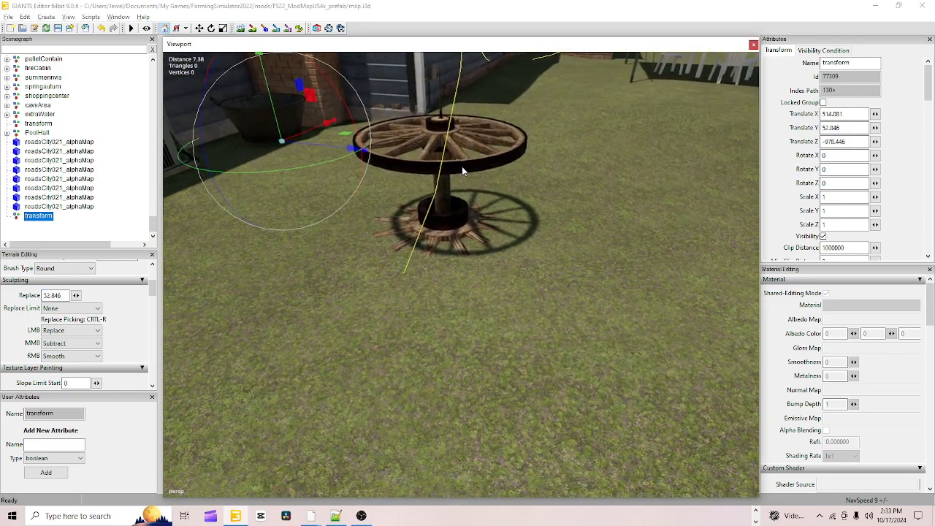
click(241, 29)
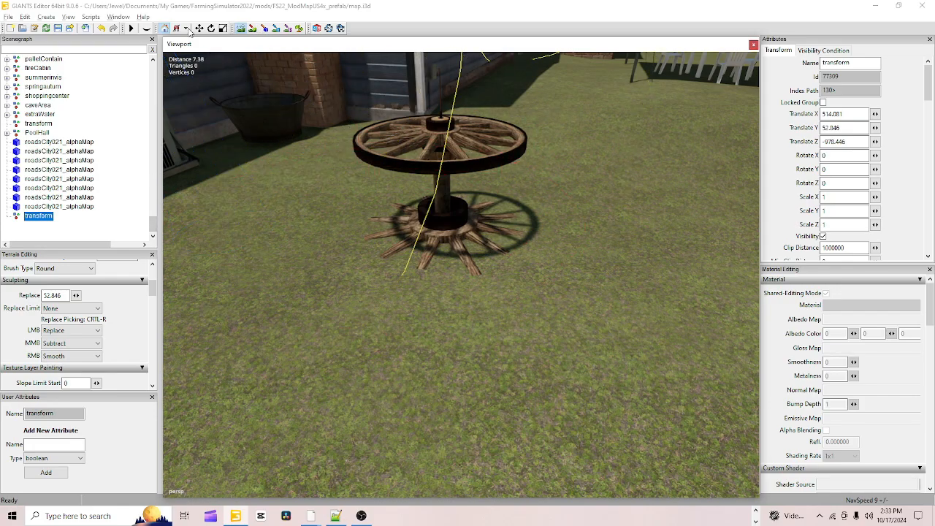
click(240, 28)
Step: Inspect the wagon-wheel table's spokes and post against the ground from close range and from below the terrain
scroll(470, 360, up, 5)
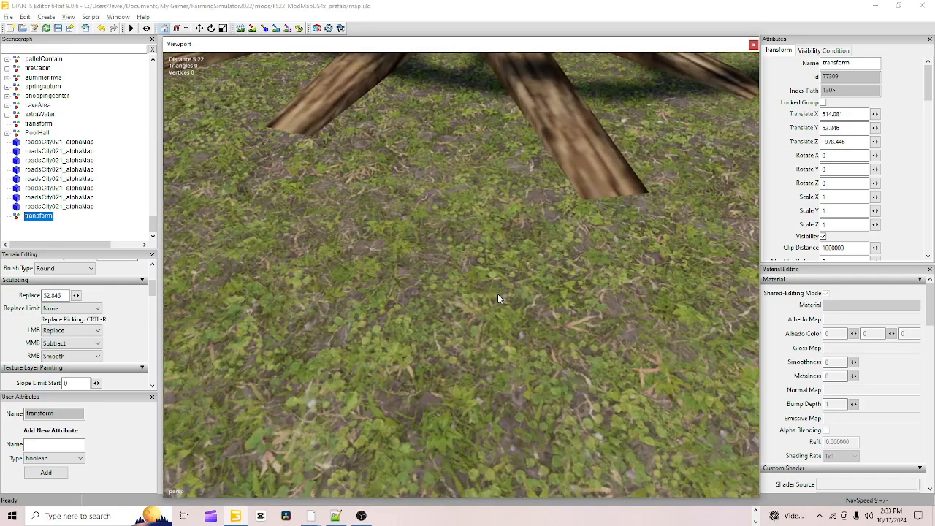
scroll(498, 295, down, 4)
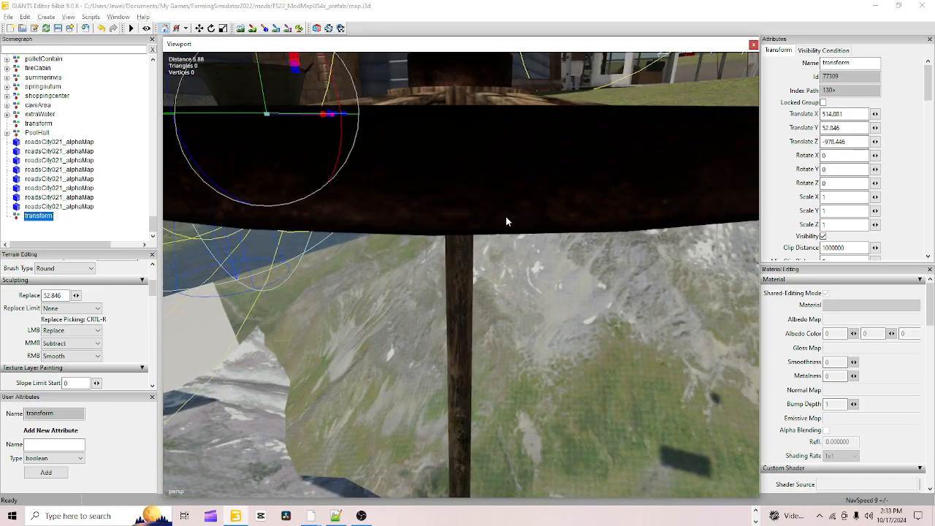
alt+drag(544, 307, 447, 282)
scroll(571, 328, up, 3)
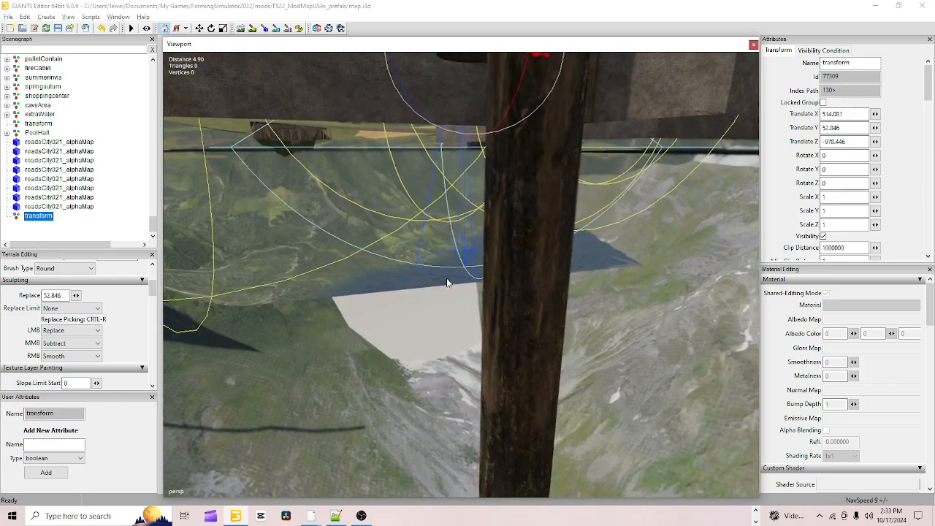
scroll(447, 282, down, 4)
scroll(447, 277, down, 2)
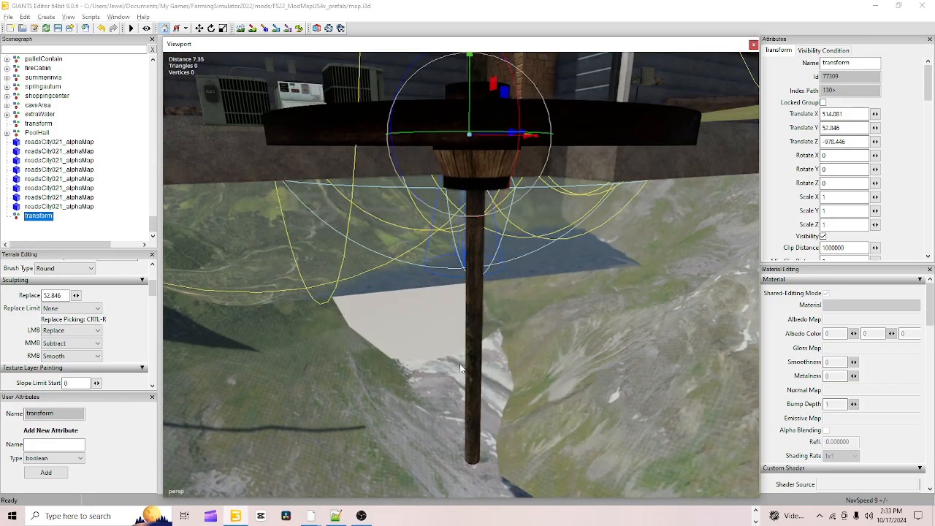
alt+drag(493, 83, 467, 361)
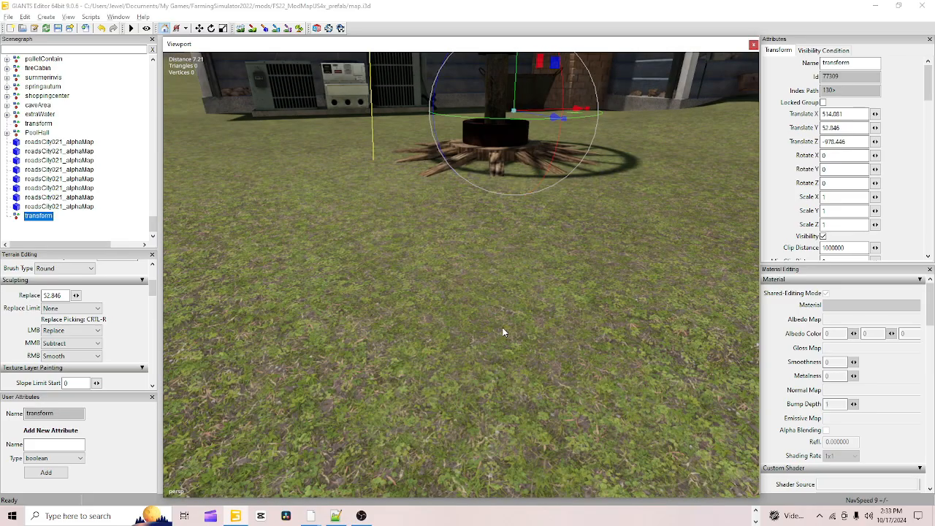
Step: Place the transform at the lower edge of the wagon-wheel table's base wheel, viewed from below the terrain
alt+drag(502, 332, 574, 246)
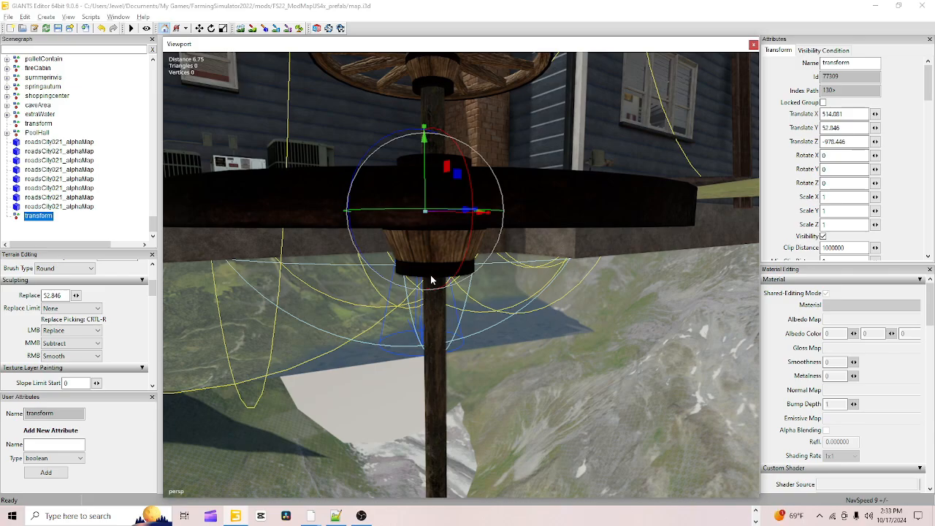
alt+drag(547, 227, 559, 242)
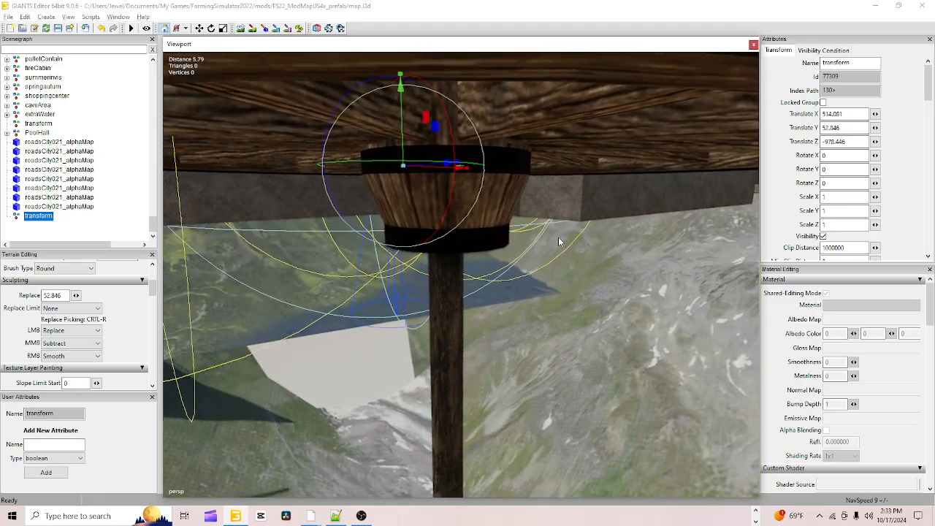
alt+drag(543, 139, 597, 191)
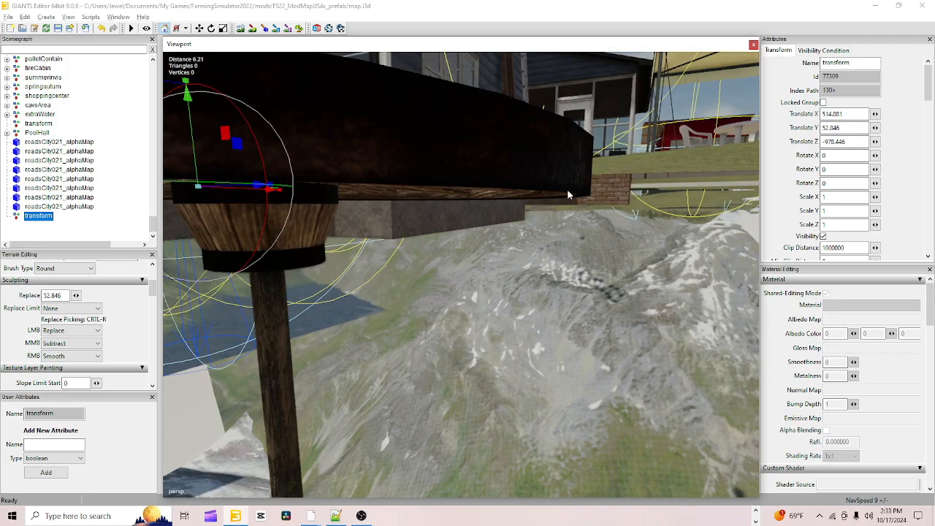
click(566, 192)
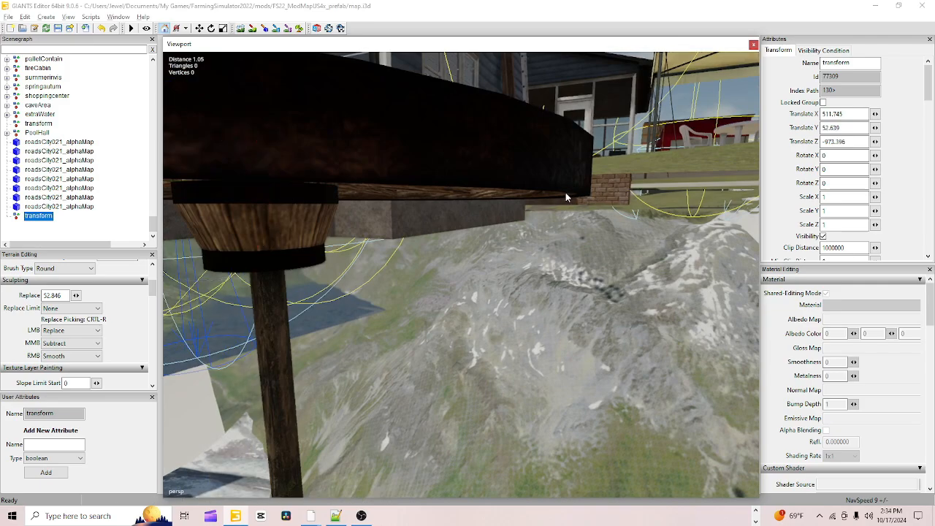
click(565, 192)
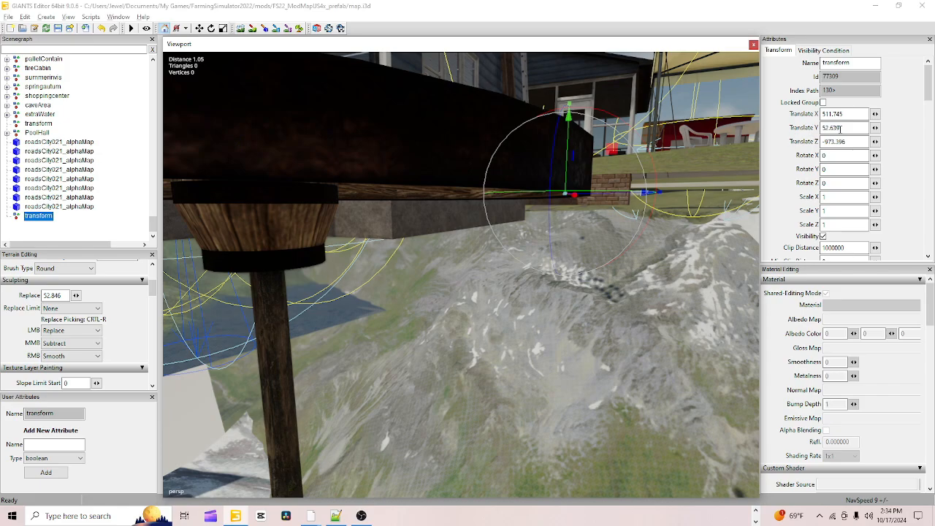
Step: Copy the transform's Translate Y value of 52.639 into the terrain sculpting Replace height
drag(839, 128, 817, 129)
key(ctrl+c)
right_click(825, 130)
click(832, 160)
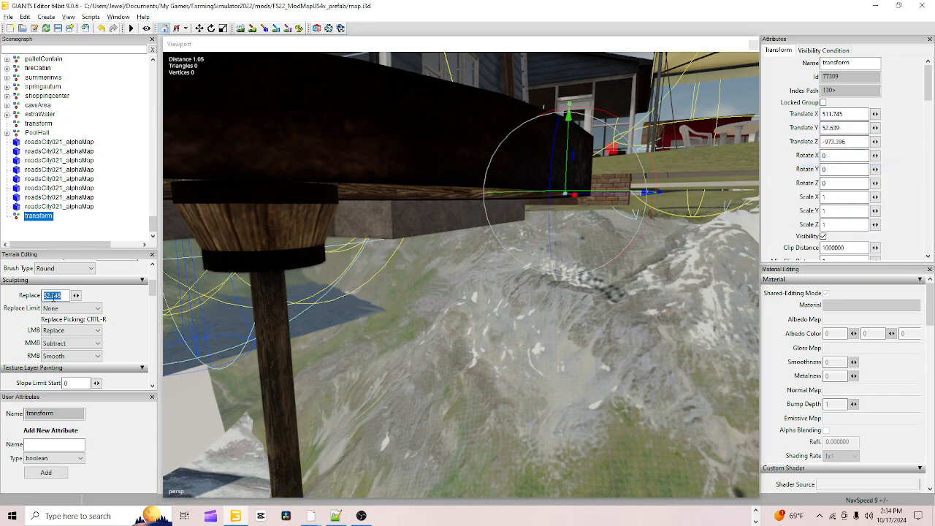
right_click(63, 302)
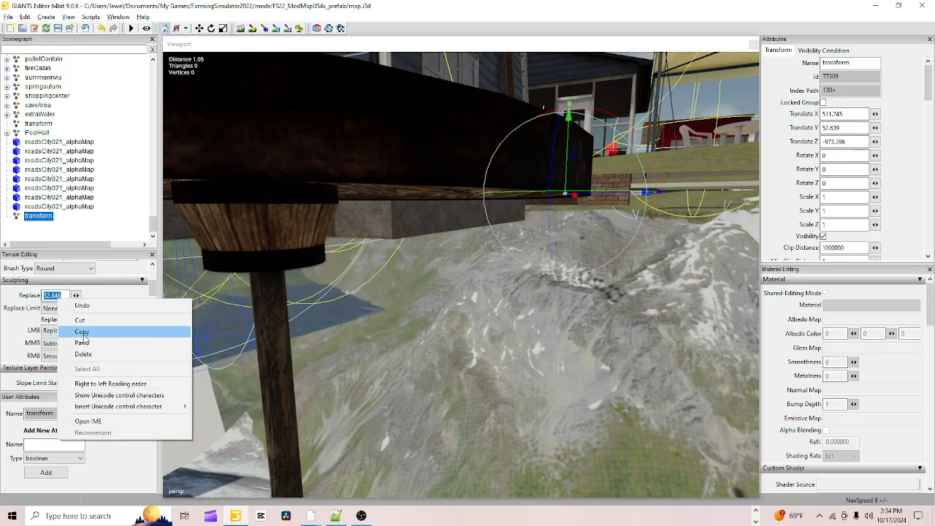
click(87, 340)
Step: Level the terrain around the wagon-wheel table to the 52.639 Replace height so its base wheel is exposed
alt+drag(525, 246, 494, 267)
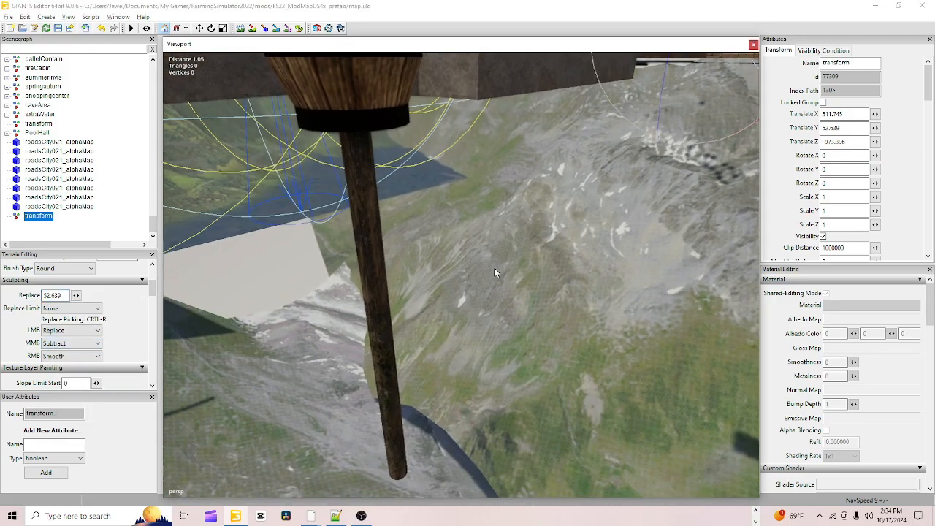
scroll(502, 246, down, 3)
alt+middle_drag(507, 240, 552, 286)
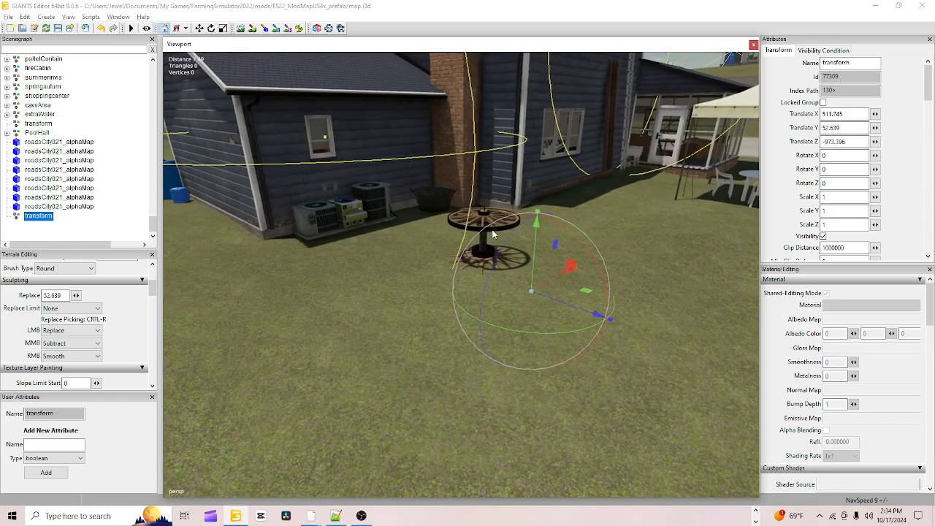
click(241, 30)
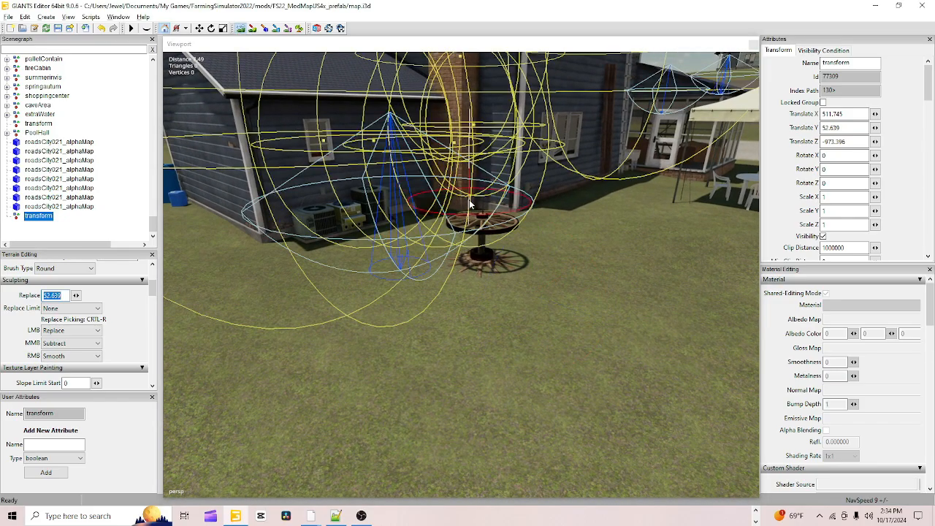
mouse_move(479, 263)
mouse_down()
mouse_move(440, 273)
mouse_move(445, 293)
mouse_up()
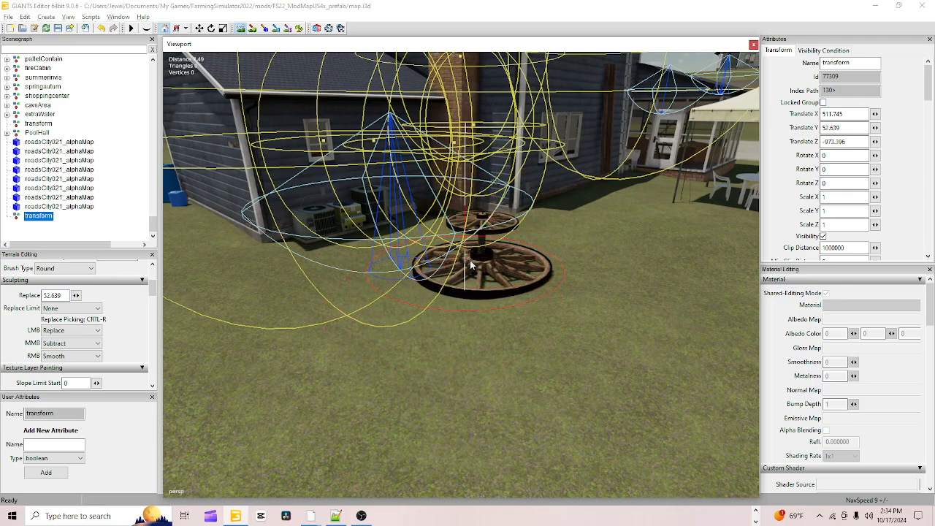
drag(501, 280, 506, 290)
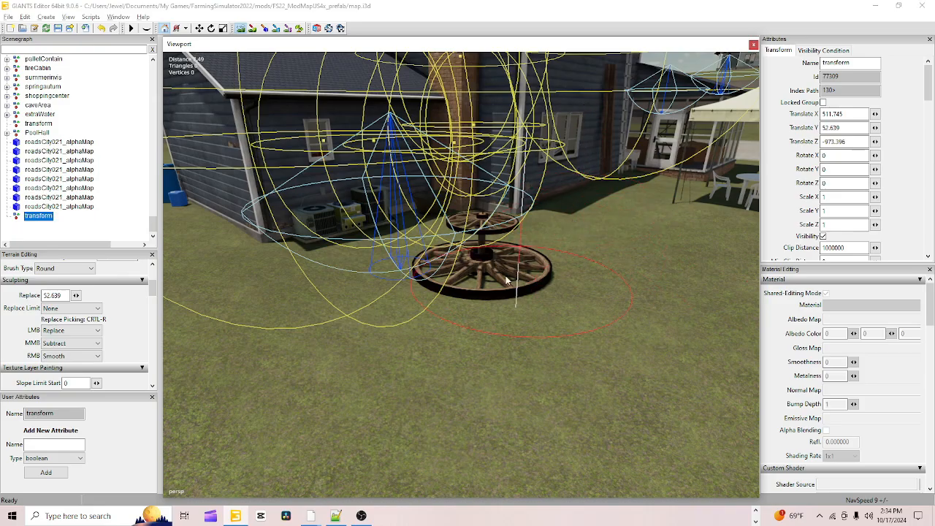
click(242, 28)
Step: Inspect how the wagon-wheel table's base wheel meets the ground from close range and from different angles
scroll(365, 305, up, 5)
alt+drag(400, 292, 328, 261)
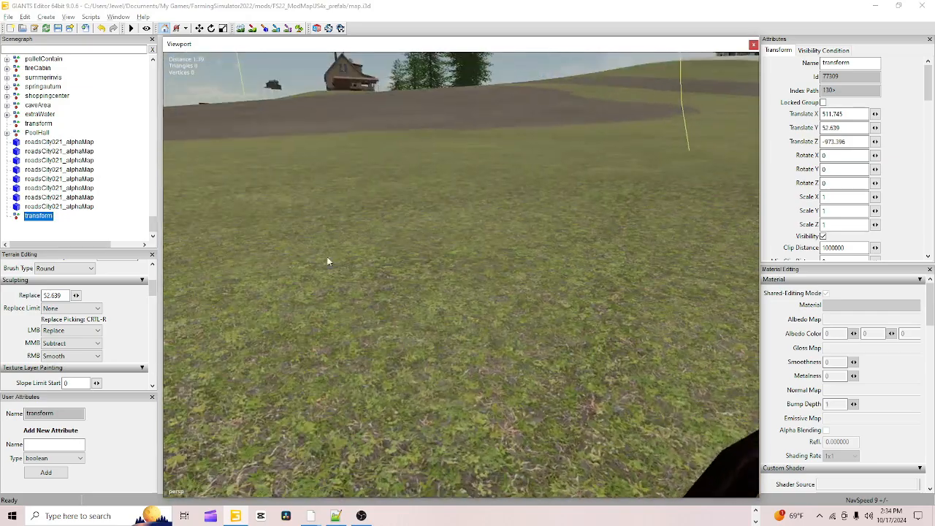
scroll(404, 270, down, 3)
alt+drag(405, 265, 461, 107)
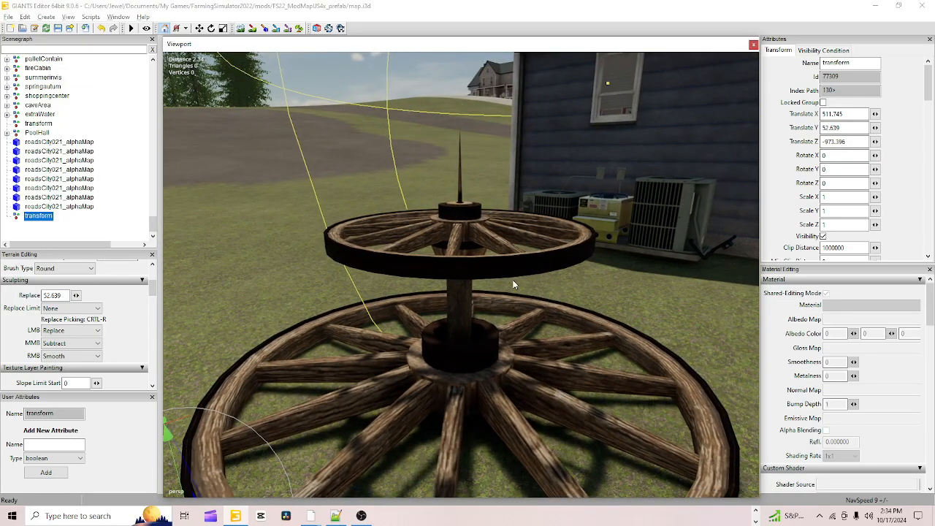
alt+drag(513, 284, 522, 428)
scroll(542, 123, down, 3)
alt+drag(476, 229, 391, 301)
scroll(407, 296, up, 5)
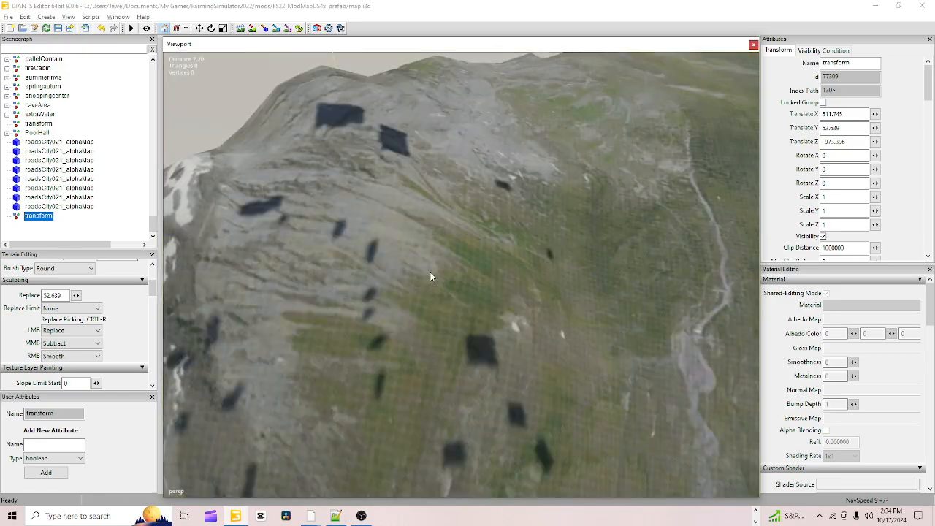
Step: Place the transform at the bottom of the floating red water-pump trough's support block
alt+drag(430, 276, 360, 270)
scroll(451, 282, up, 2)
scroll(449, 274, up, 5)
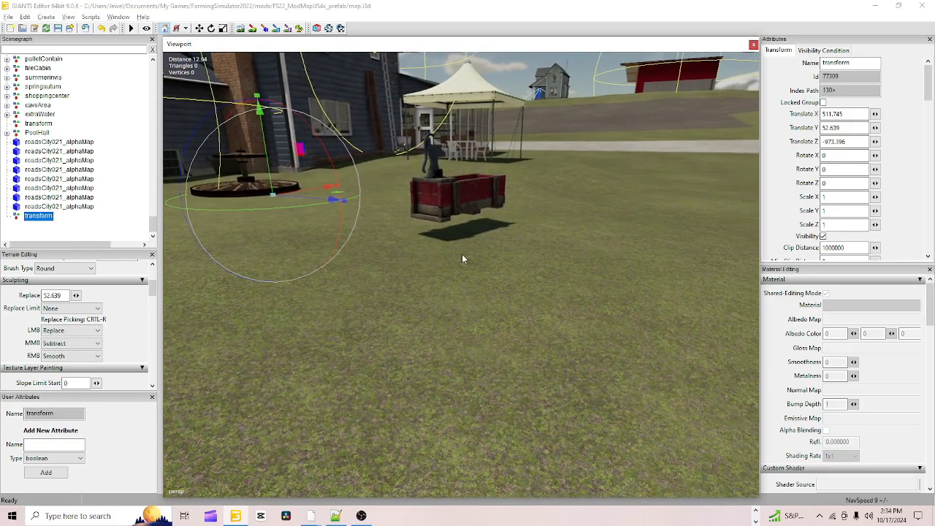
scroll(430, 267, up, 4)
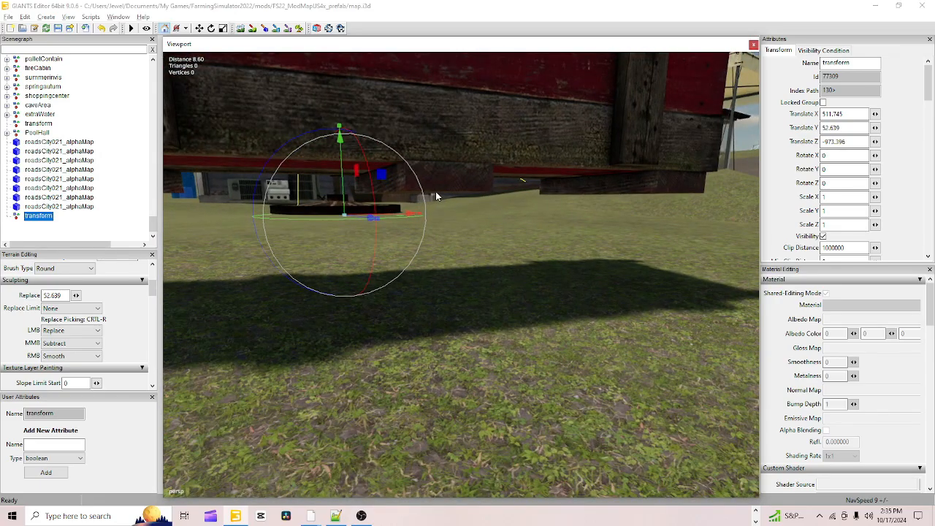
key(ctrl+b)
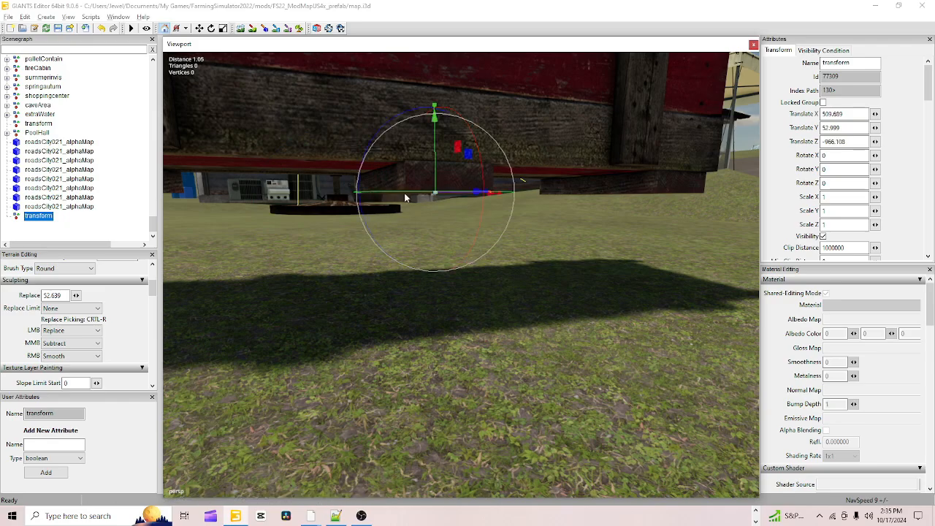
Step: Set the terrain Replace height to 52.999 by copying the transform's Translate Y value
double_click(840, 128)
key(ctrl+c)
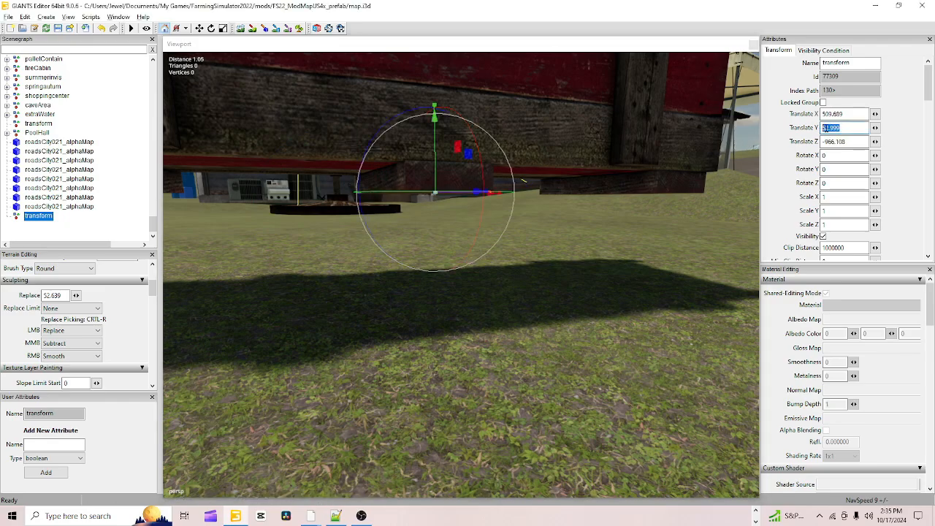
right_click(825, 127)
click(834, 160)
click(69, 302)
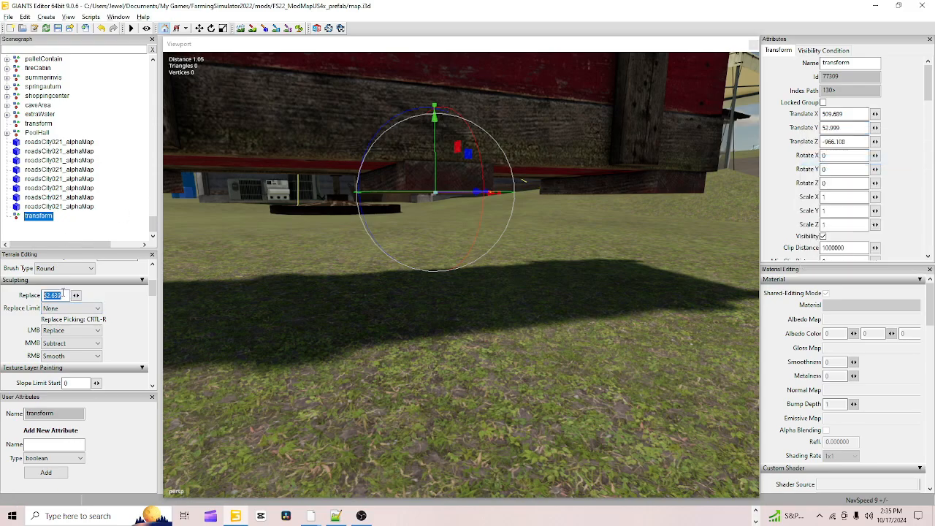
right_click(53, 295)
click(79, 340)
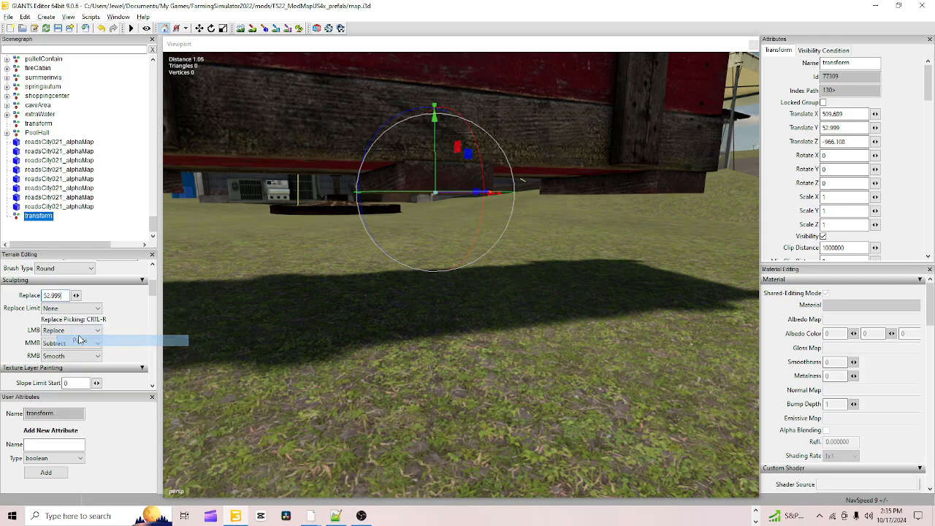
Step: Raise the terrain beneath the red water-pump trough to the 52.999 Replace height
scroll(338, 287, down, 3)
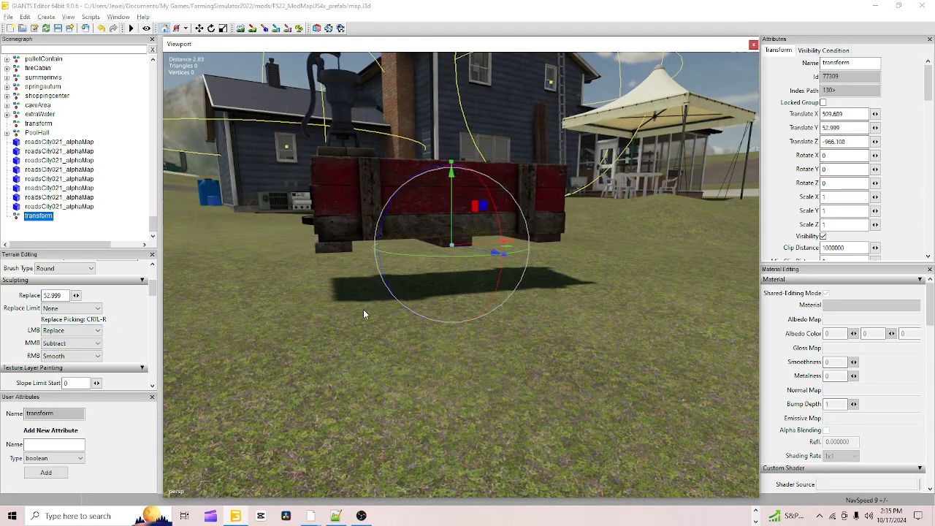
click(240, 28)
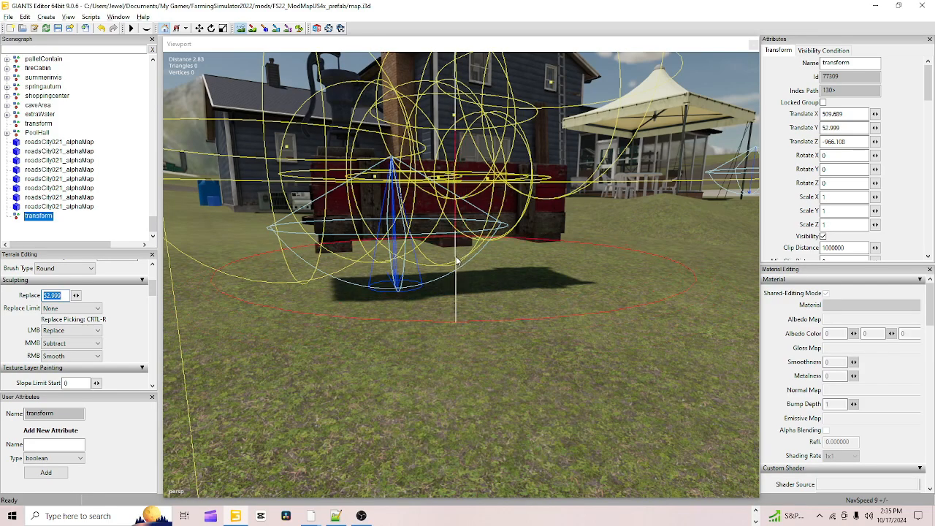
click(447, 263)
drag(447, 263, 390, 265)
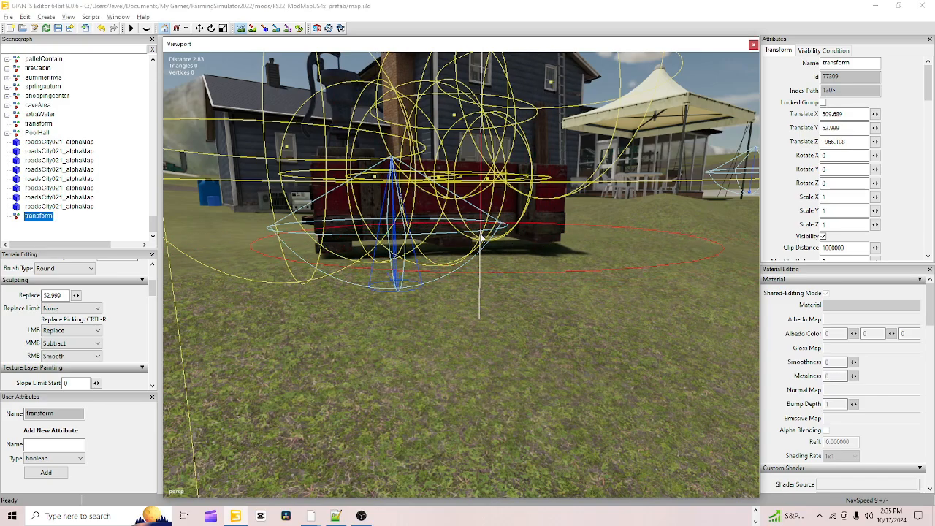
click(244, 32)
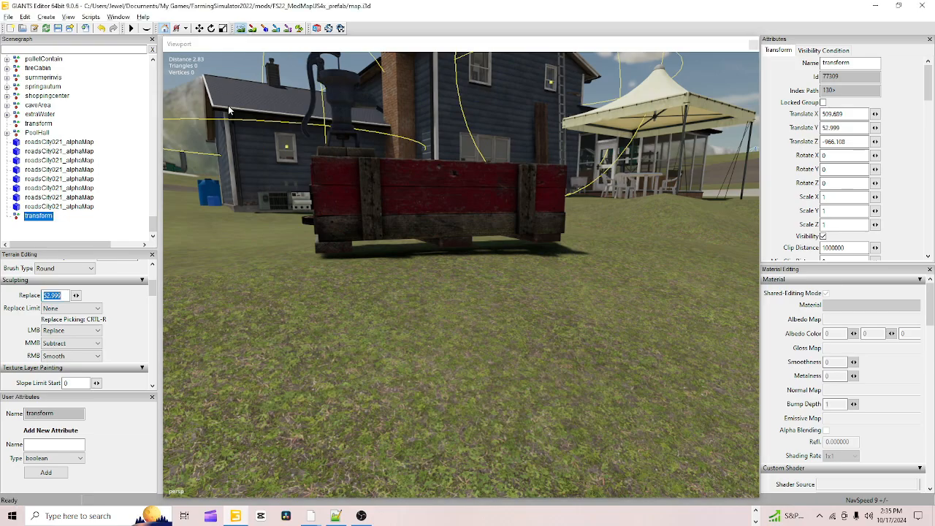
click(241, 29)
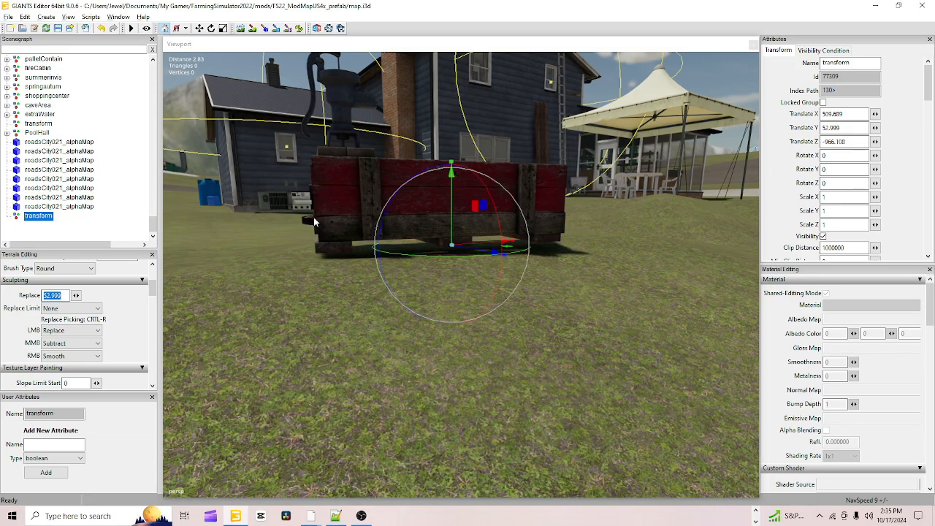
Step: Inspect the ground contact along the red water-pump trough from above, from a distance and from close range
alt+drag(384, 280, 456, 323)
scroll(368, 244, up, 3)
scroll(430, 313, down, 5)
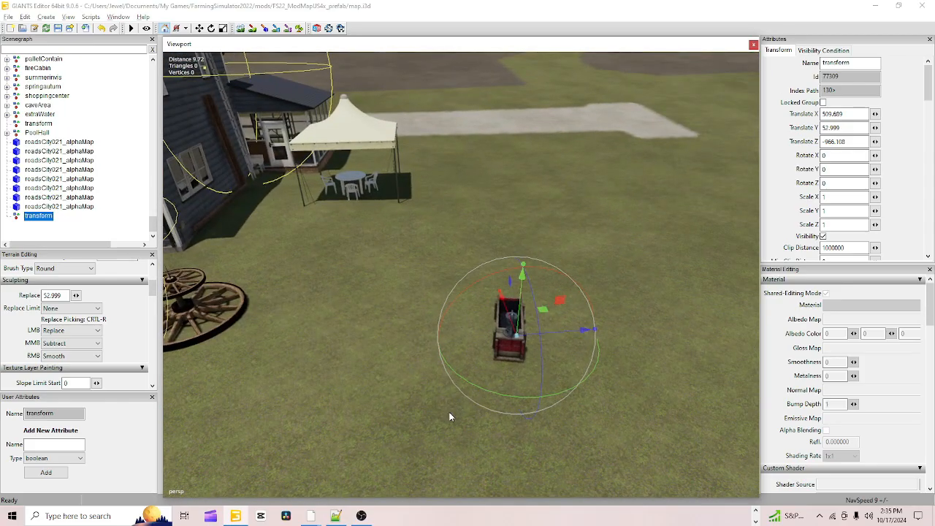
scroll(413, 434, up, 3)
alt+drag(444, 390, 642, 373)
scroll(541, 398, down, 5)
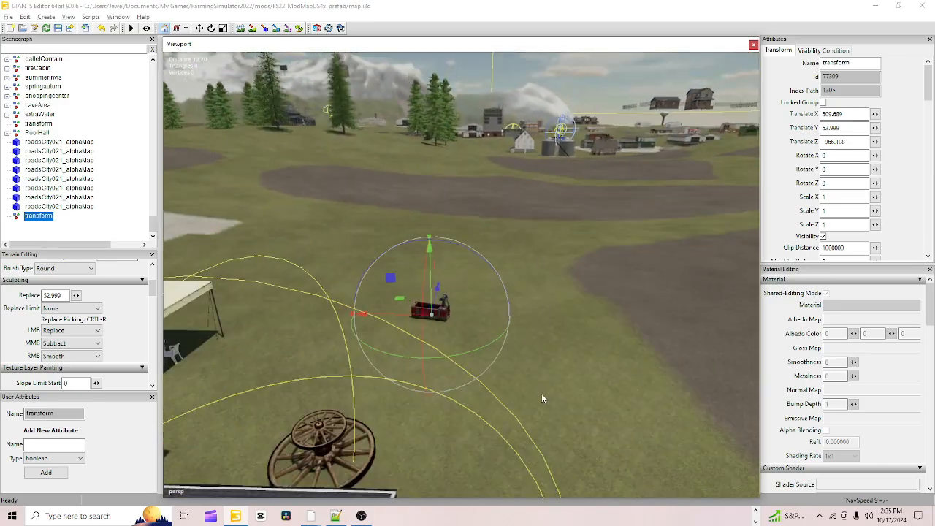
mouse_move(542, 394)
alt+mouse_down()
mouse_move(498, 401)
mouse_move(549, 386)
alt+mouse_up()
scroll(459, 363, up, 6)
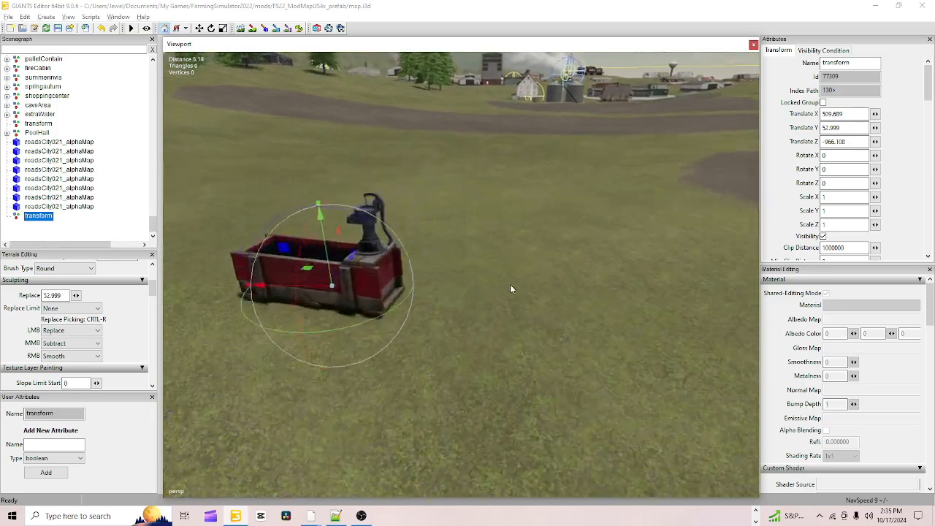
scroll(510, 285, up, 3)
alt+drag(510, 285, 416, 292)
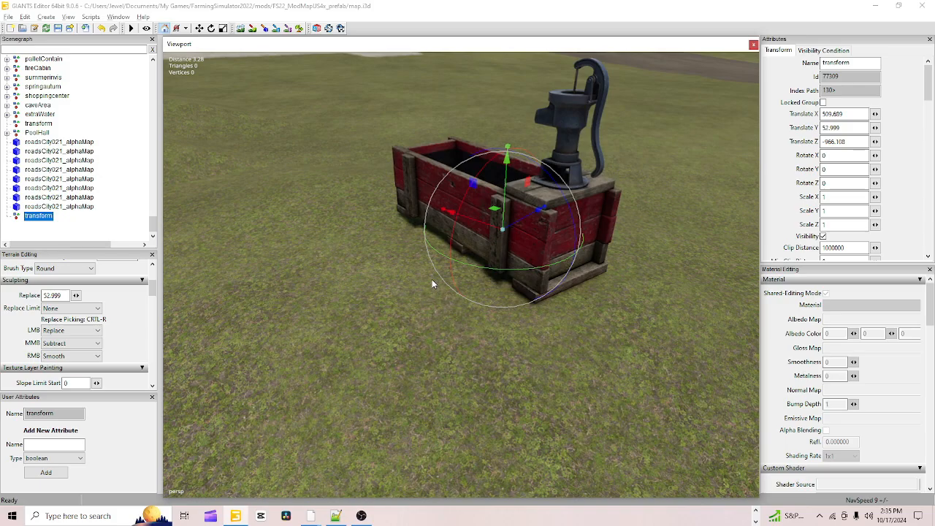
click(240, 27)
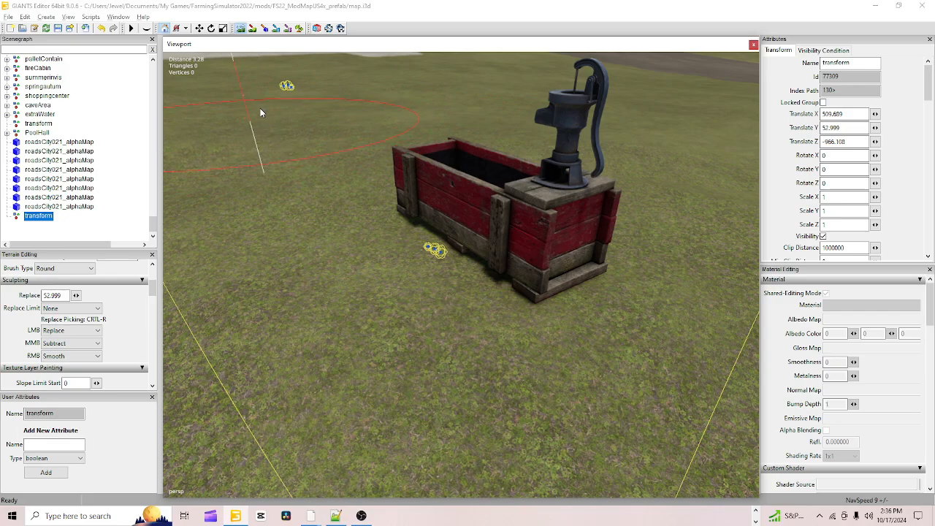
click(240, 28)
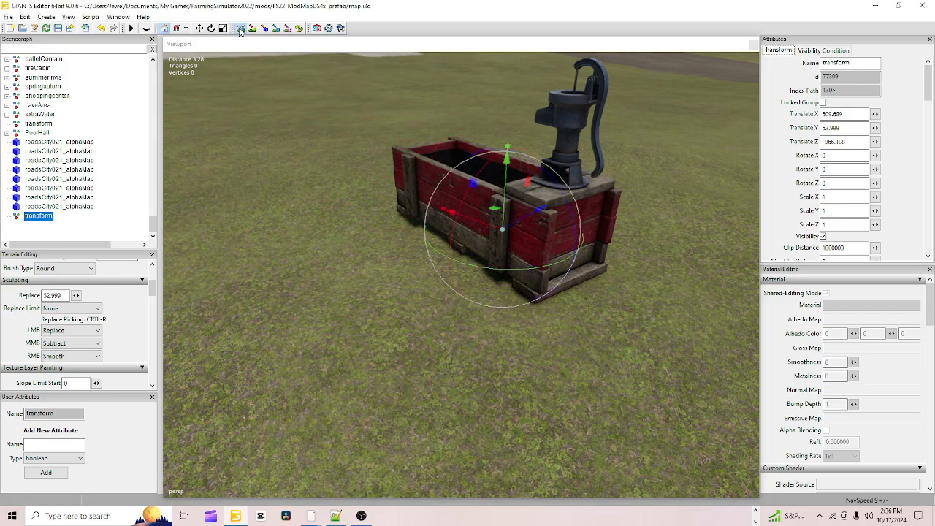
alt+drag(419, 110, 585, 92)
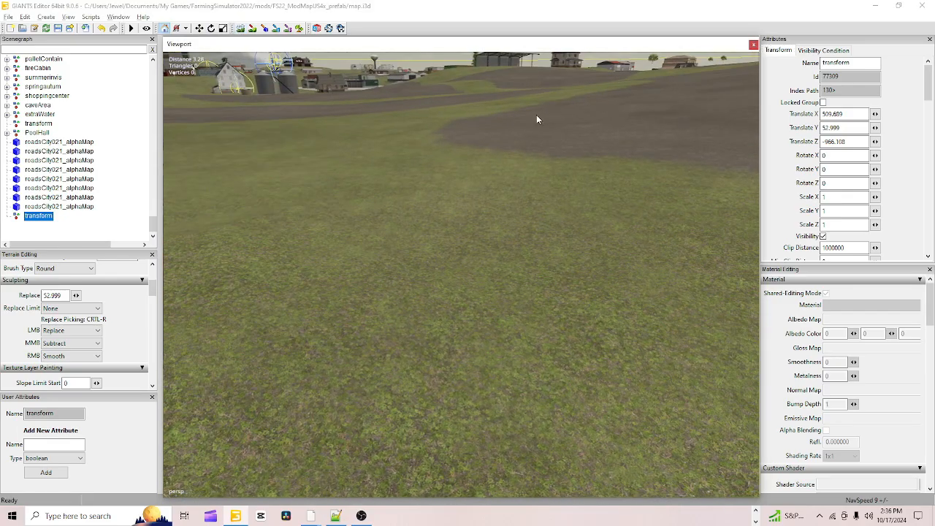
alt+drag(536, 114, 335, 113)
scroll(365, 103, down, 3)
alt+drag(387, 93, 442, 98)
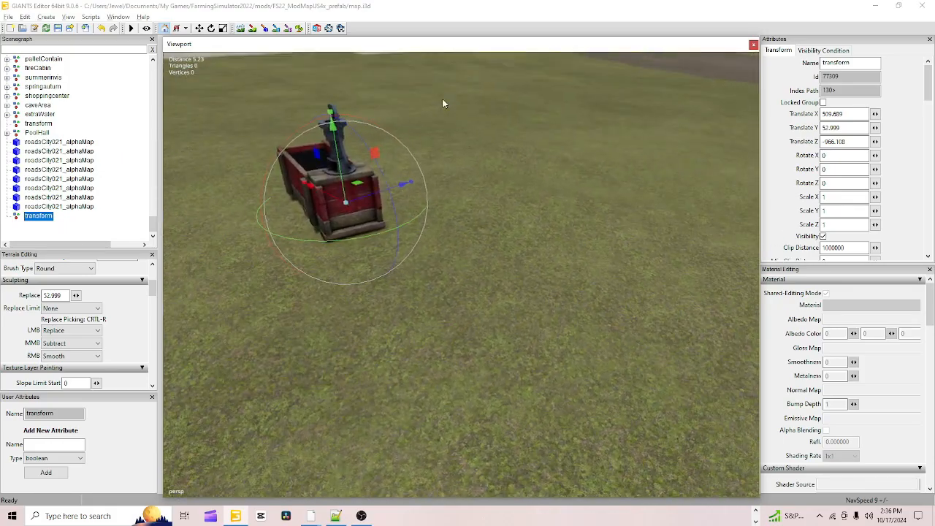
alt+drag(543, 159, 559, 137)
scroll(439, 116, down, 3)
scroll(562, 136, down, 6)
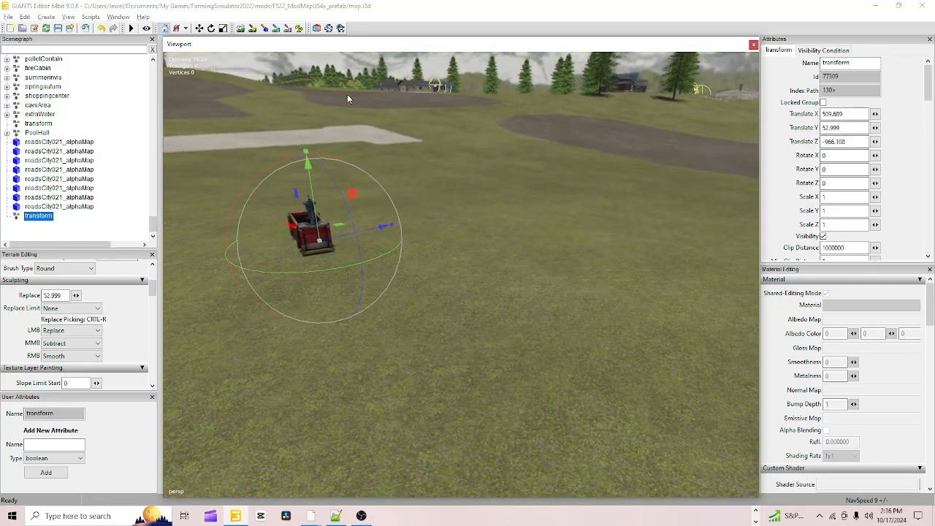
Step: Try sculpting the terrain on the grass between the wagon-wheel table and the red water-pump trough
click(240, 29)
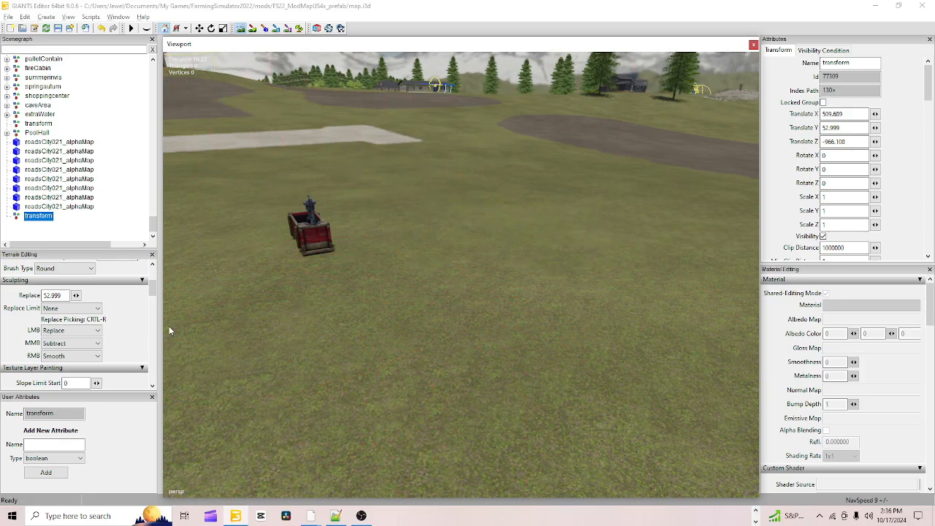
click(245, 29)
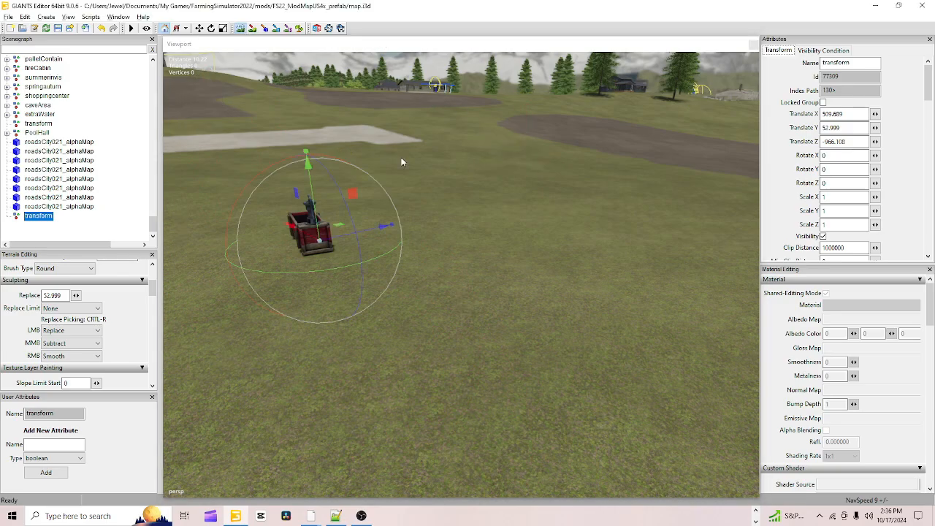
alt+drag(401, 161, 332, 172)
click(274, 30)
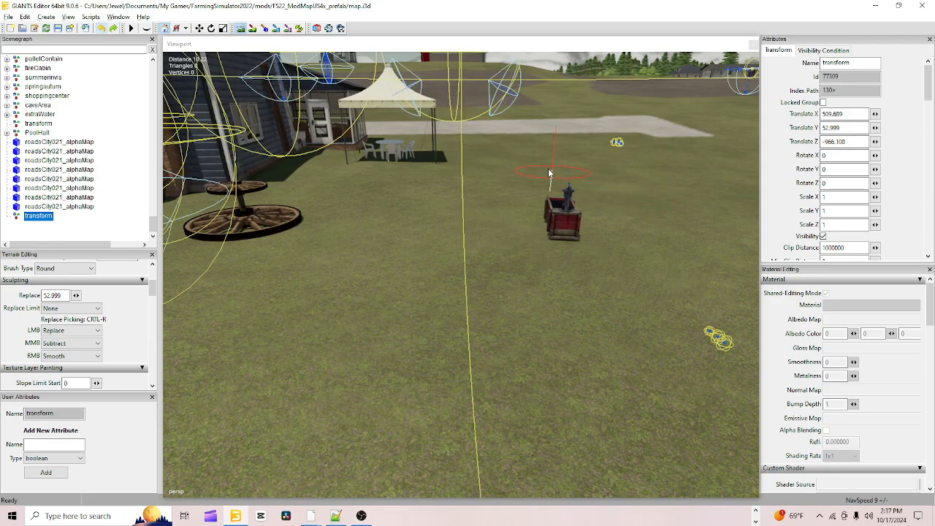
click(495, 176)
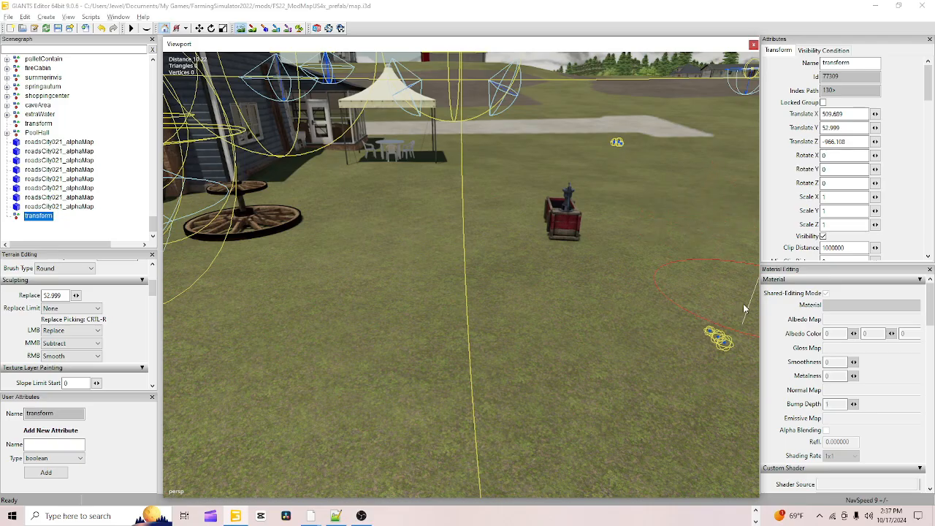
click(240, 28)
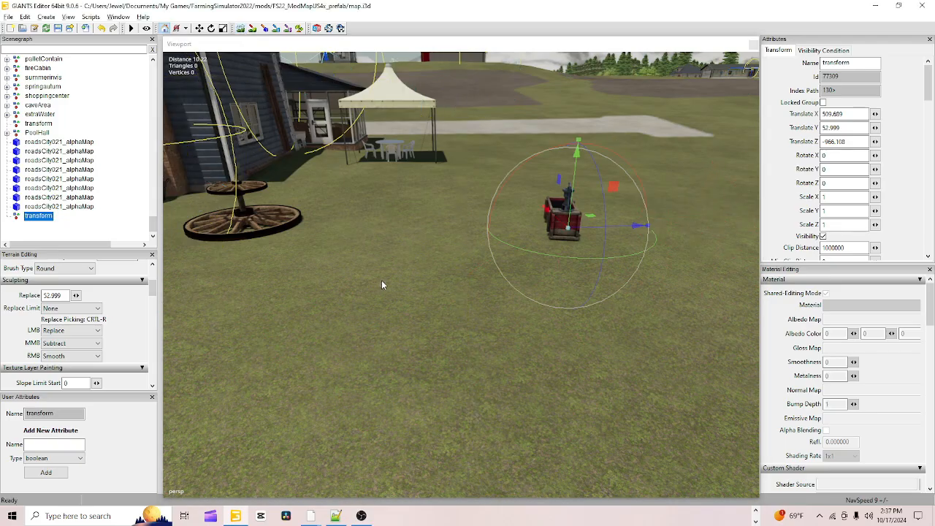
Step: Undo the last two terrain changes near the red water-pump trough
scroll(395, 255, up, 4)
scroll(413, 229, down, 1)
alt+drag(418, 231, 415, 202)
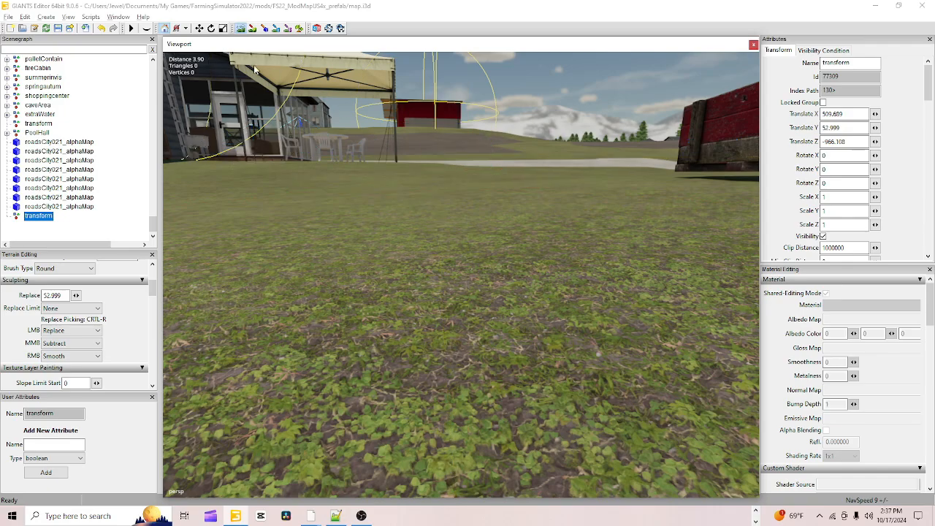
click(103, 31)
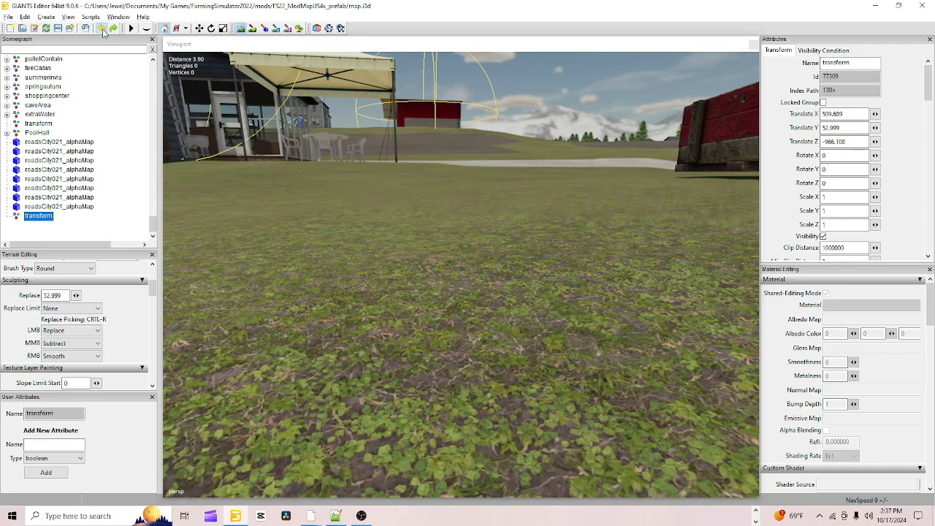
click(103, 31)
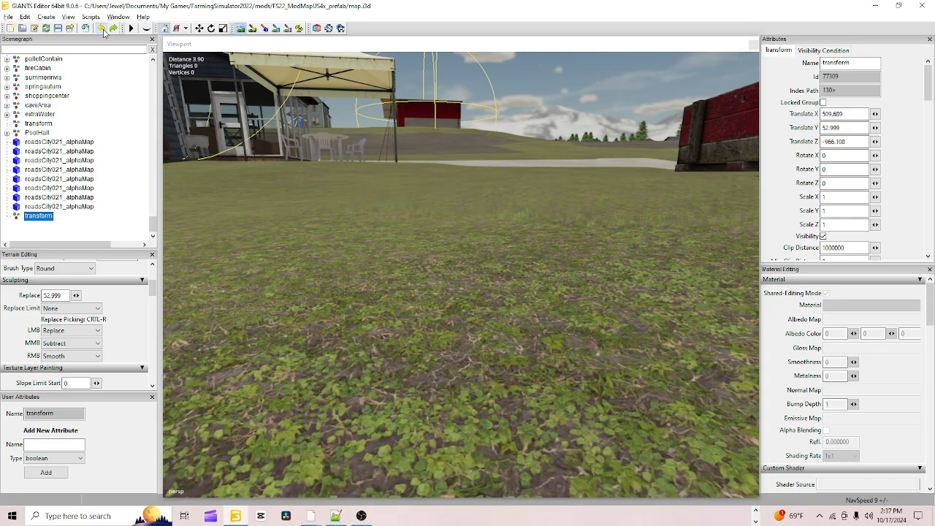
click(242, 31)
alt+drag(394, 142, 470, 181)
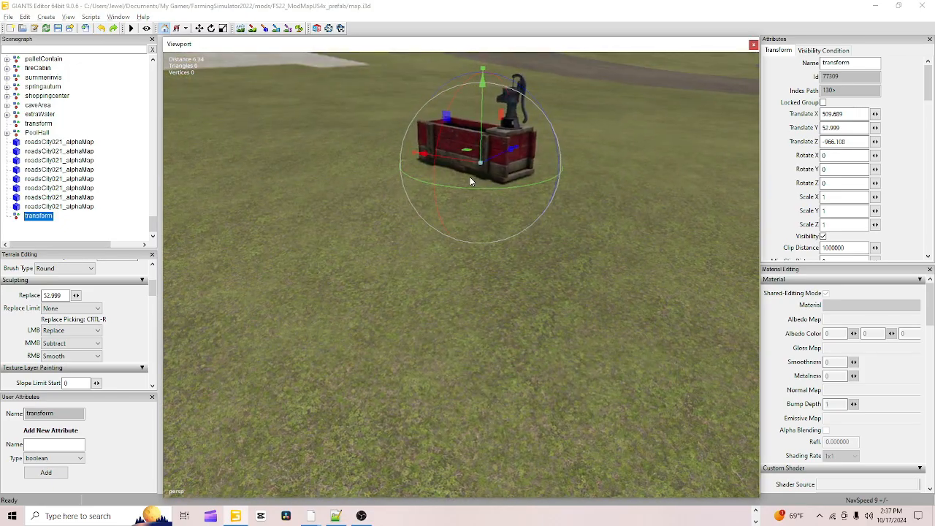
Step: Inspect the ground around the red water-pump trough and the house from low angles, from a distance and from above
click(241, 31)
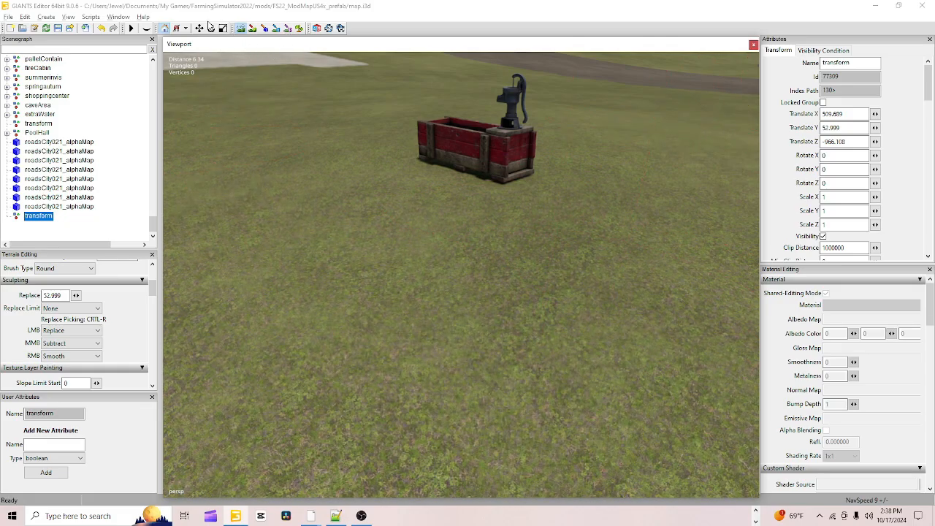
click(240, 28)
mouse_move(649, 215)
alt+mouse_down()
mouse_move(524, 203)
mouse_move(537, 214)
mouse_move(694, 212)
mouse_move(652, 184)
mouse_move(617, 183)
alt+mouse_up()
scroll(551, 219, up, 3)
scroll(438, 254, up, 3)
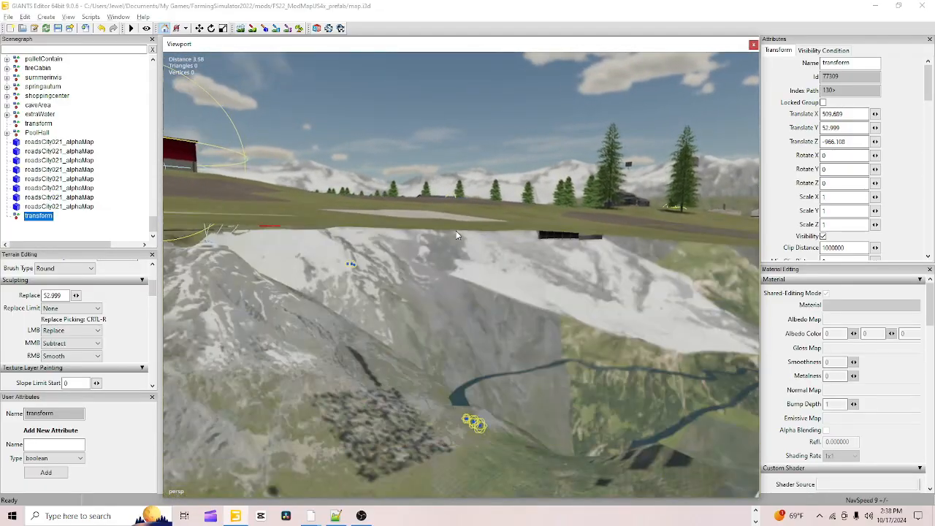
alt+drag(457, 236, 330, 236)
scroll(397, 268, down, 3)
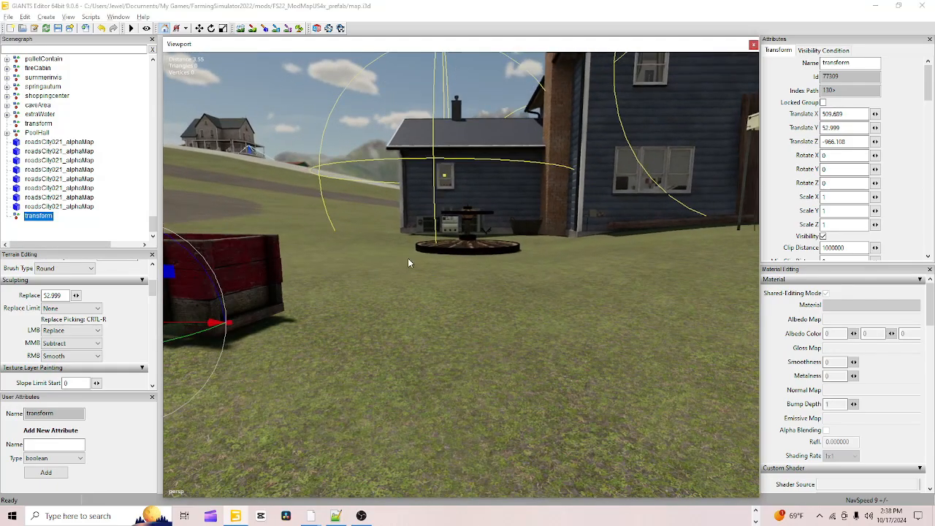
scroll(407, 258, down, 5)
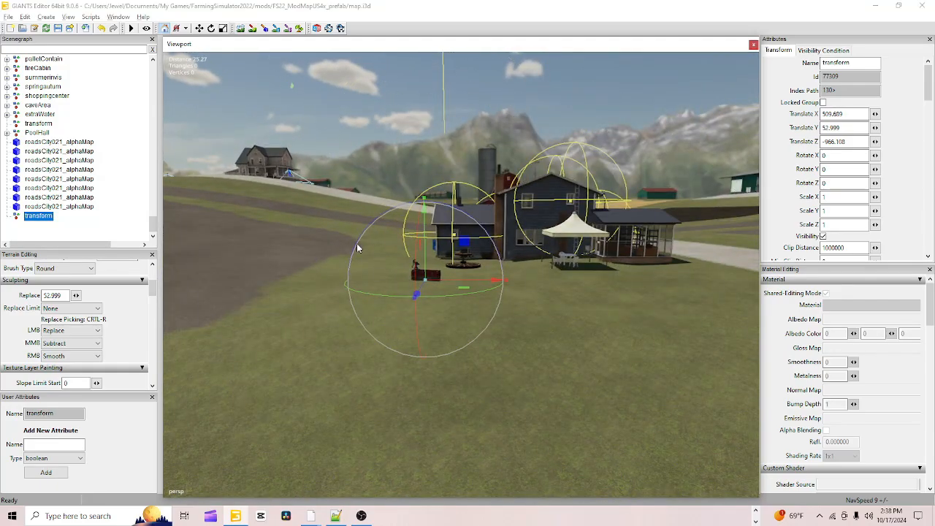
alt+drag(417, 271, 359, 314)
scroll(466, 271, up, 2)
scroll(359, 313, down, 3)
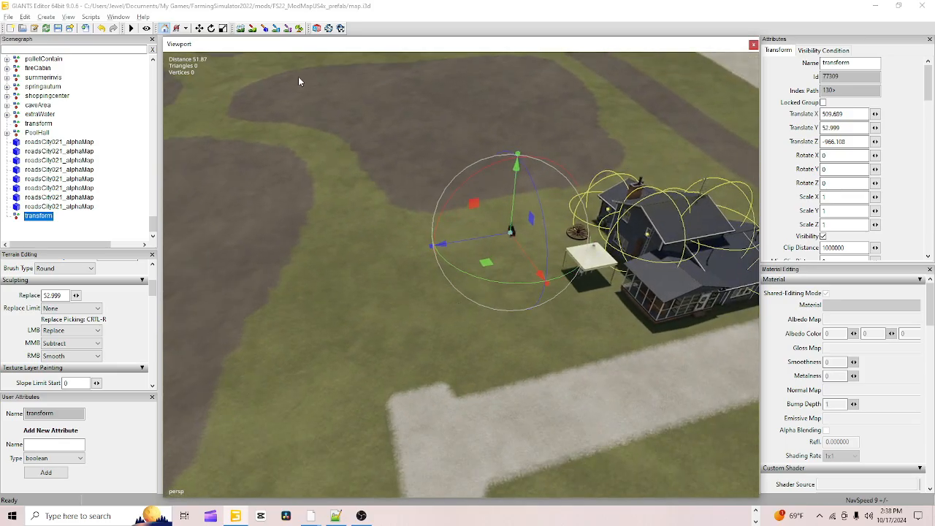
Step: Paint a patch of light gravel on the grass beside the pump trough and tent using the Square terrain brush
click(252, 29)
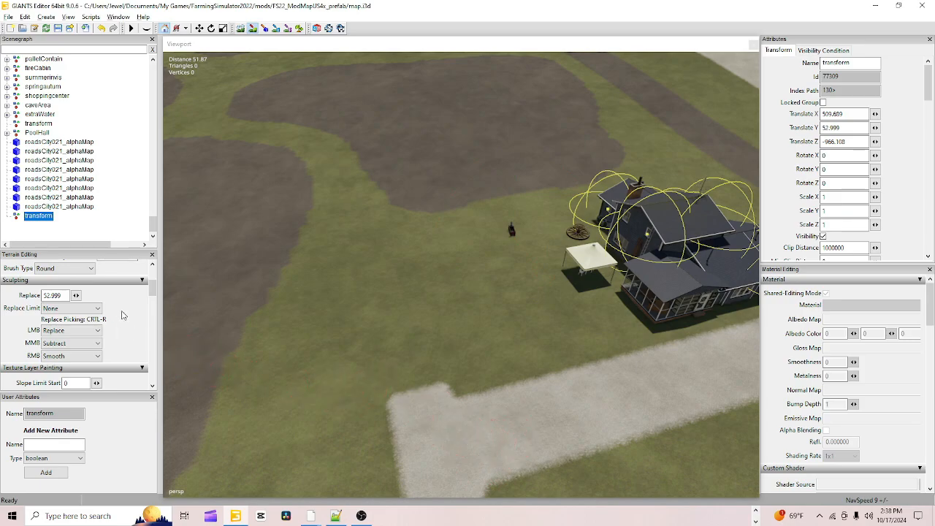
click(82, 268)
click(54, 285)
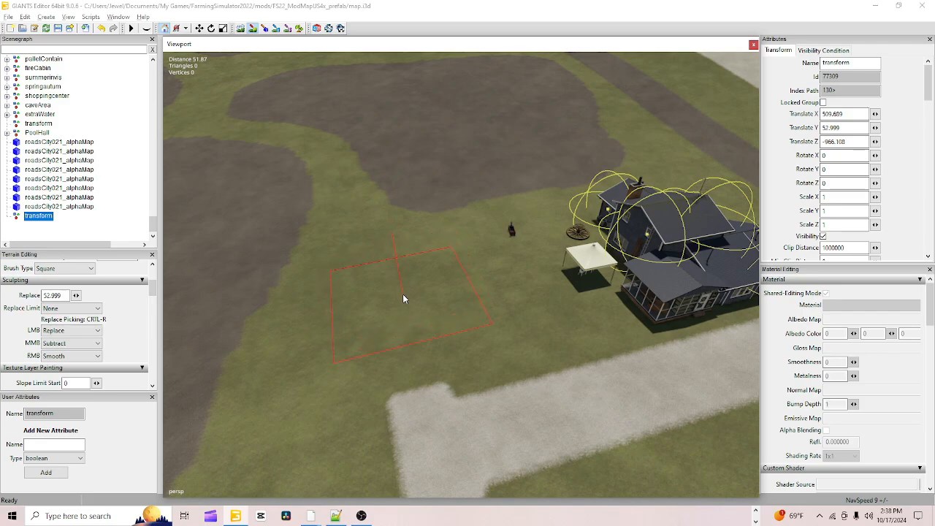
click(403, 298)
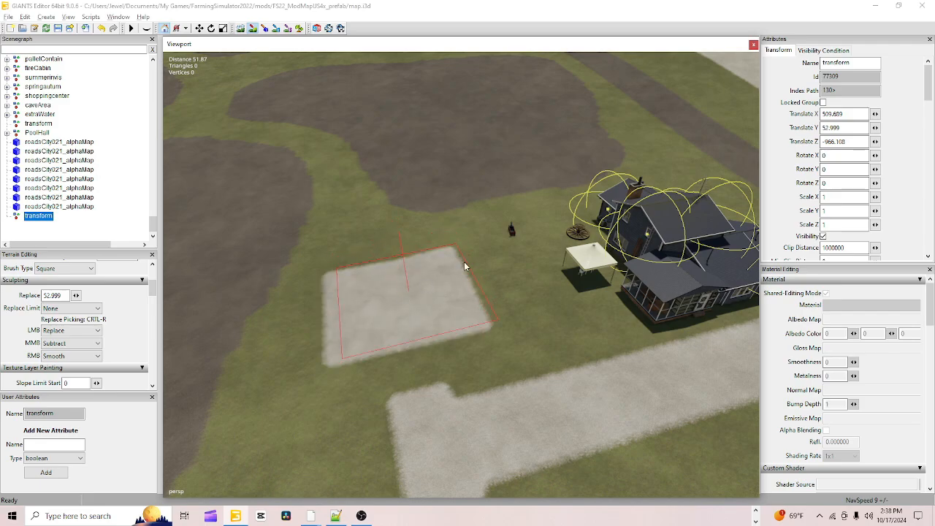
click(252, 29)
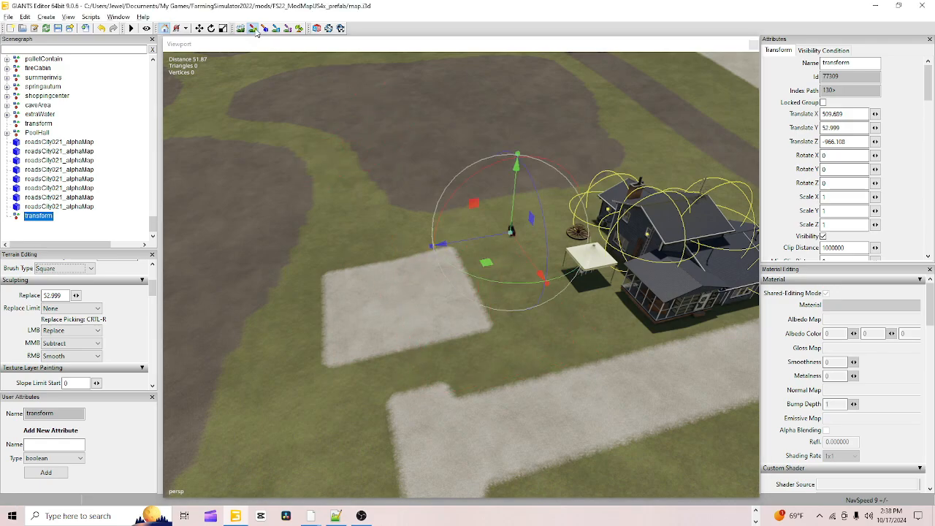
Step: Save the map and delete the selected height-measuring transform at the pump trough
click(58, 29)
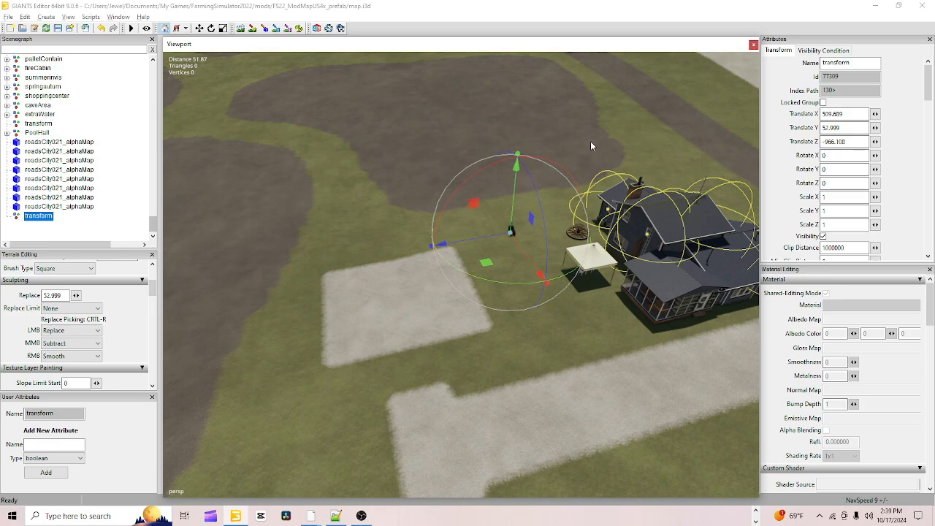
click(230, 5)
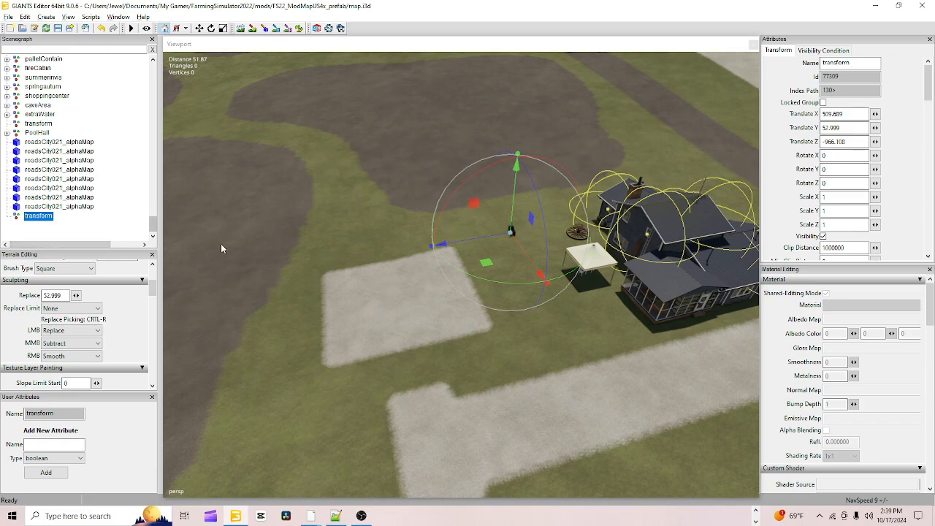
key(Delete)
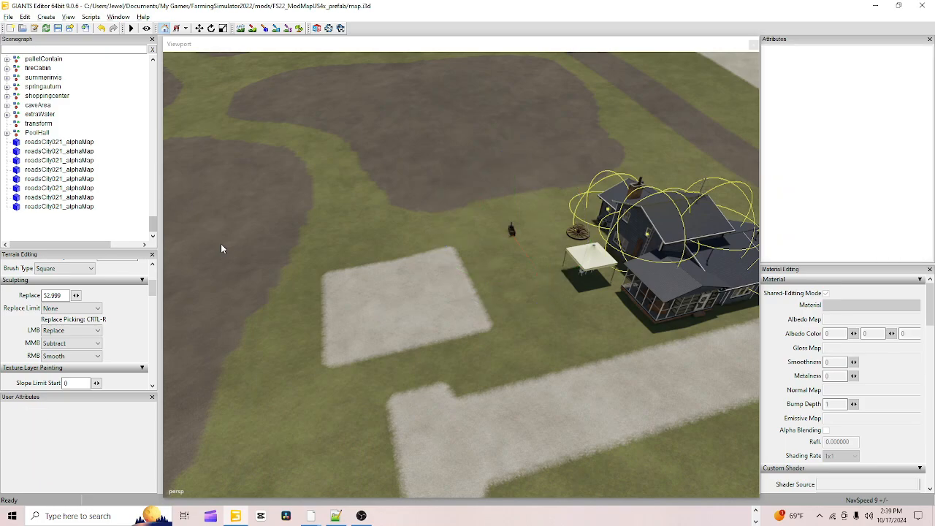
Step: Paint a light gravel driveway over the small patch outside the garage, from the garage door to the dirt road, using the Square brush
alt+drag(385, 333, 476, 339)
alt+right_drag(404, 380, 494, 310)
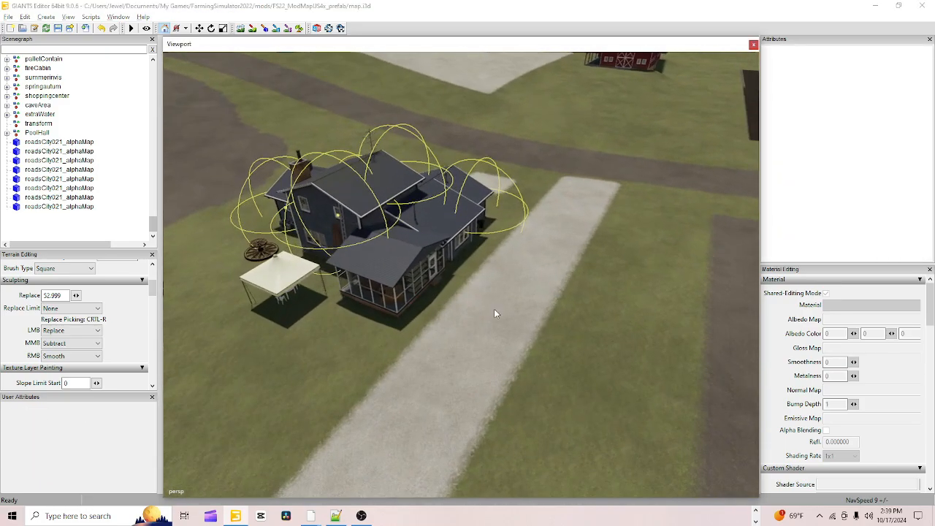
alt+drag(404, 369, 484, 343)
alt+right_drag(484, 343, 608, 177)
alt+drag(608, 177, 535, 183)
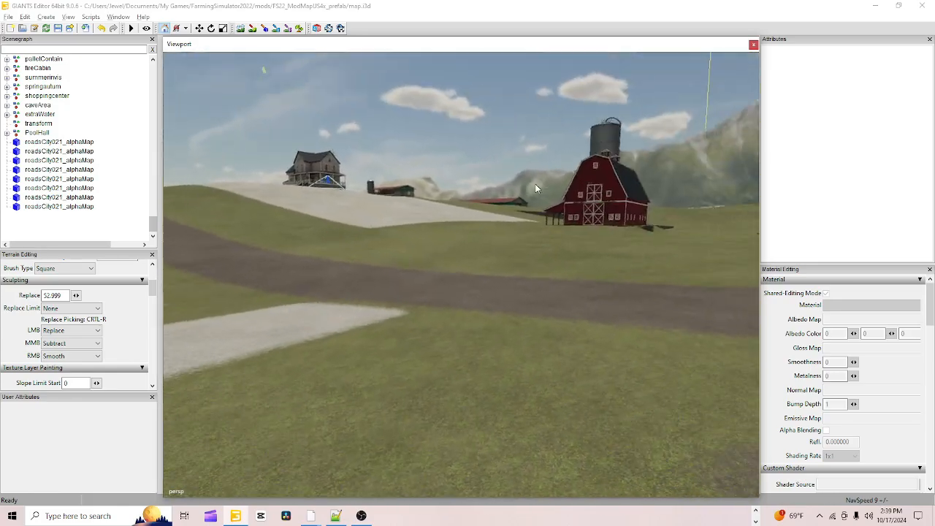
alt+right_drag(431, 212, 534, 182)
alt+drag(534, 183, 428, 190)
alt+right_drag(428, 190, 460, 179)
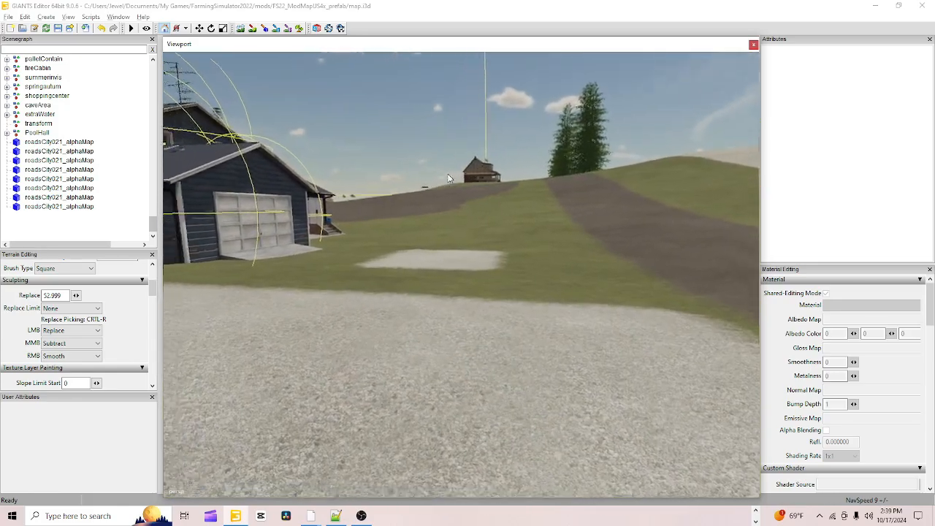
alt+drag(406, 211, 230, 187)
alt+drag(329, 155, 353, 146)
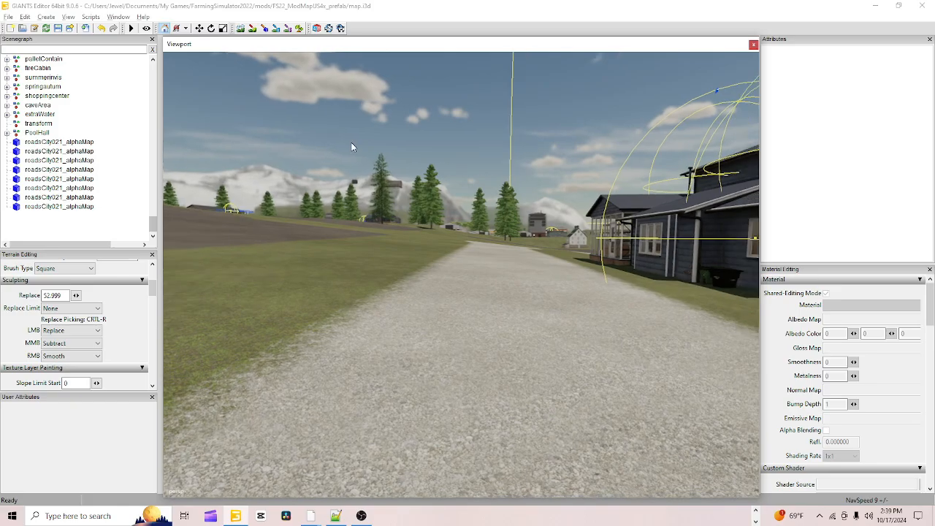
alt+right_drag(353, 146, 483, 350)
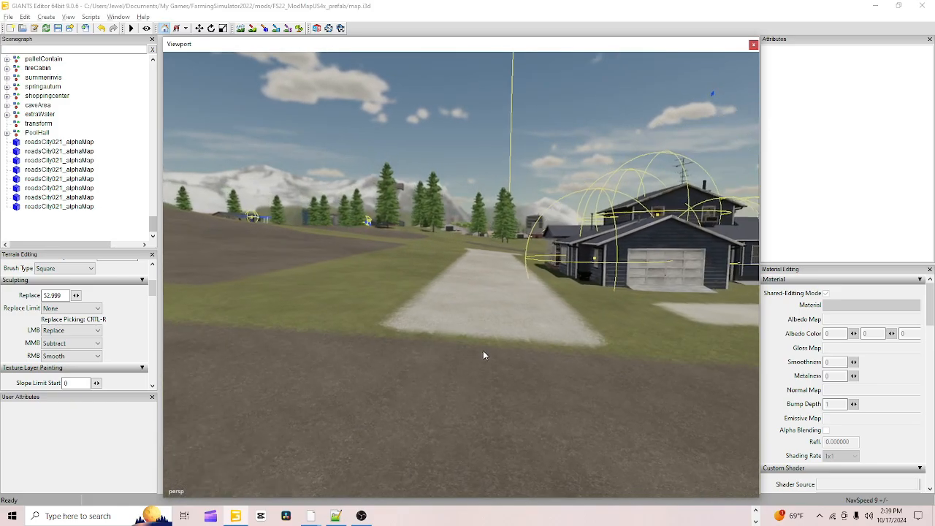
alt+drag(483, 350, 476, 414)
alt+right_drag(476, 418, 452, 342)
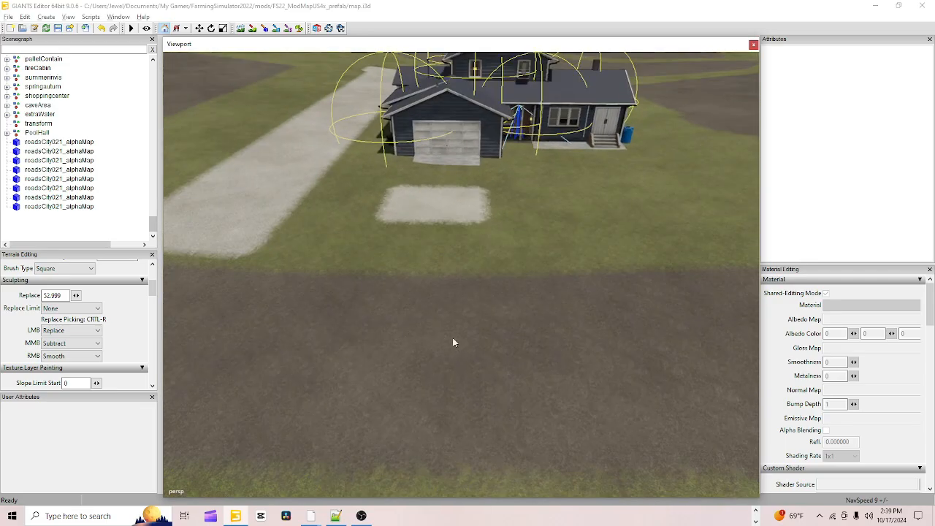
click(253, 28)
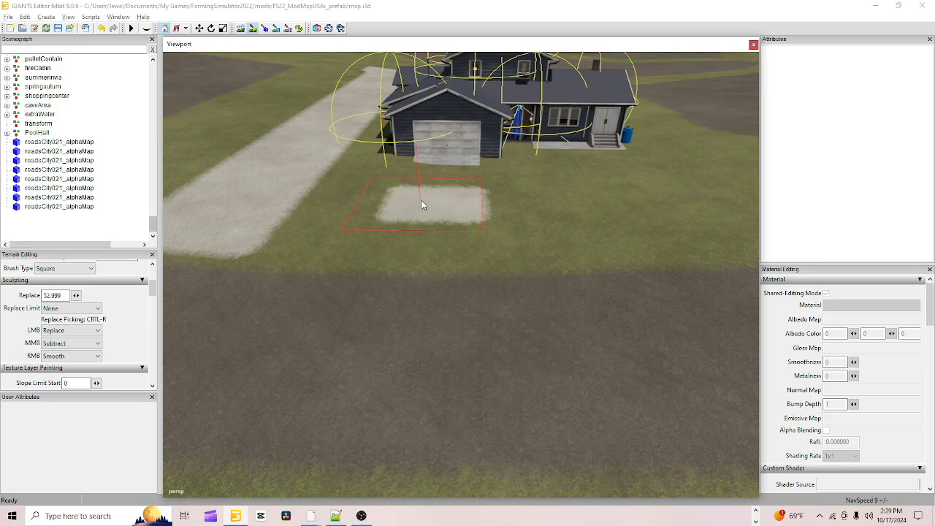
scroll(455, 217, down, 3)
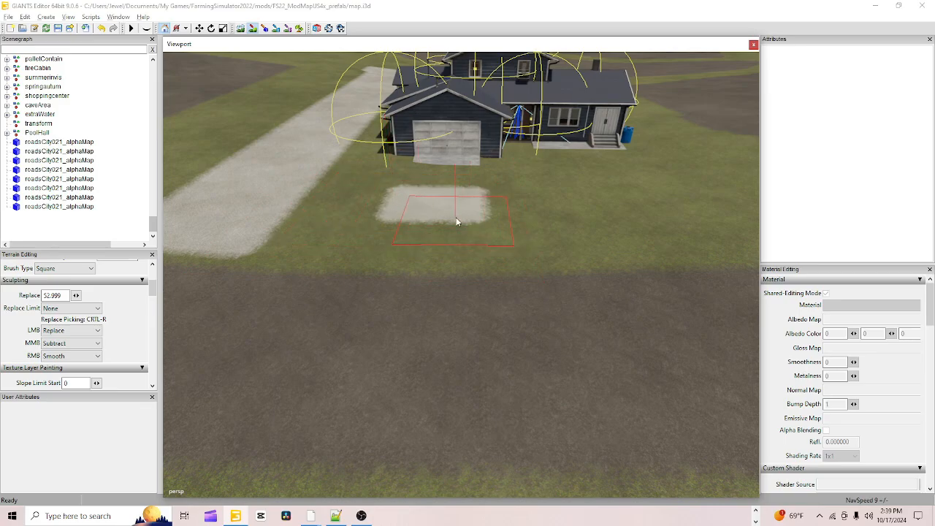
click(440, 174)
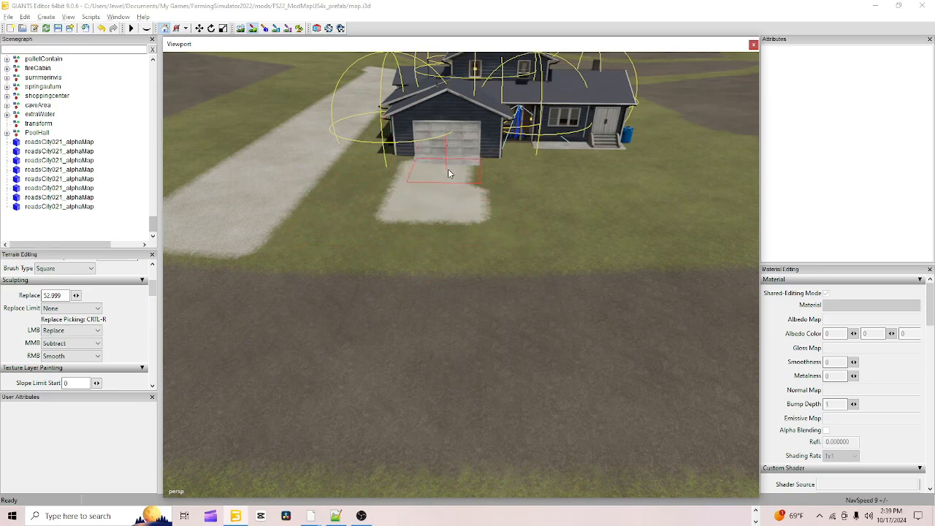
mouse_move(448, 185)
mouse_down()
mouse_move(444, 236)
mouse_move(414, 245)
mouse_move(457, 254)
mouse_move(432, 253)
mouse_up()
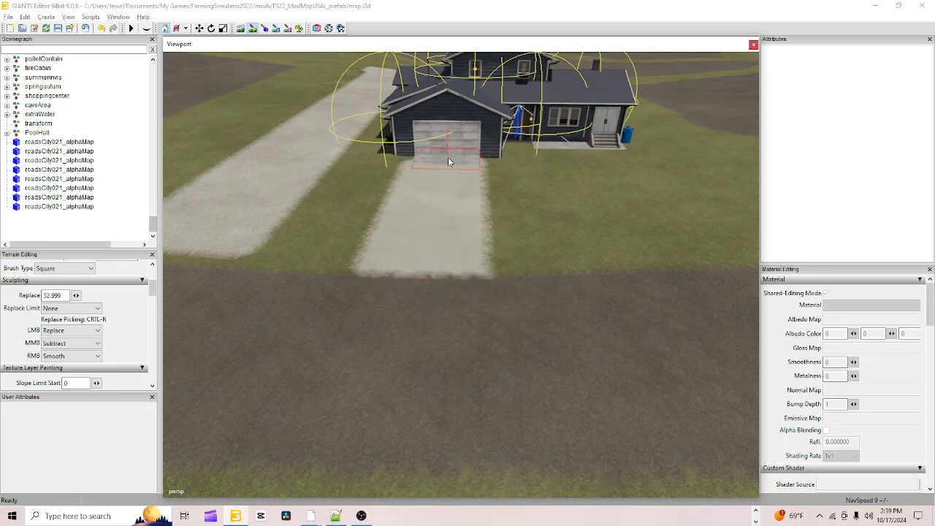
click(249, 32)
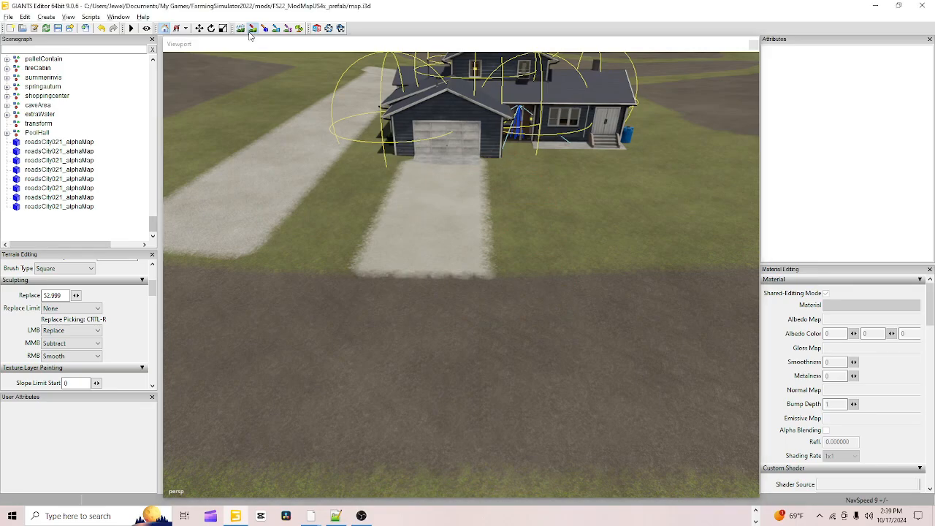
Step: Save the map with the painted garage driveway
click(58, 28)
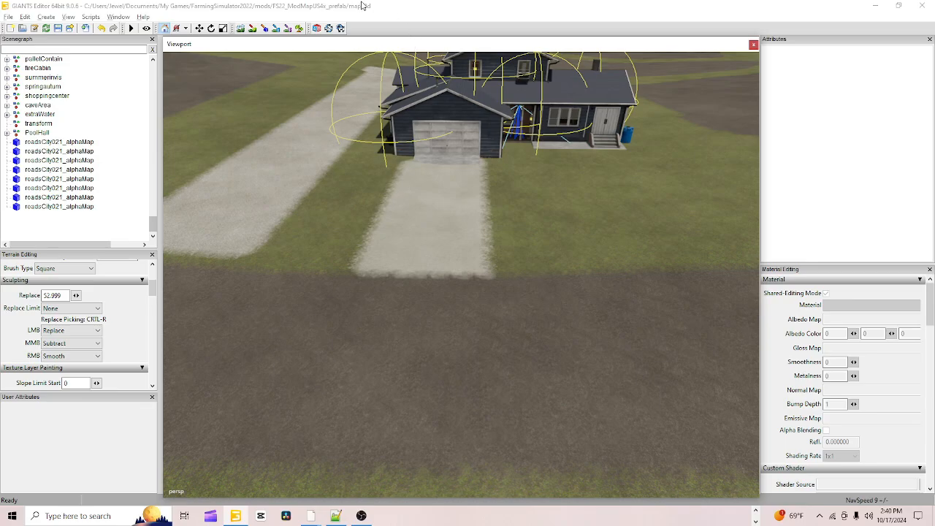
click(398, 16)
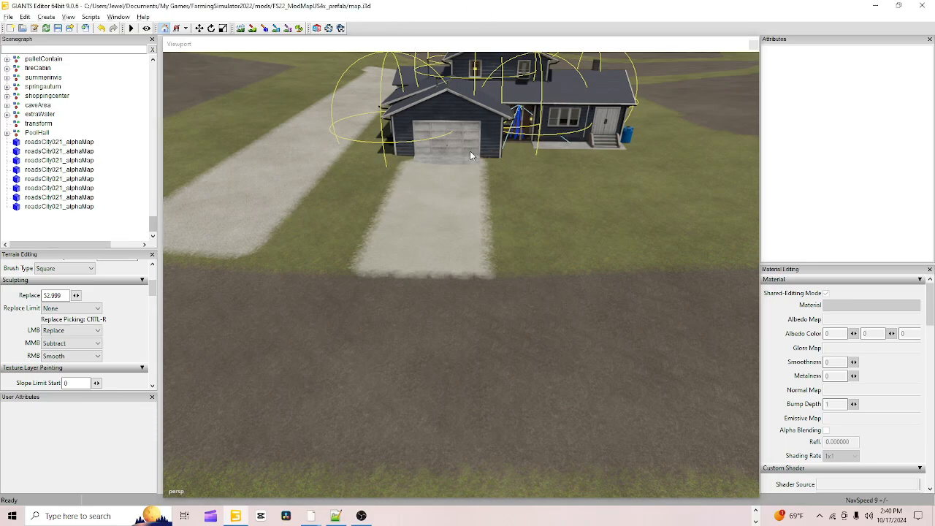
scroll(468, 151, down, 3)
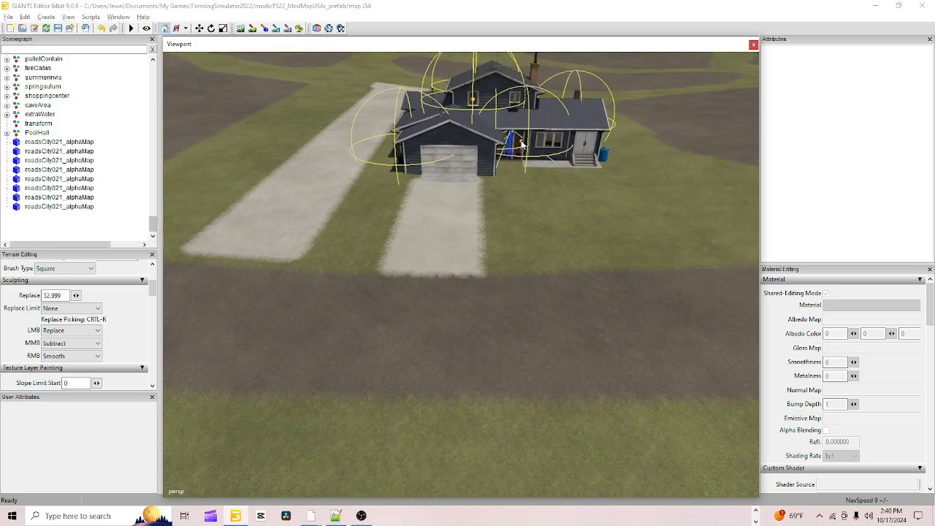
Step: Straighten the brown dirt field's edge alongside the dirt road by repainting its border with grass using the Square brush
scroll(427, 310, down, 3)
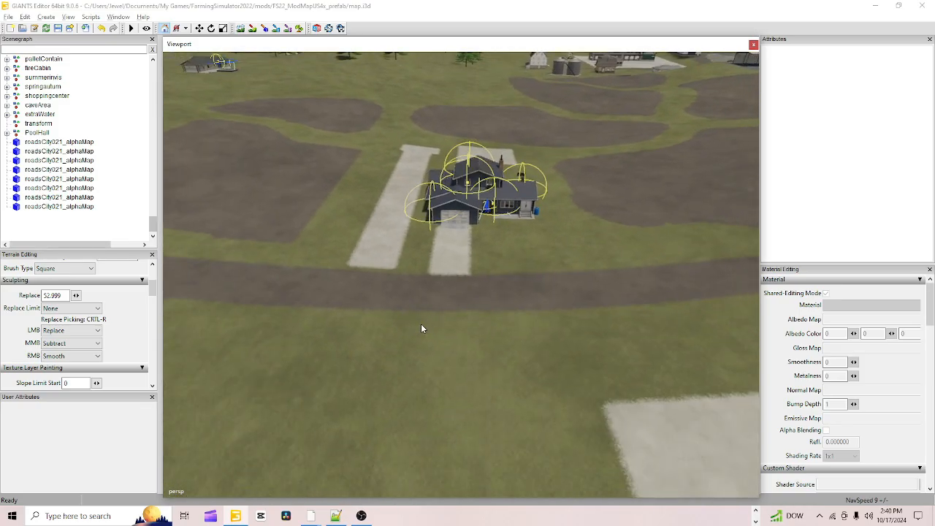
right_drag(420, 327, 384, 350)
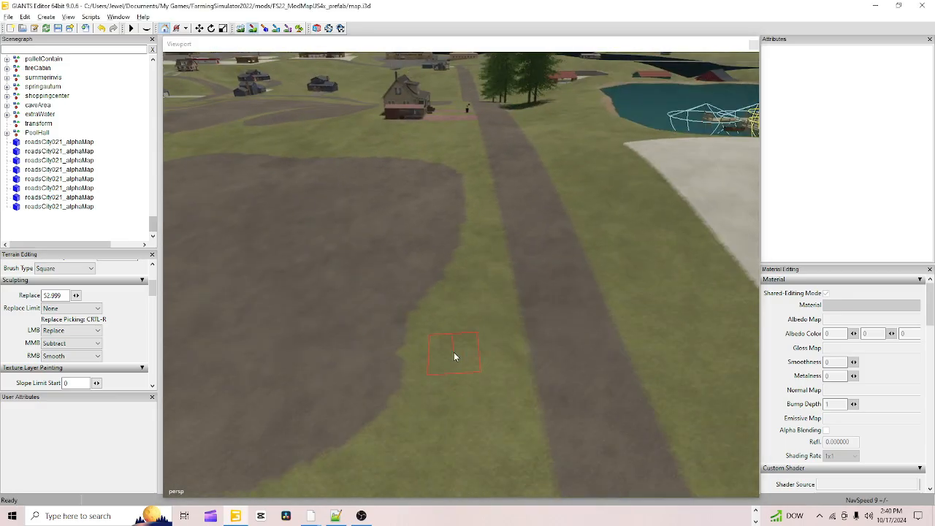
mouse_move(454, 356)
mouse_down()
mouse_move(458, 143)
mouse_move(443, 309)
mouse_move(428, 187)
mouse_move(422, 346)
mouse_up()
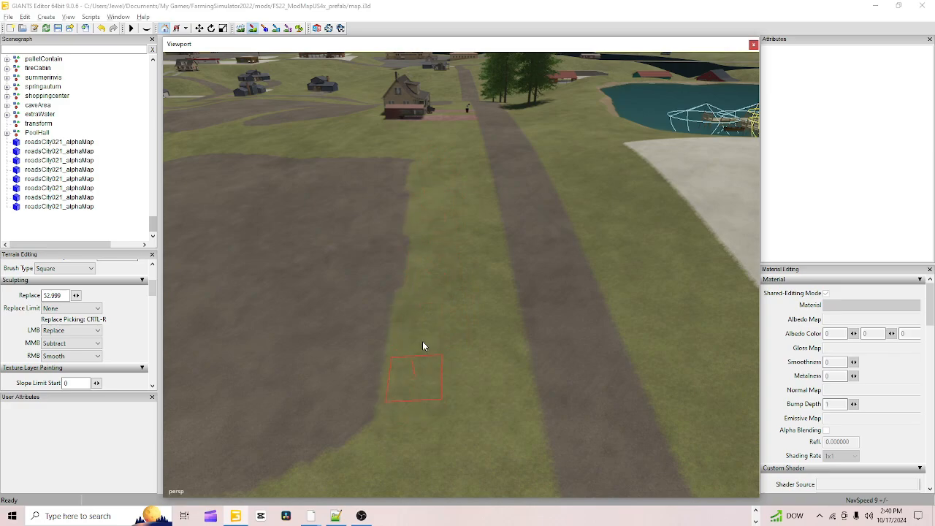
click(65, 268)
click(55, 278)
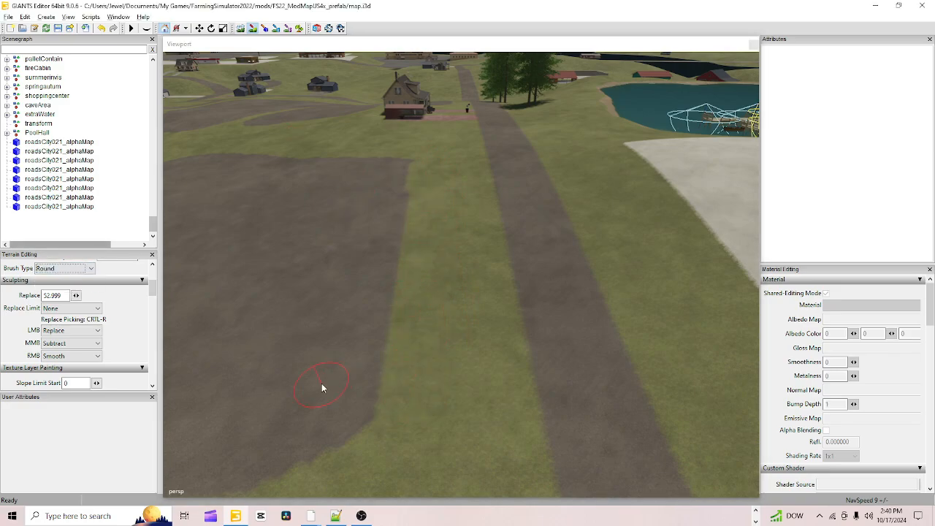
mouse_move(377, 358)
mouse_down()
mouse_move(411, 224)
mouse_move(367, 182)
mouse_move(407, 215)
mouse_move(386, 376)
mouse_move(331, 362)
mouse_up()
click(65, 268)
click(55, 288)
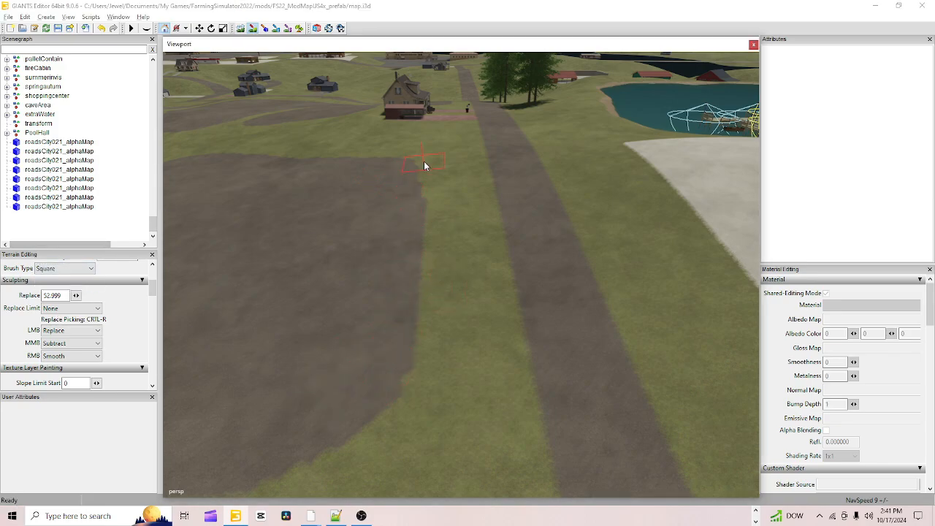
mouse_move(425, 164)
mouse_down()
mouse_move(476, 334)
mouse_move(439, 299)
mouse_move(418, 382)
mouse_up()
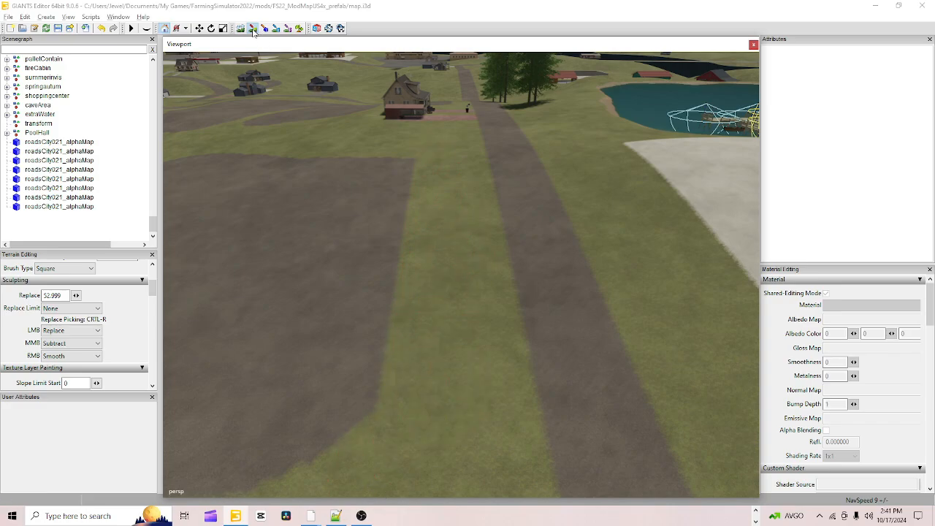
Step: Stop terrain painting and save the map with the straightened field edge
click(252, 29)
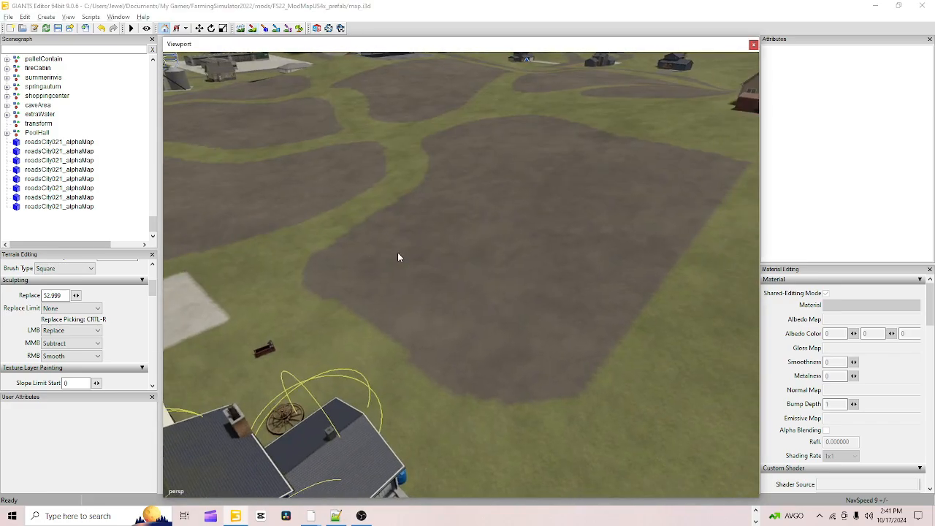
alt+drag(397, 252, 438, 252)
click(59, 29)
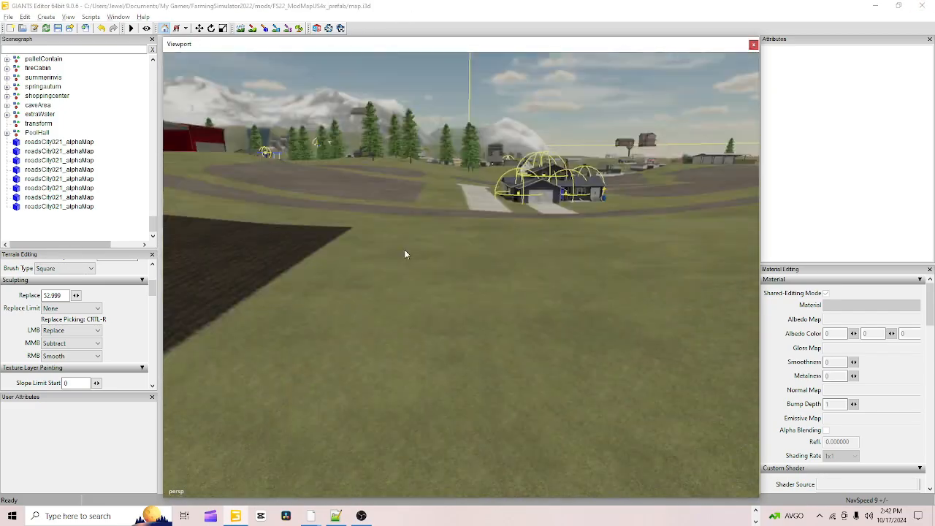
Step: Paint a large rounded FORESTGROUND patch on the grass around the pine trees using the Round brush
alt+drag(404, 249, 692, 151)
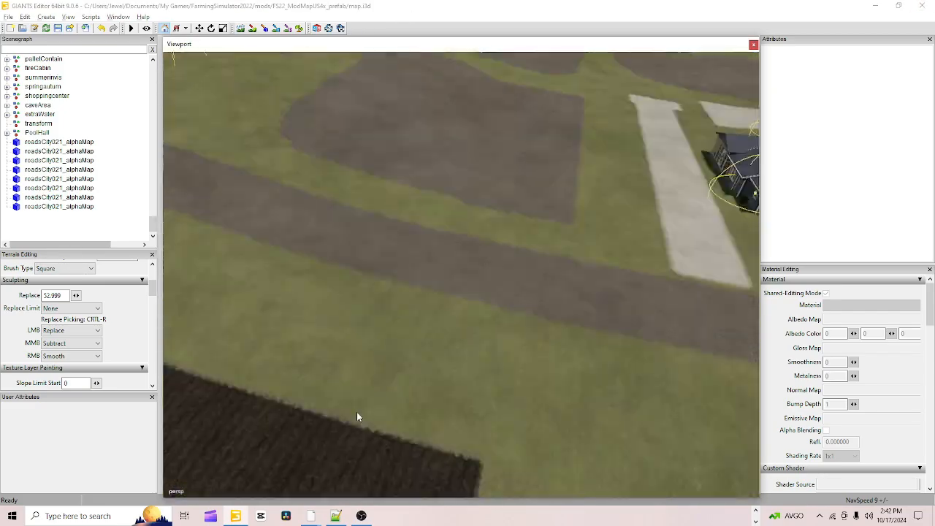
alt+drag(356, 411, 503, 277)
alt+drag(604, 226, 437, 337)
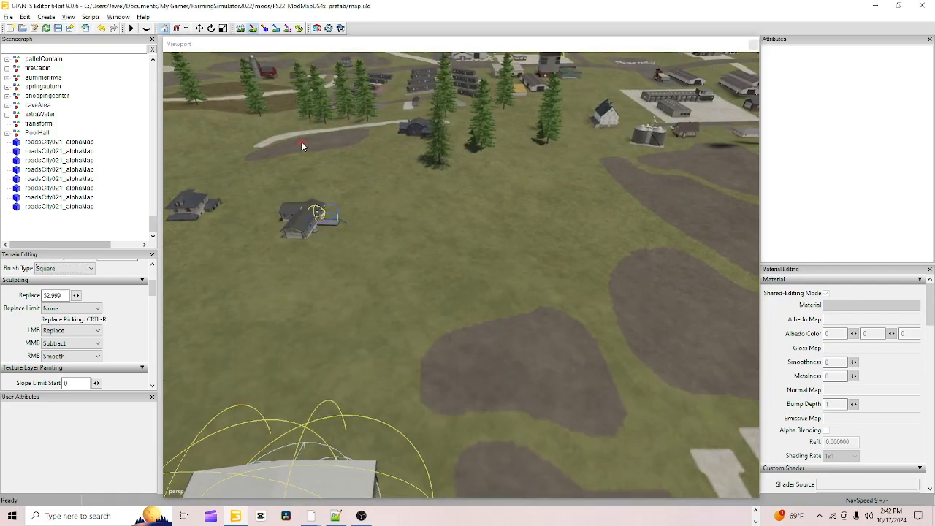
scroll(135, 319, down, 2)
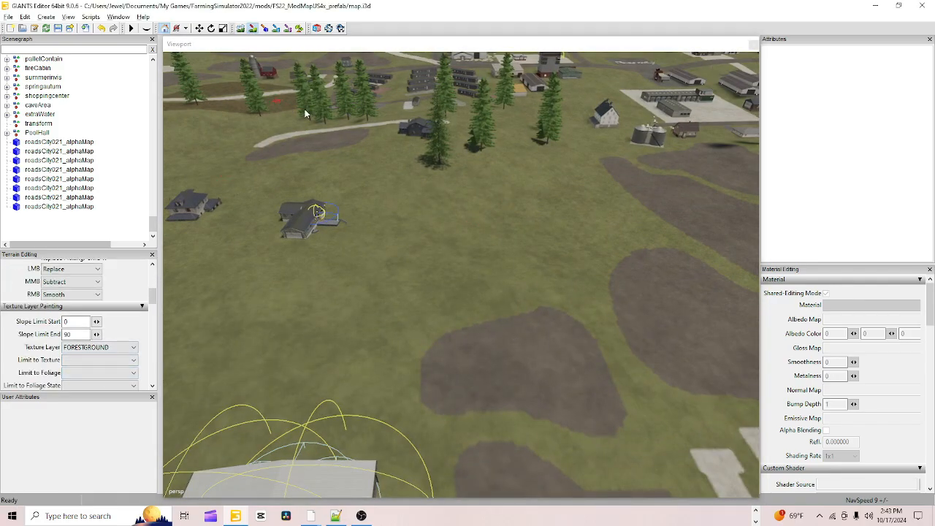
click(122, 348)
click(202, 337)
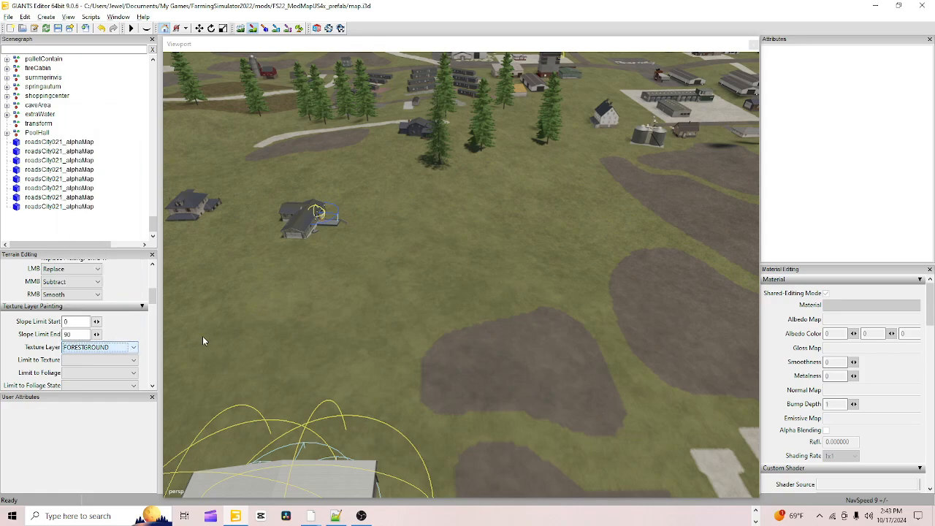
scroll(148, 299, up, 2)
click(65, 268)
click(65, 278)
mouse_move(517, 111)
mouse_down()
mouse_move(545, 166)
mouse_move(437, 187)
mouse_up()
mouse_move(498, 108)
mouse_down()
mouse_move(540, 139)
mouse_move(461, 184)
mouse_move(475, 202)
mouse_move(446, 236)
mouse_move(513, 146)
mouse_up()
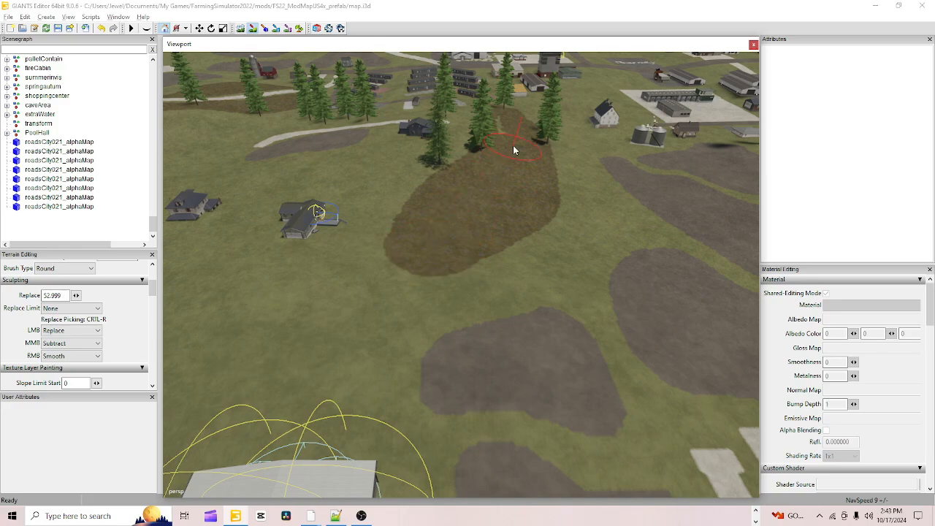
mouse_move(541, 183)
mouse_down()
mouse_move(553, 205)
mouse_move(448, 236)
mouse_up()
Step: Paint a broad FORESTGROUND area with the Round brush on the open grass between the houses and the concrete lot
alt+drag(353, 57, 351, 221)
scroll(607, 163, up, 3)
alt+drag(606, 164, 328, 189)
scroll(487, 186, down, 5)
scroll(487, 186, down, 5)
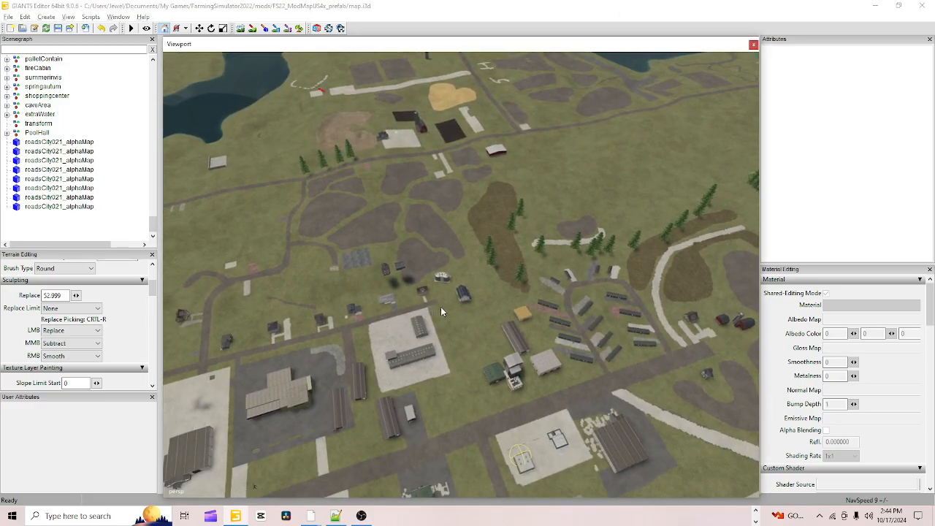
alt+drag(506, 350, 566, 381)
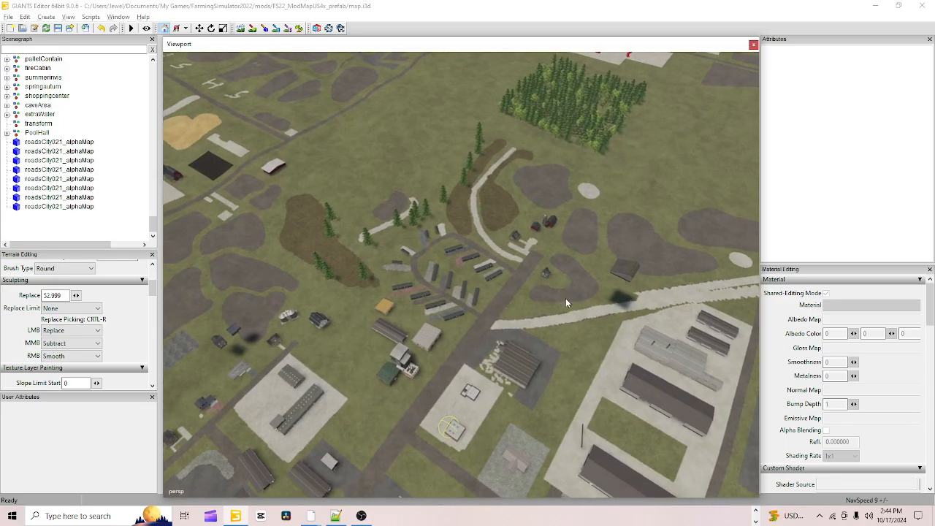
alt+drag(566, 303, 450, 413)
alt+drag(730, 161, 146, 399)
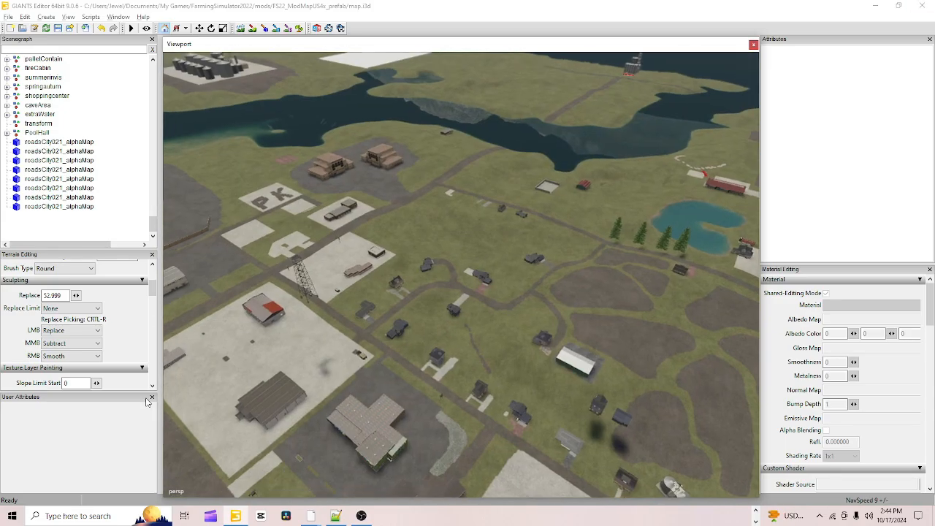
scroll(398, 384, up, 6)
mouse_move(663, 265)
alt+mouse_down()
mouse_move(426, 380)
mouse_move(719, 68)
mouse_move(476, 298)
alt+mouse_up()
scroll(321, 378, down, 6)
click(252, 28)
mouse_move(410, 300)
mouse_down()
mouse_move(283, 292)
mouse_move(400, 157)
mouse_move(458, 159)
mouse_move(538, 284)
mouse_move(411, 346)
mouse_move(430, 223)
mouse_move(387, 259)
mouse_up()
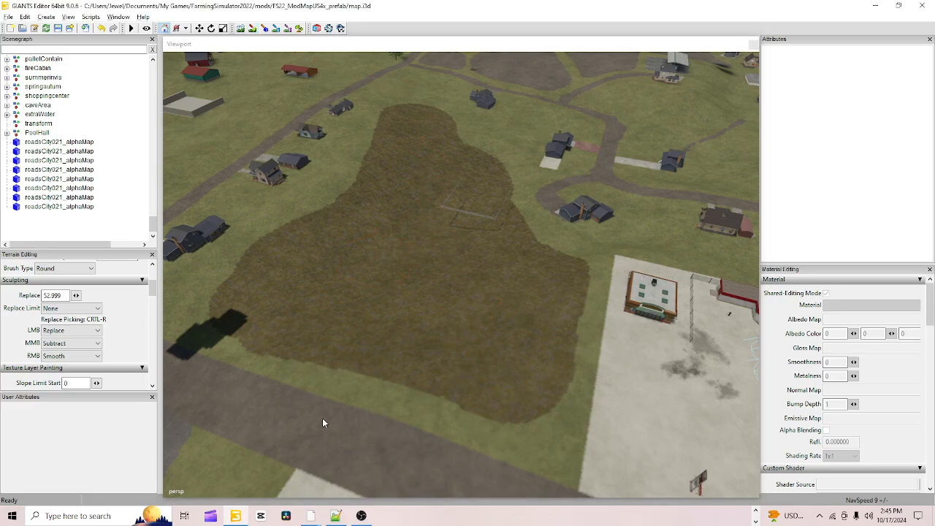
Step: Round off the brown field beside the pine-lined dirt road and widen its grass borders using the Round brush, and save the map
alt+drag(324, 421, 545, 175)
alt+drag(427, 190, 460, 298)
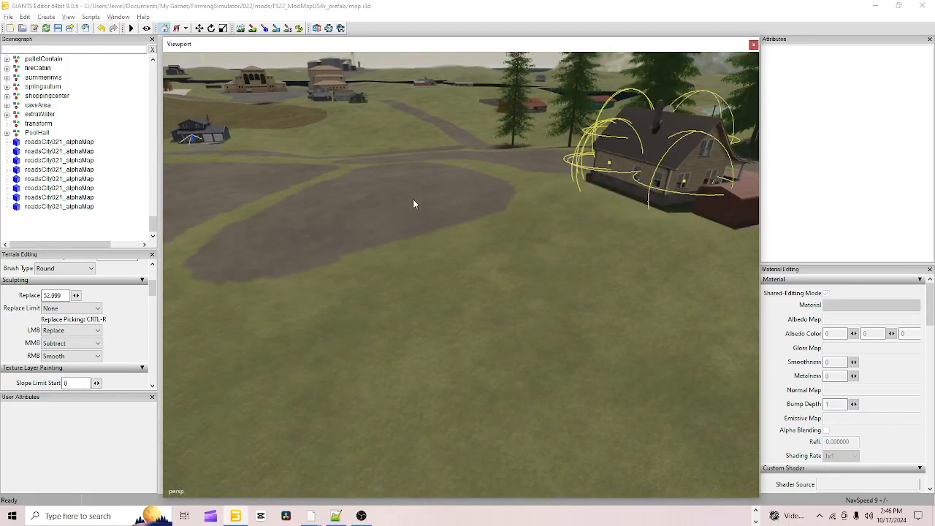
alt+drag(413, 199, 327, 388)
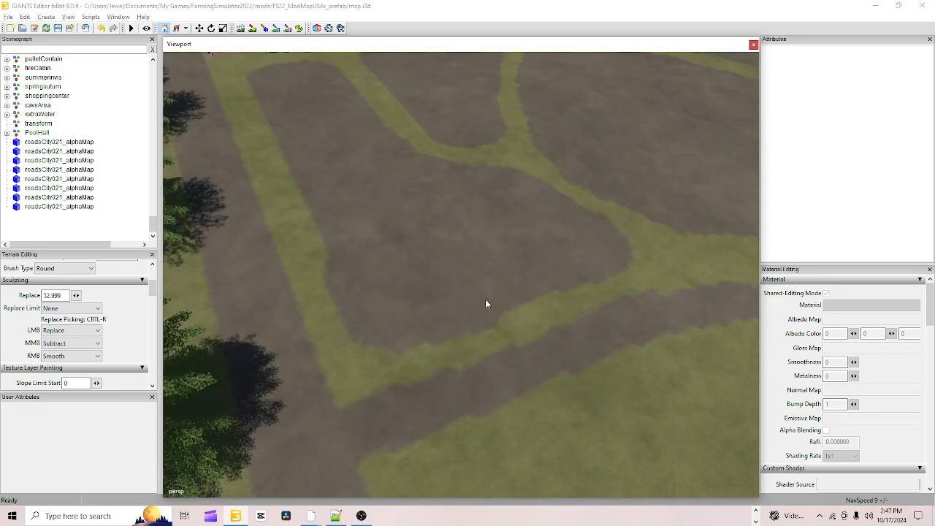
alt+drag(487, 304, 606, 254)
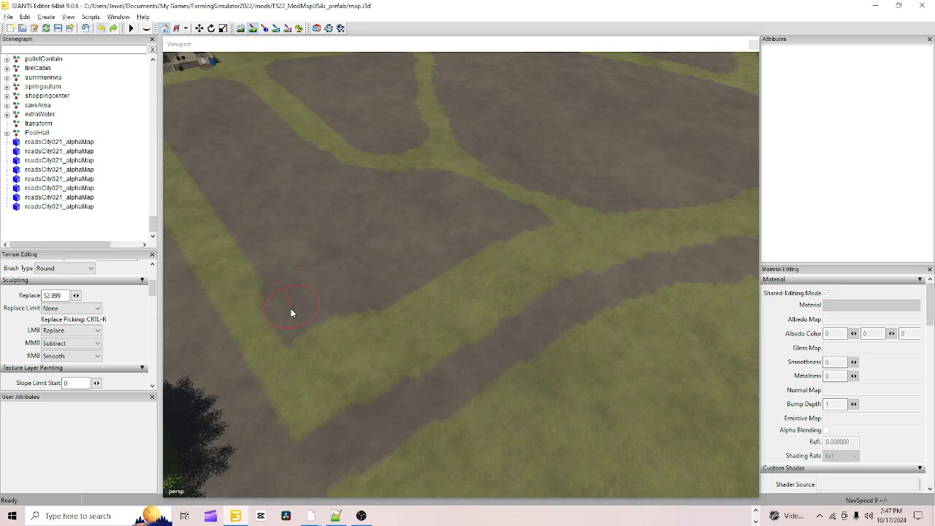
mouse_move(541, 236)
mouse_down()
mouse_move(399, 167)
mouse_move(509, 254)
mouse_move(384, 161)
mouse_move(408, 163)
mouse_up()
scroll(354, 157, down, 3)
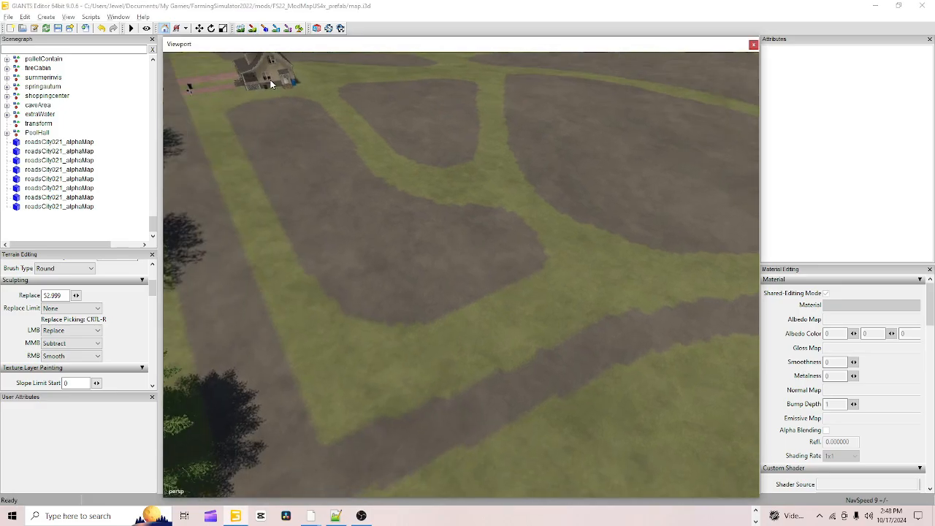
key(ctrl+s)
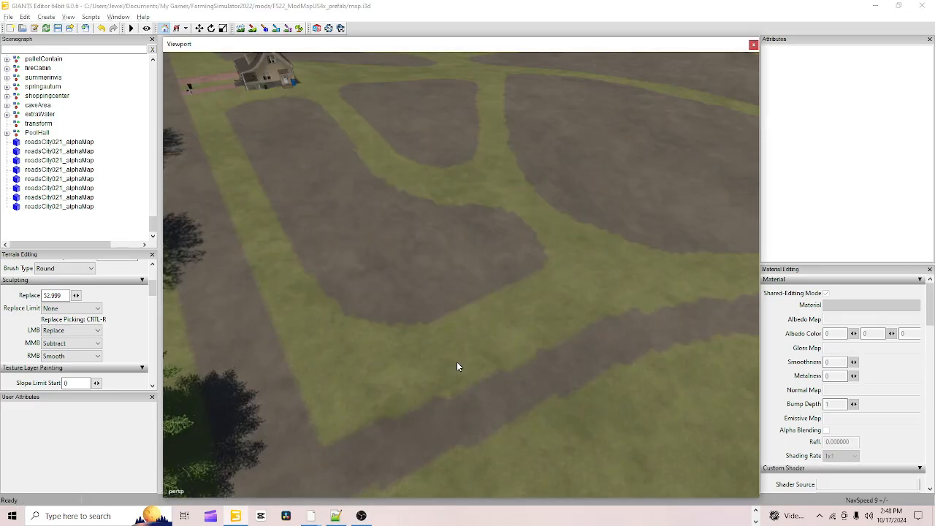
Step: Examine the placed house with its gravel driveways and the surrounding fields and road
scroll(297, 377, down, 3)
alt+drag(297, 376, 485, 337)
alt+drag(450, 291, 621, 299)
alt+drag(677, 209, 497, 257)
alt+drag(557, 288, 589, 195)
alt+right_drag(590, 195, 781, 117)
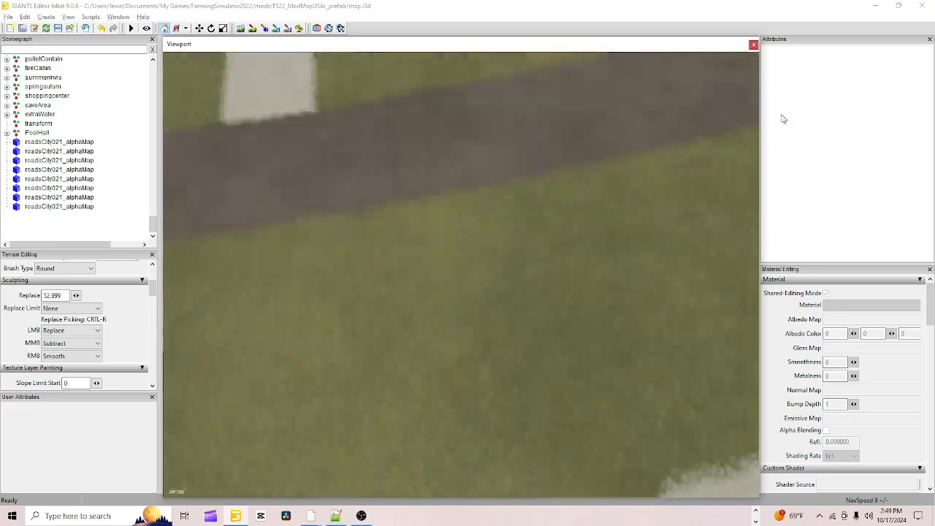
alt+drag(780, 116, 505, 321)
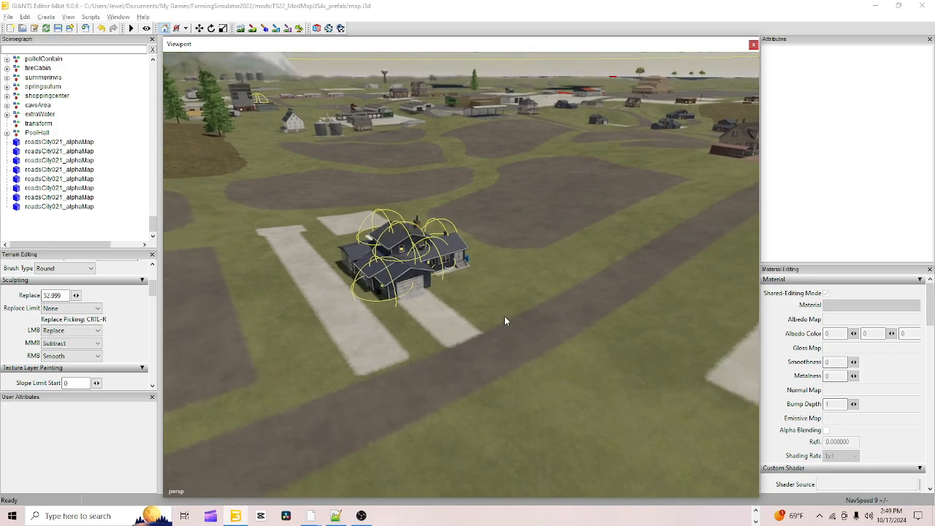